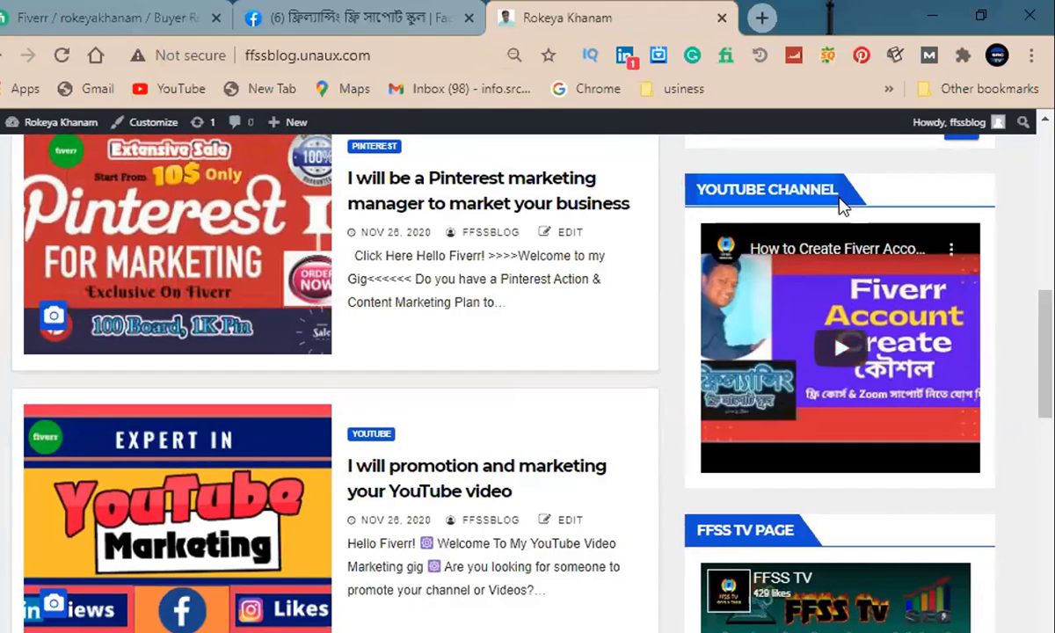
Play the embedded YouTube Channel video in full screen and view its share link.
double_click(840, 349)
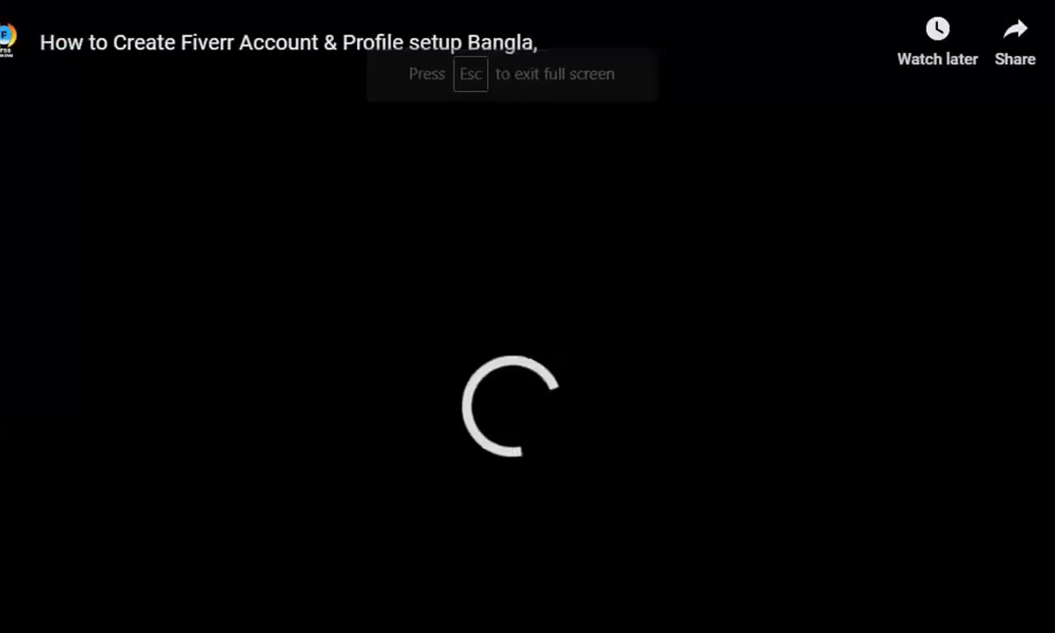
left_click(1020, 35)
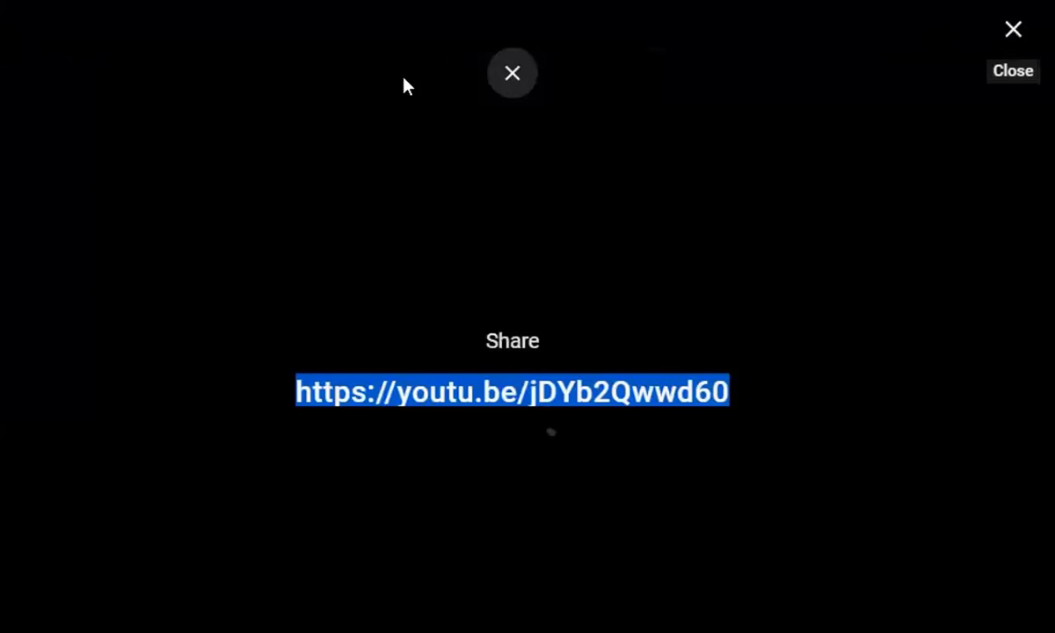
left_click(512, 73)
Look through the blog's home page, covering the post list, FFSS TV page feed, recent posts, categories and the You Missed section.
scroll(808, 331, "down", 3)
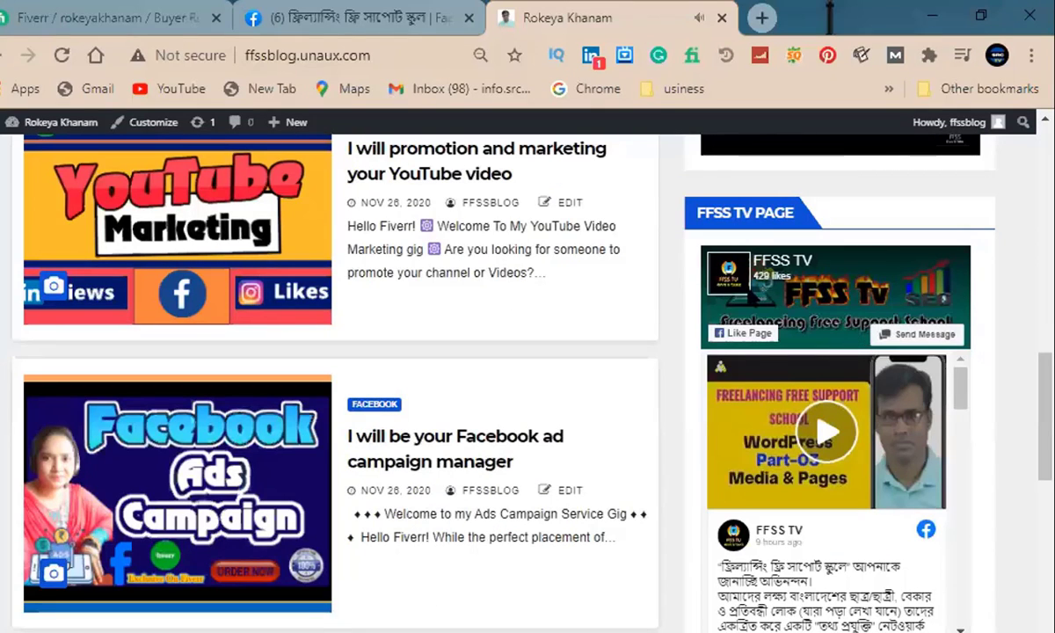
scroll(748, 369, "up", 3)
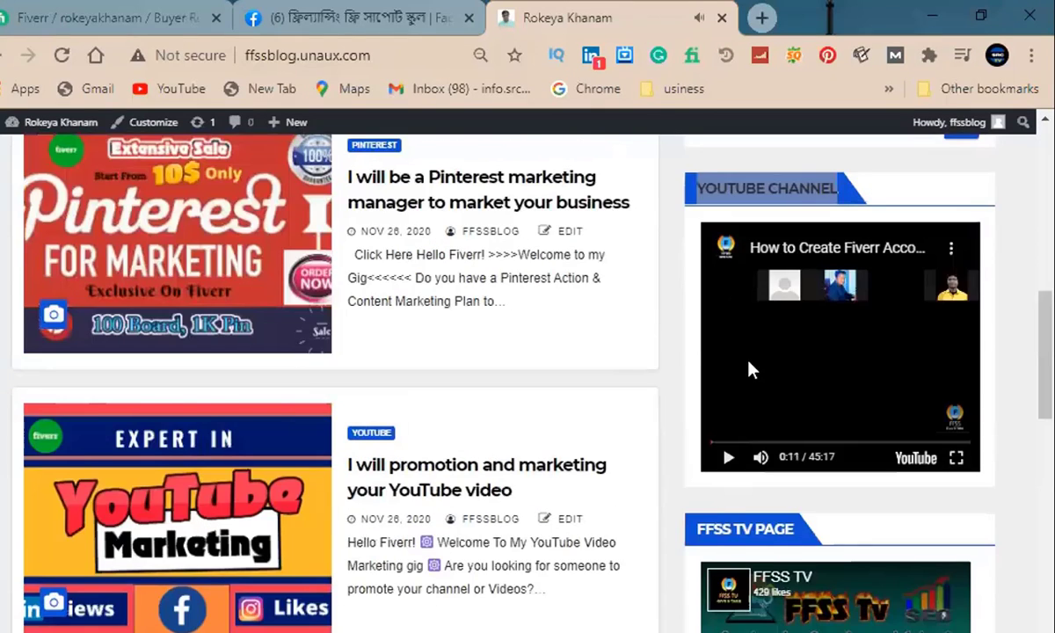
scroll(748, 369, "down", 3)
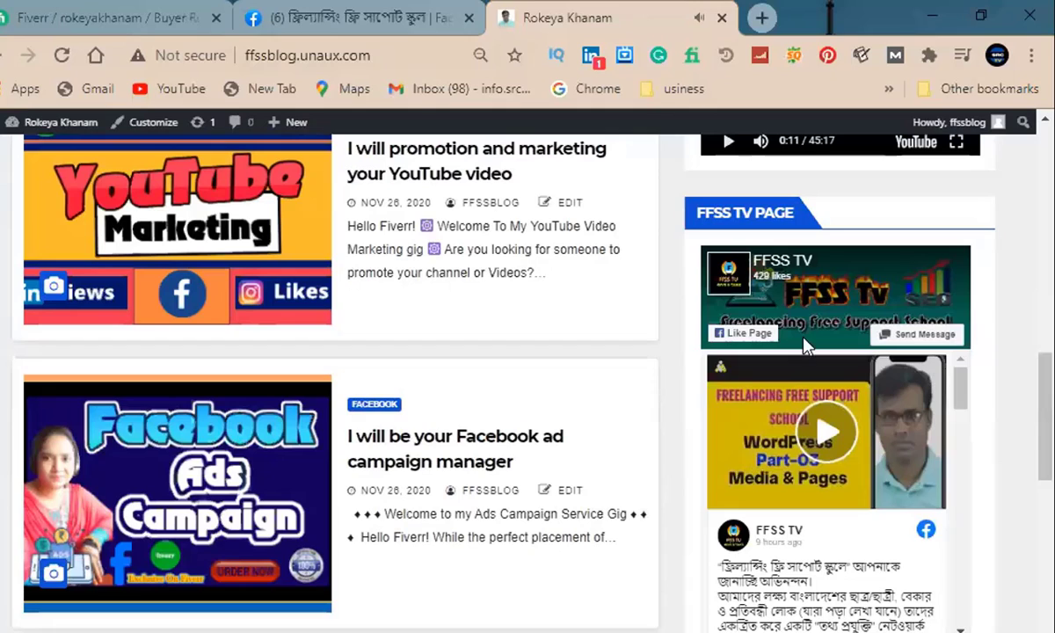
scroll(884, 492, "down", 2)
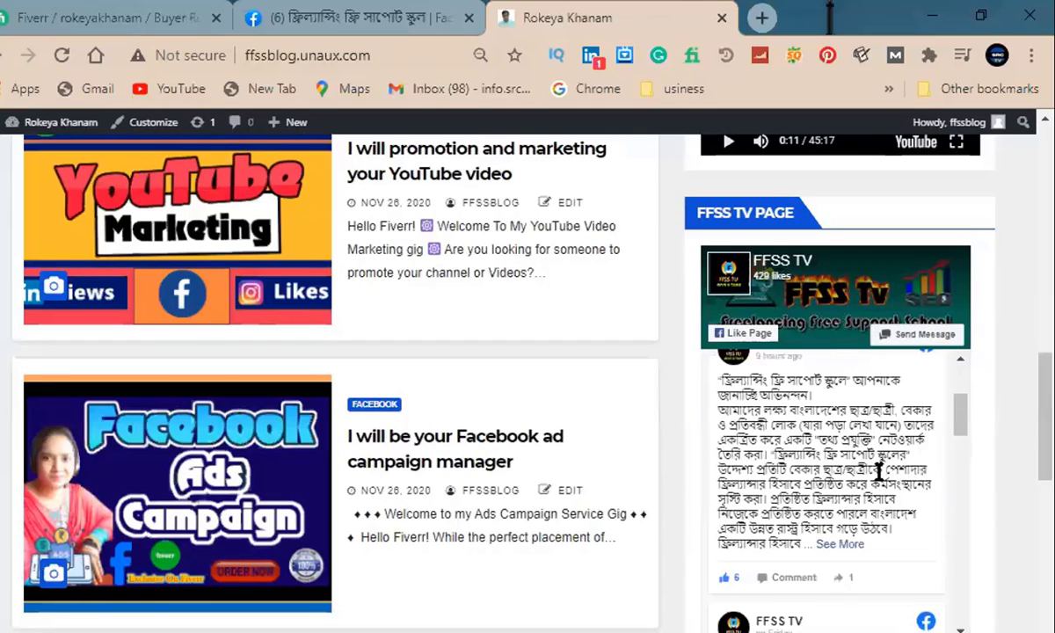
scroll(879, 473, "down", 1)
scroll(875, 479, "down", 5)
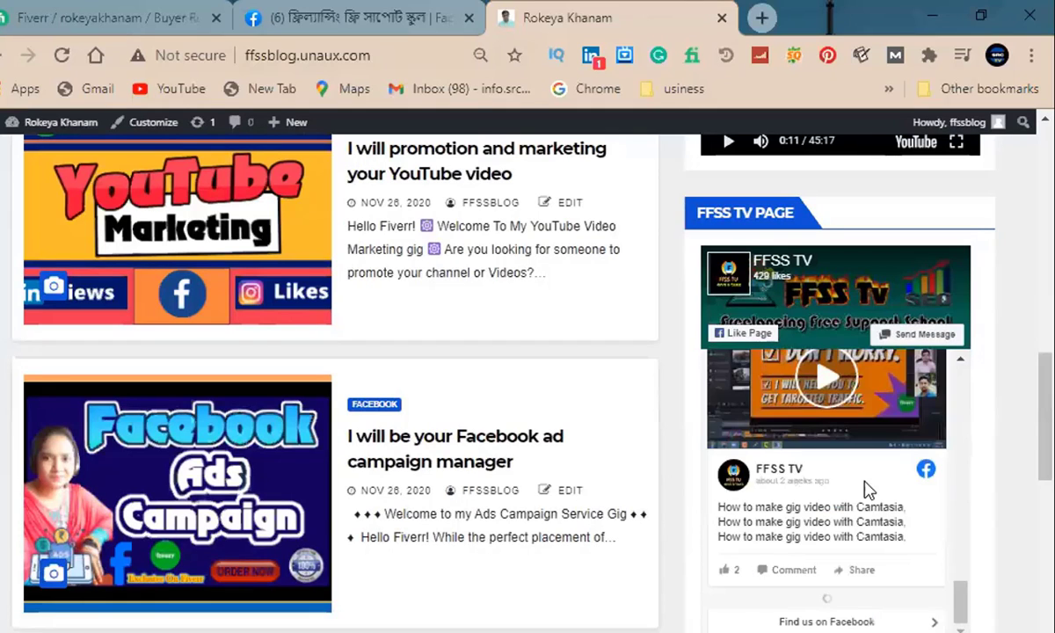
scroll(866, 490, "up", 8)
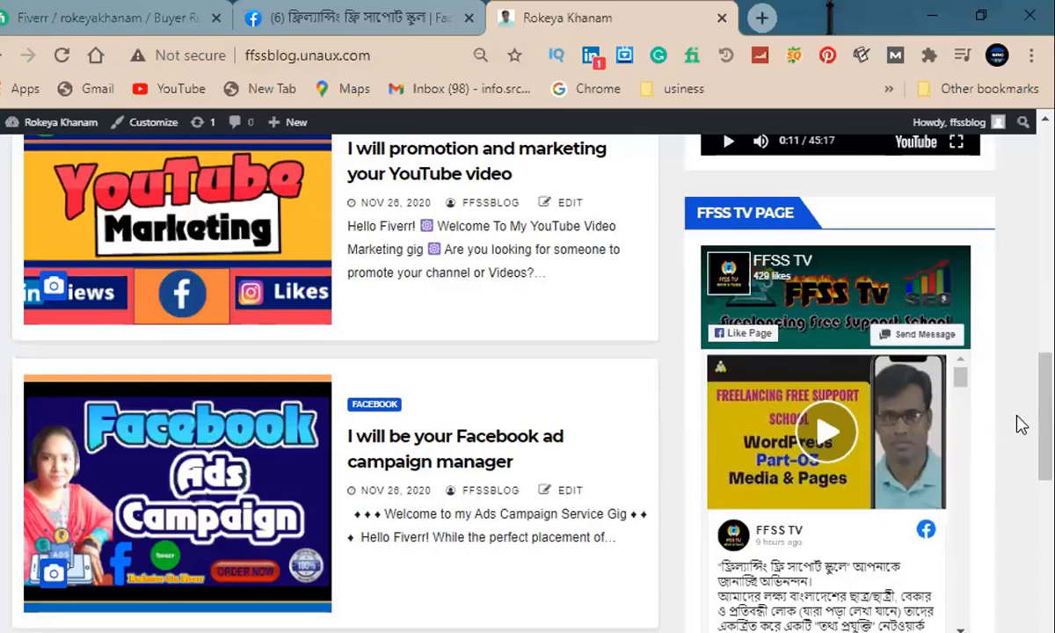
scroll(963, 495, "down", 3)
scroll(791, 352, "down", 5)
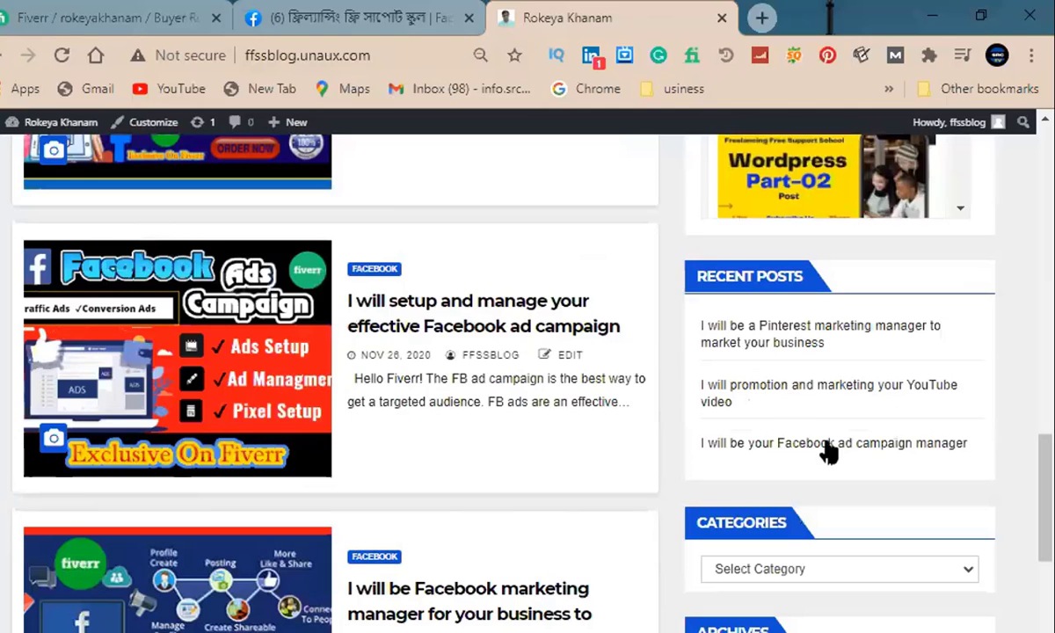
scroll(714, 308, "down", 2)
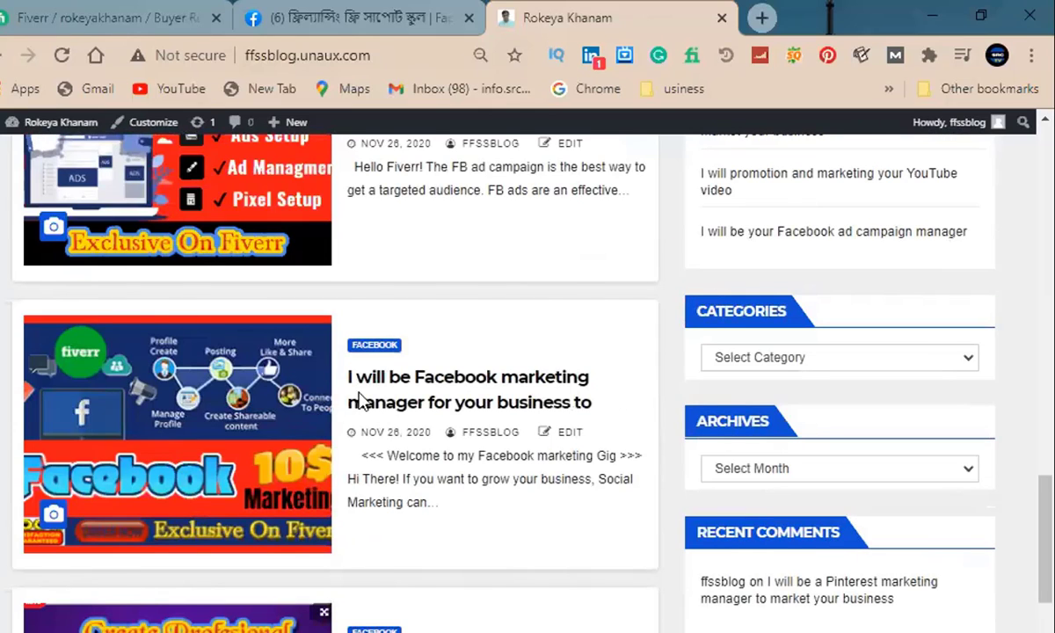
scroll(362, 387, "up", 4)
scroll(353, 346, "up", 8)
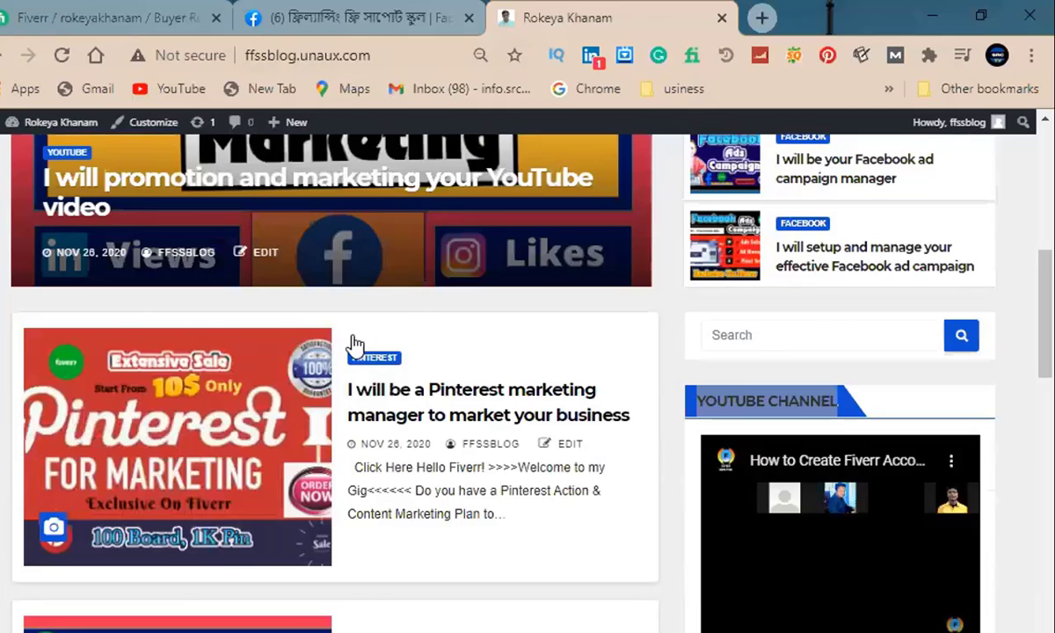
scroll(354, 342, "down", 7)
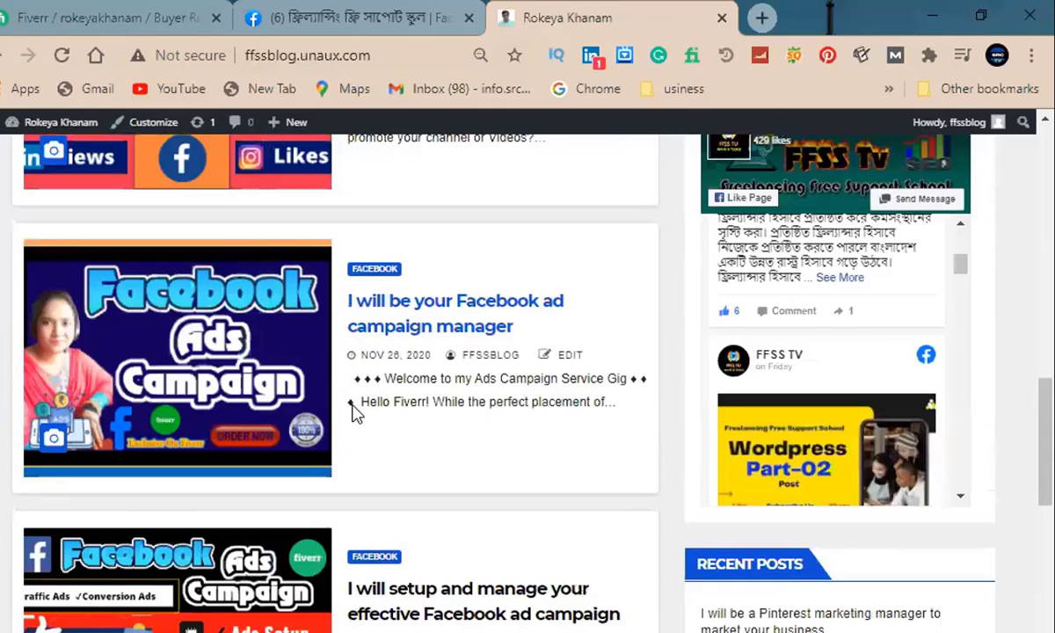
scroll(353, 404, "down", 10)
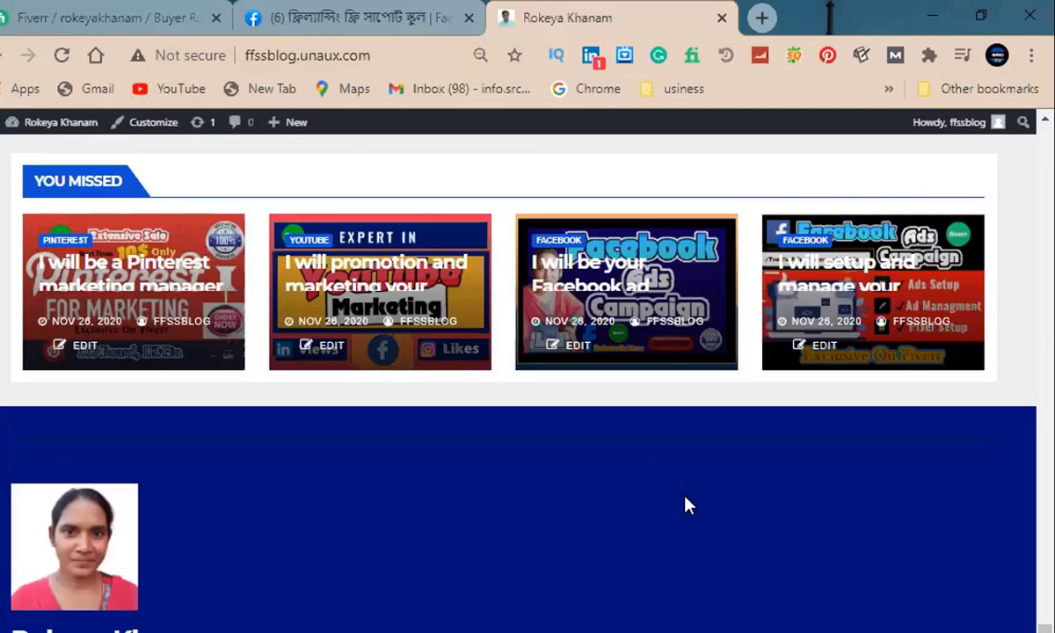
scroll(686, 503, "up", 10)
scroll(695, 294, "up", 5)
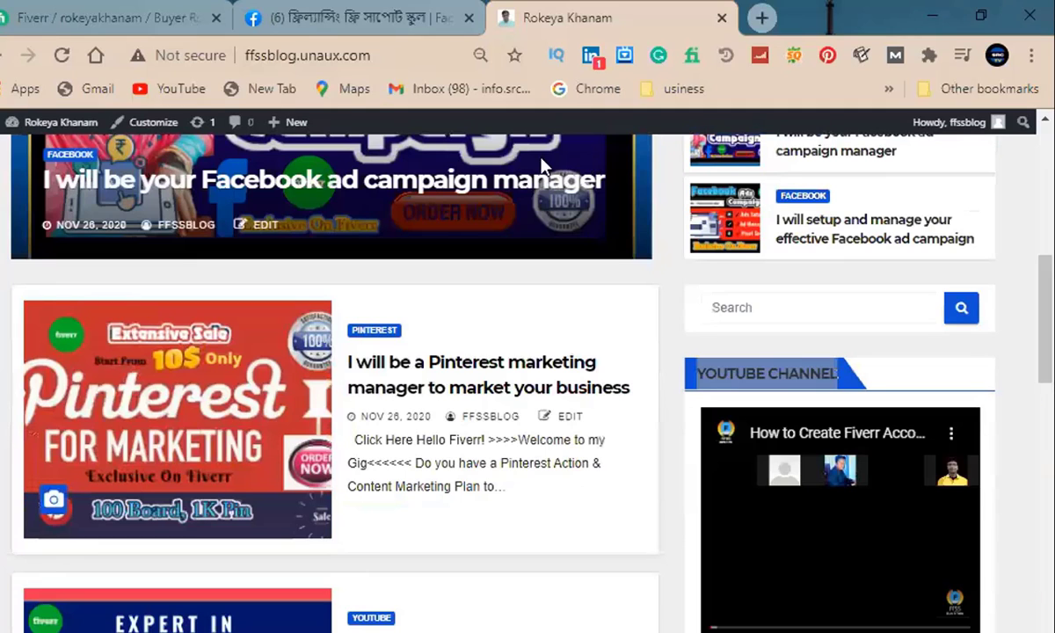
scroll(492, 55, "up", 8)
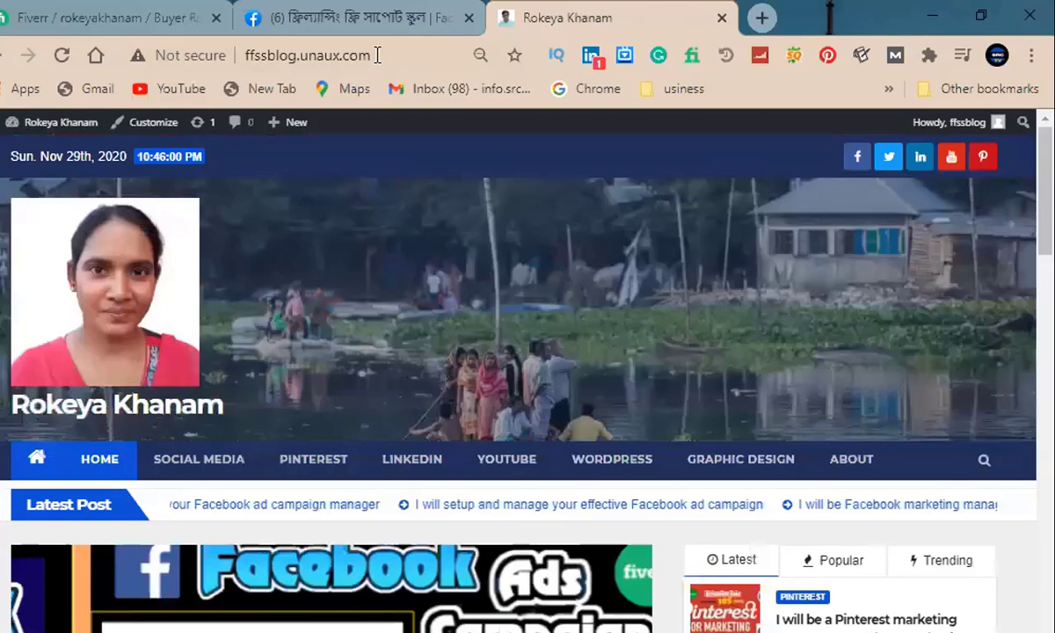
Open the site's WordPress dashboard at ffssblog.unaux.com/wp-admin in a separate tab.
left_click(400, 62)
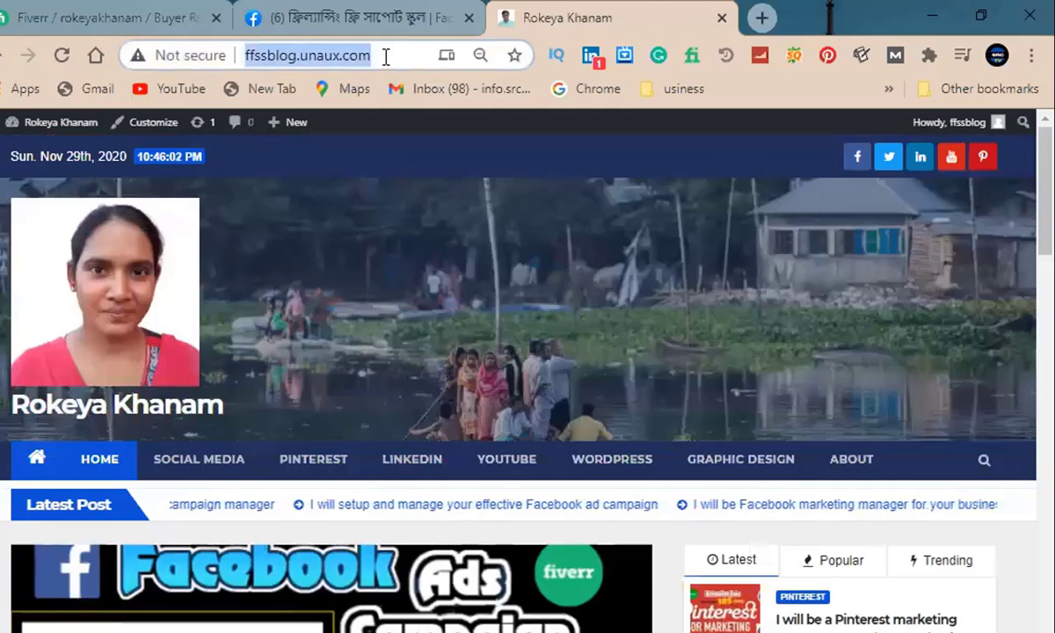
left_click(384, 55)
key("ctrl+a")
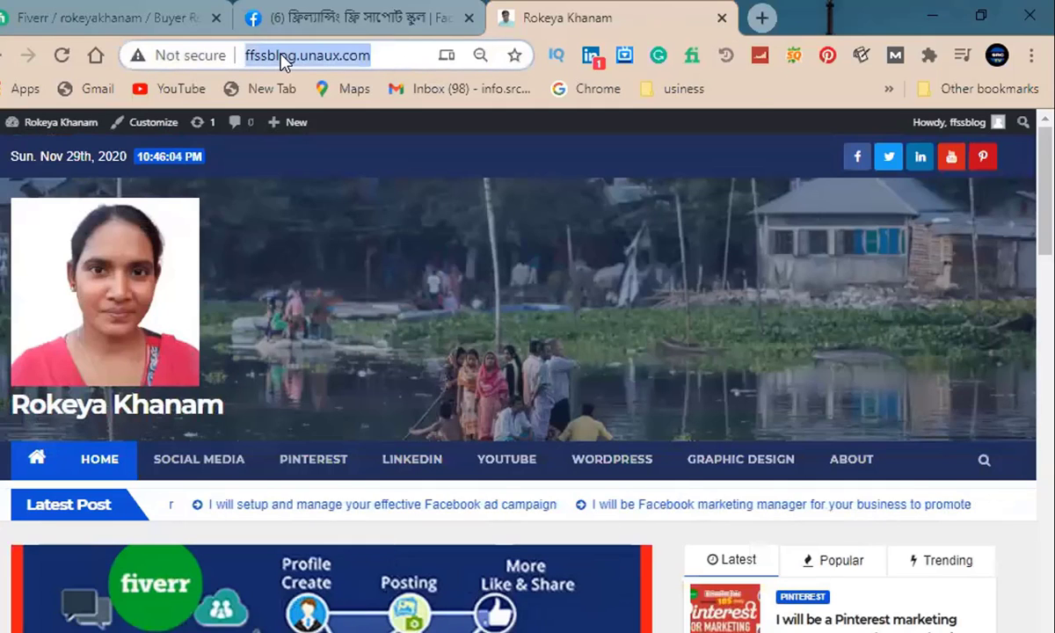
right_click(268, 55)
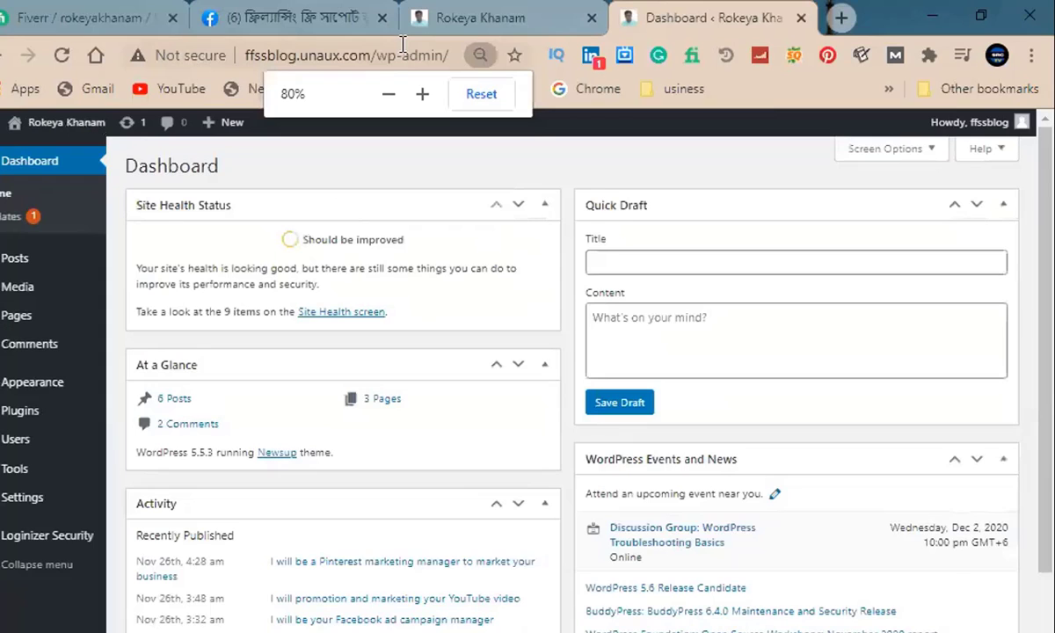
key("ctrl+plus")
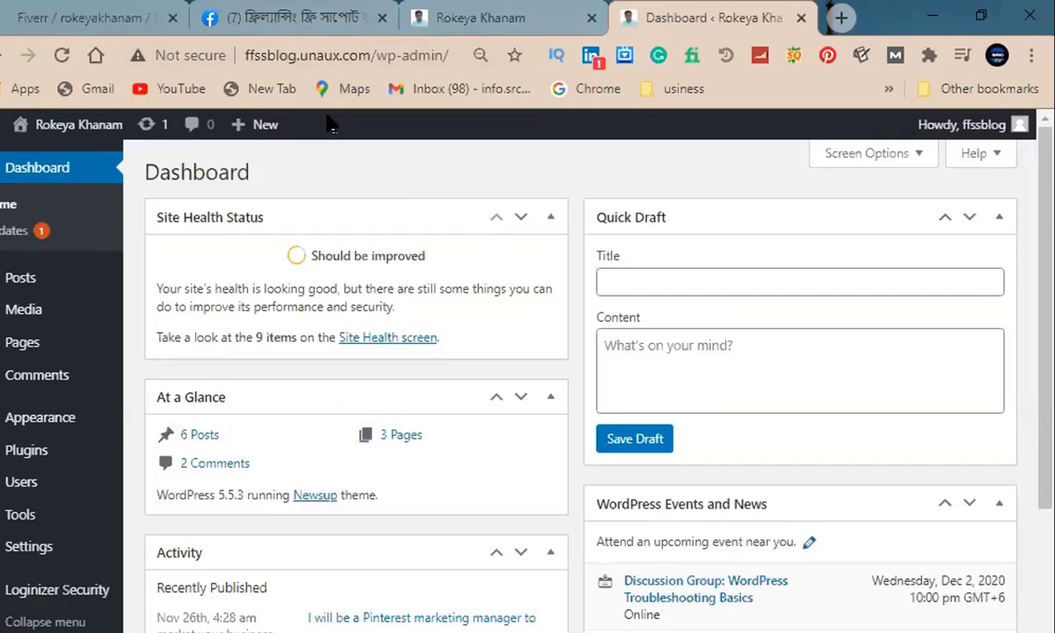
Open the site's comments in the admin area and view the Approved, Mine and All lists.
mouse_move(58, 280)
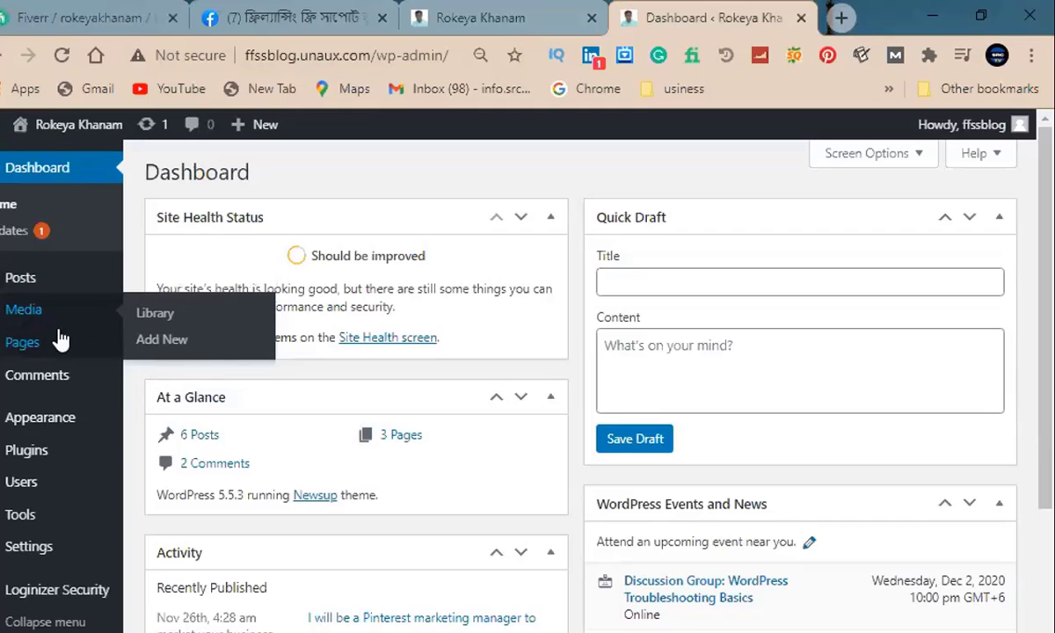
mouse_move(7, 353)
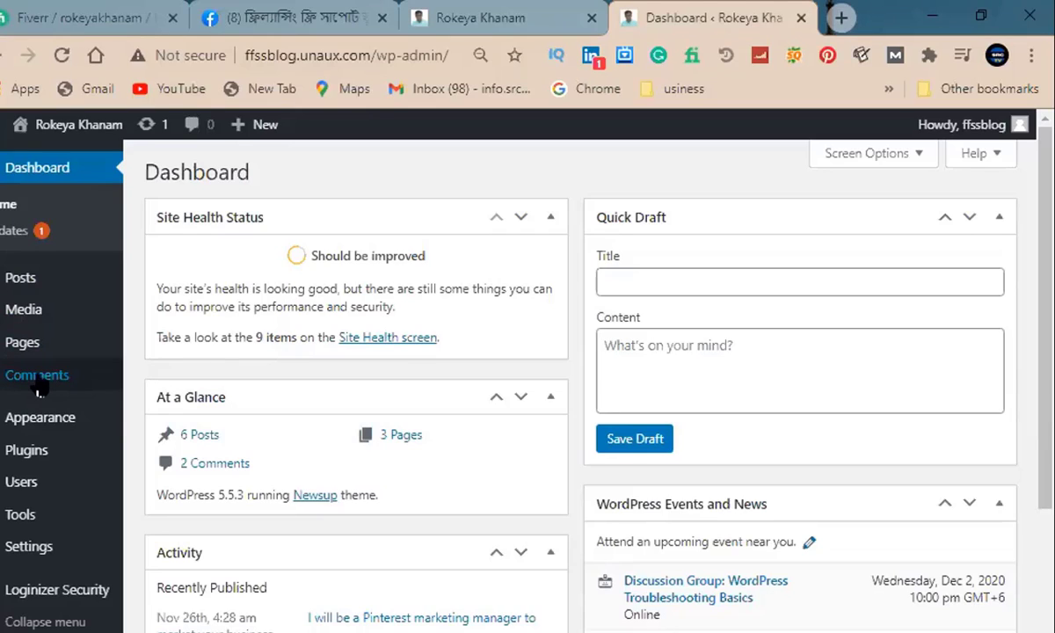
left_click(36, 376)
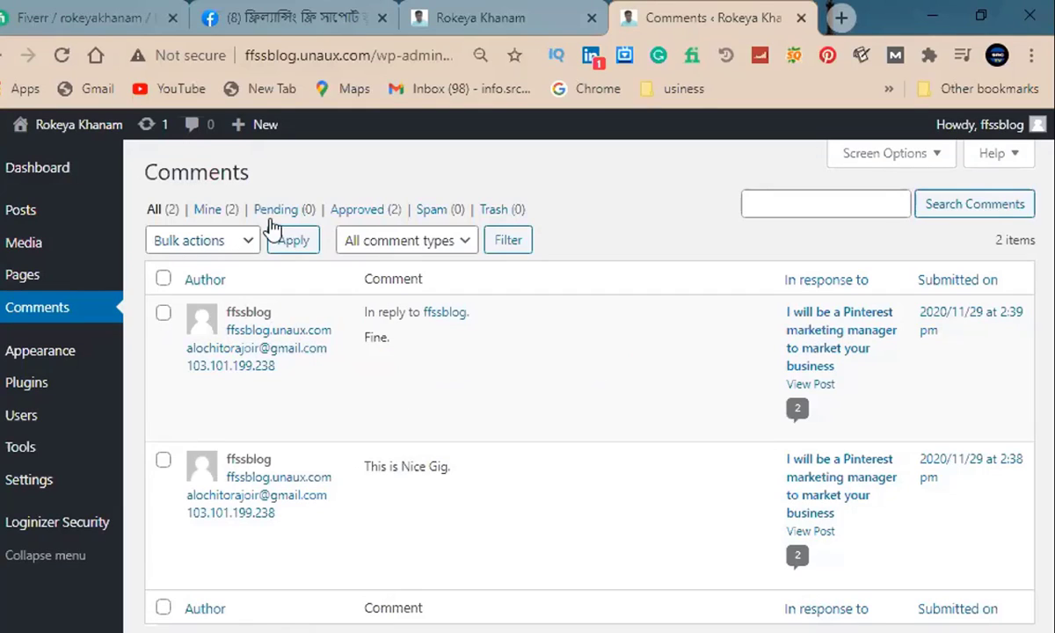
left_click(380, 212)
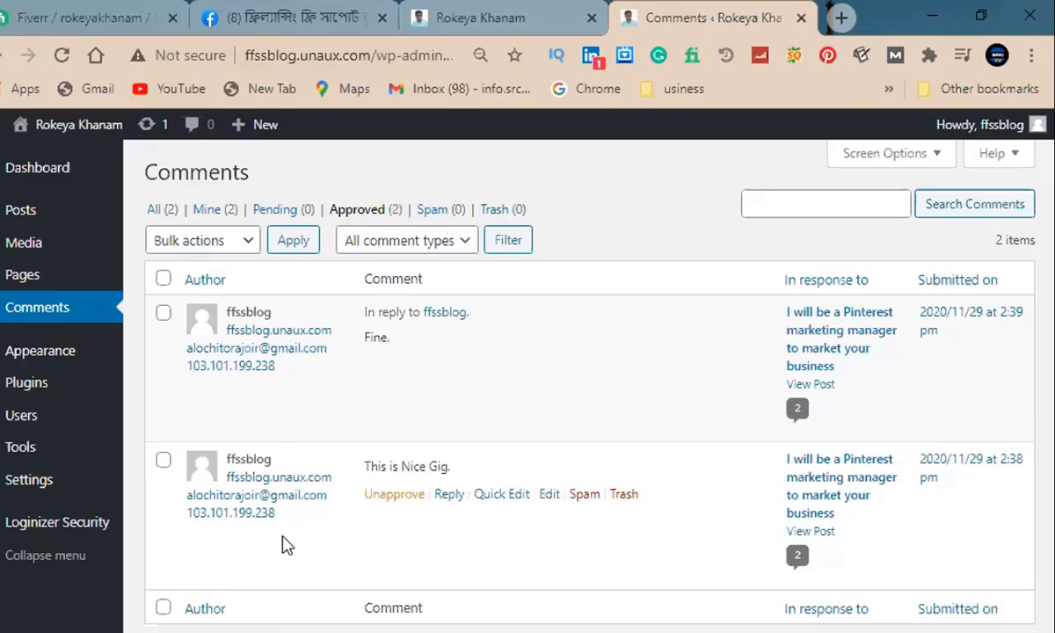
left_click(201, 279)
left_click(215, 213)
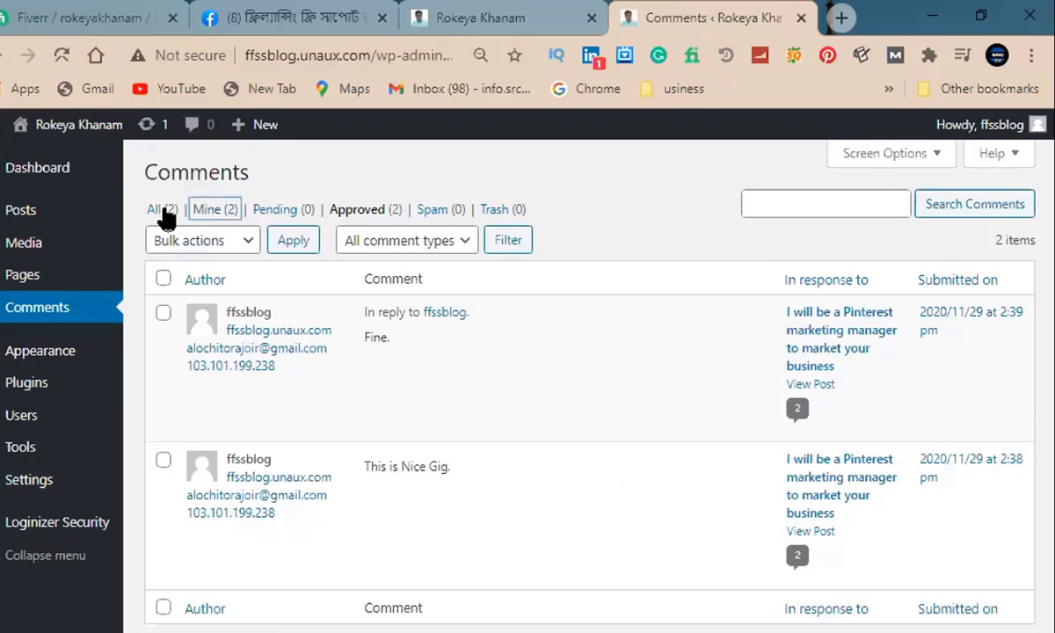
left_click(158, 211)
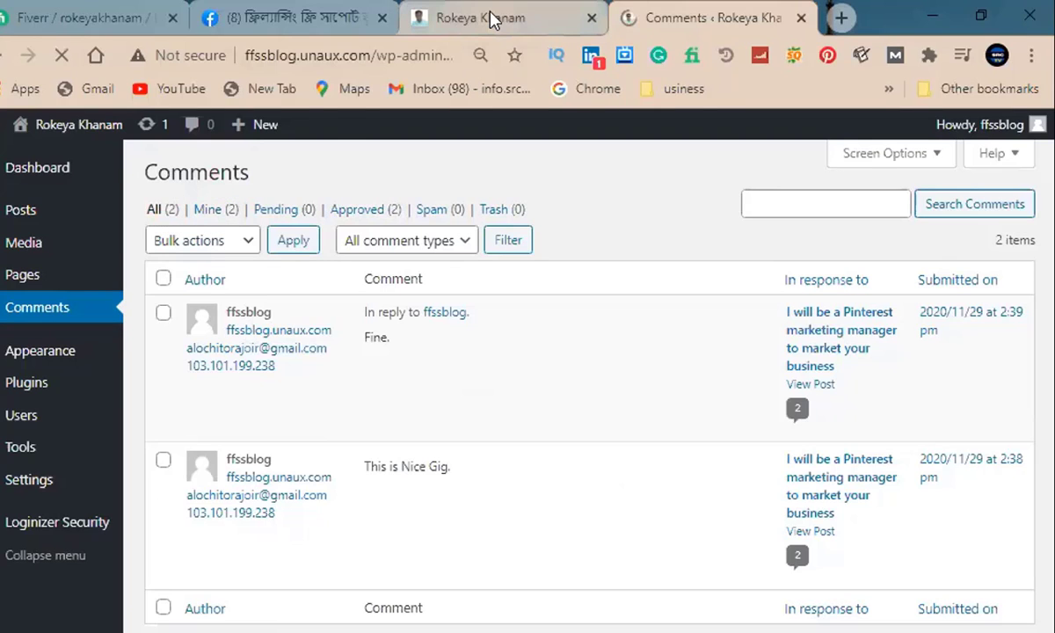
Return to the blog's home page and open the post "I will promotion and marketing your YouTube video".
left_click(490, 20)
scroll(334, 448, "down", 10)
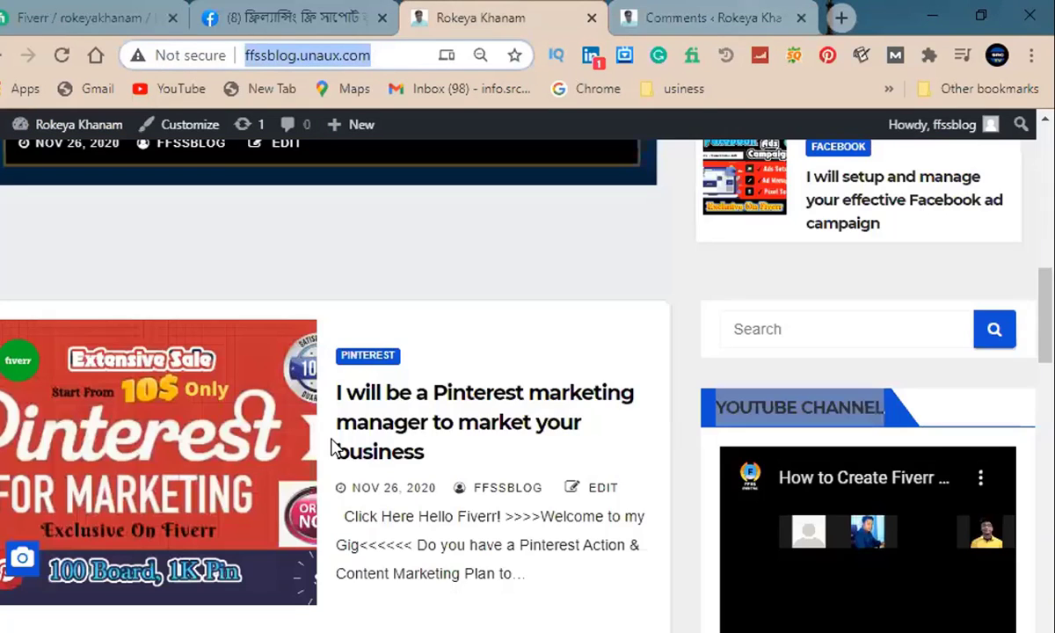
scroll(333, 449, "down", 5)
left_click(407, 343)
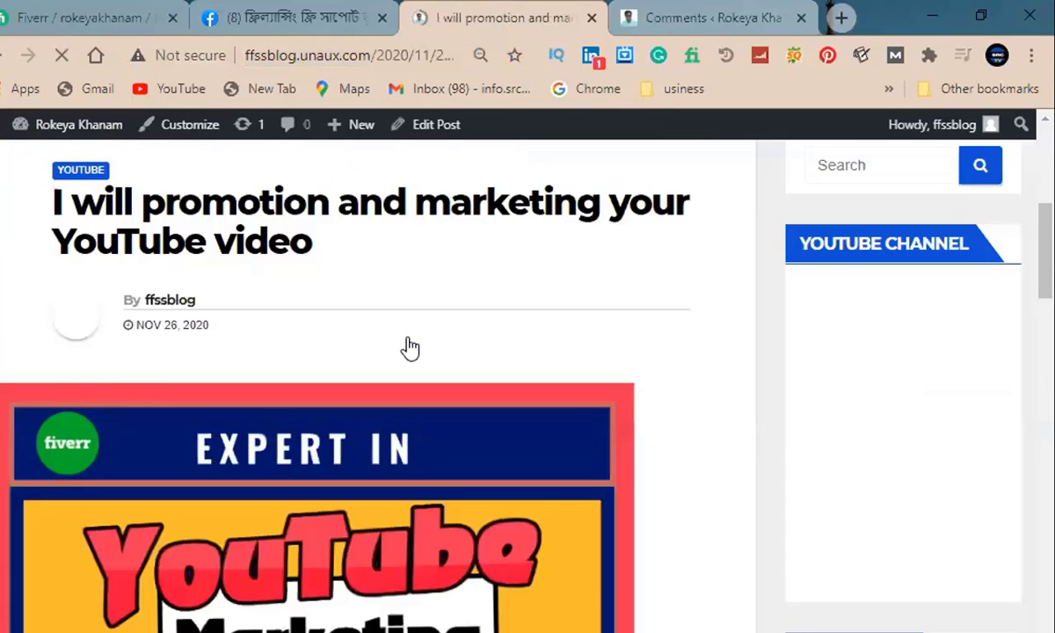
Post the comment "Thanks" in the reply form beneath the YouTube marketing post.
scroll(410, 348, "down", 5)
scroll(409, 349, "down", 10)
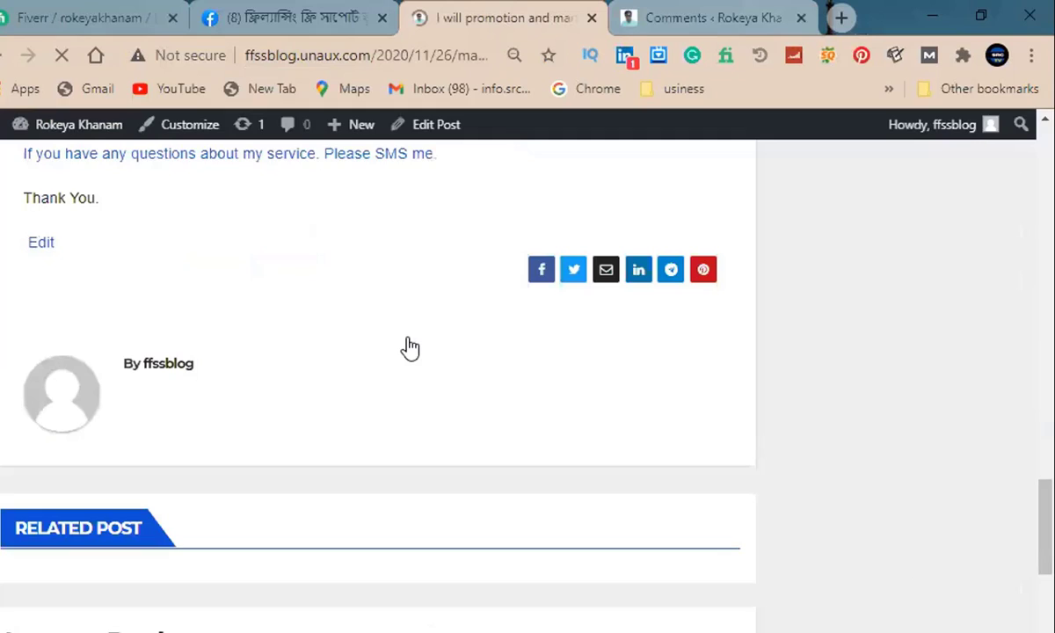
scroll(407, 348, "down", 4)
scroll(53, 267, "down", 2)
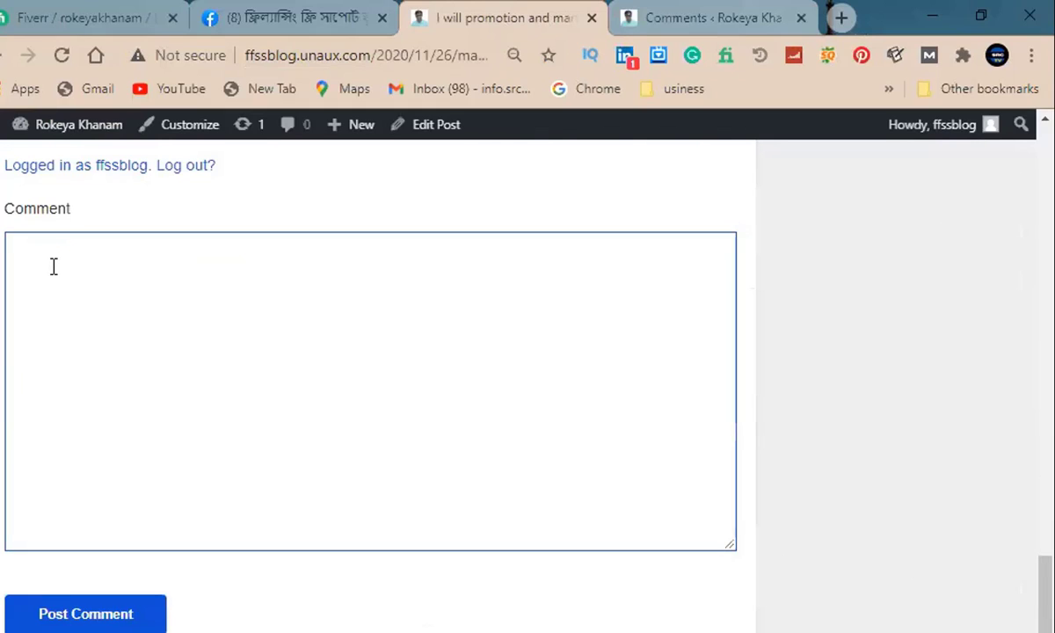
left_click(53, 267)
type("Thanks")
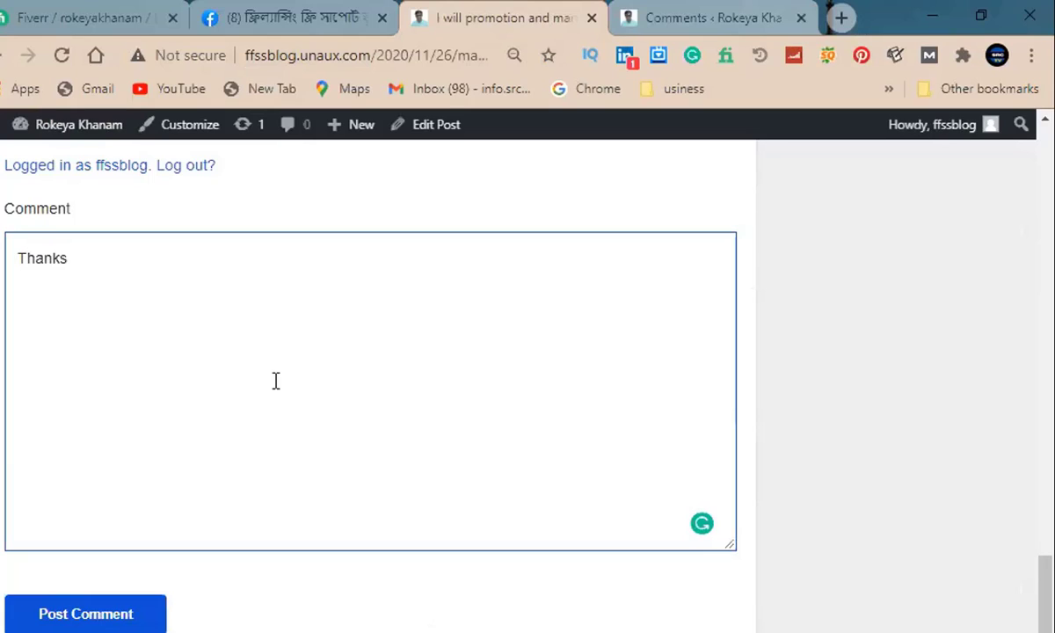
left_click(103, 620)
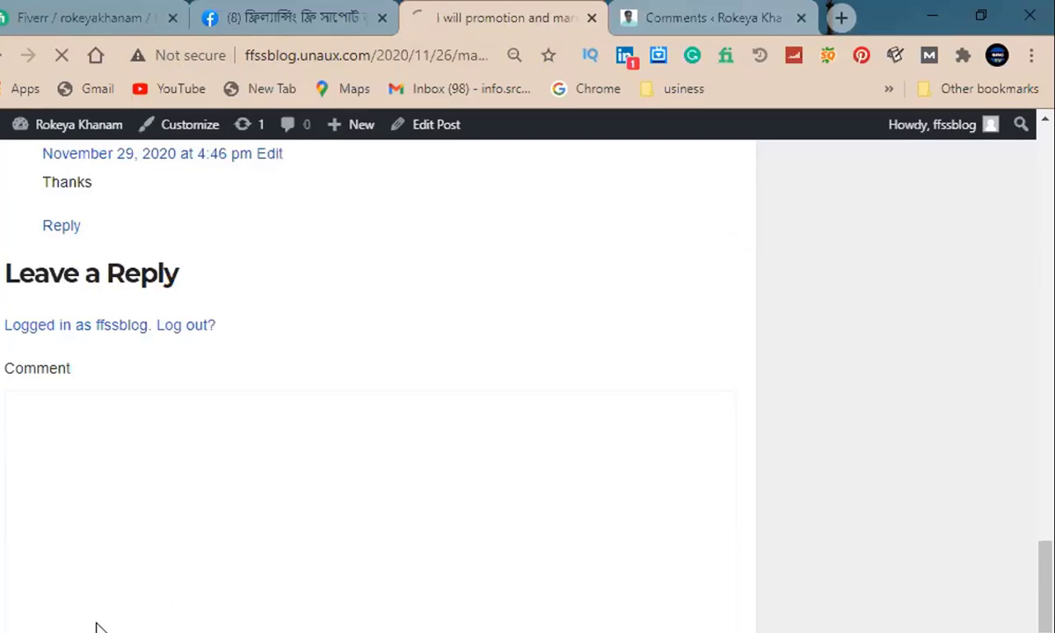
Move the admin Comments tab ahead of the post's tab and reload the comments list.
left_click_drag(679, 21, 457, 21)
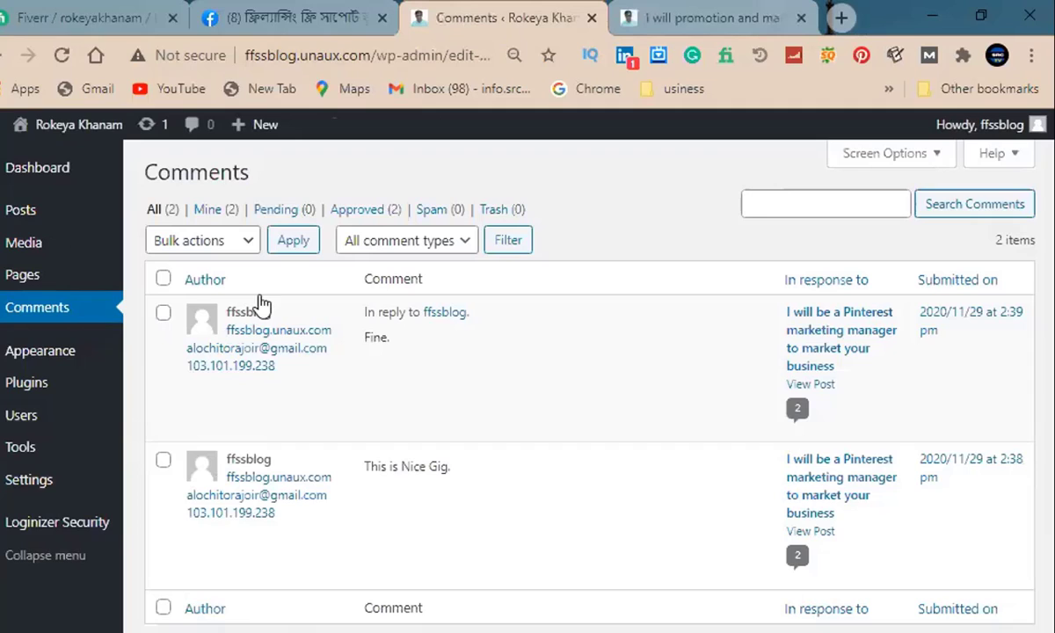
left_click(68, 55)
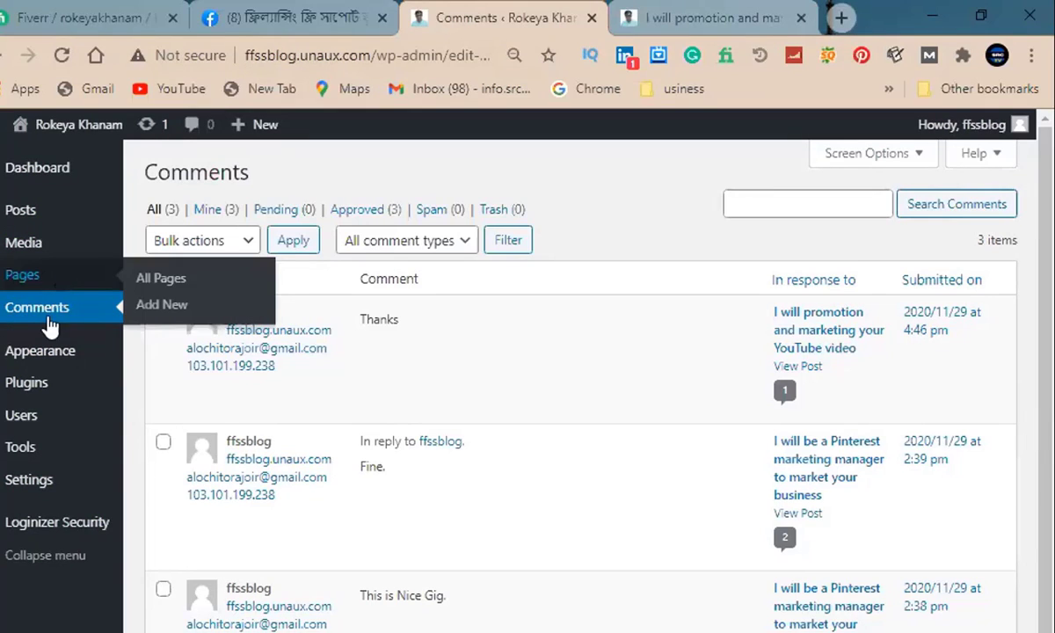
Open the theme customizer for the site's appearance.
mouse_move(49, 350)
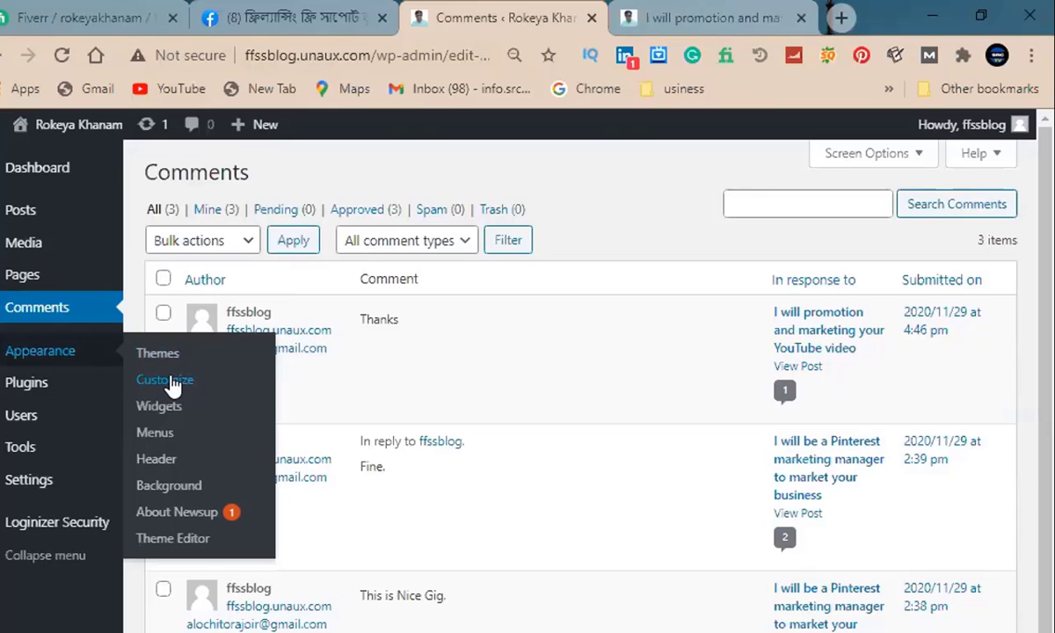
left_click(170, 384)
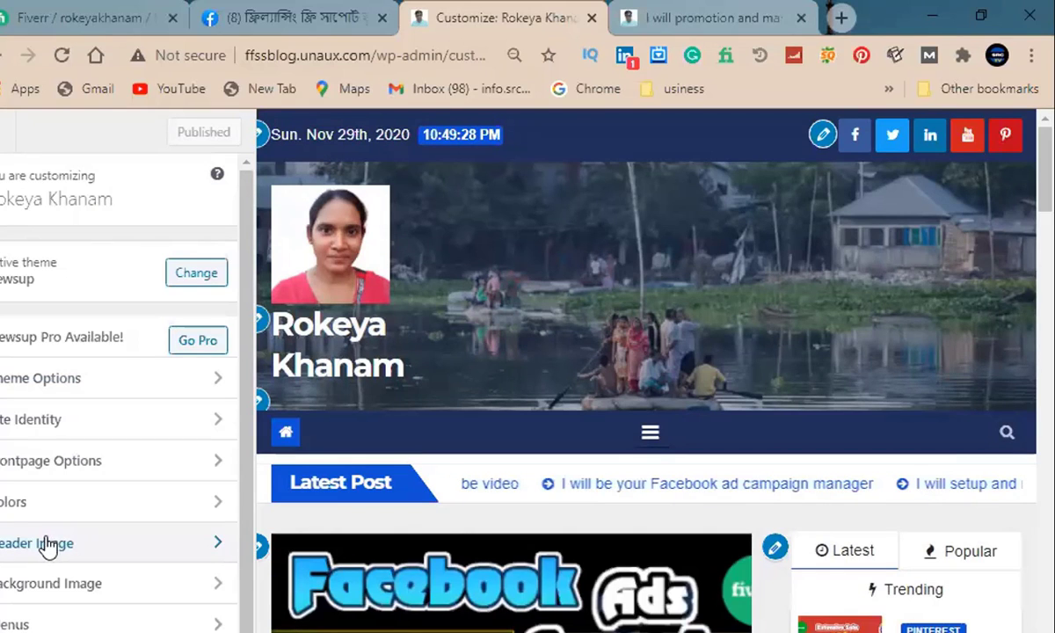
Open the Content Layout Settings within the customizer's Theme Options and look over the blog preview.
scroll(46, 545, "down", 1)
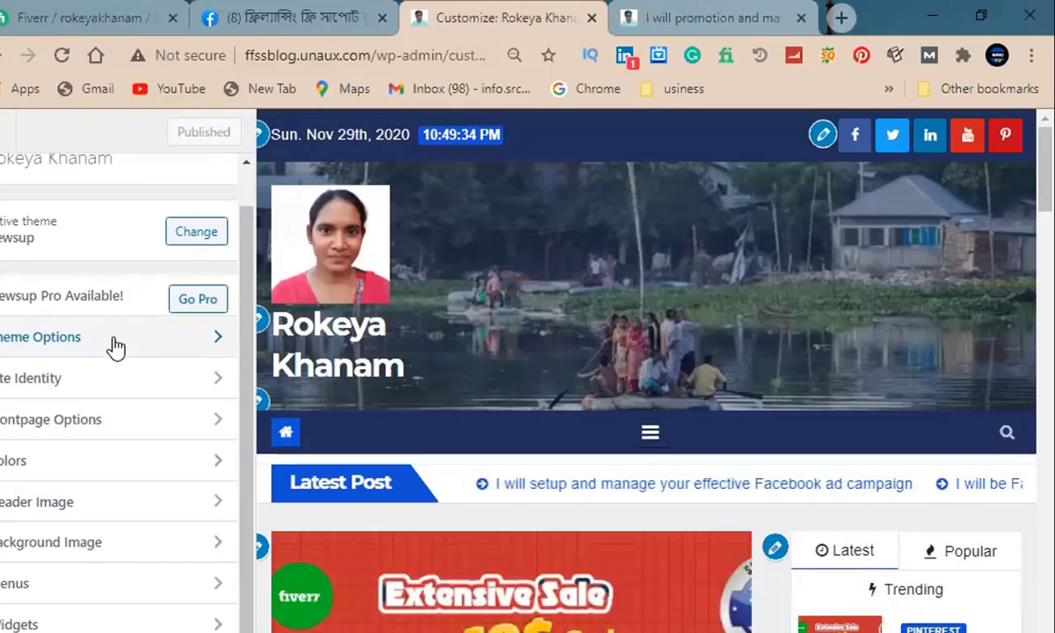
left_click(115, 348)
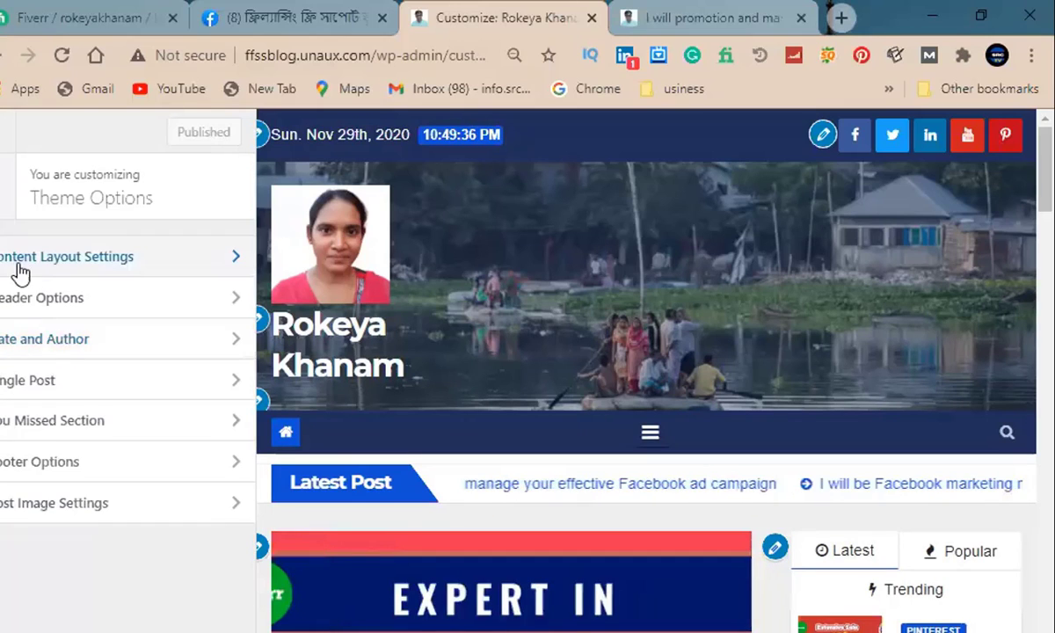
left_click(129, 264)
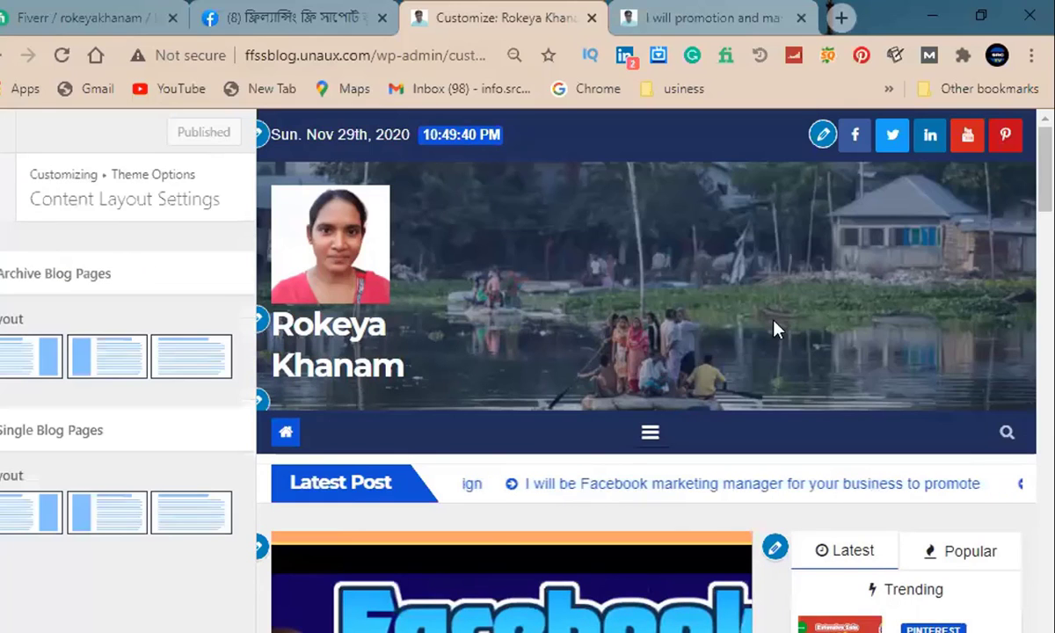
scroll(714, 483, "down", 1)
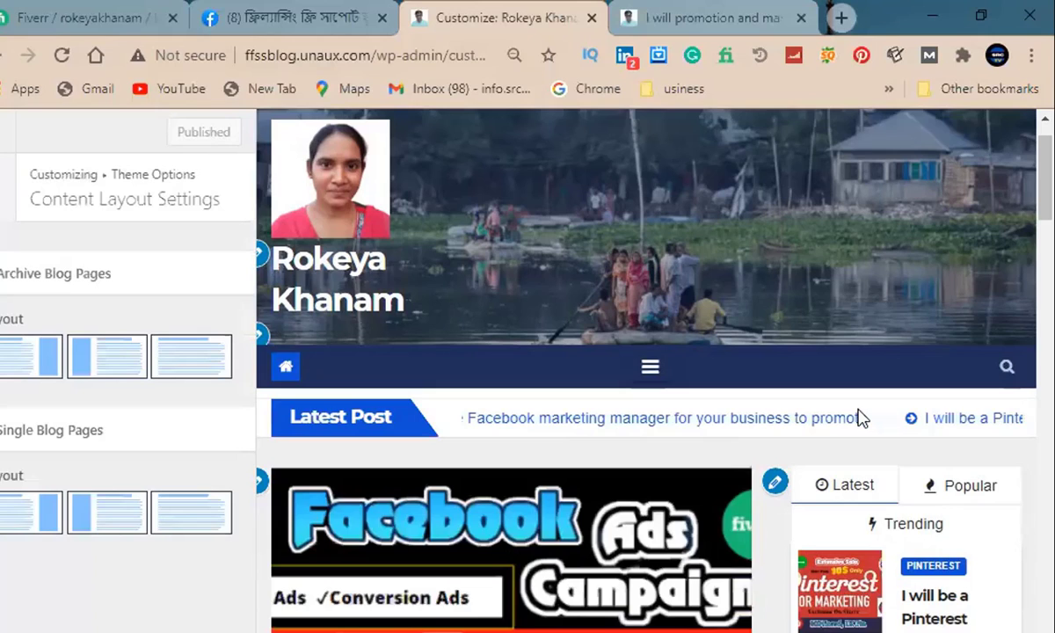
scroll(859, 419, "down", 7)
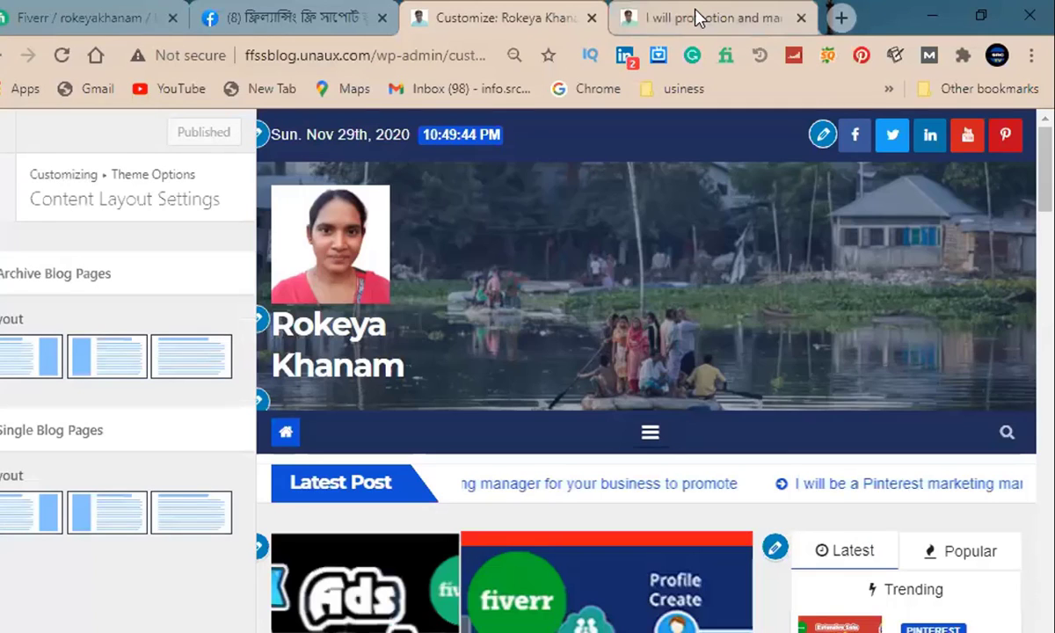
Look through the published YouTube marketing post, from its comment form to the header and the "You Missed" section.
left_click(695, 18)
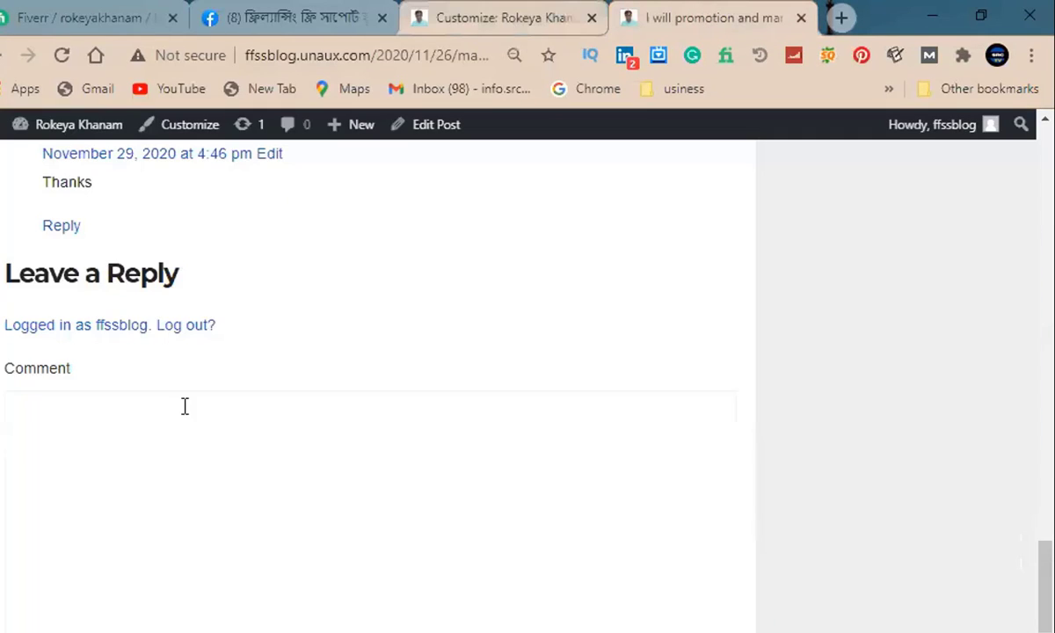
scroll(364, 341, "up", 4)
scroll(239, 273, "up", 5)
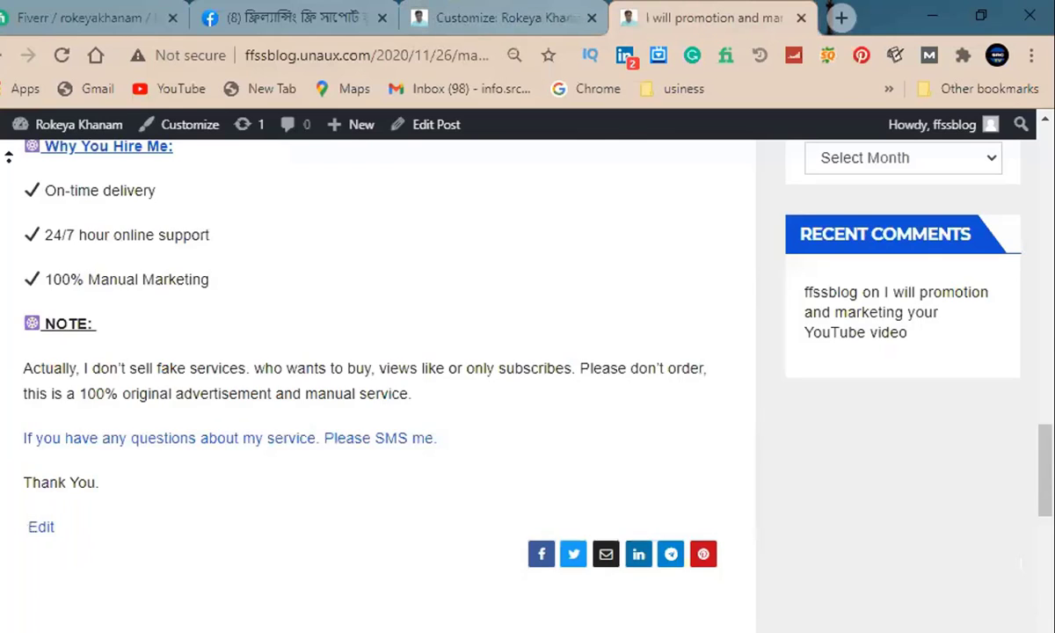
scroll(129, 232, "up", 10)
scroll(13, 509, "up", 5)
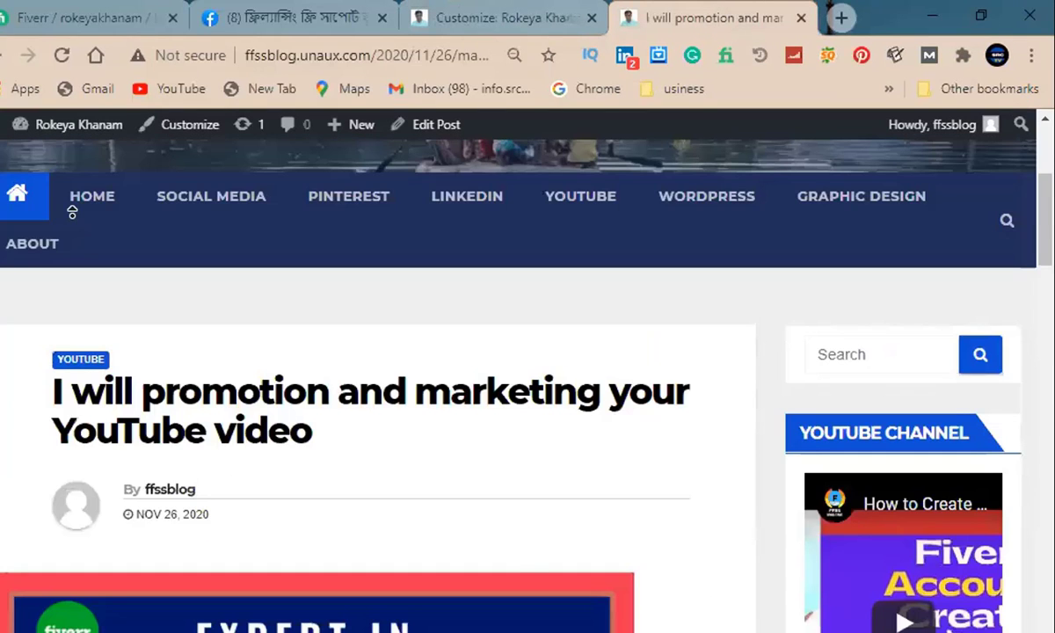
scroll(74, 218, "up", 1)
scroll(64, 483, "up", 2)
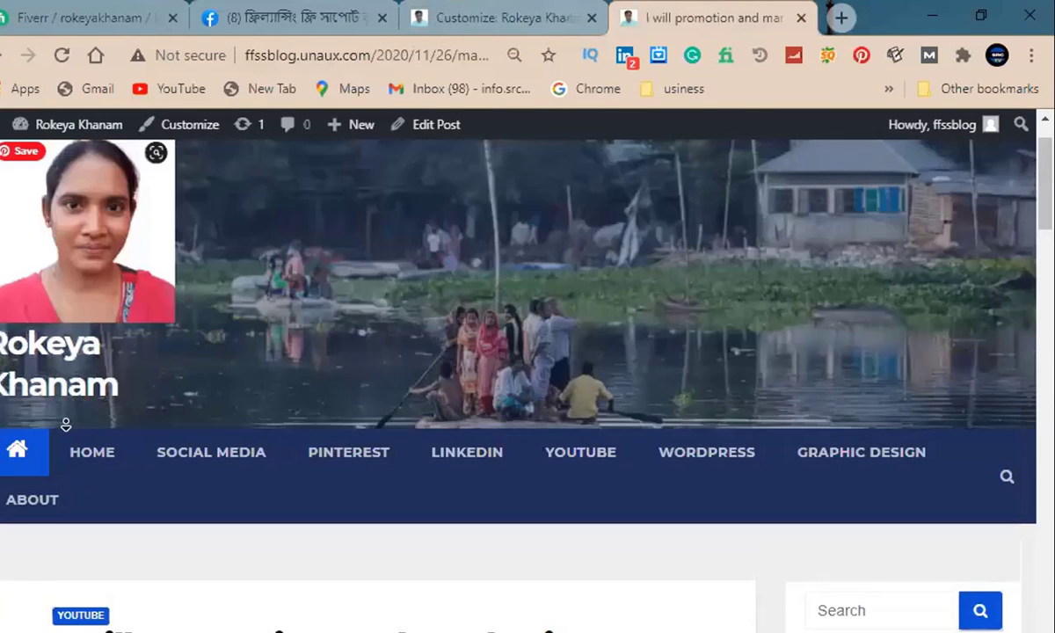
scroll(102, 457, "down", 20)
scroll(165, 441, "down", 10)
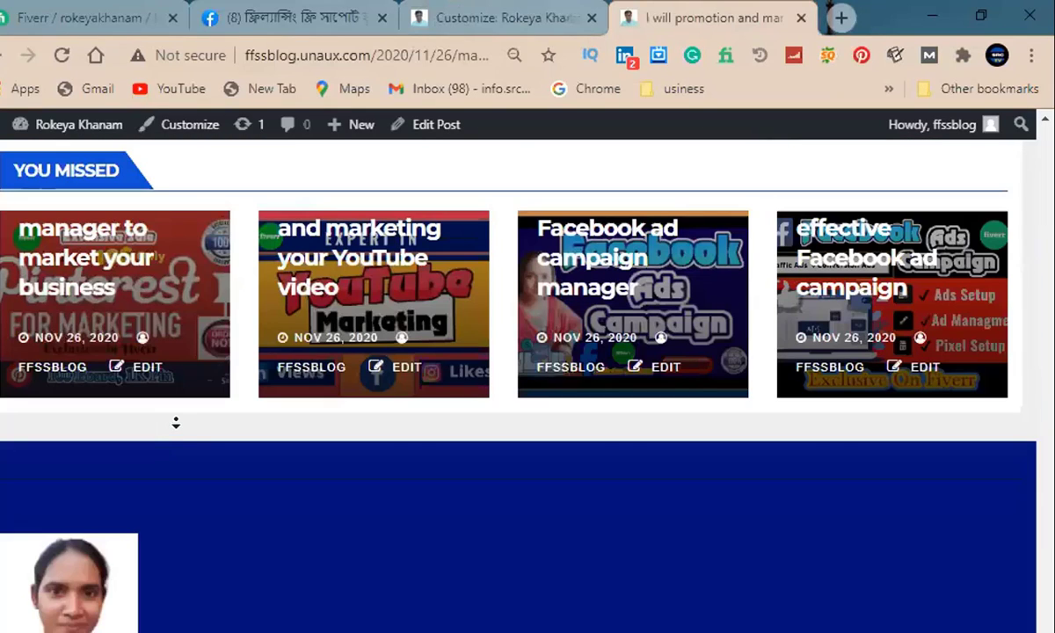
scroll(178, 426, "down", 1)
scroll(202, 351, "up", 8)
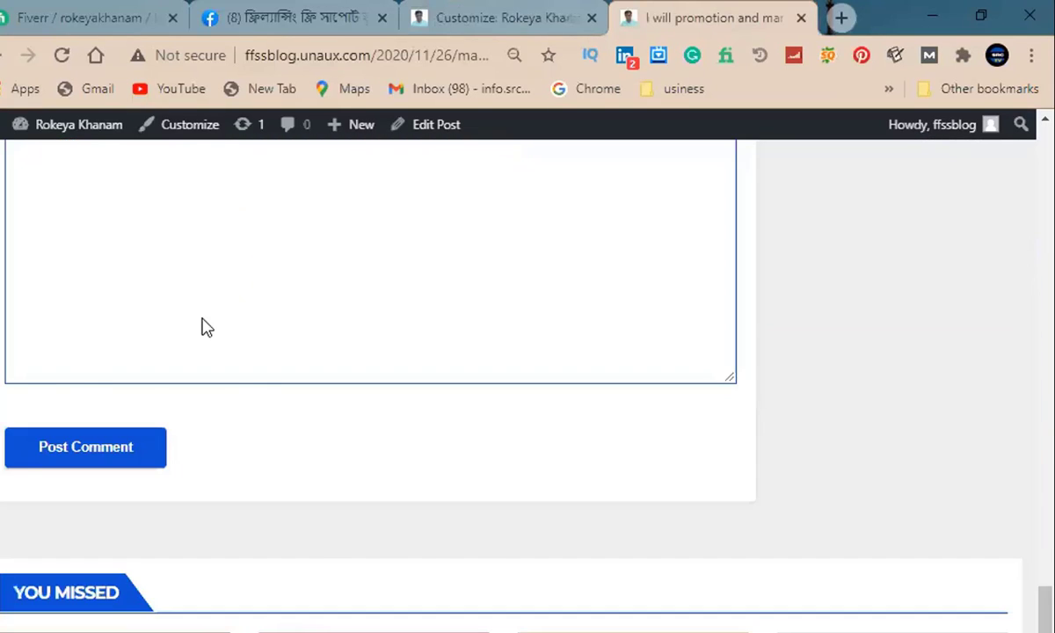
scroll(205, 324, "up", 10)
scroll(206, 307, "up", 10)
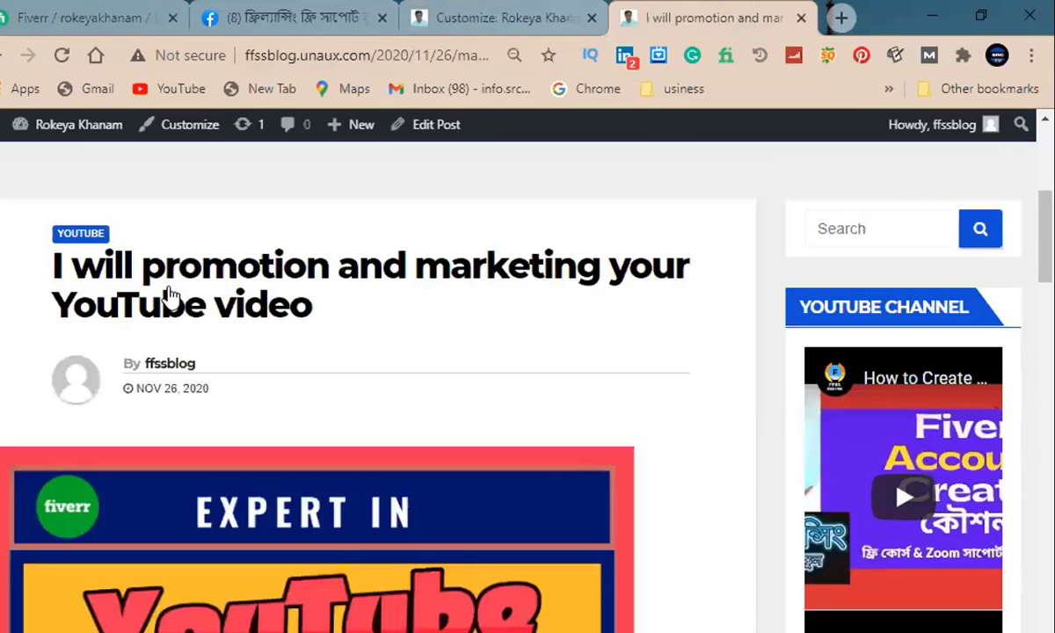
Go to the blog's home page and look over its latest post ticker, slider and post list.
scroll(178, 292, "up", 5)
left_click(44, 536)
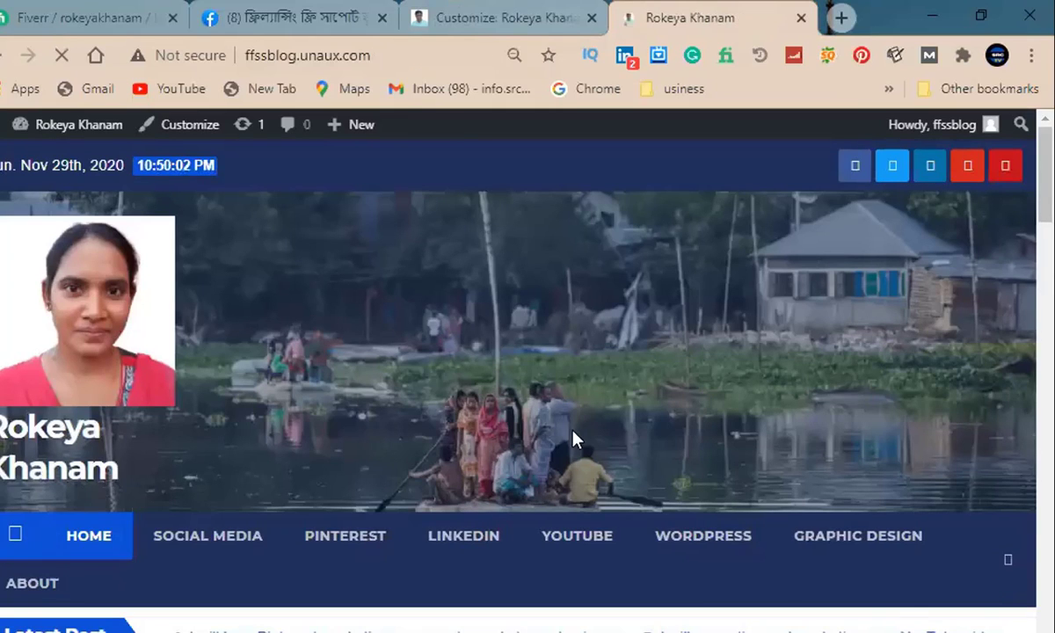
scroll(536, 401, "down", 3)
scroll(638, 308, "down", 2)
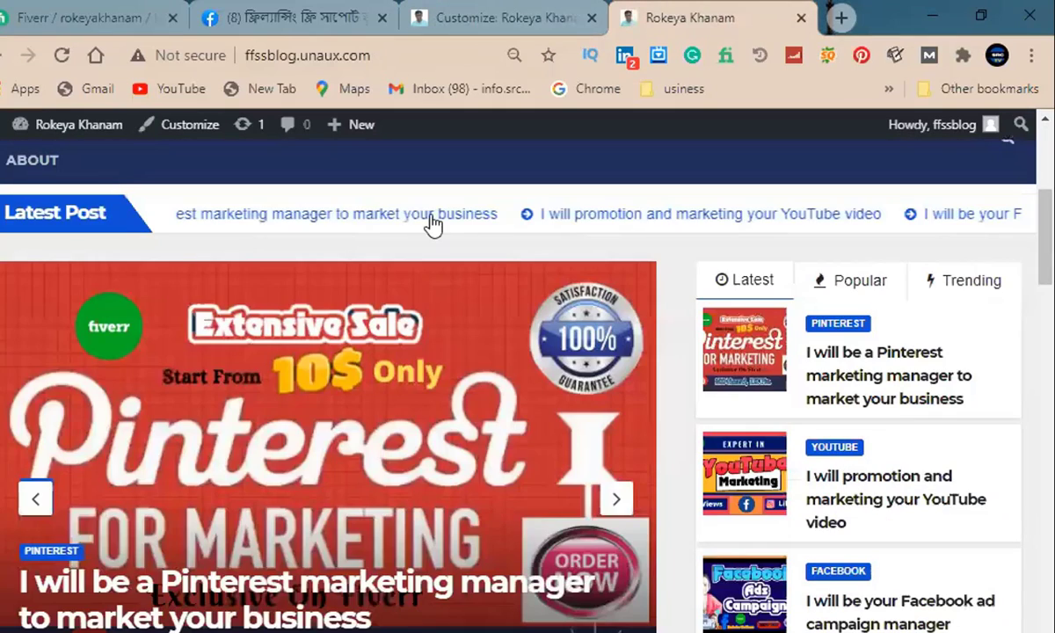
scroll(431, 224, "down", 2)
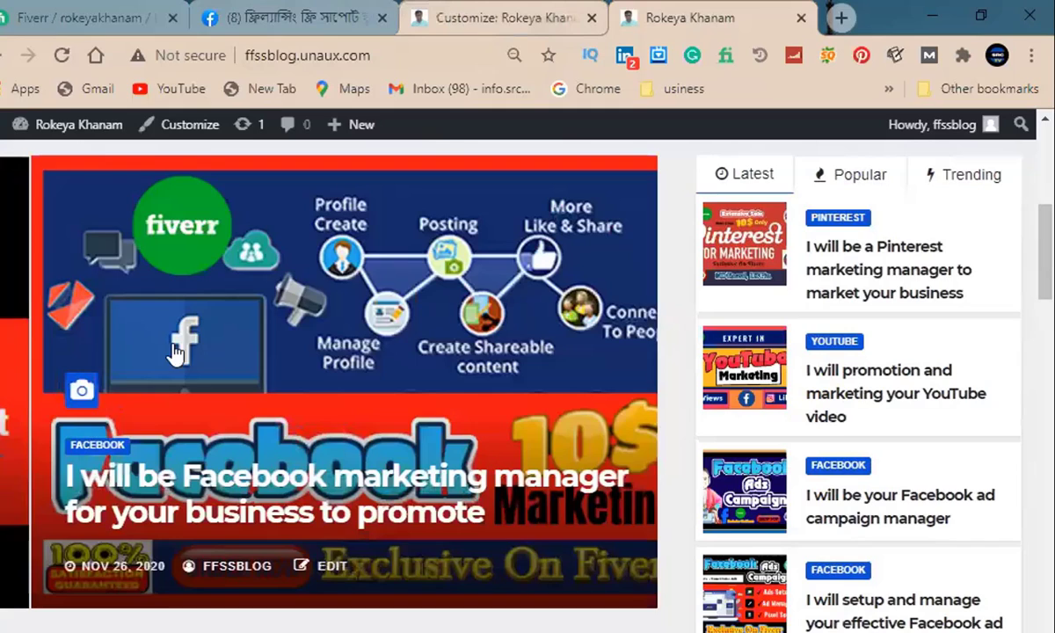
In the customizer, set the archive blog pages layout to the left-sidebar option and publish it.
left_click(453, 19)
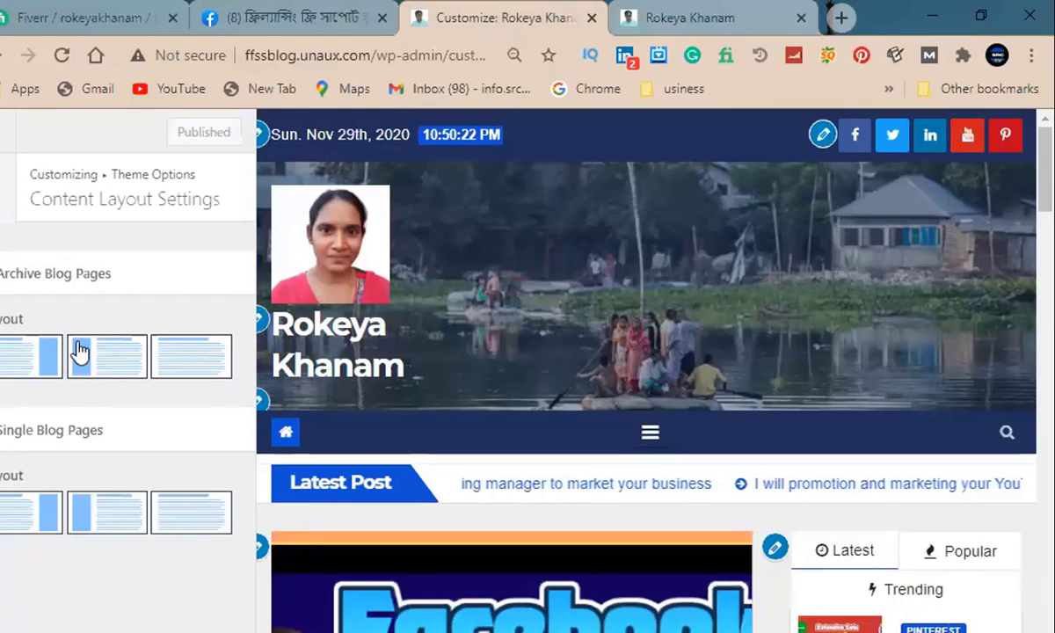
left_click(103, 360)
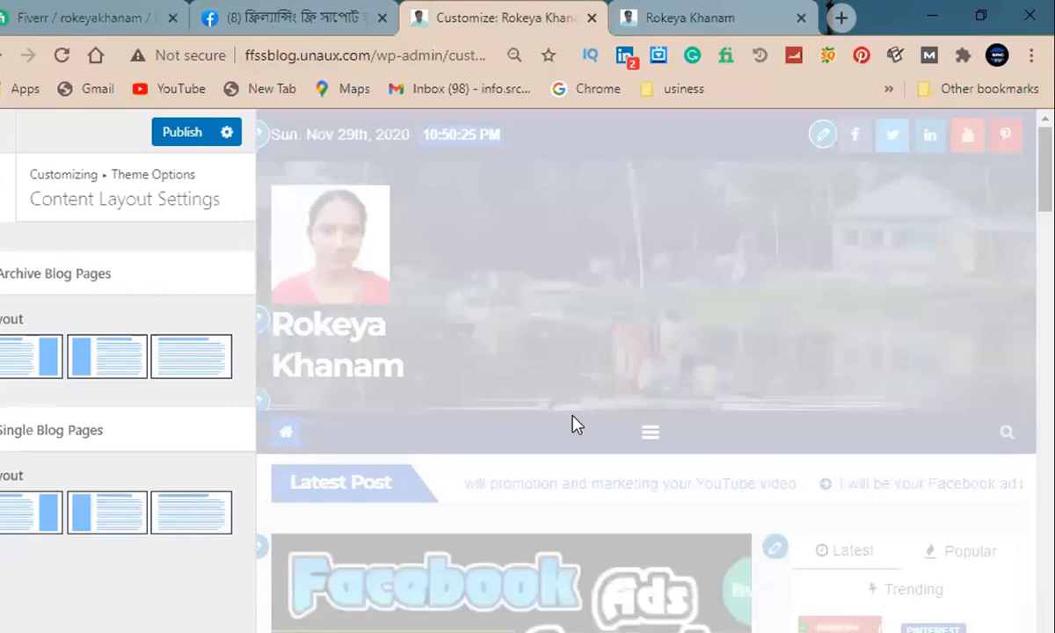
left_click(190, 137)
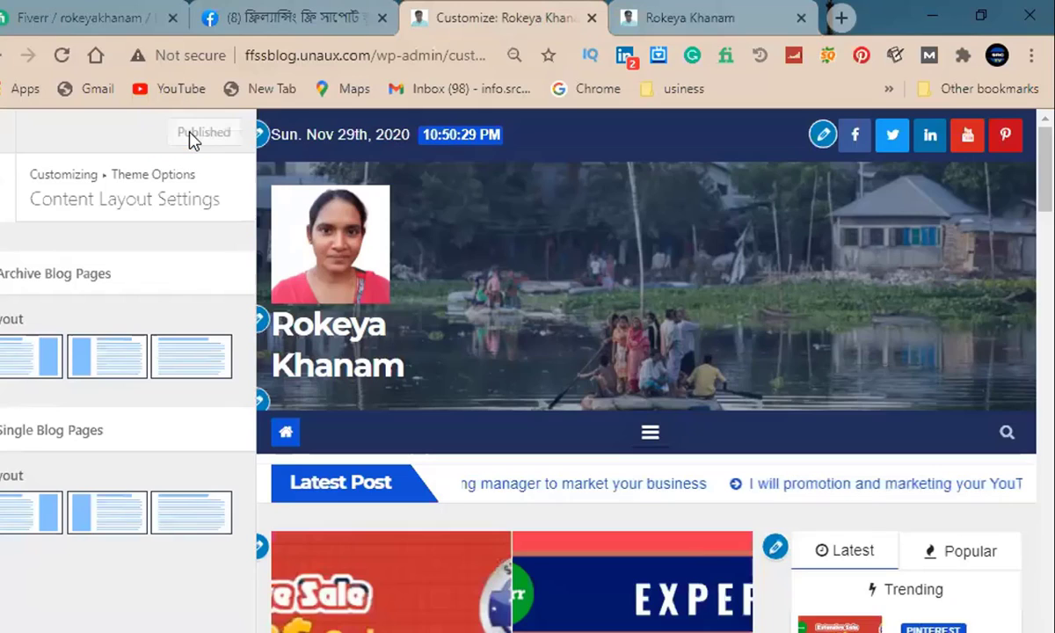
Reload the blog's home page and examine the sidebar widgets' placement beside the post list.
left_click(697, 13)
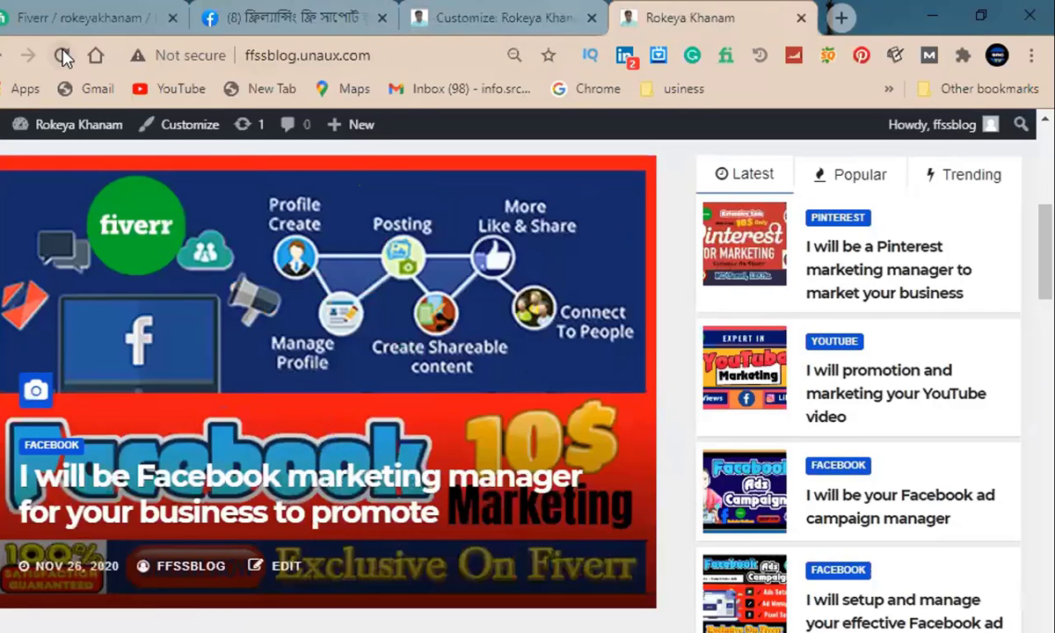
left_click(62, 56)
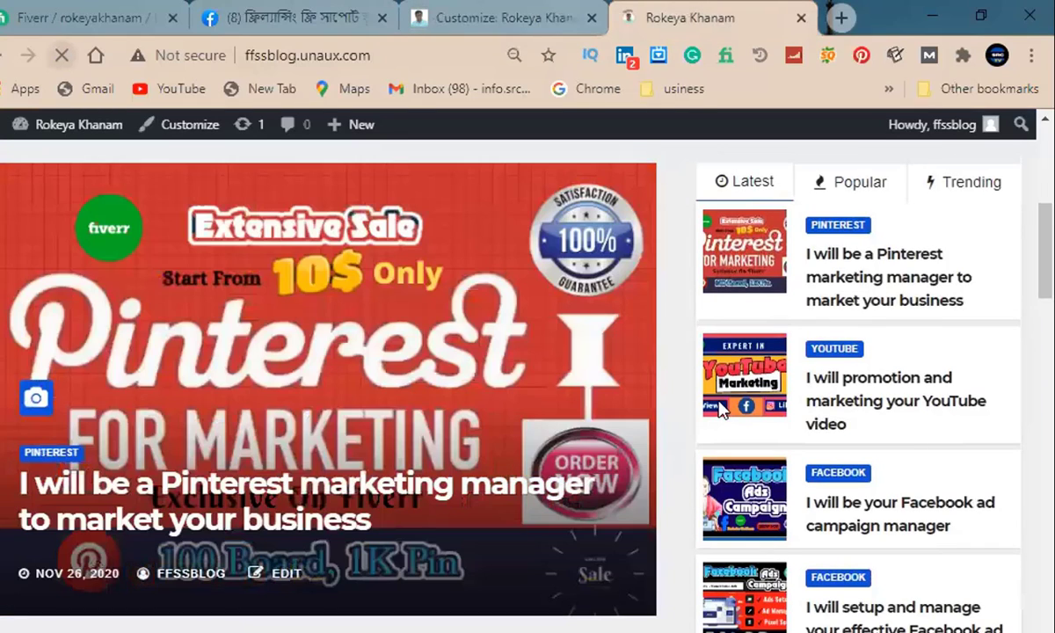
scroll(796, 365, "down", 4)
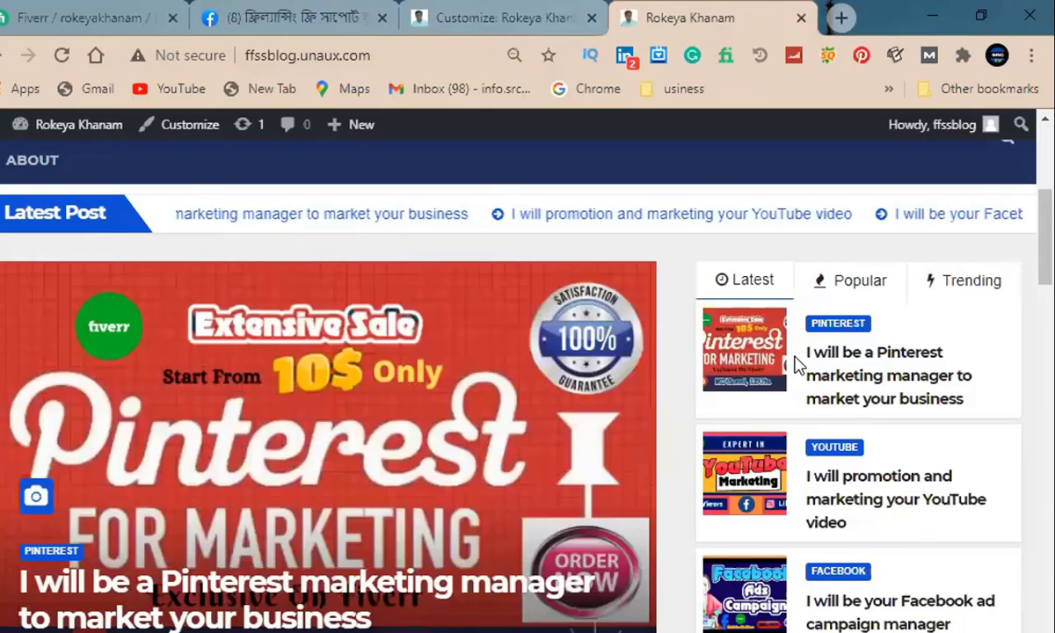
scroll(796, 365, "down", 3)
scroll(796, 365, "down", 4)
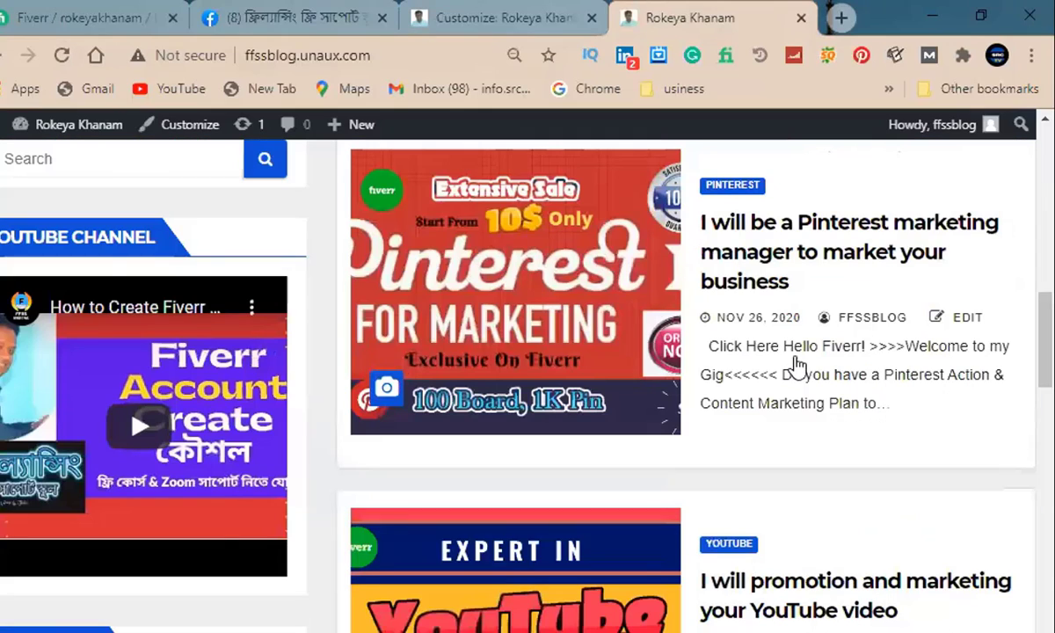
scroll(796, 365, "down", 4)
scroll(518, 247, "up", 4)
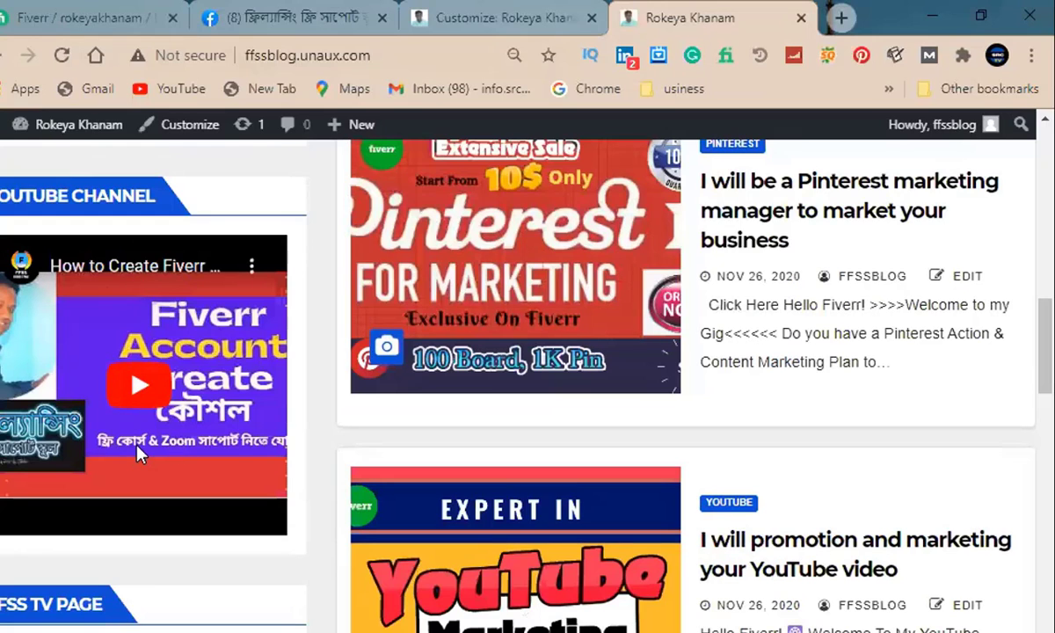
scroll(139, 453, "down", 3)
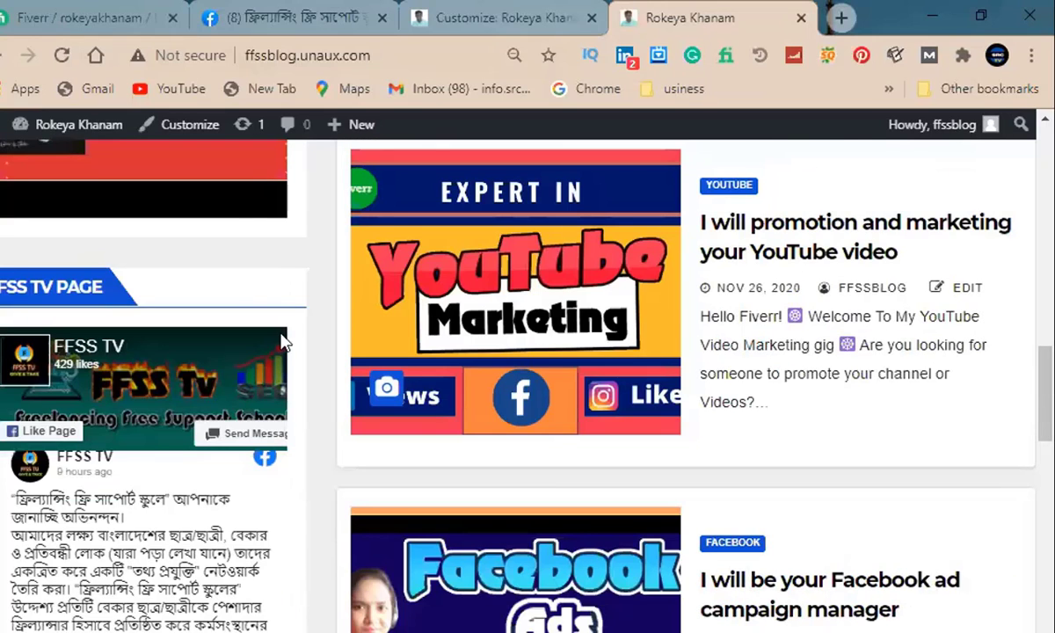
scroll(283, 342, "down", 4)
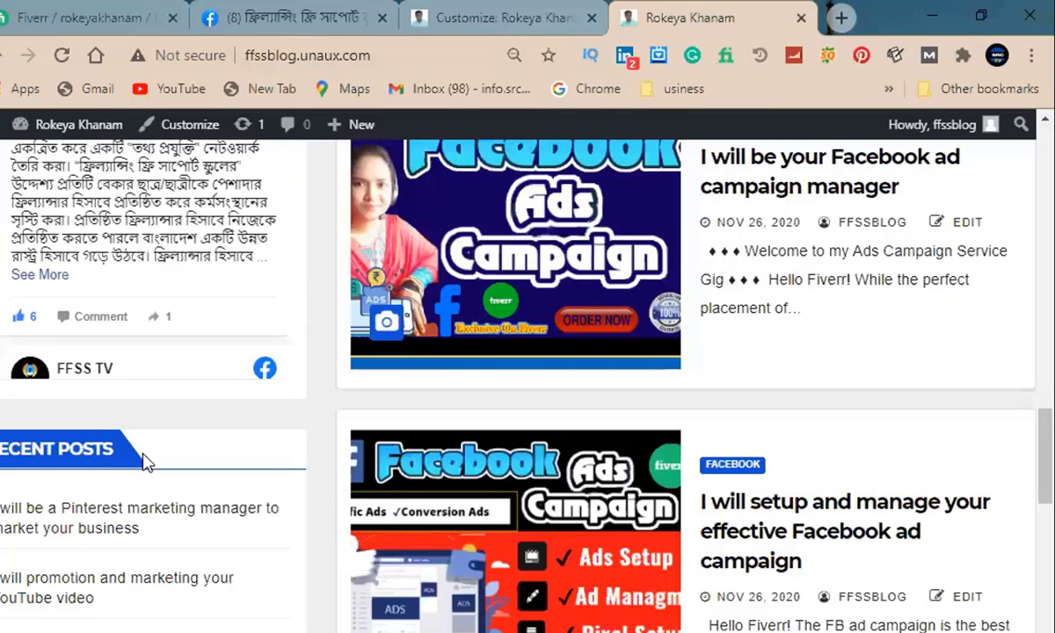
scroll(175, 255, "up", 6)
scroll(169, 287, "up", 5)
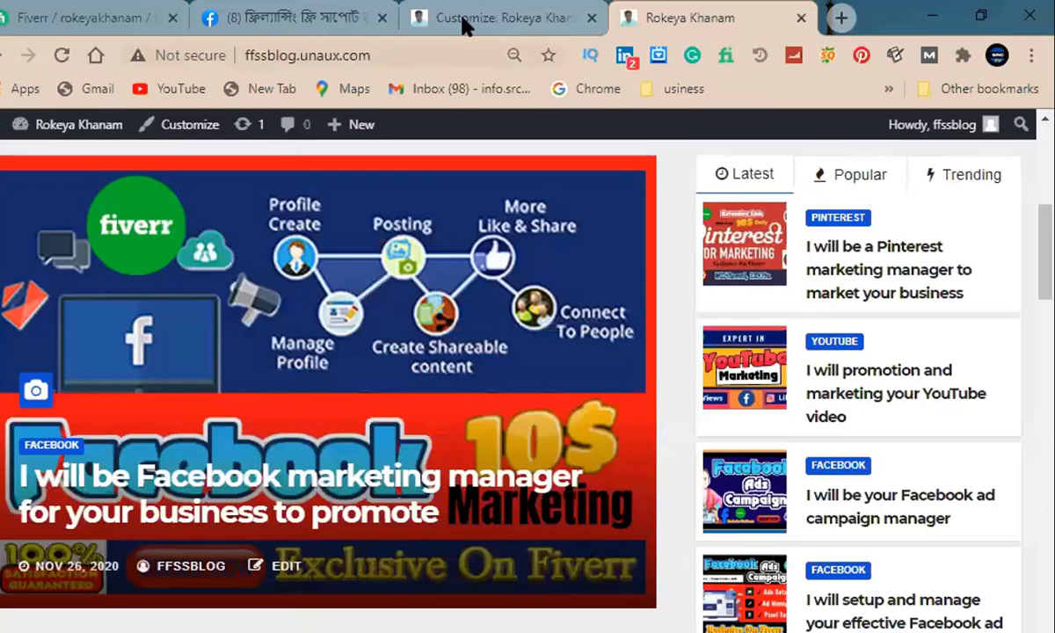
Set the archive blog pages layout to the right-sidebar option, publish it and check the sidebar in the customizer preview.
left_click(462, 18)
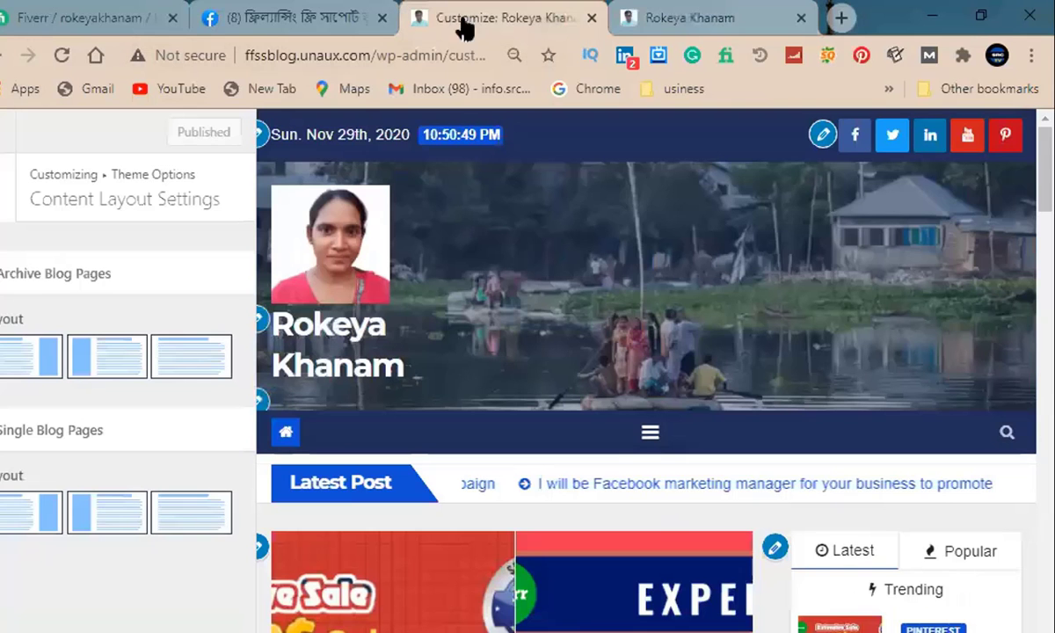
left_click(33, 361)
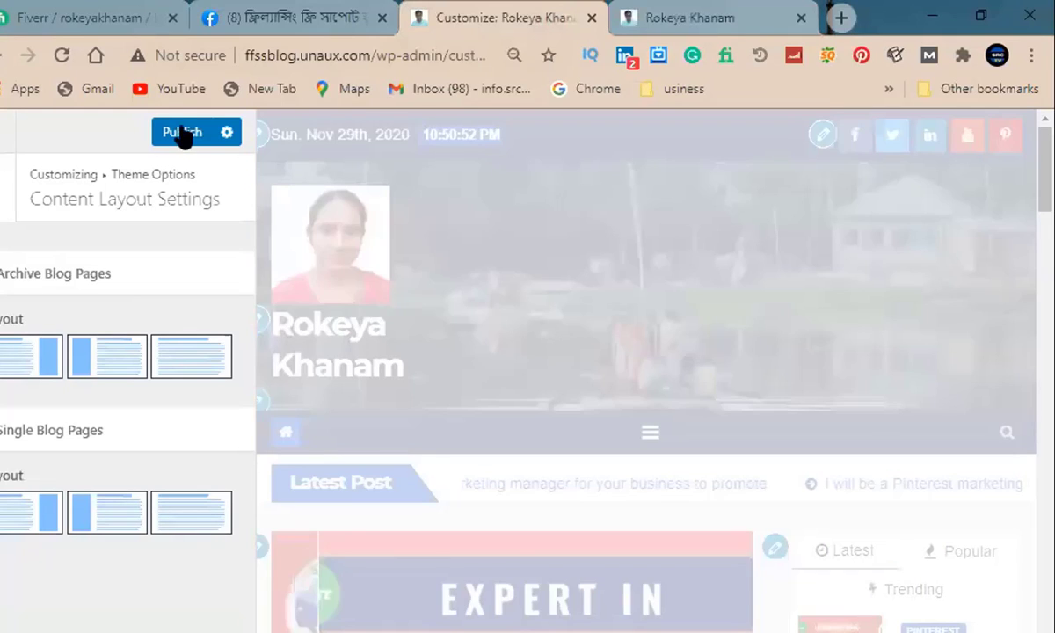
left_click(184, 133)
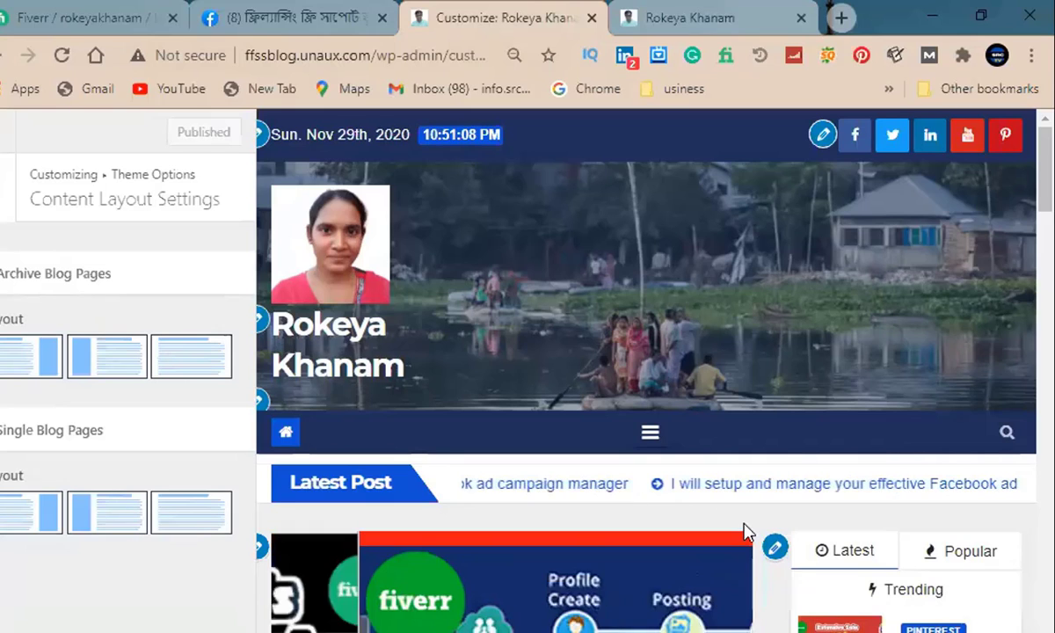
scroll(730, 509, "down", 5)
scroll(736, 533, "up", 3)
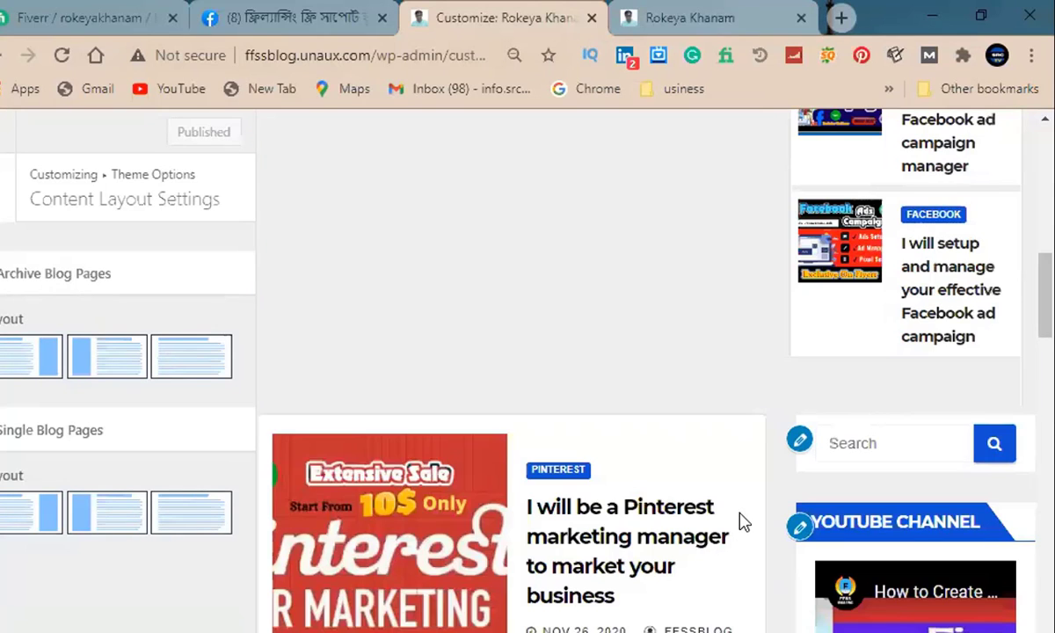
scroll(739, 521, "up", 2)
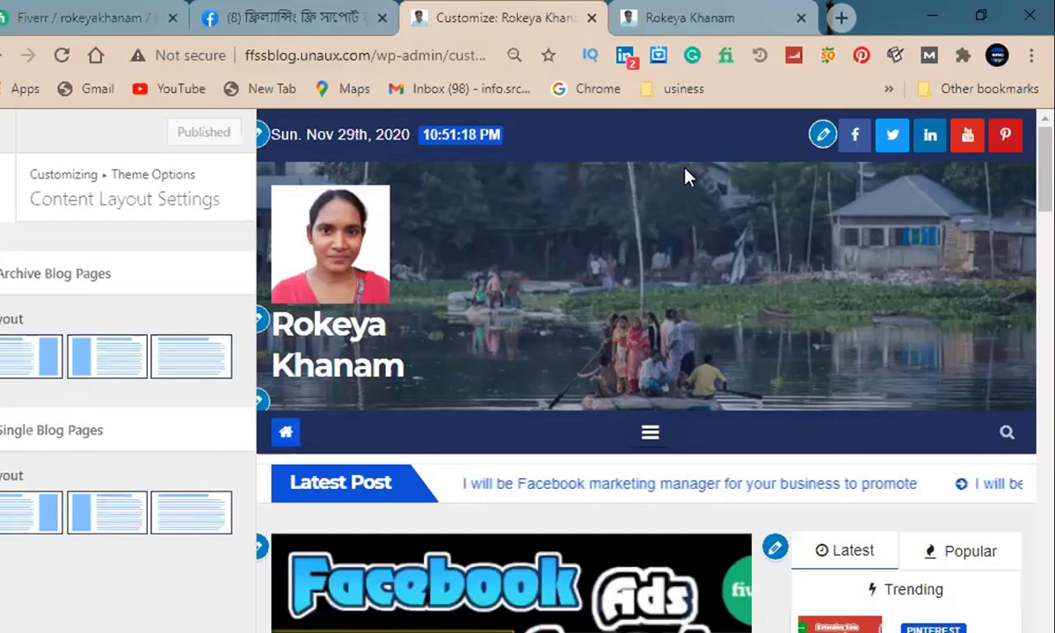
Reload the blog's home page and zoom the page out one level to view its header and navigation menu.
left_click(707, 14)
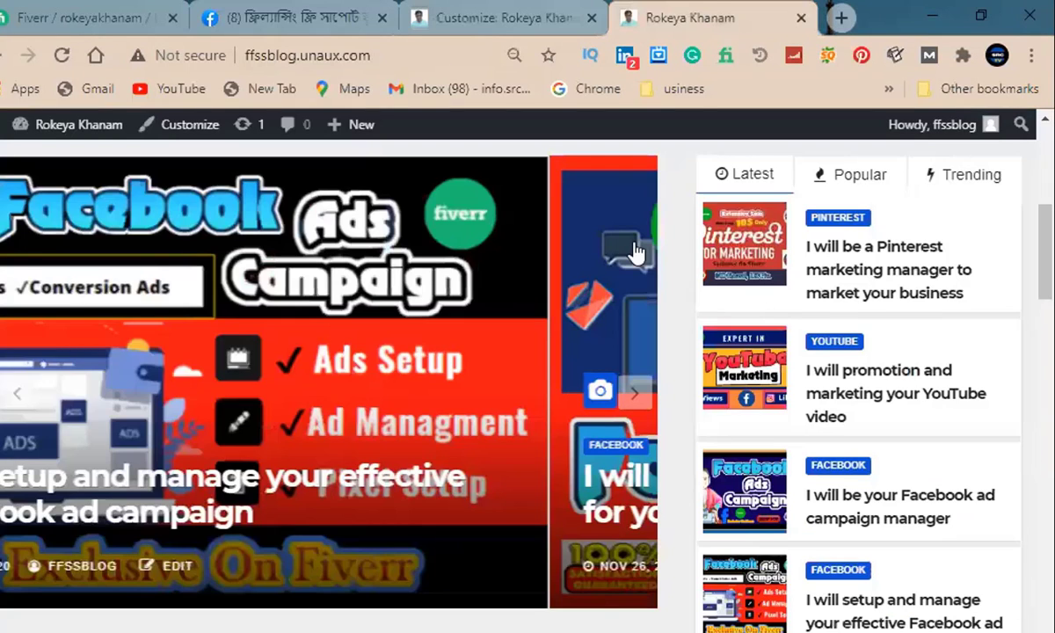
scroll(547, 263, "up", 5)
scroll(255, 558, "up", 2)
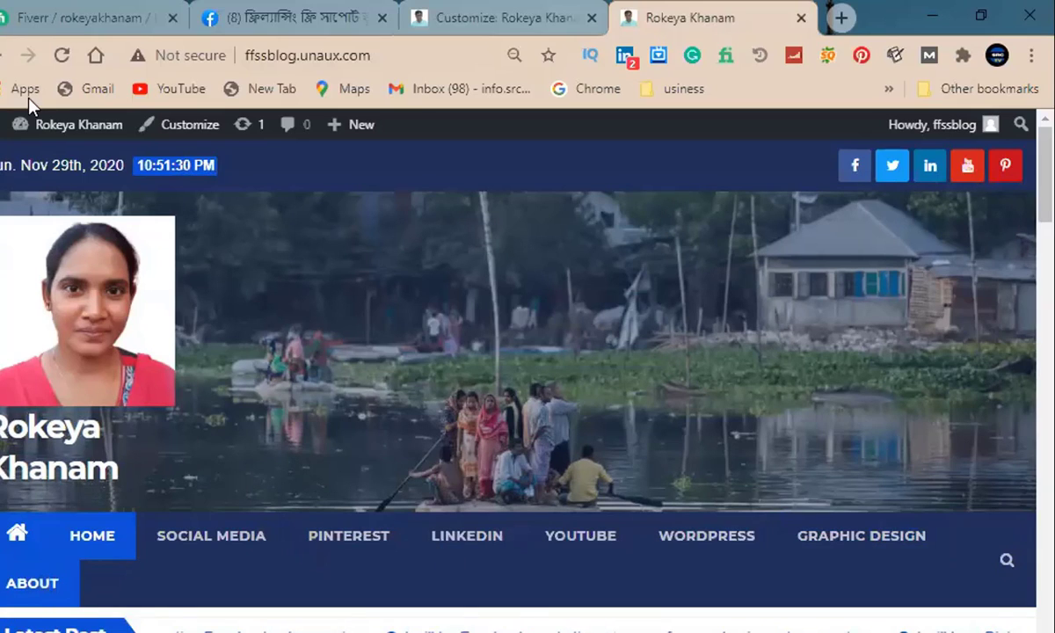
left_click(62, 56)
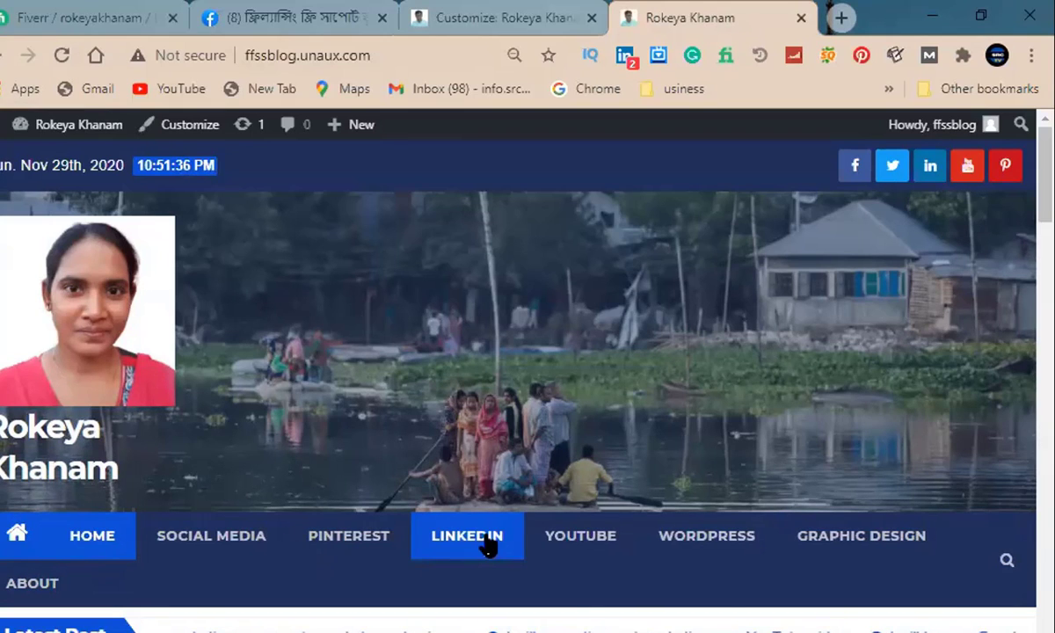
key("ctrl+minus")
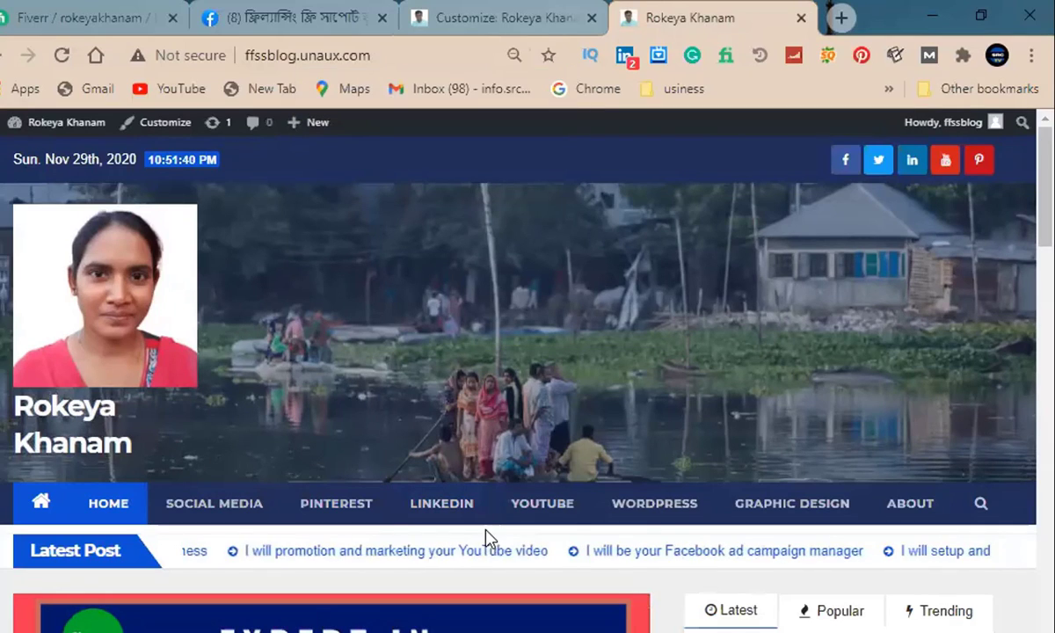
Open the blog's About page and examine its photo, introduction text and sidebar widgets.
left_click(906, 505)
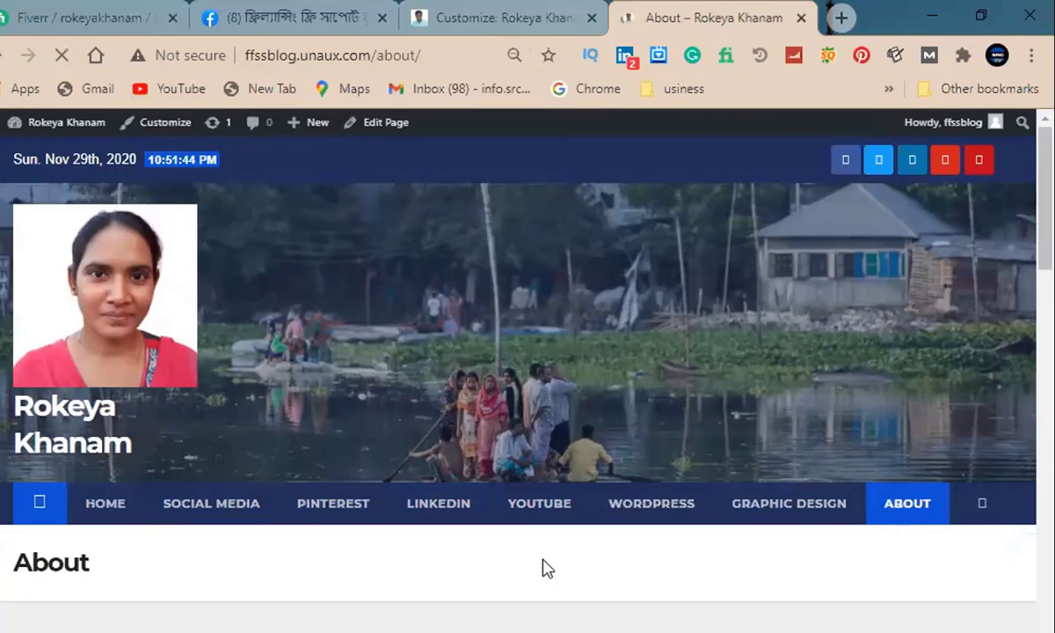
scroll(542, 567, "down", 5)
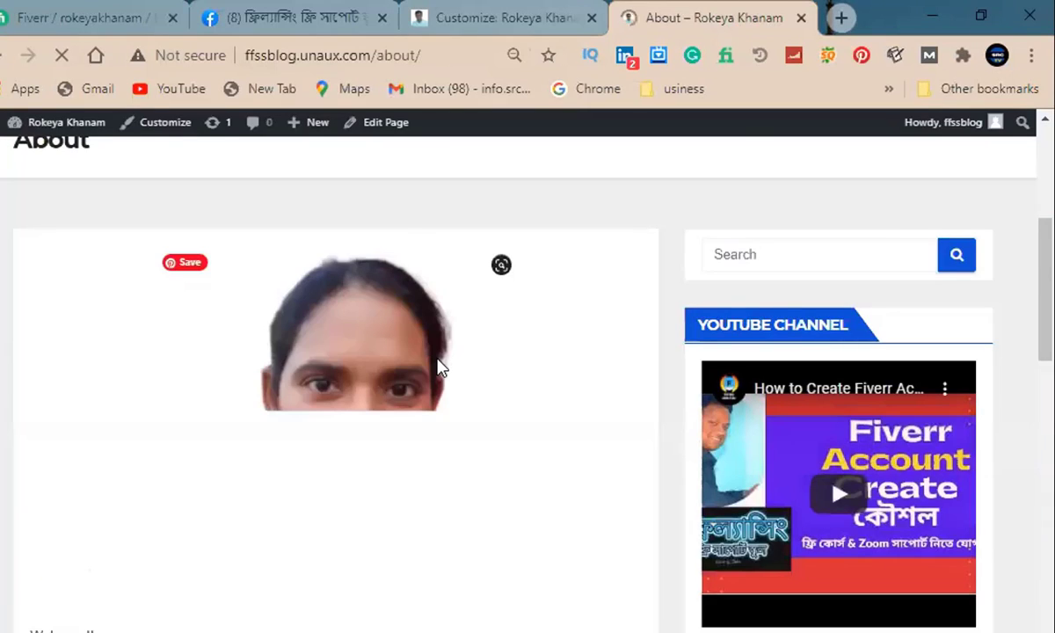
scroll(351, 343, "down", 3)
scroll(571, 470, "up", 1)
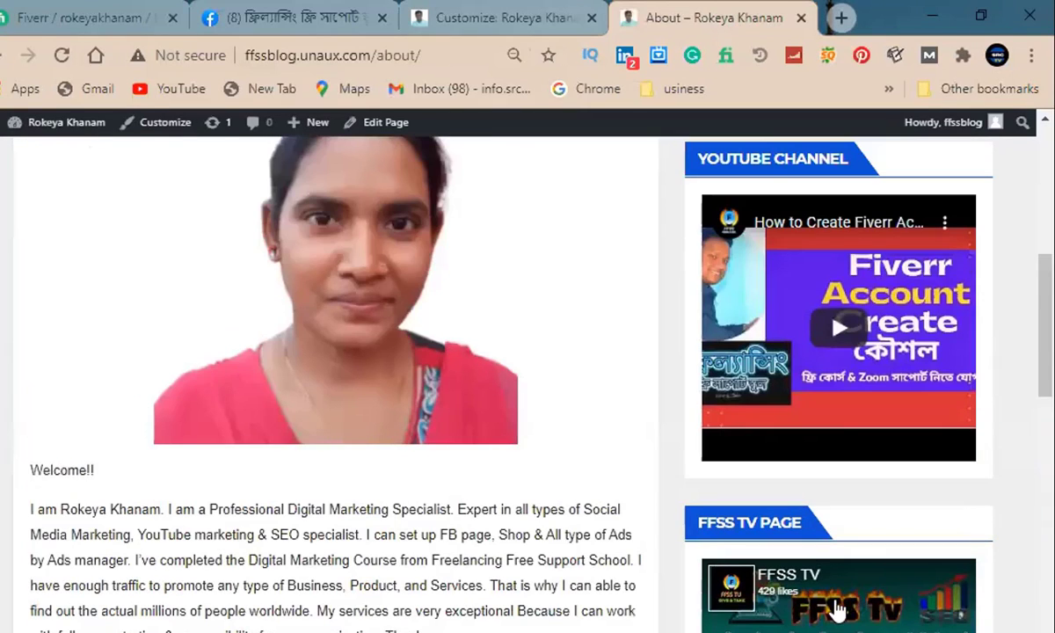
scroll(835, 610, "up", 2)
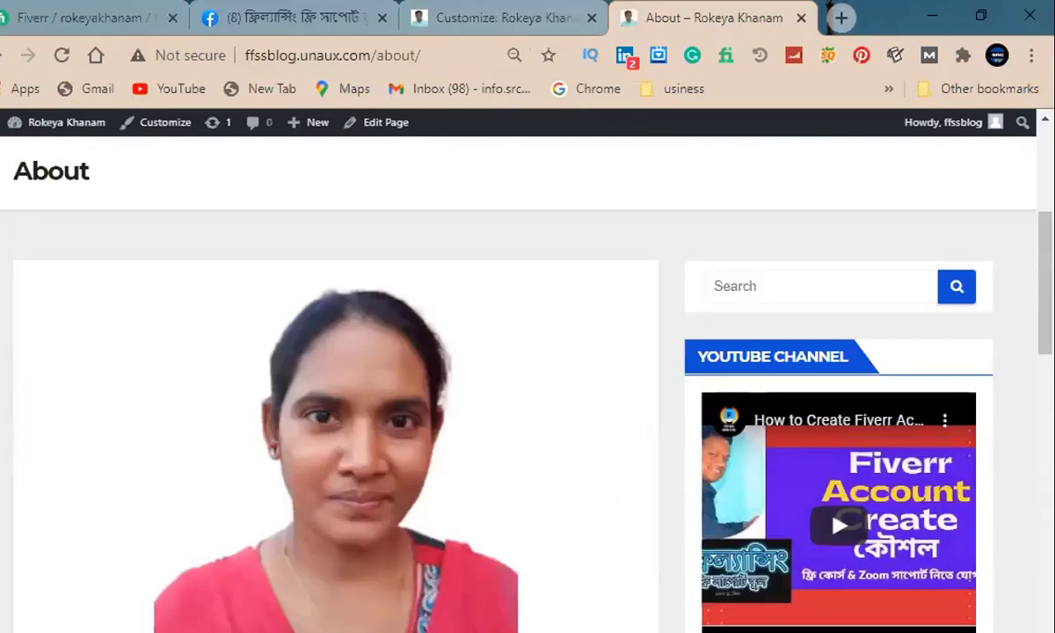
Check the single blog pages layout options in the customizer against the About page, and return to the blog's home page.
left_click(484, 19)
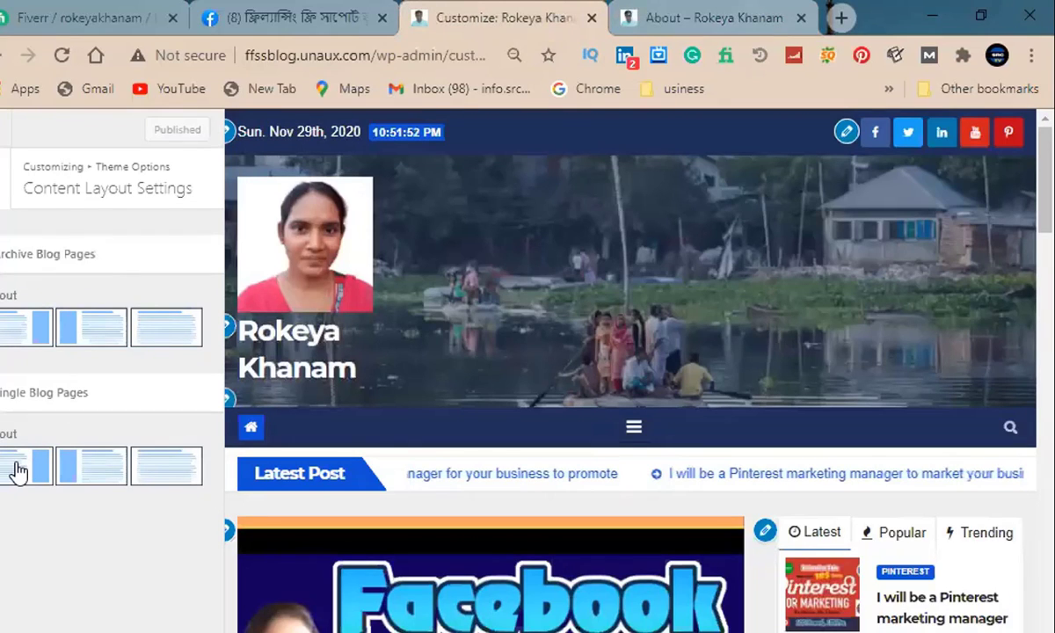
left_click(732, 27)
scroll(319, 252, "up", 5)
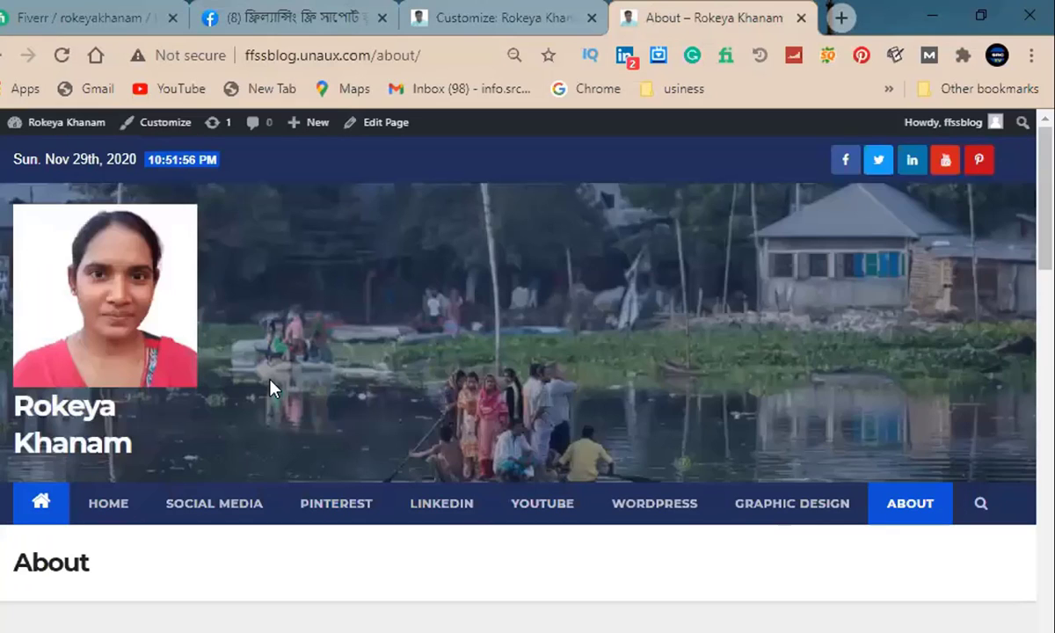
left_click(2, 58)
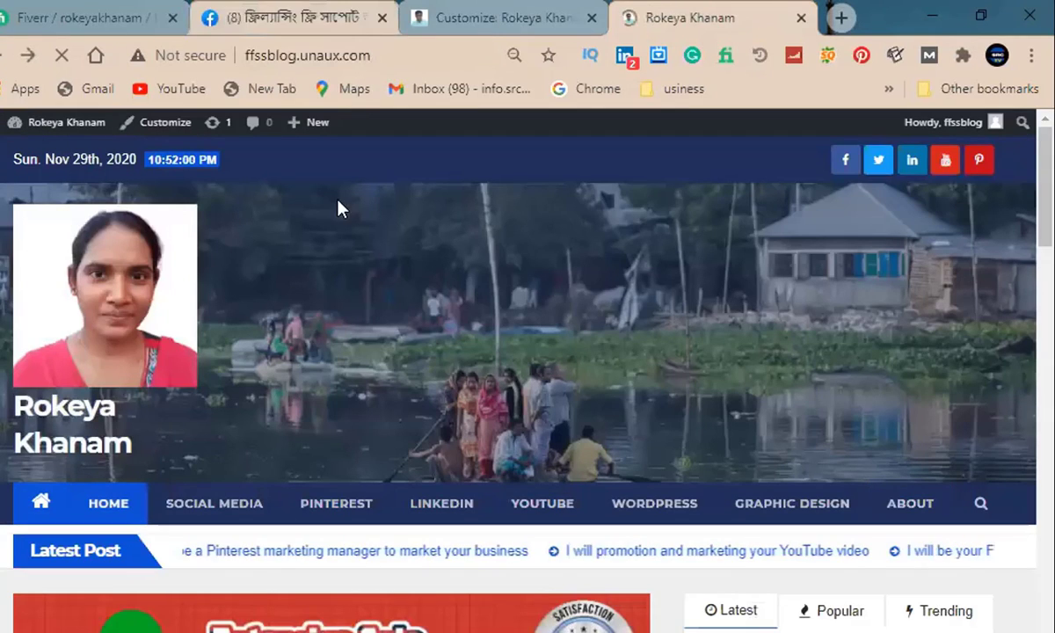
Return to the customizer, review the Content Layout Settings and open the Header Options of the theme.
key("ctrl+shift+Tab")
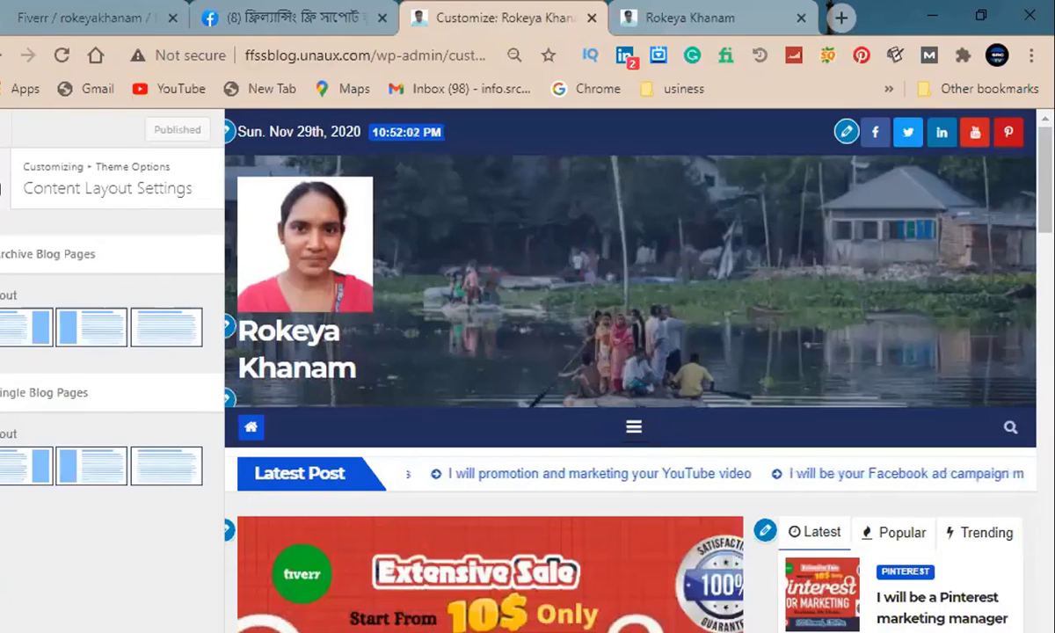
left_click(3, 187)
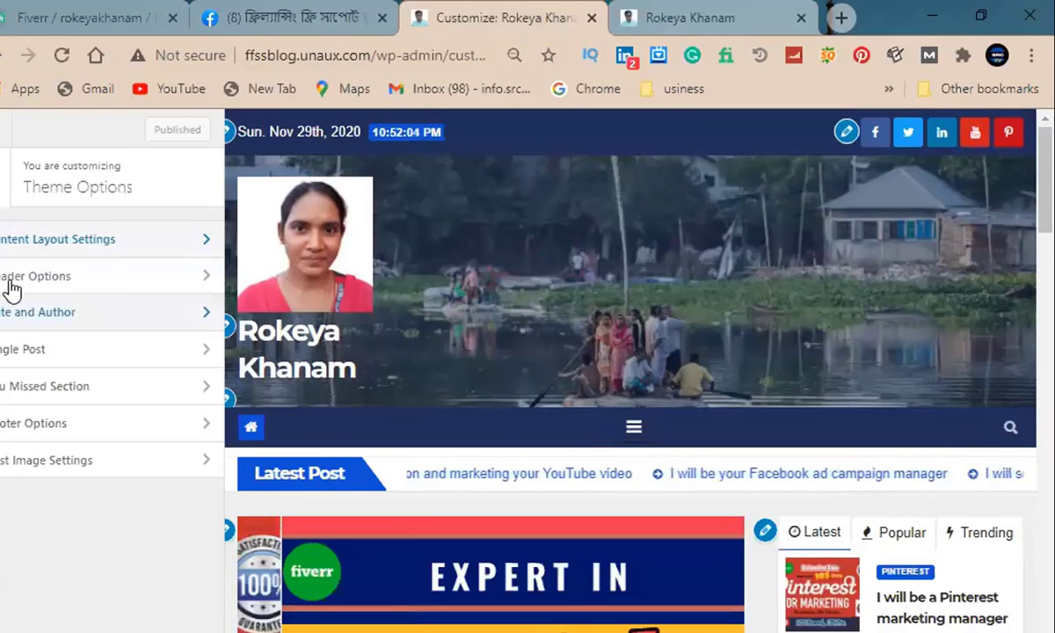
left_click(92, 239)
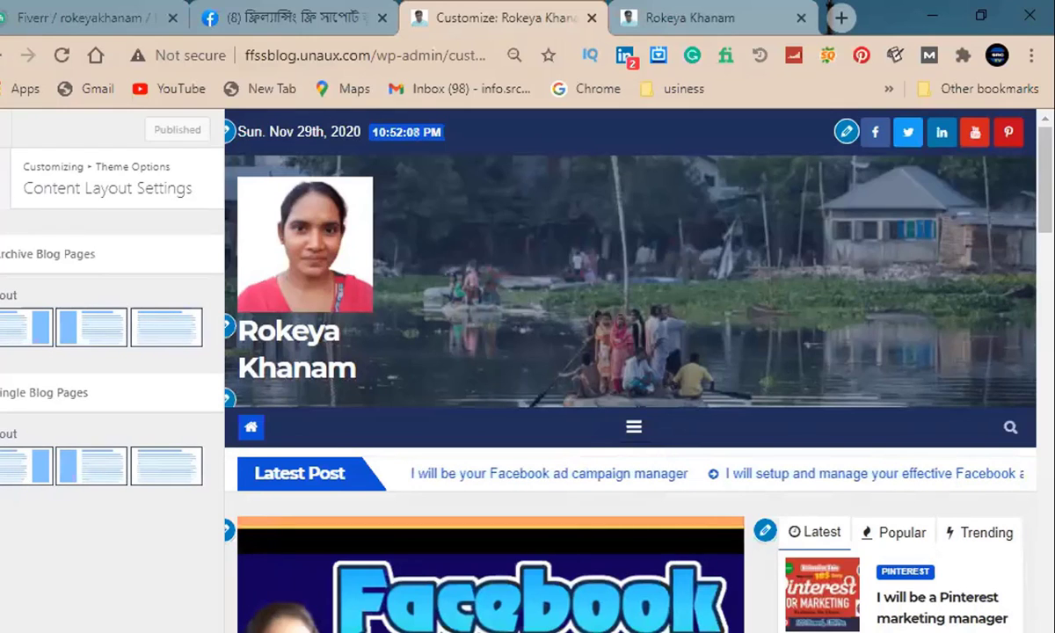
left_click(7, 201)
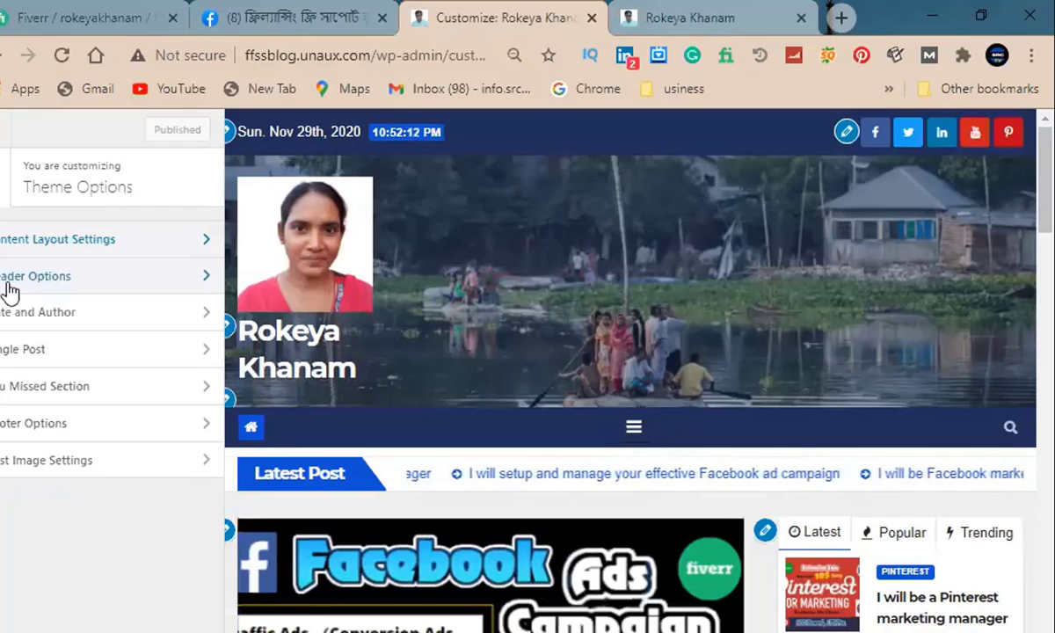
left_click(72, 284)
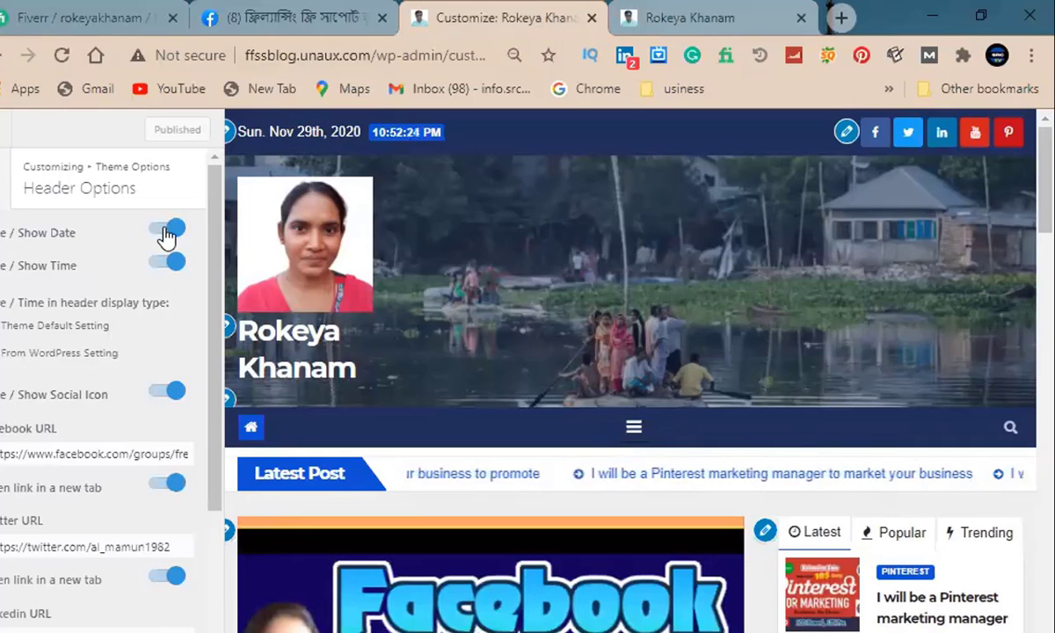
Hide the date and time in the blog header, and show both again.
left_click(160, 230)
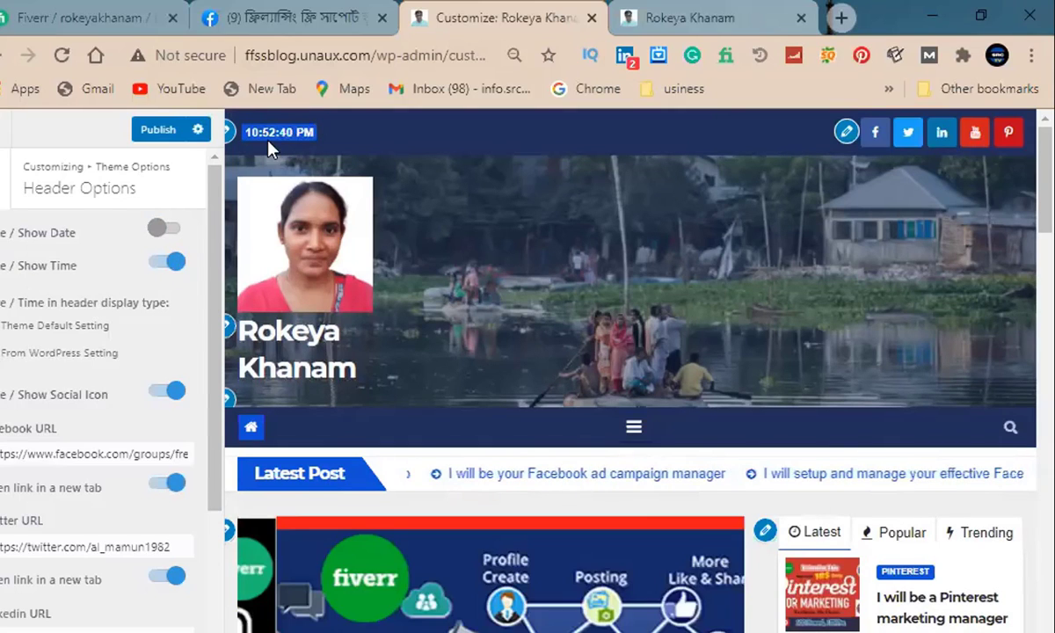
left_click(157, 266)
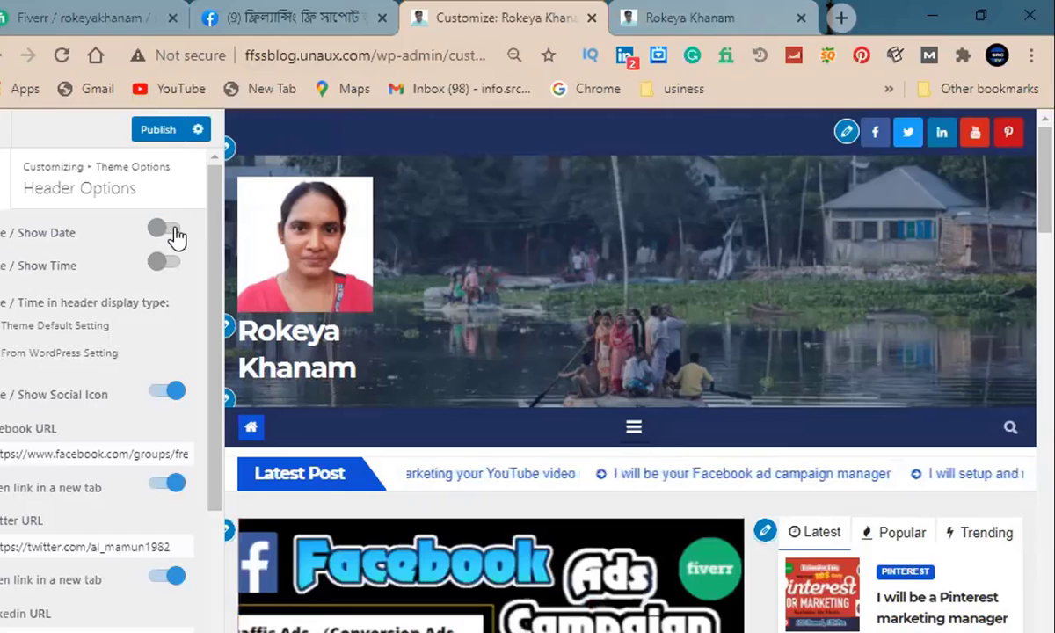
left_click(172, 232)
left_click(170, 265)
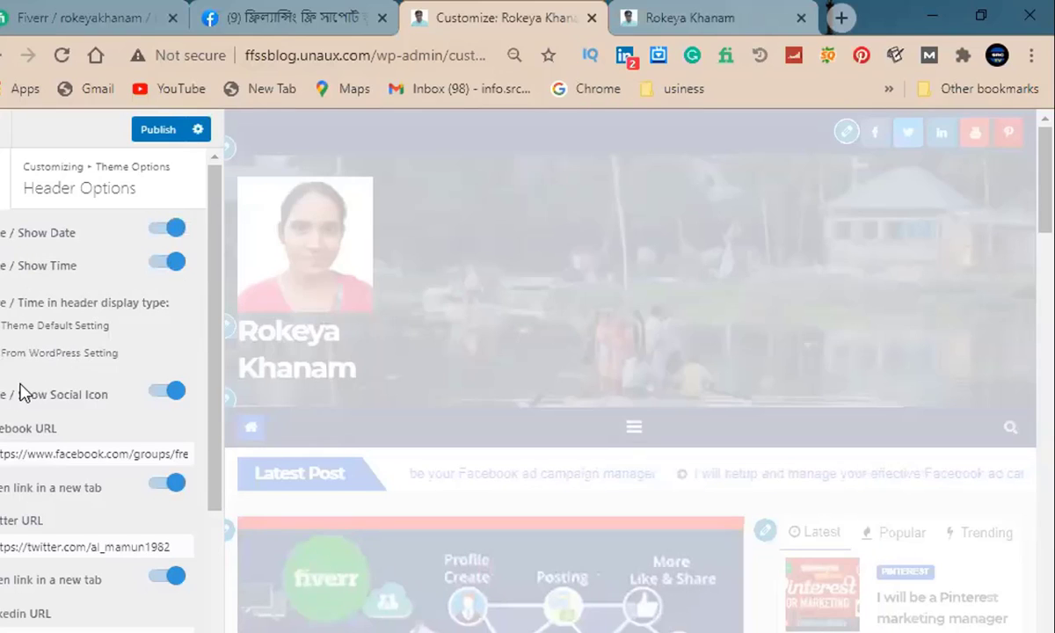
Hide the social icons in the blog header, and show them again.
scroll(32, 334, "down", 1)
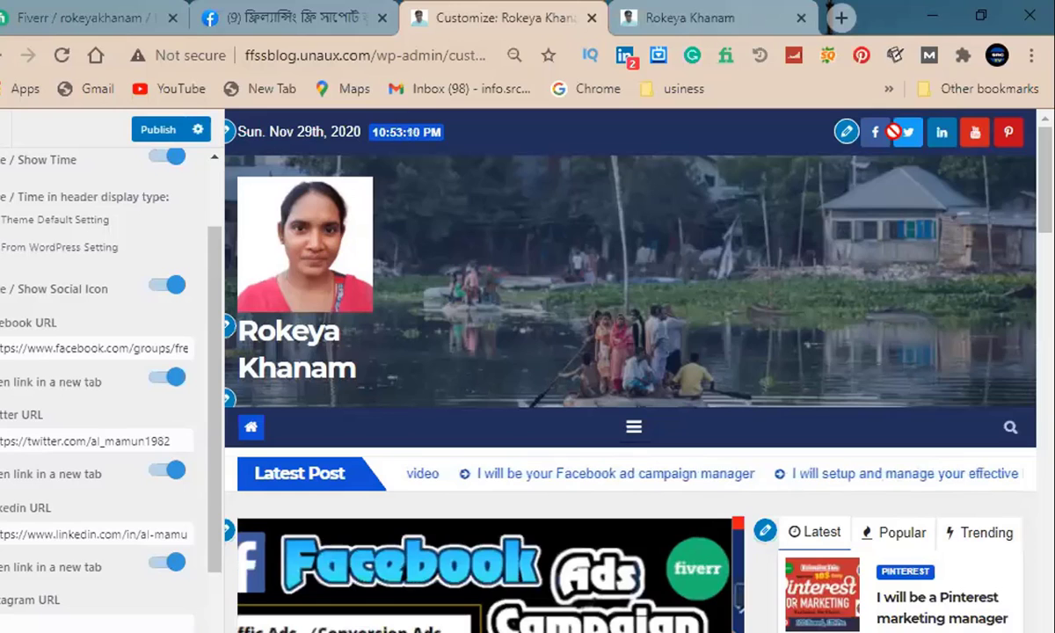
left_click(154, 288)
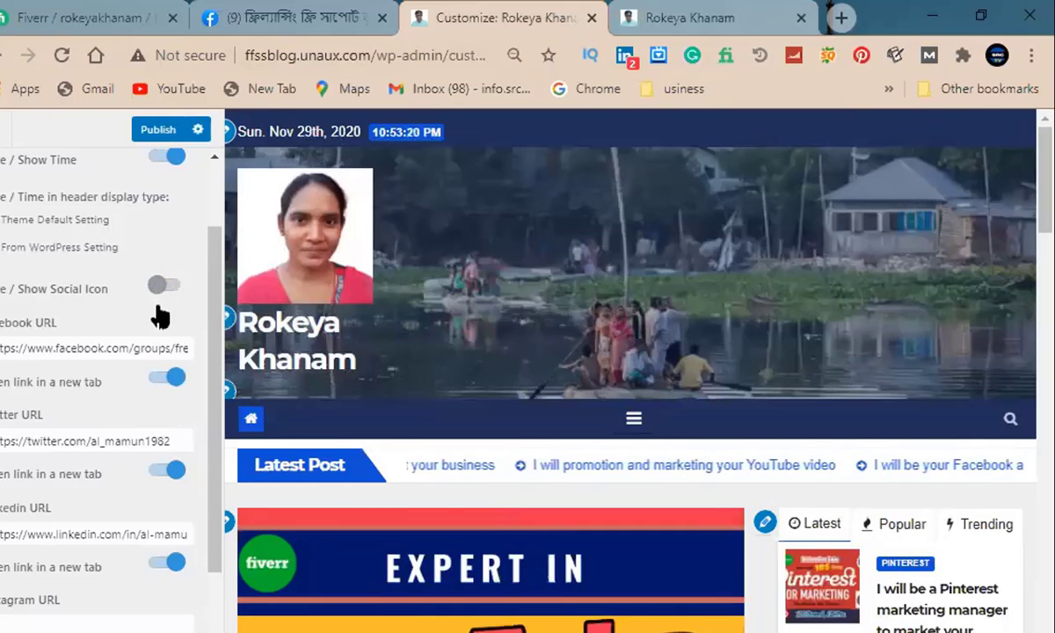
left_click(172, 287)
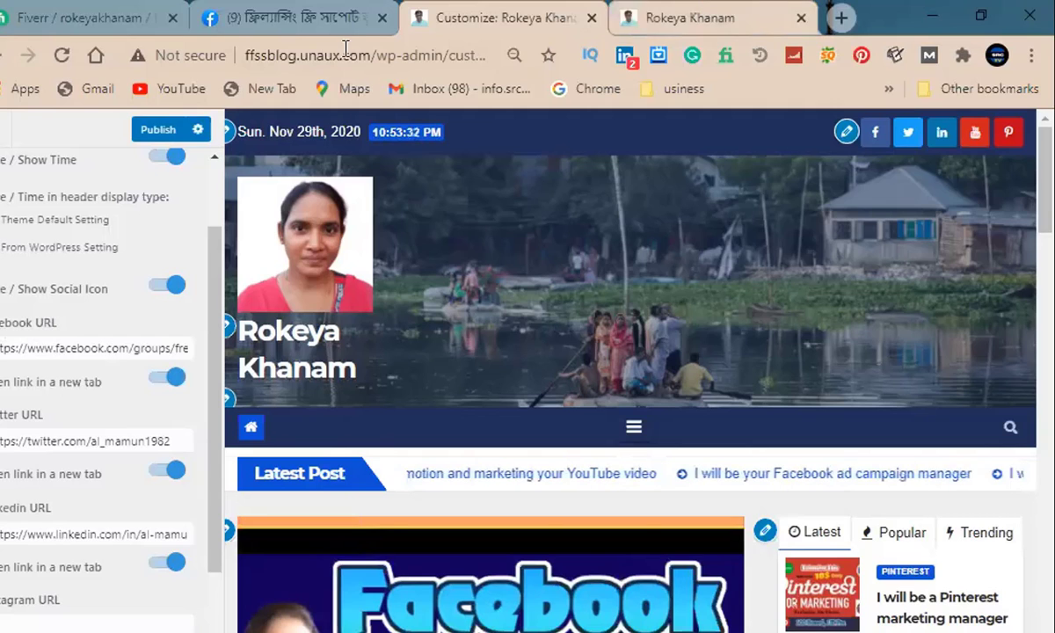
Switch to the Facebook group page, close the open chat windows and go to the group's home.
left_click(271, 20)
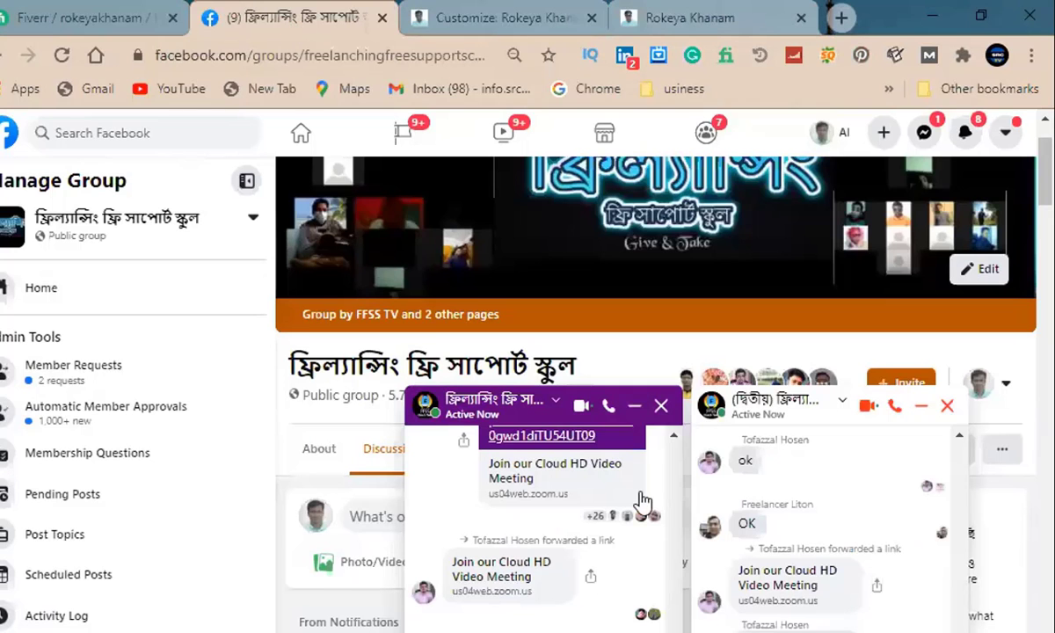
left_click(661, 405)
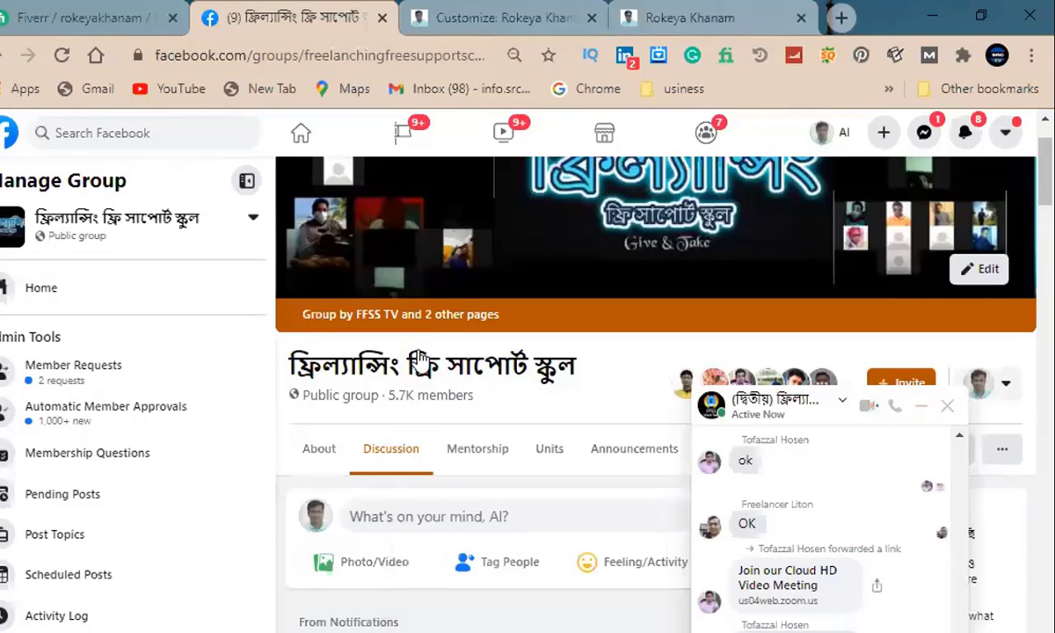
left_click(57, 296)
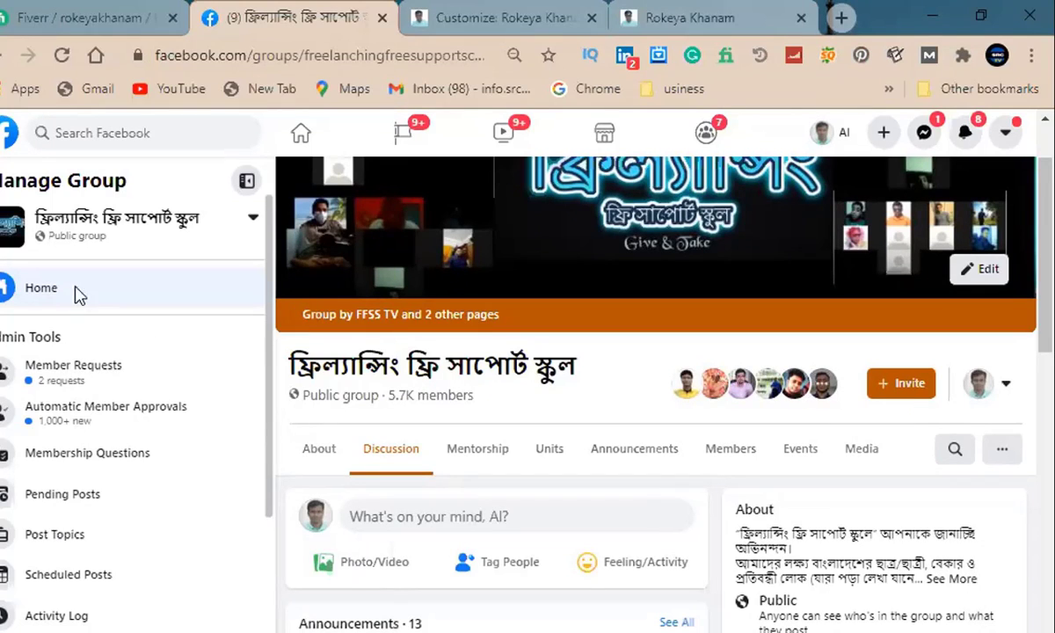
left_click(394, 56)
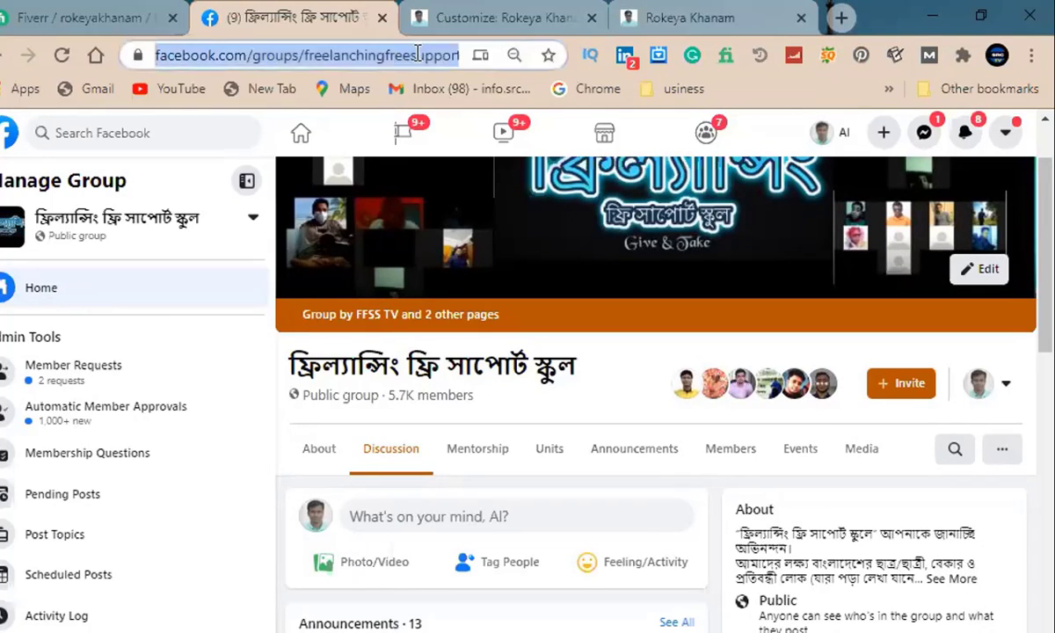
left_click(164, 57)
key("BackSpace")
key("BackSpace")
key("BackSpace")
key("BackSpace")
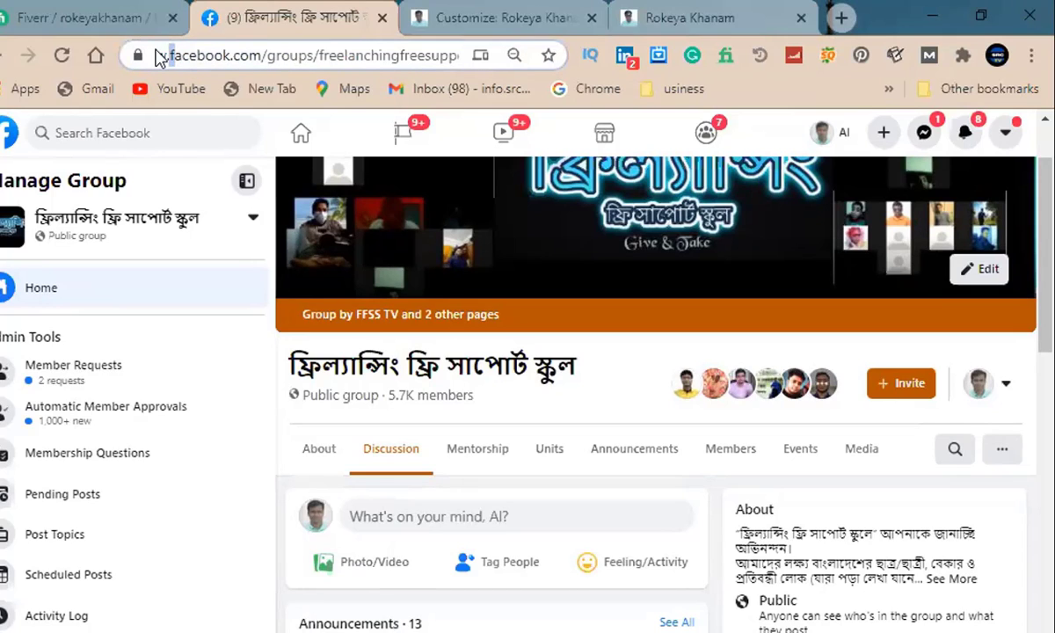
key("ctrl+z")
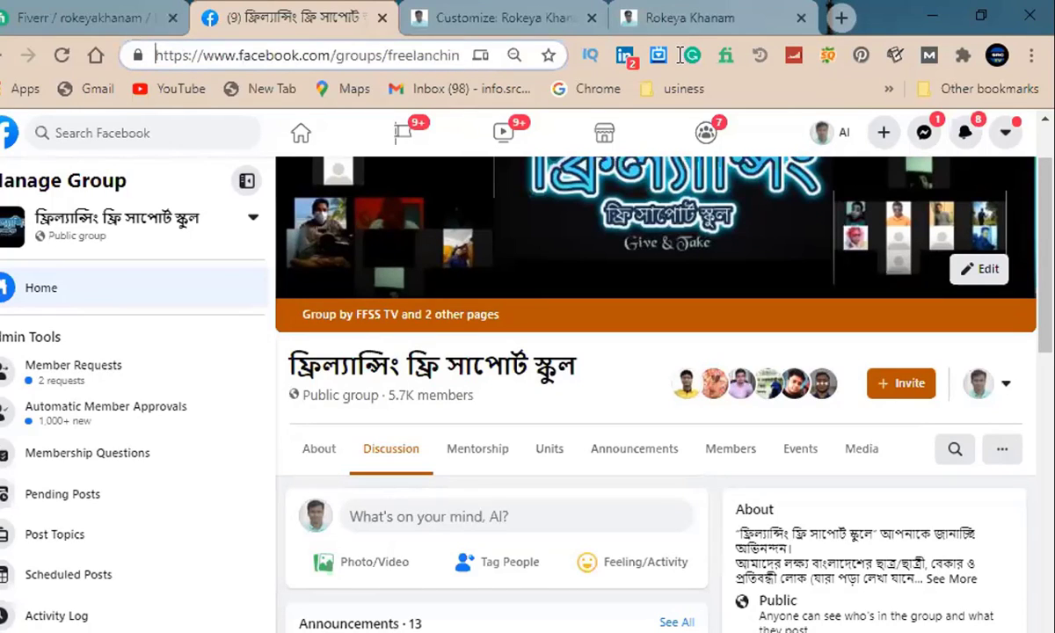
left_click_drag(157, 55, 638, 53)
right_click(298, 57)
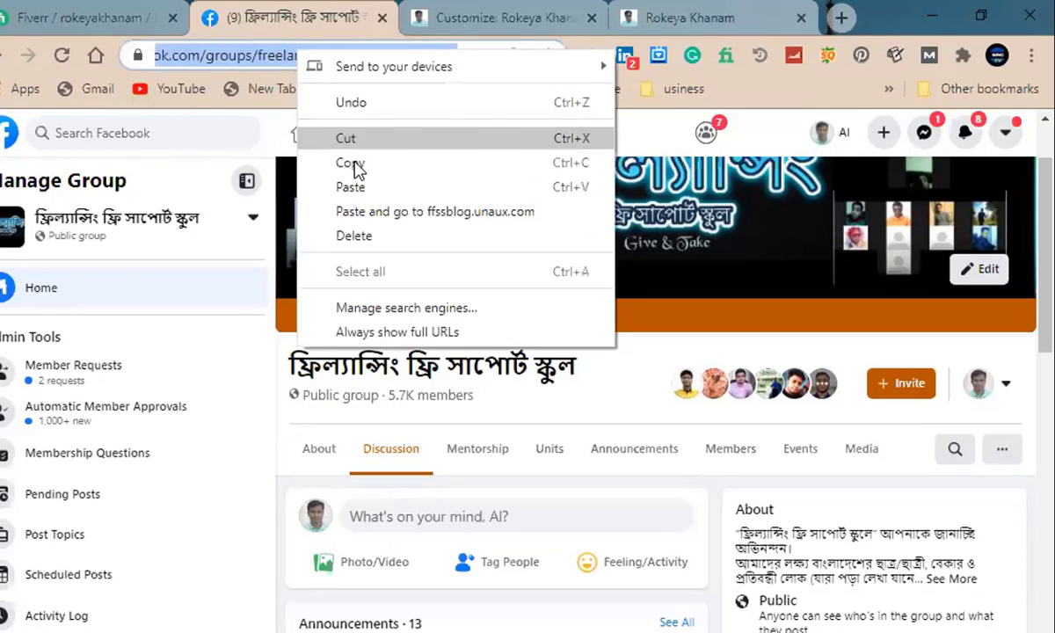
left_click(338, 160)
Open the Twitter link in the live blog's header, view the linked profile and close it.
left_click(475, 20)
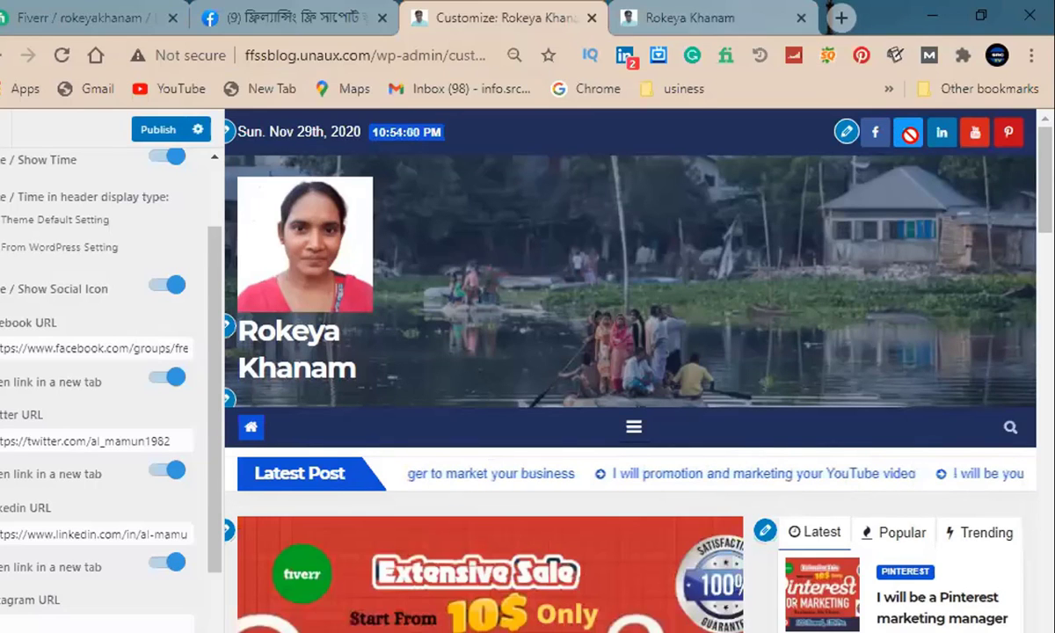
left_click(694, 16)
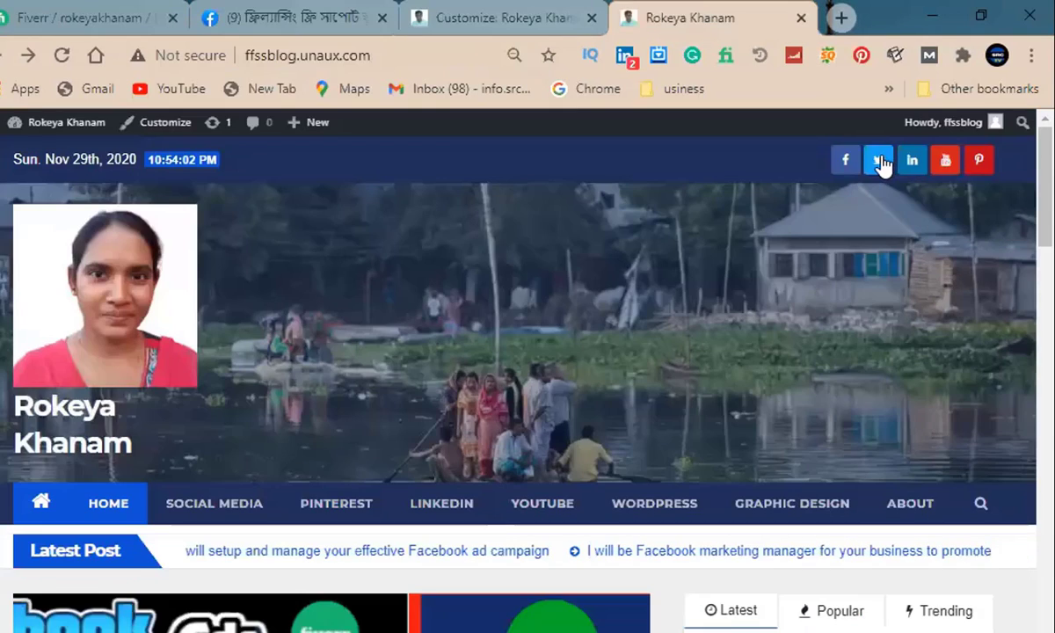
left_click(881, 163)
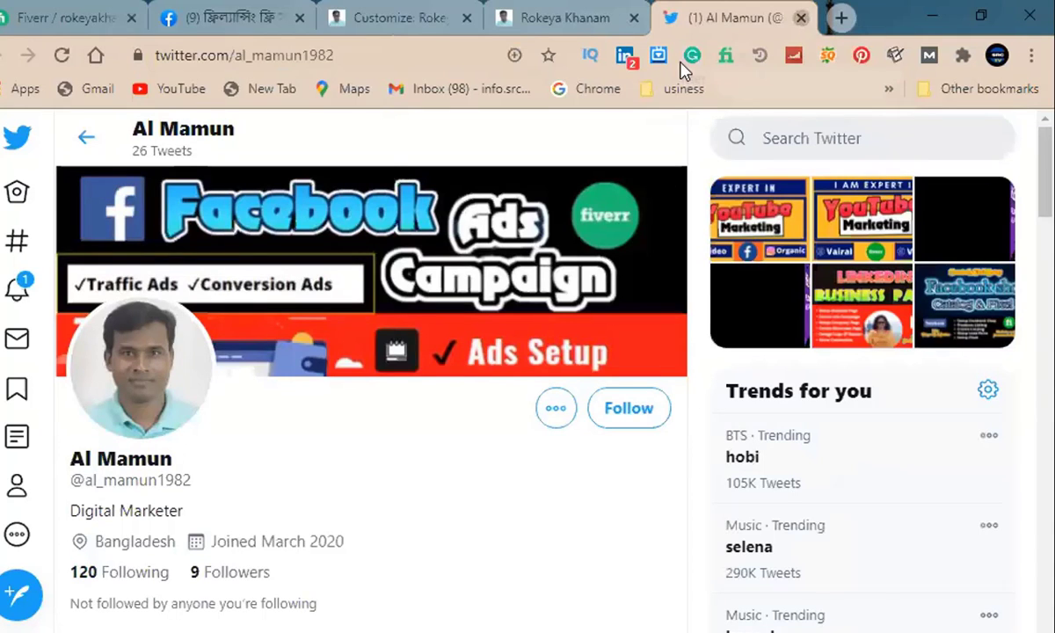
key("ctrl+w")
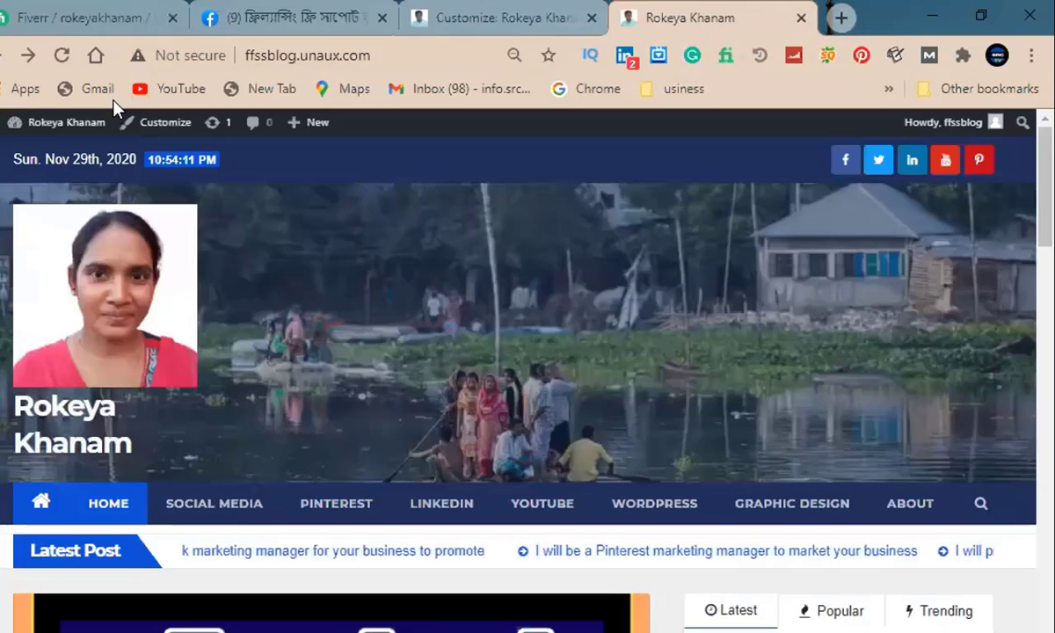
Check the header's social icons in the customizer preview, and open the LinkedIn link from the live blog's header.
left_click(491, 23)
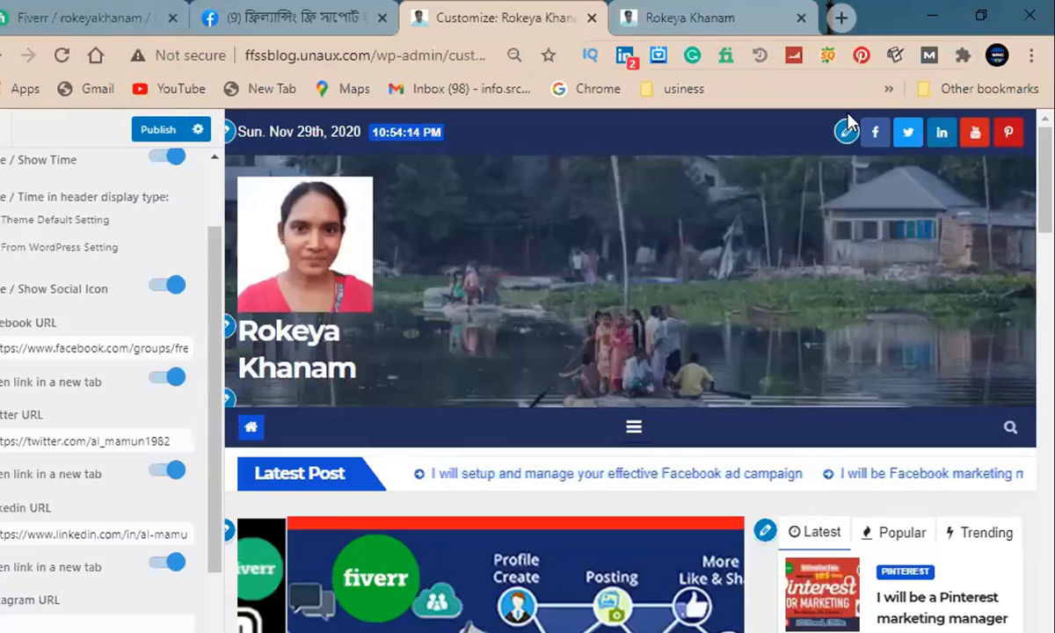
left_click(709, 20)
left_click(913, 163)
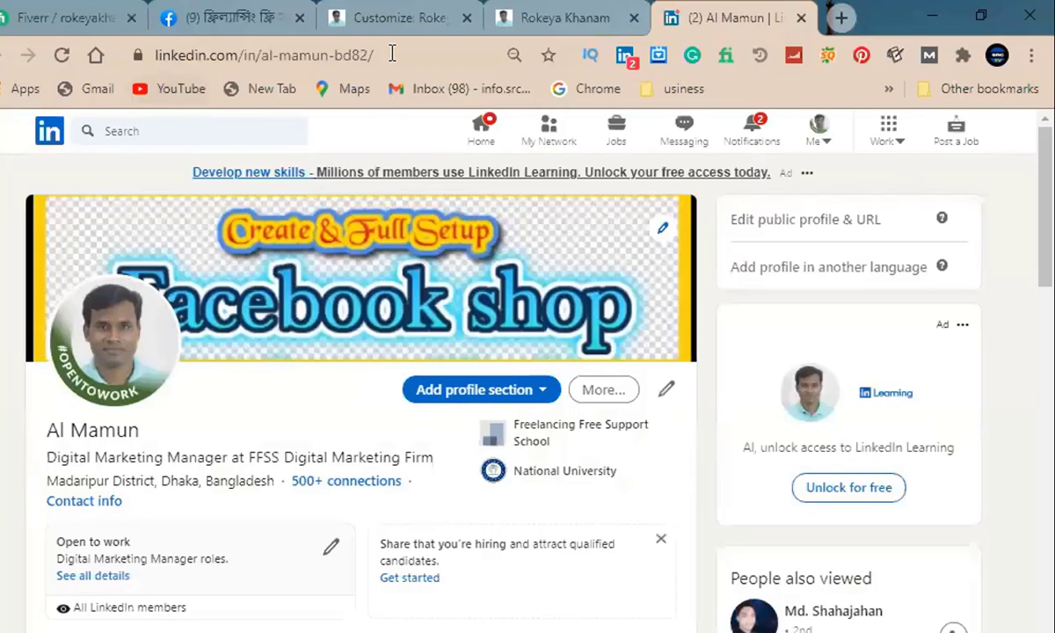
Look at the LinkedIn account menu and select the profile's full web address.
left_click(454, 56)
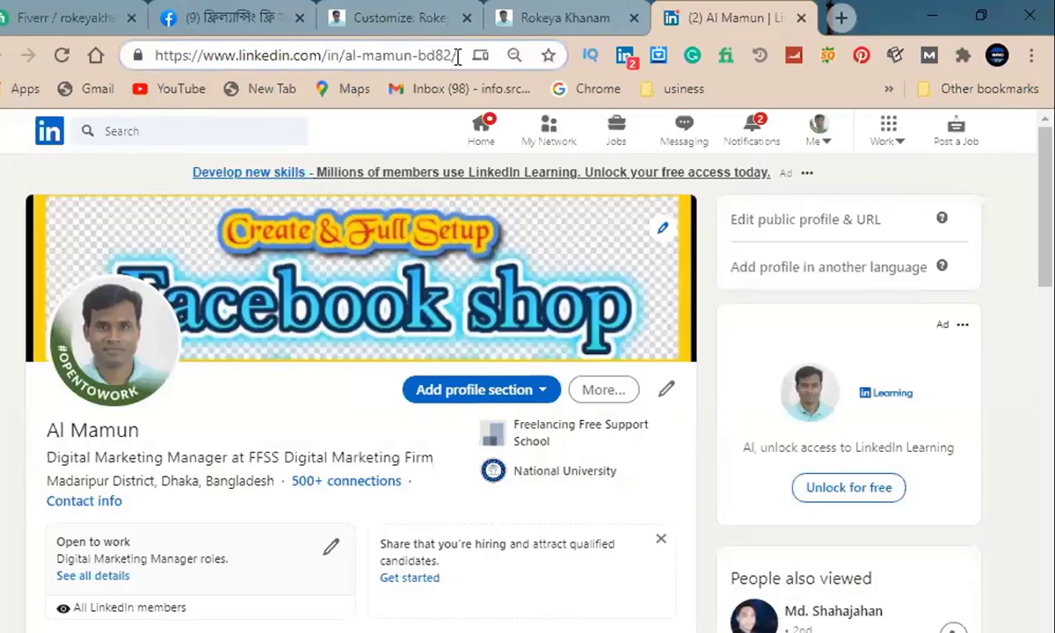
left_click(822, 136)
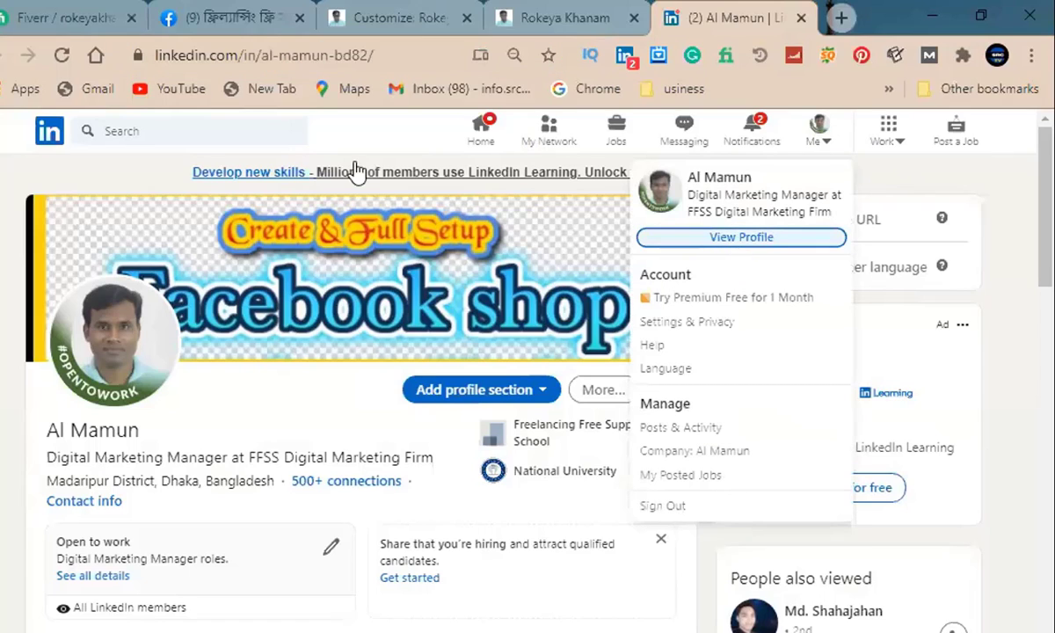
left_click(409, 55)
left_click(446, 55)
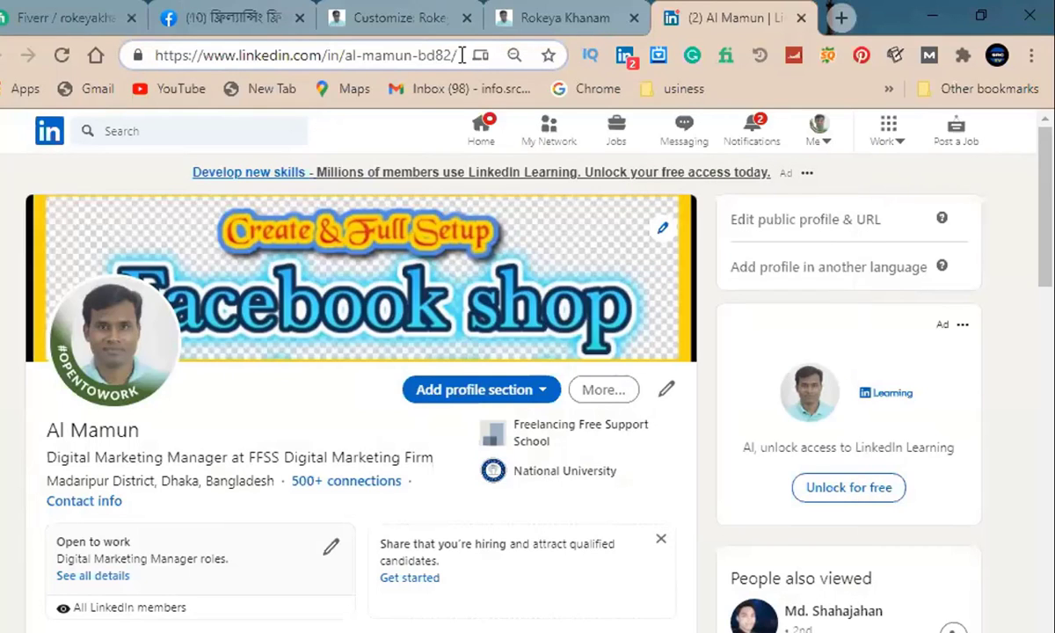
key("ctrl+a")
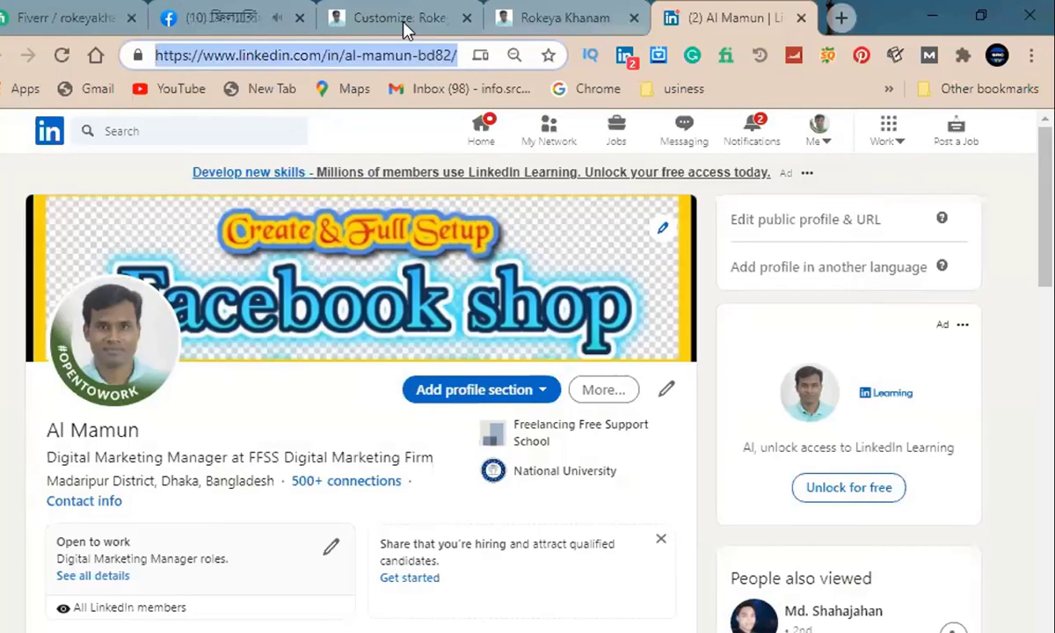
Review the LinkedIn, Instagram, YouTube and Pinterest URL settings in the customizer's Header Options and publish the changes.
left_click(402, 20)
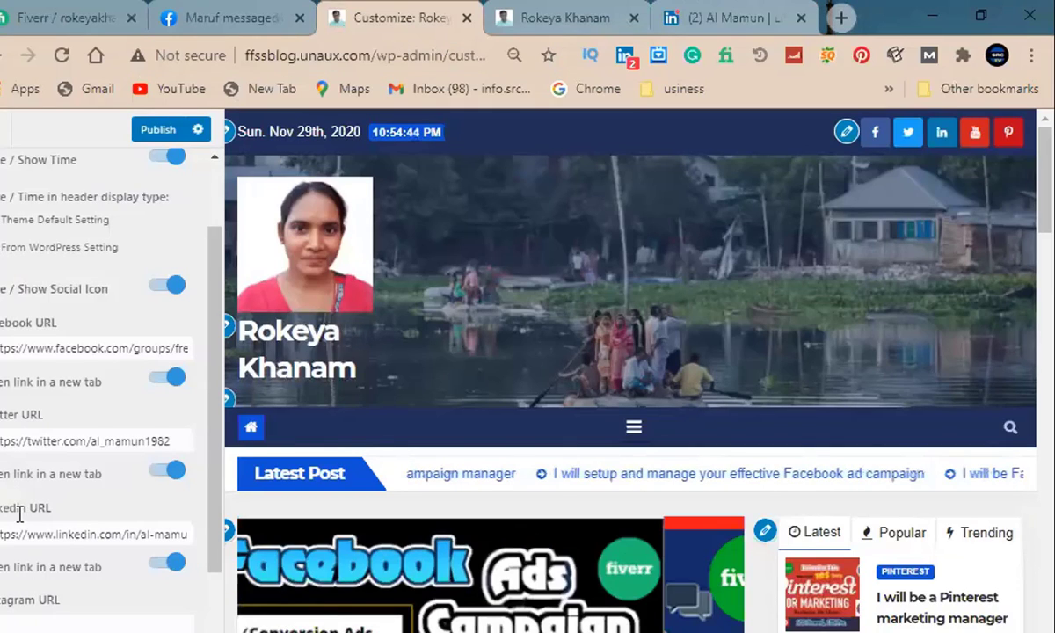
scroll(19, 512, "down", 1)
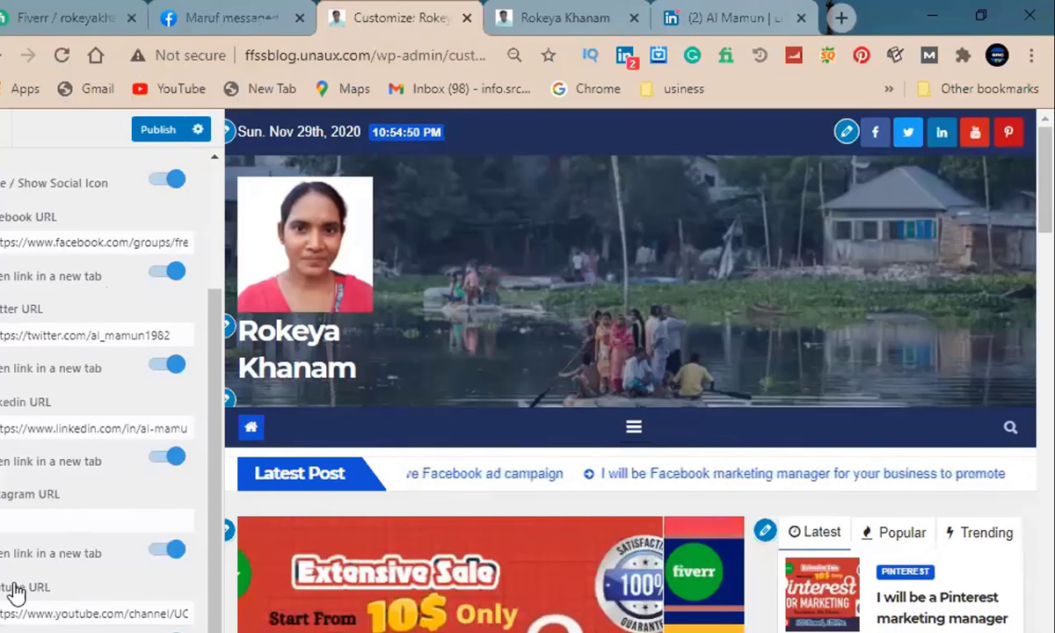
scroll(22, 588, "down", 2)
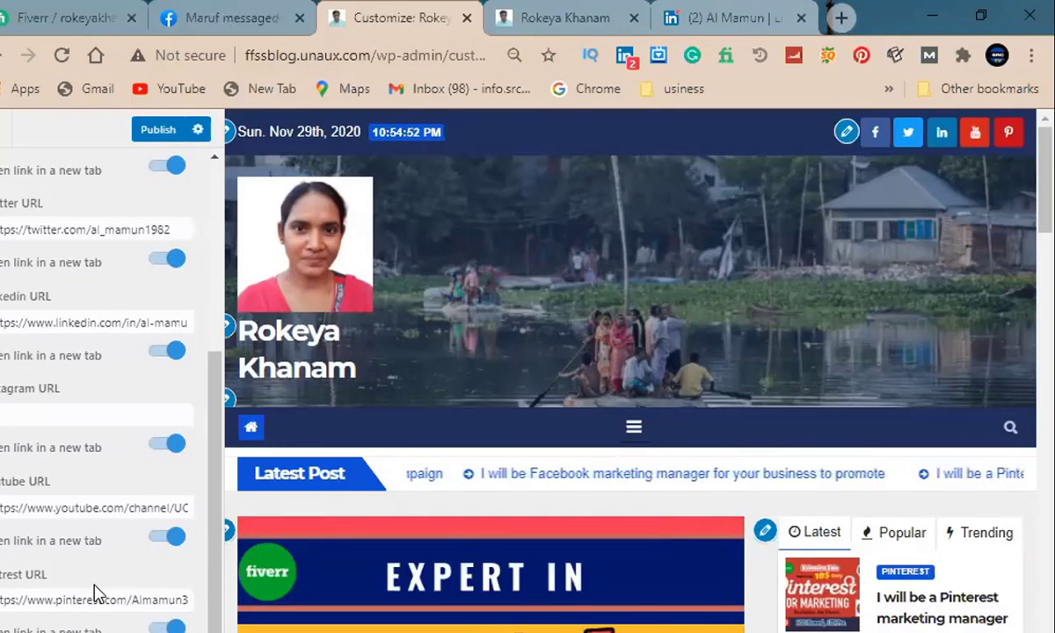
scroll(73, 525, "down", 1)
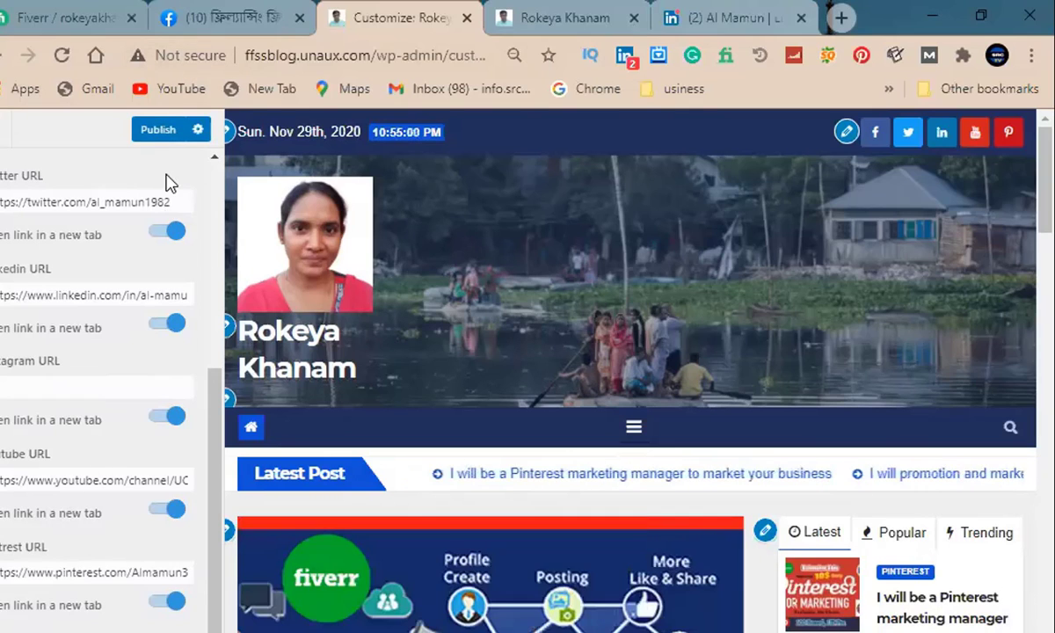
scroll(153, 196, "up", 3)
left_click(160, 131)
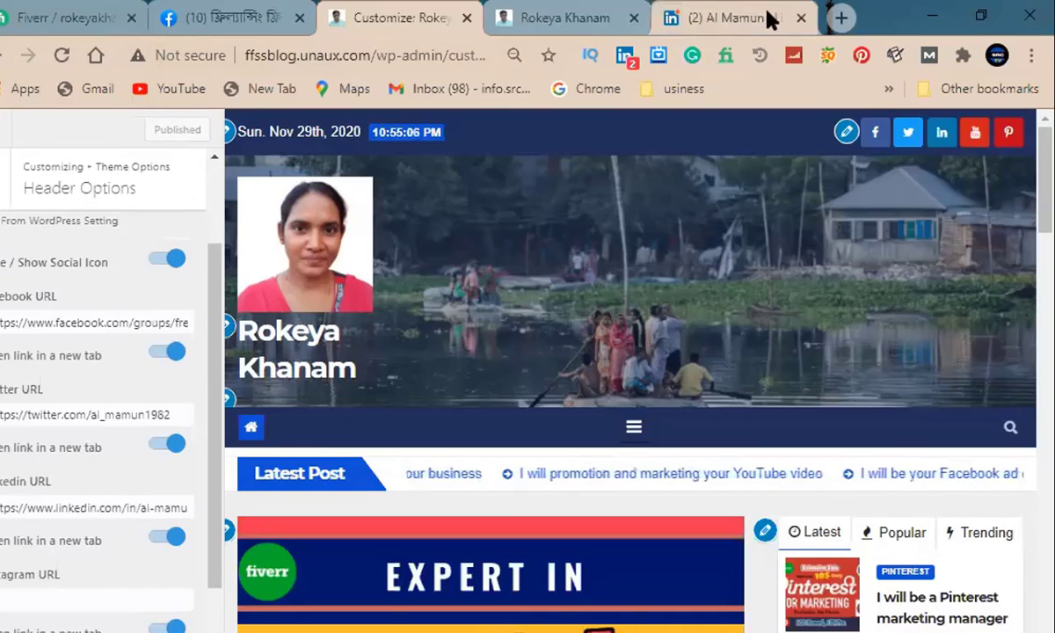
Close the LinkedIn page, check the live blog's header, and return to the customizer.
left_click(800, 20)
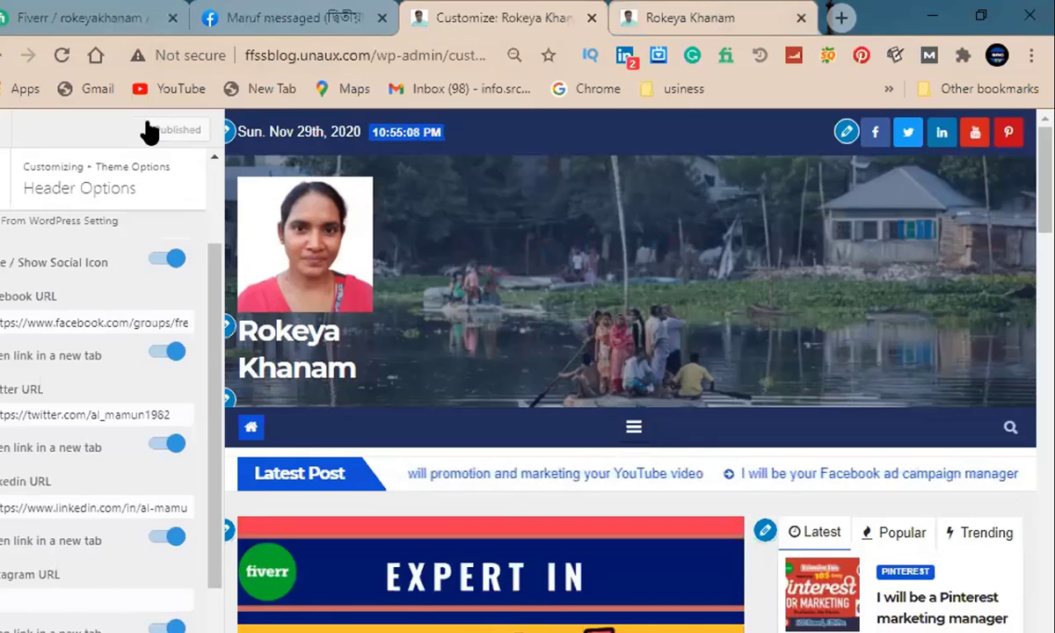
key("ctrl+Tab")
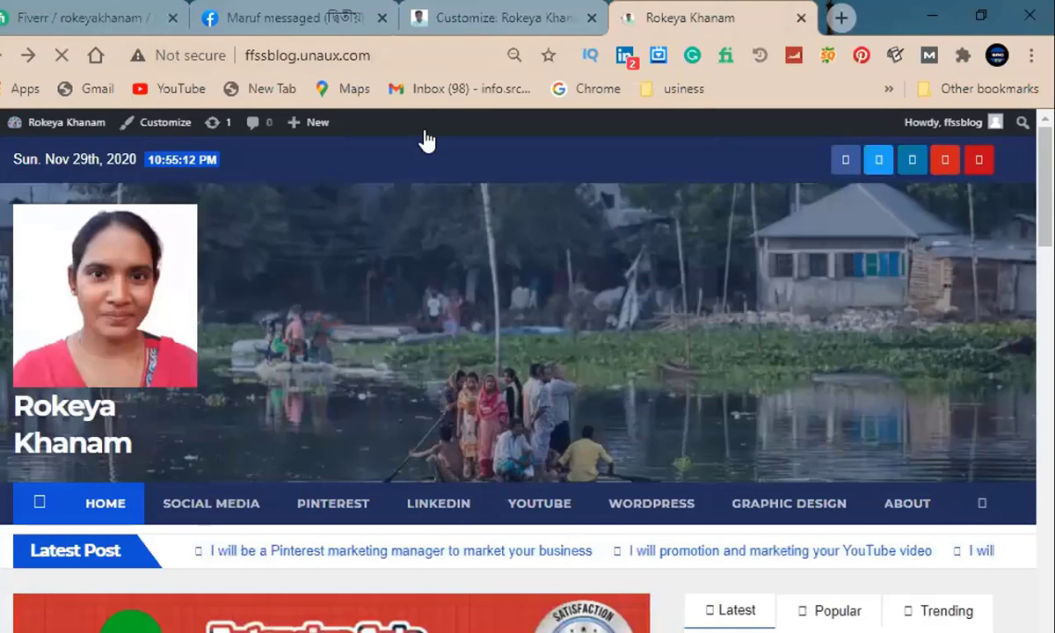
left_click(486, 19)
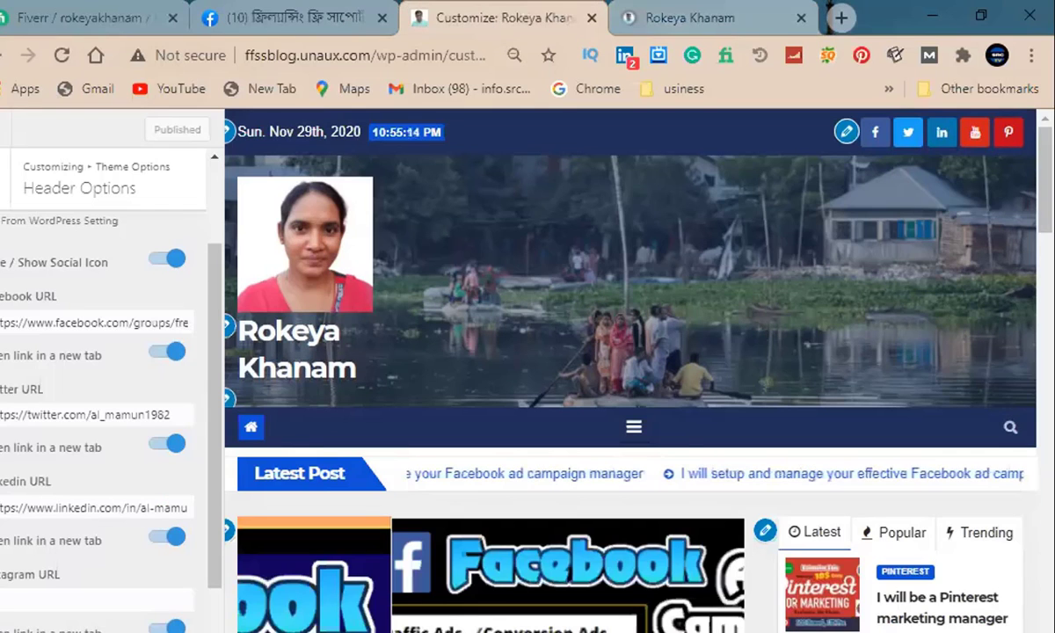
Open the Date and Author theme options and examine the date and author lines on the previewed posts.
left_click(5, 189)
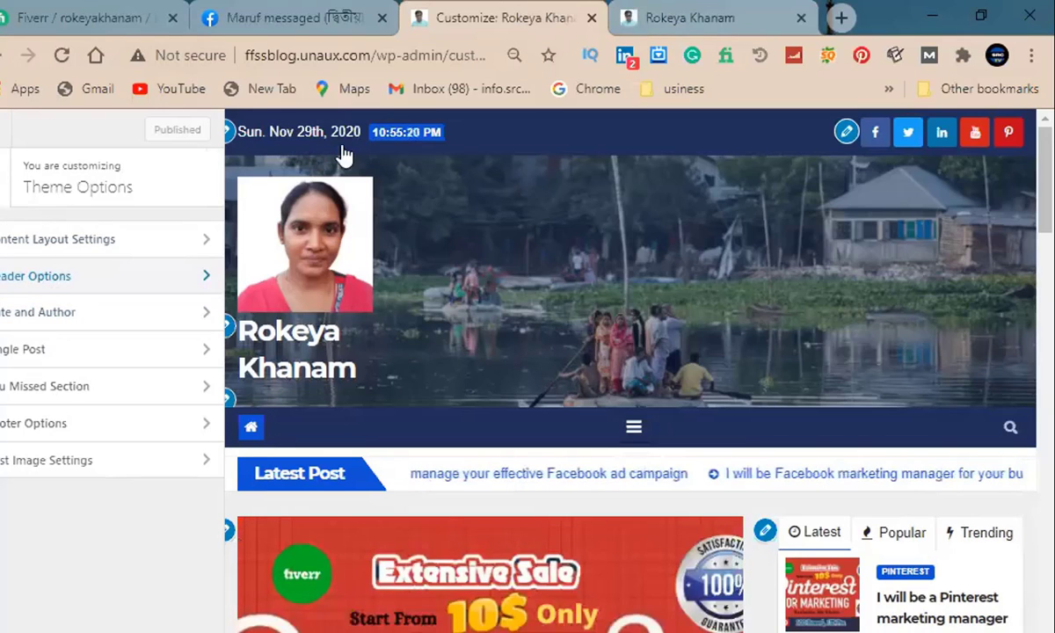
left_click(60, 313)
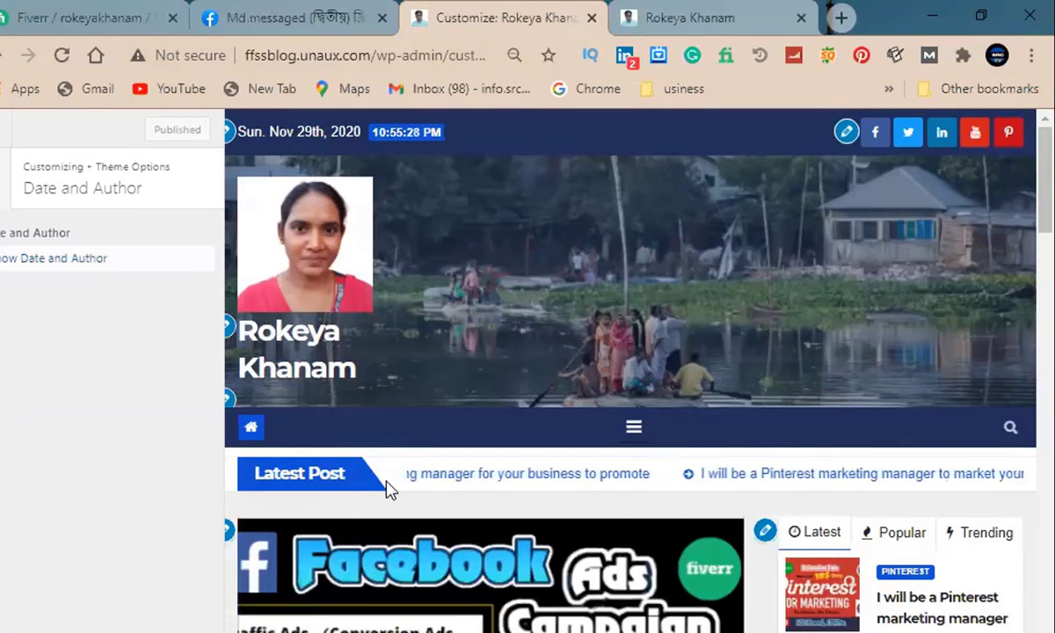
scroll(405, 471, "down", 5)
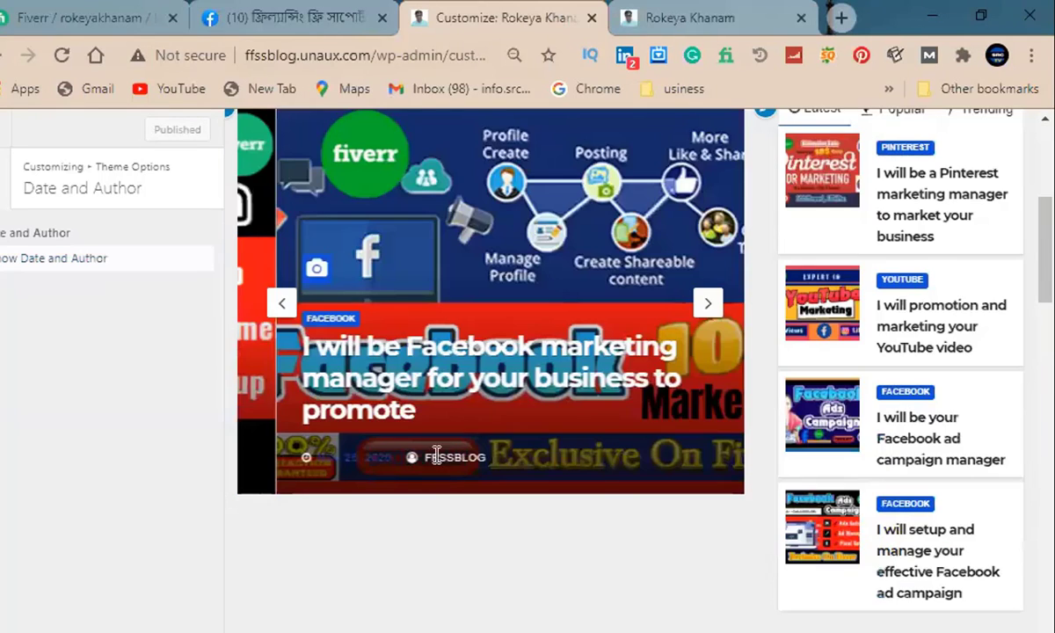
scroll(617, 538, "down", 4)
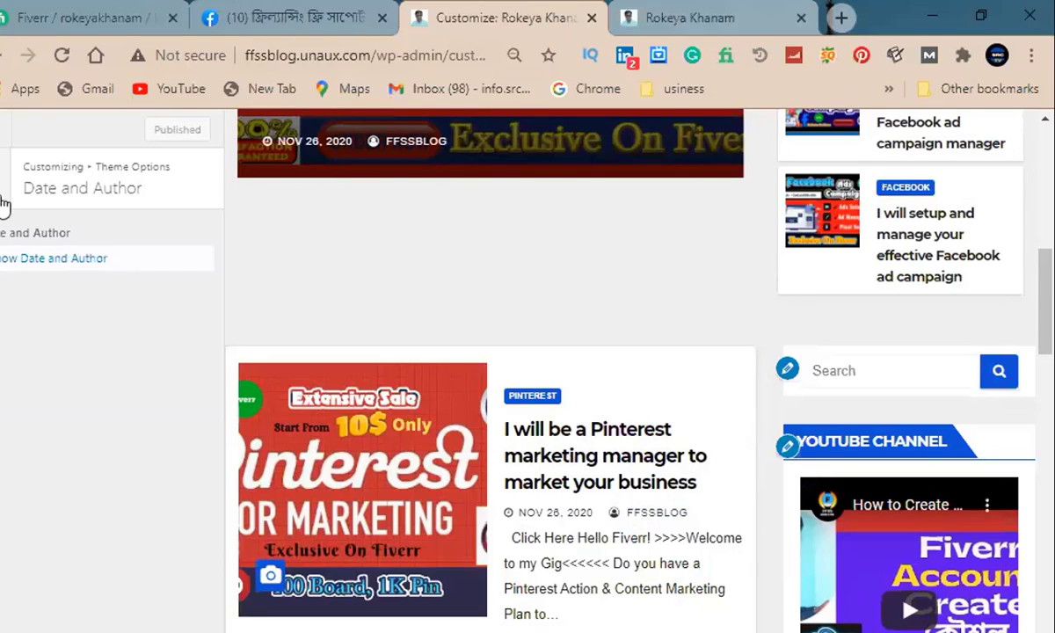
Set the Date and Author option to show the date only.
left_click(42, 262)
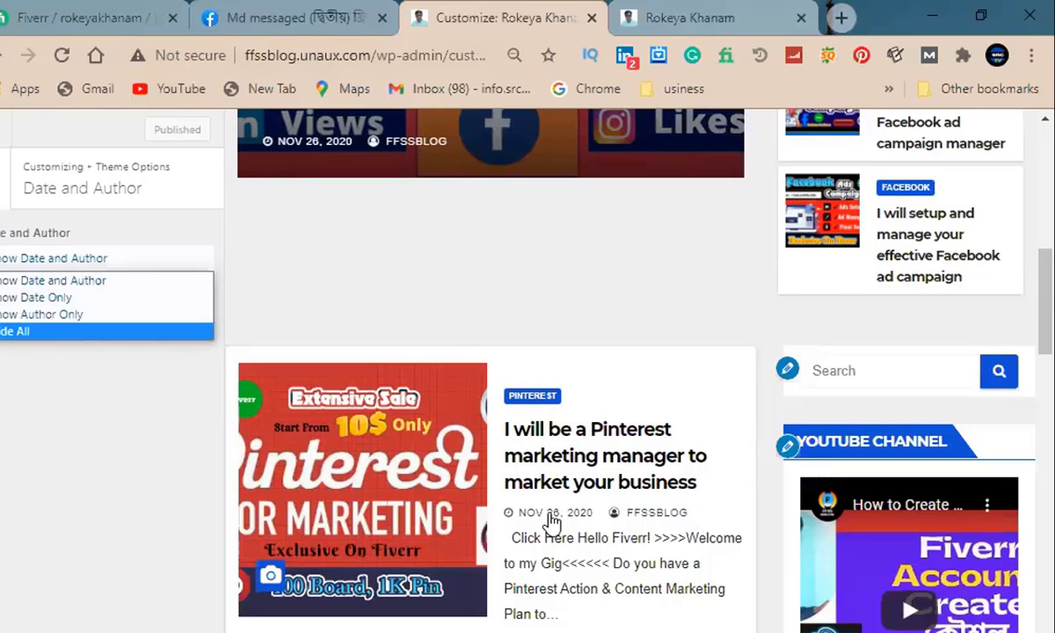
left_click(56, 299)
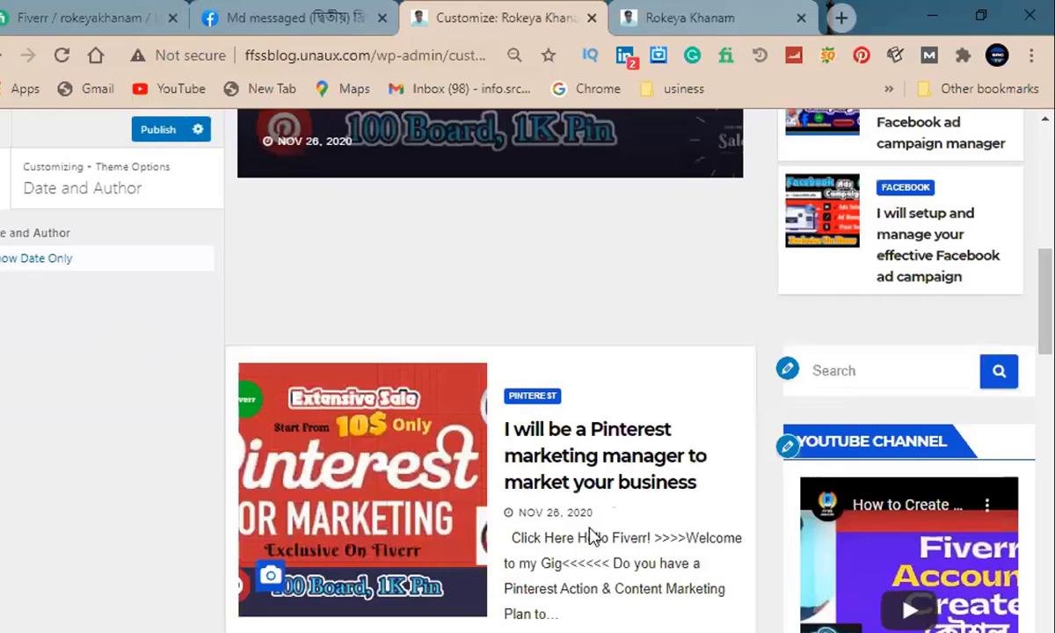
Set the Date and Author option to show both date and author, and publish.
left_click(78, 261)
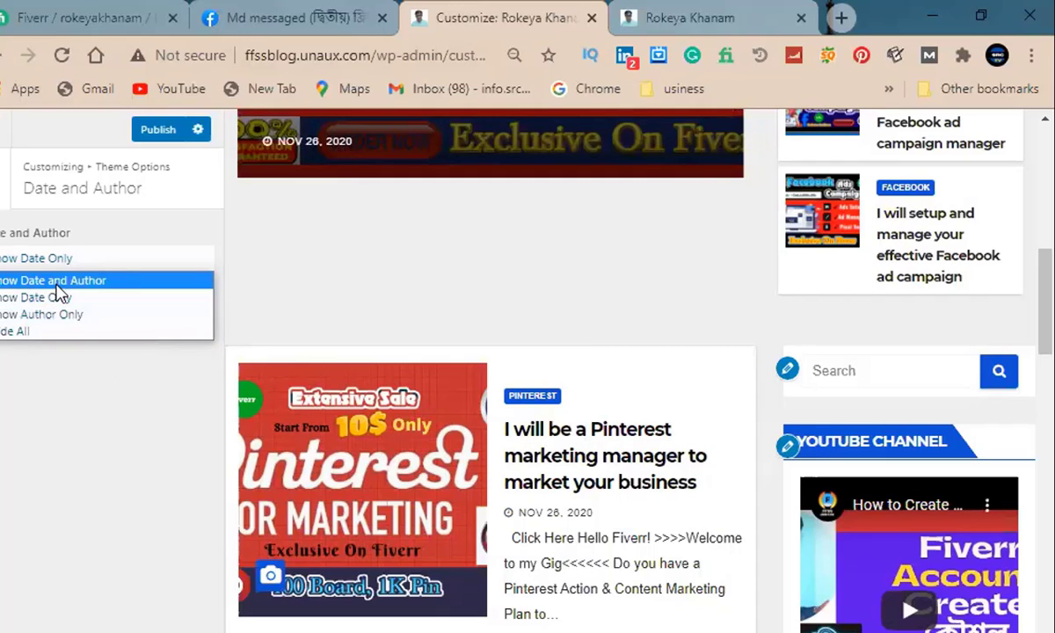
left_click(56, 282)
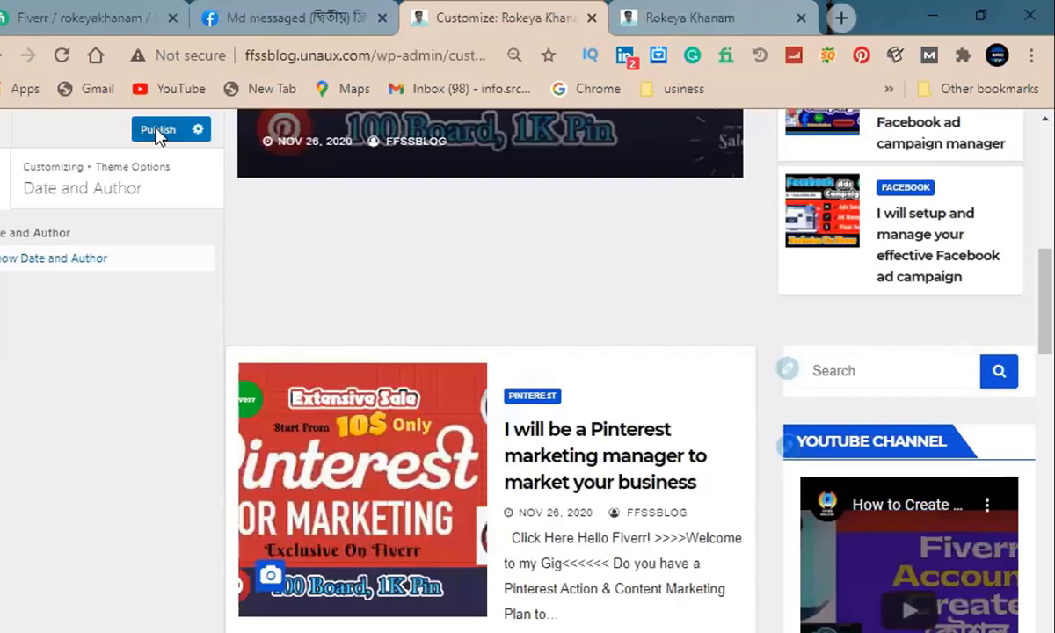
left_click(159, 132)
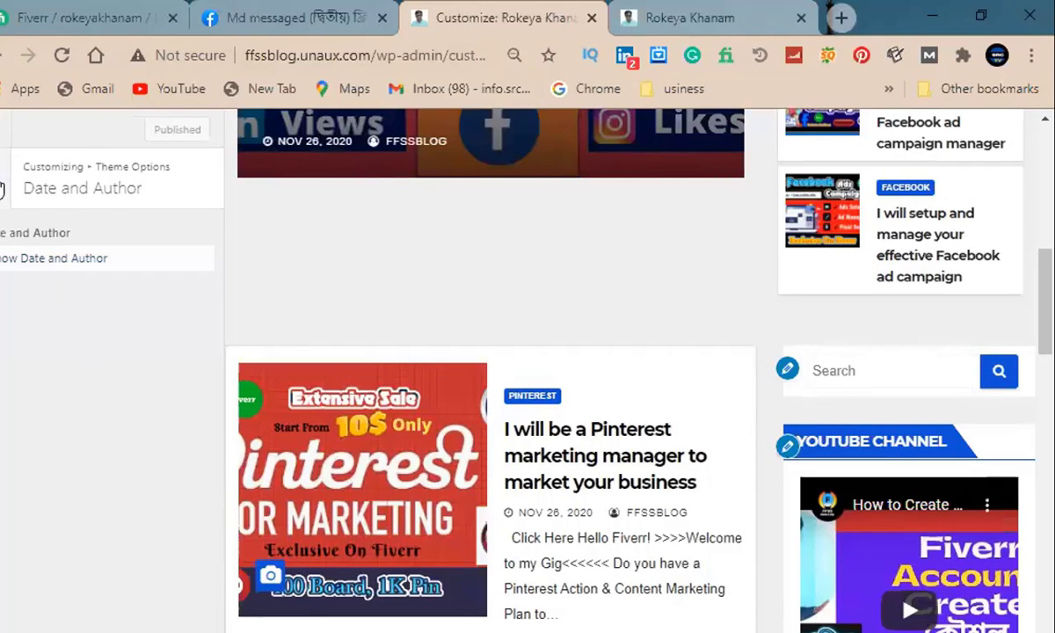
Leave the Date and Author options and open the Single Post settings in Theme Options.
left_click(3, 188)
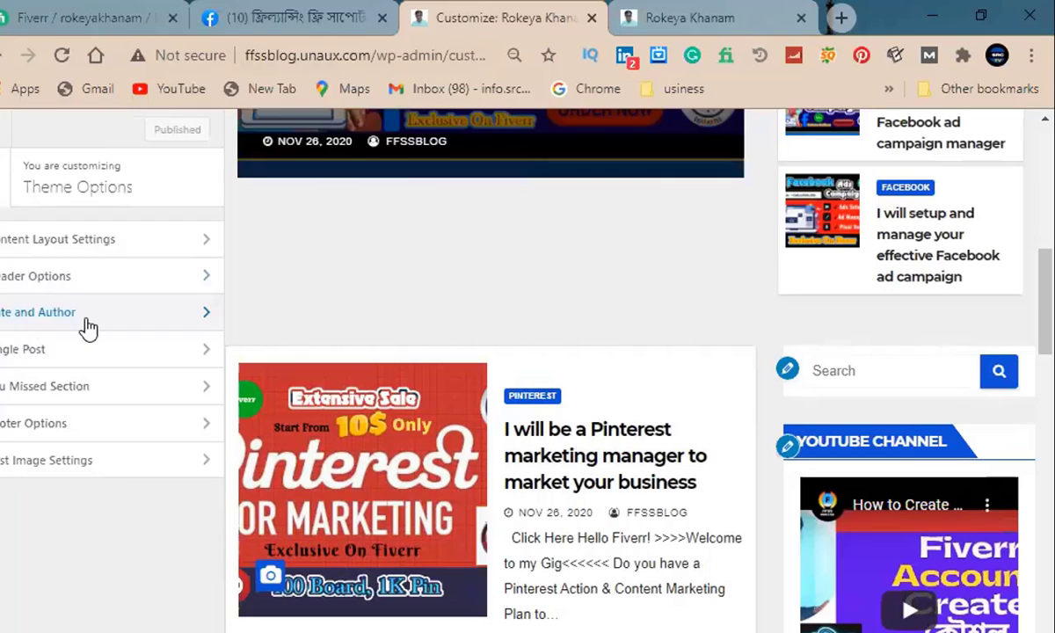
left_click(52, 352)
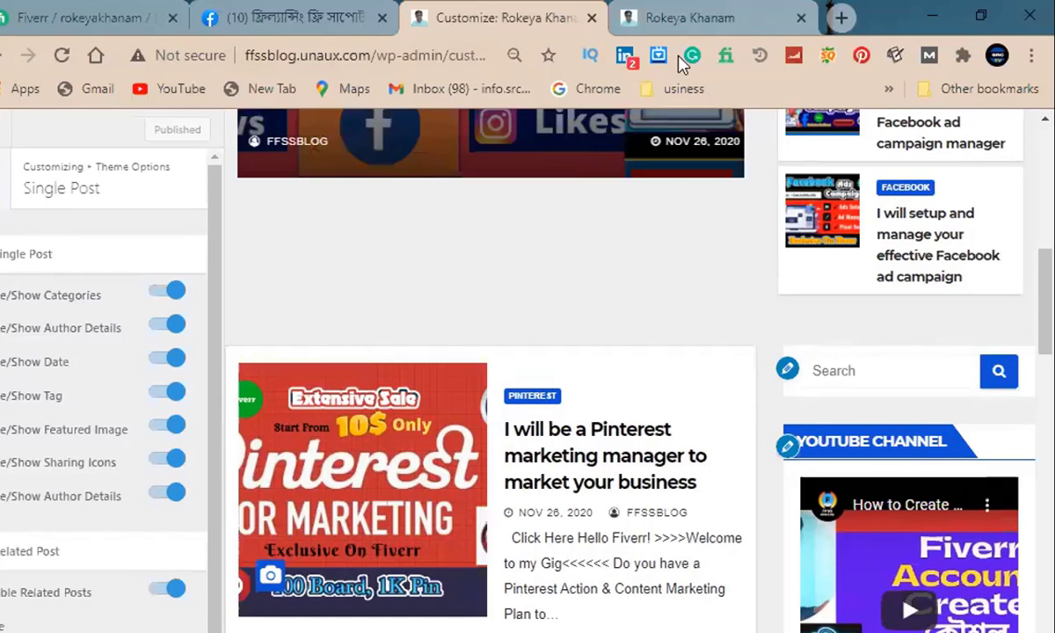
Look through the live blog's posts and sidebar widgets, and view the choices in the Categories list.
left_click(668, 18)
scroll(804, 419, "down", 2)
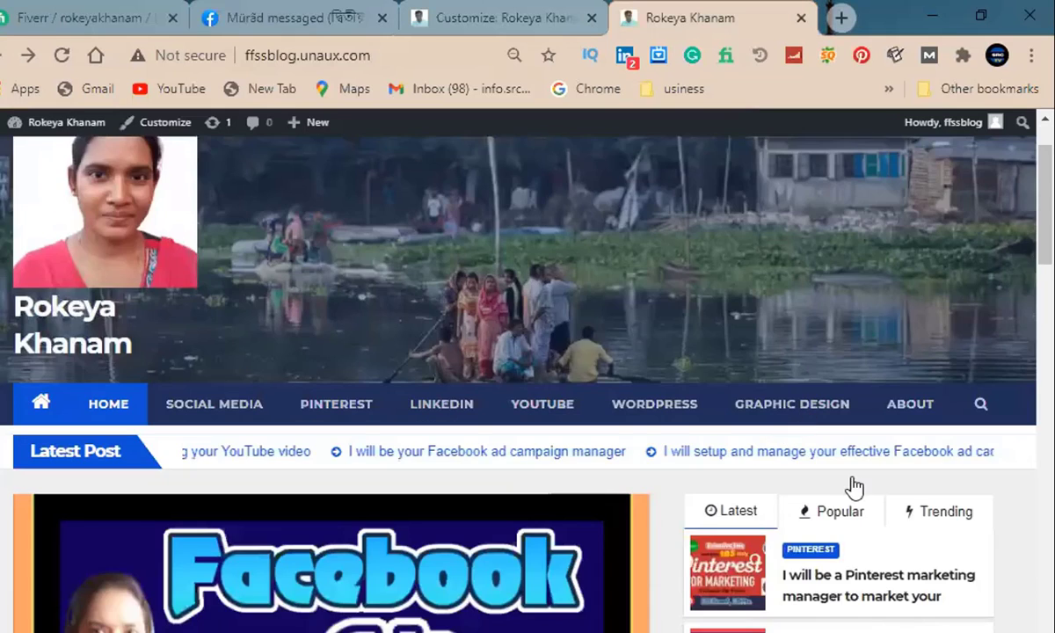
scroll(853, 487, "down", 5)
scroll(849, 470, "down", 3)
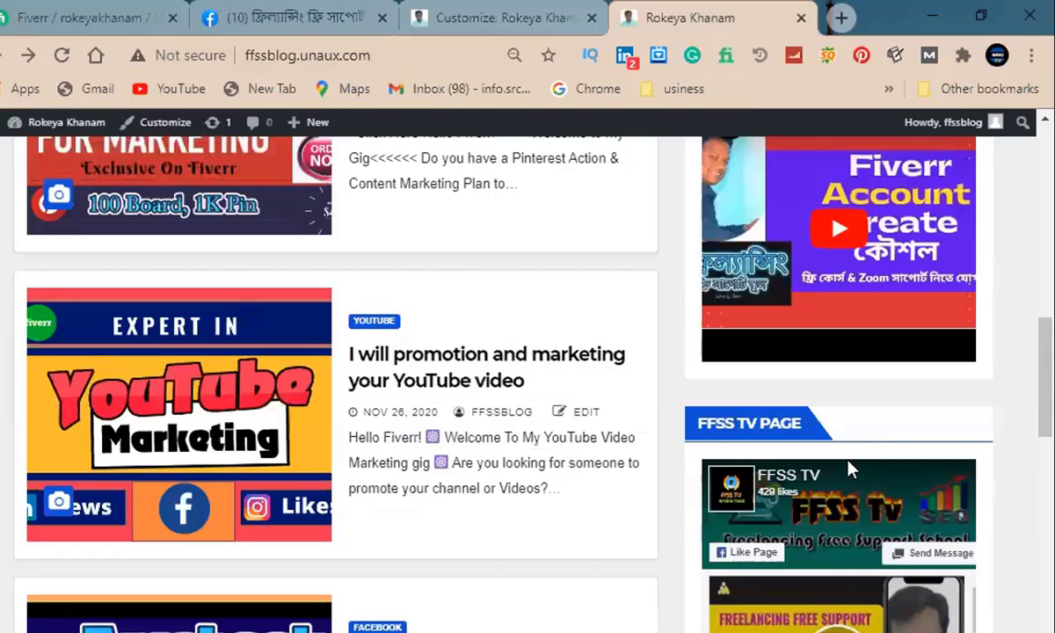
scroll(848, 468, "down", 5)
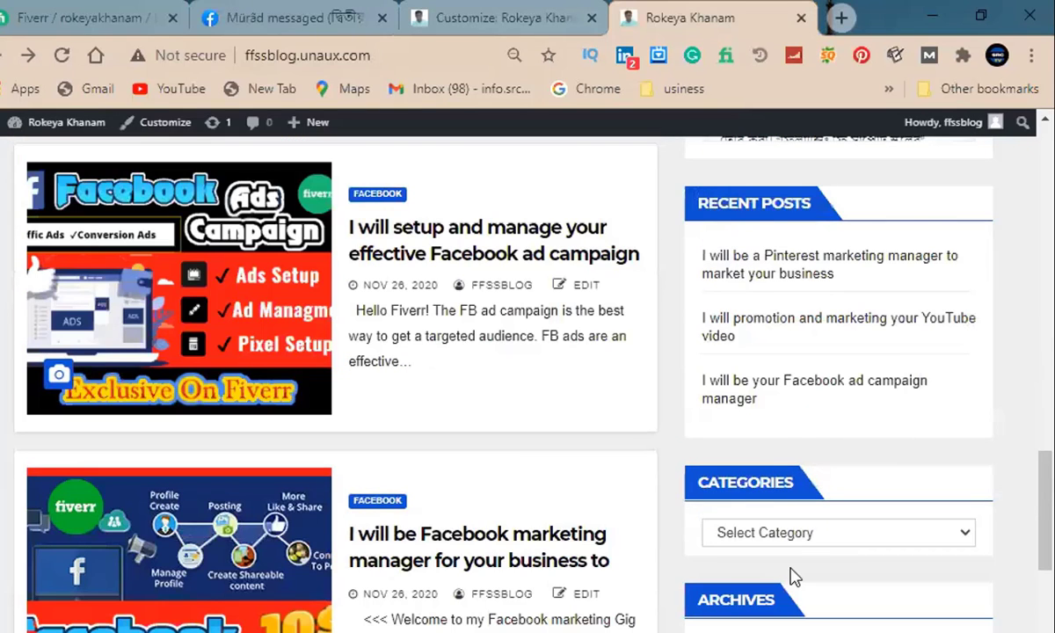
scroll(794, 567, "down", 3)
scroll(756, 396, "down", 1)
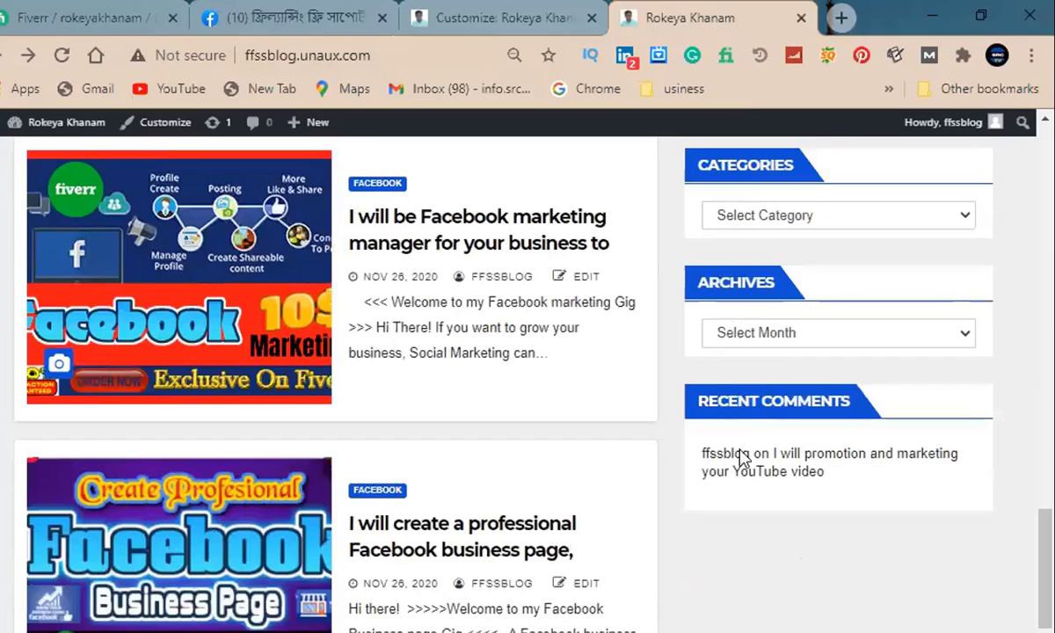
scroll(752, 380, "up", 2)
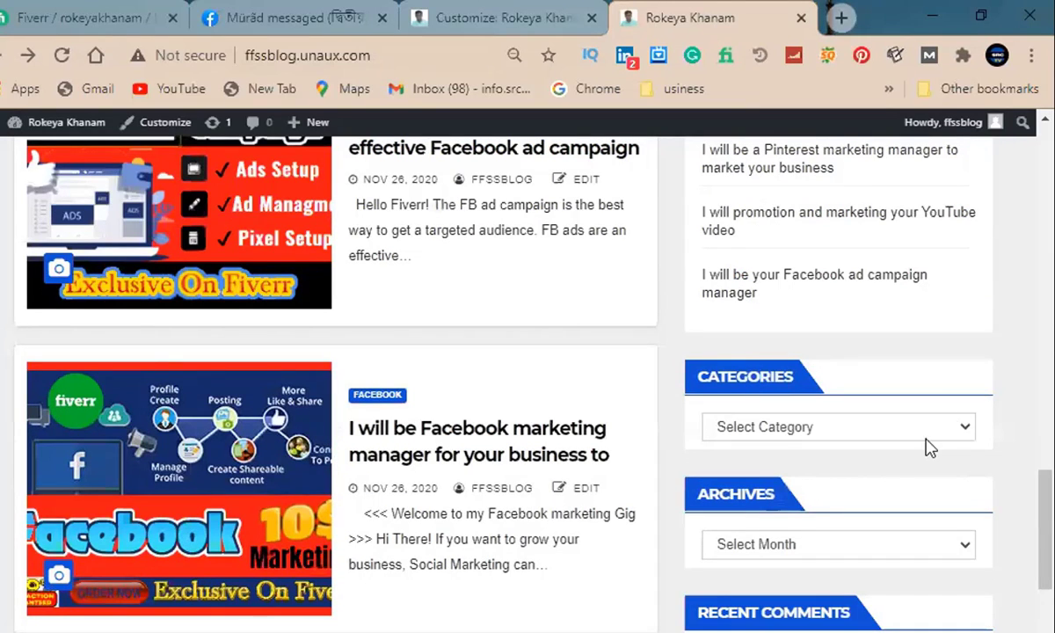
left_click(707, 428)
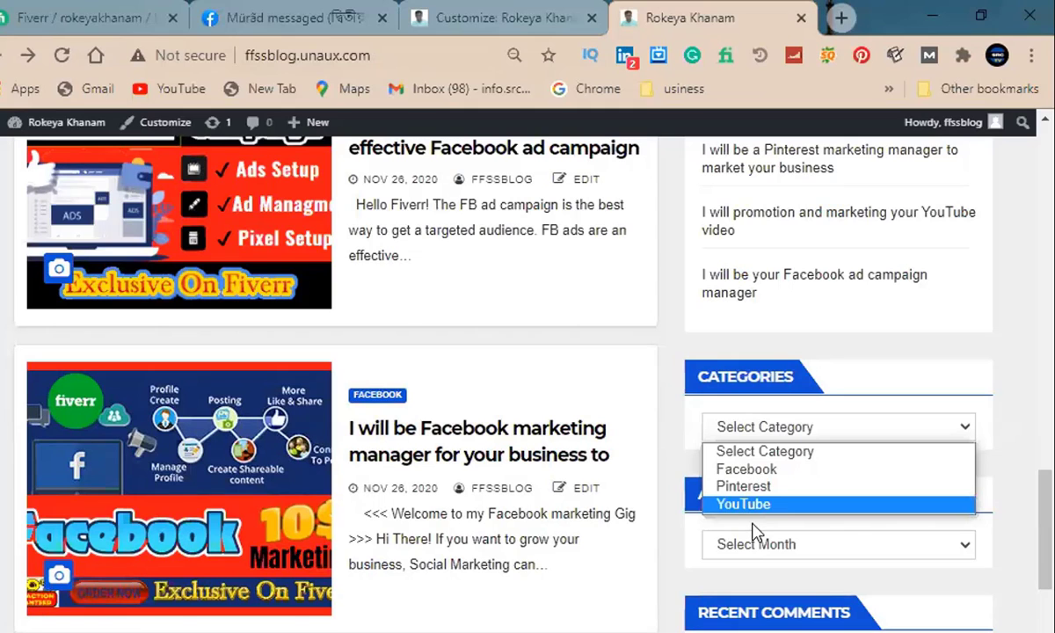
Turn off the single post Featured Image option in the customizer, and reload the live blog to check its posts.
left_click(482, 24)
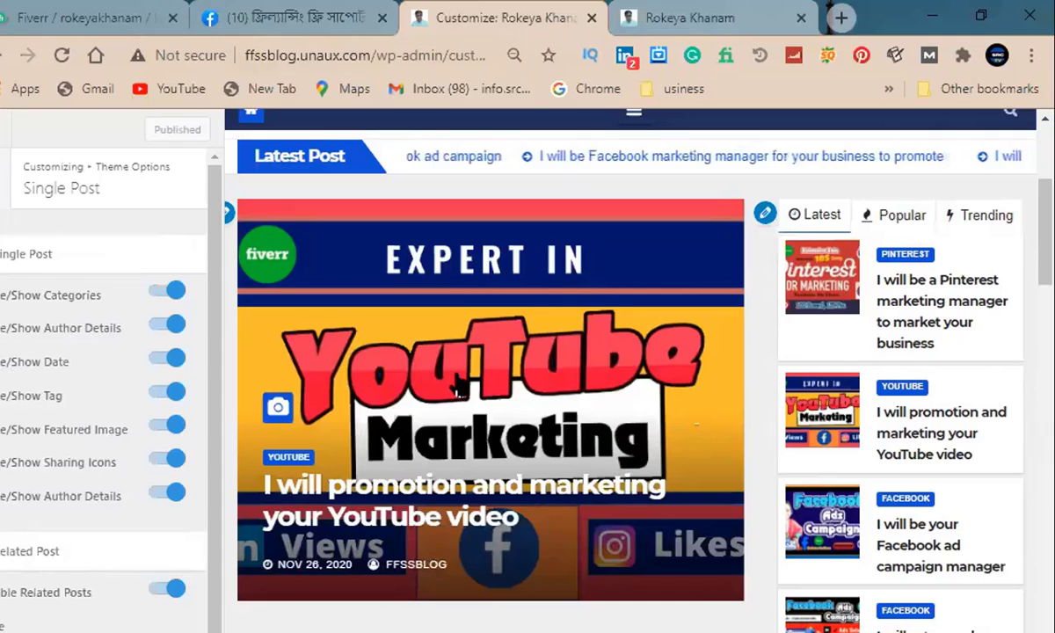
left_click(157, 427)
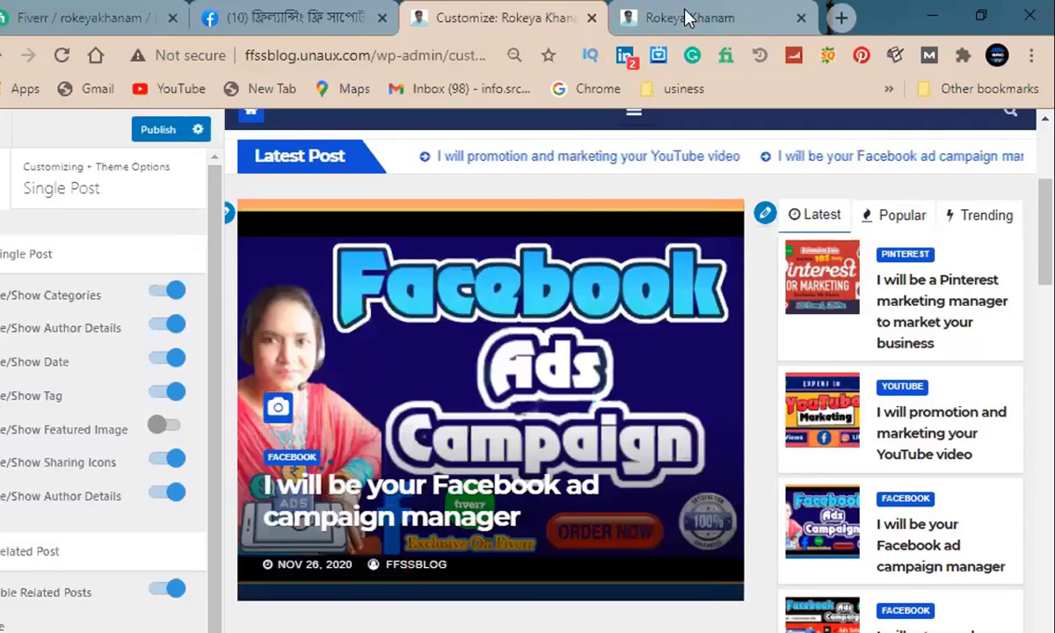
key("ctrl+Tab")
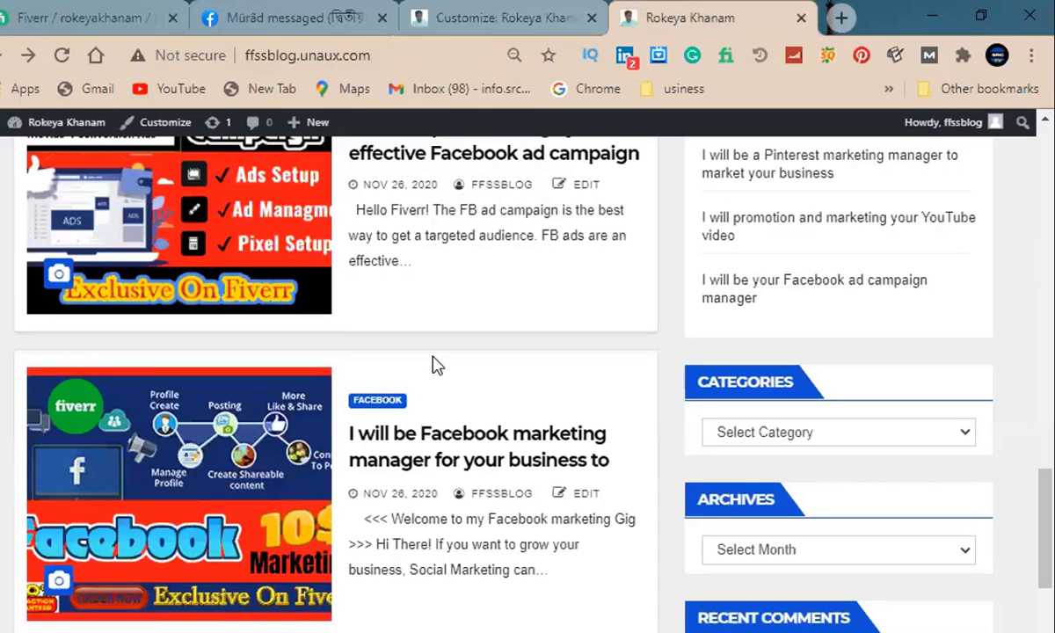
scroll(437, 365, "up", 15)
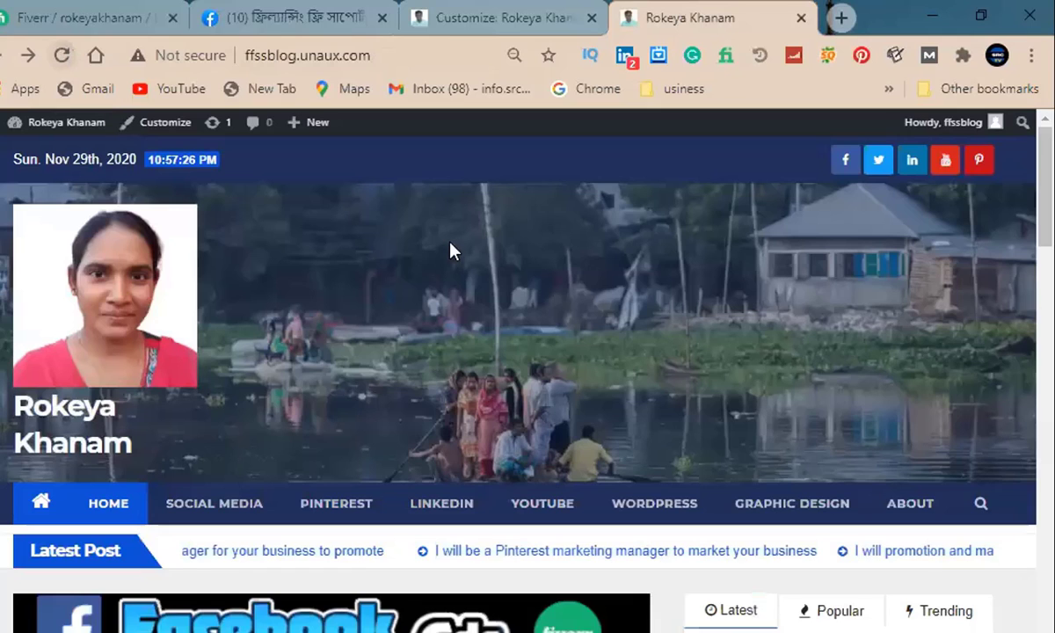
key("F5")
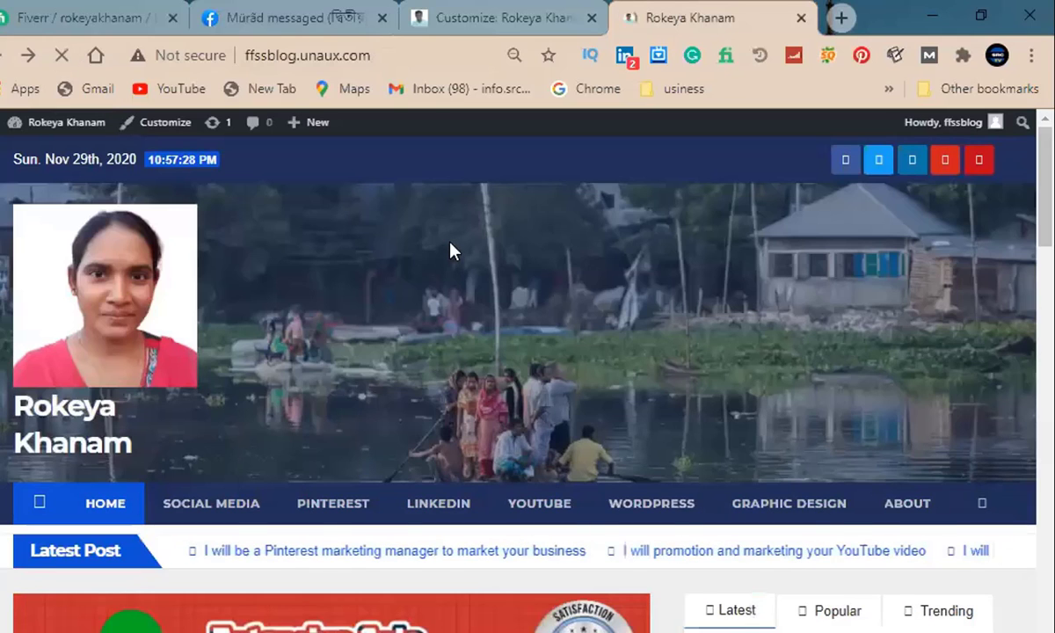
scroll(449, 251, "down", 5)
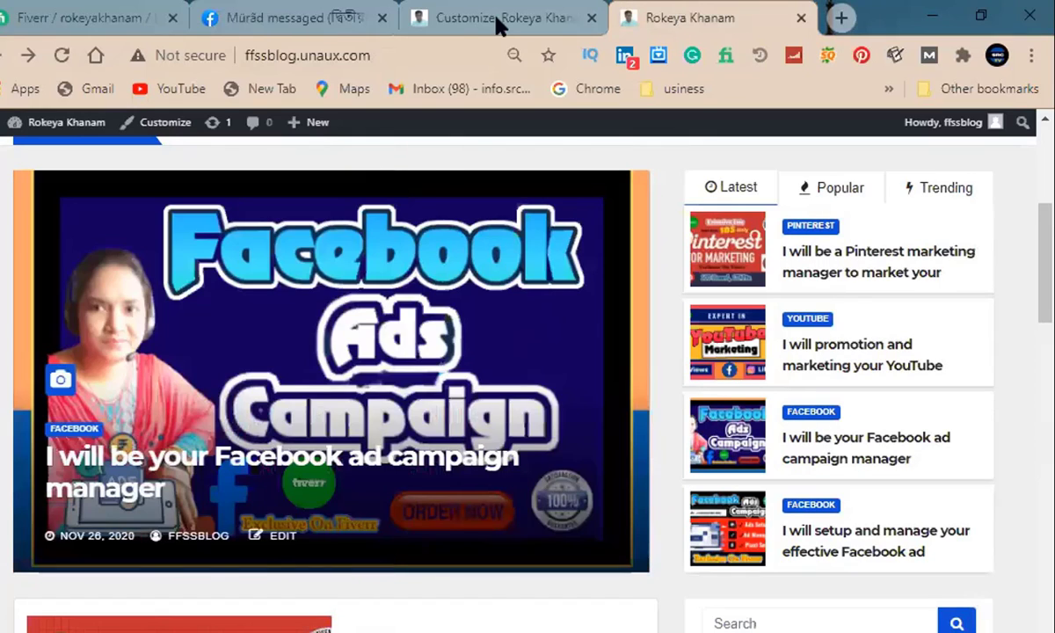
Turn the single post Featured Image option back on, and check the live blog and the customizer preview.
left_click(495, 18)
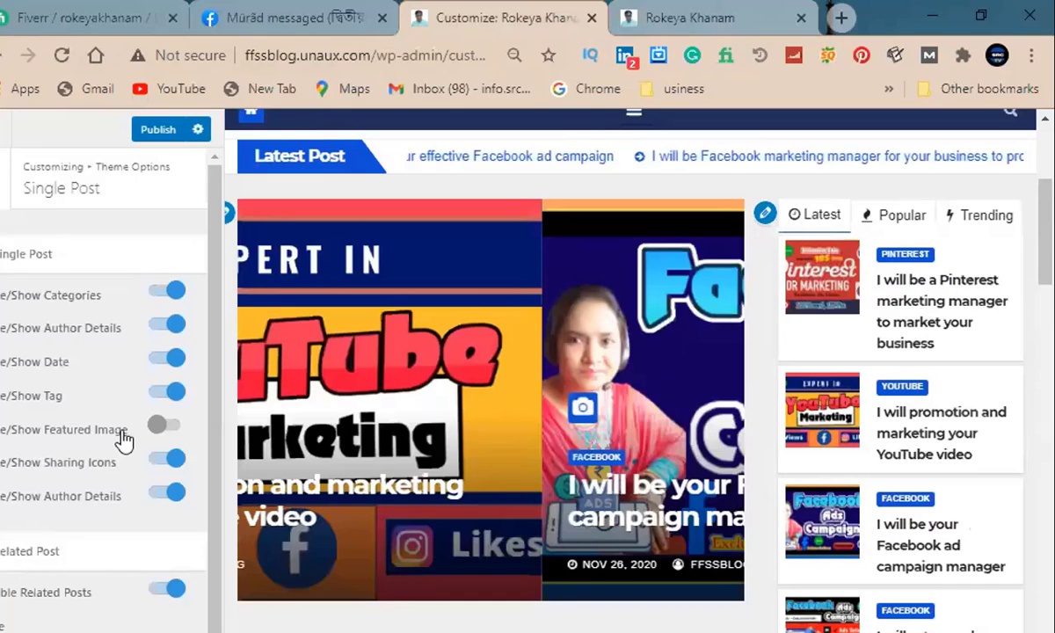
left_click(169, 428)
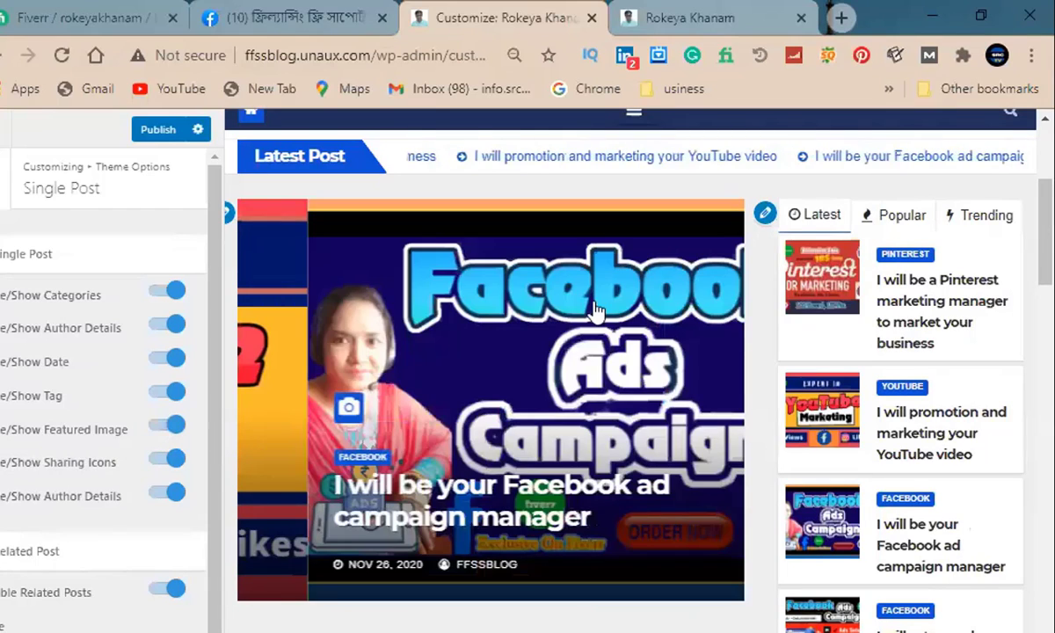
left_click(683, 17)
left_click(499, 25)
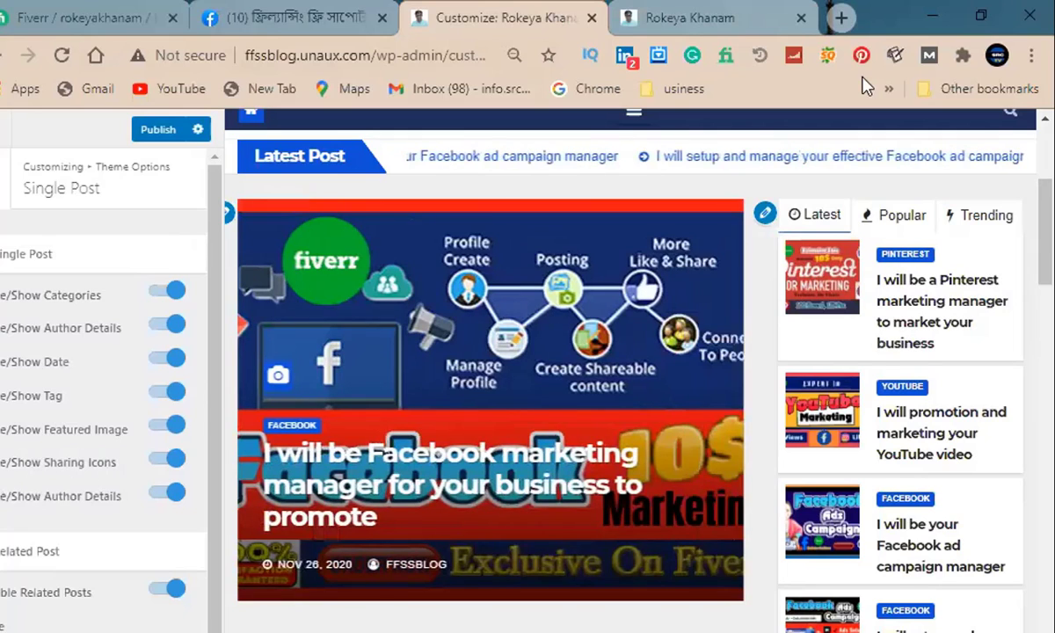
scroll(906, 170, "up", 4)
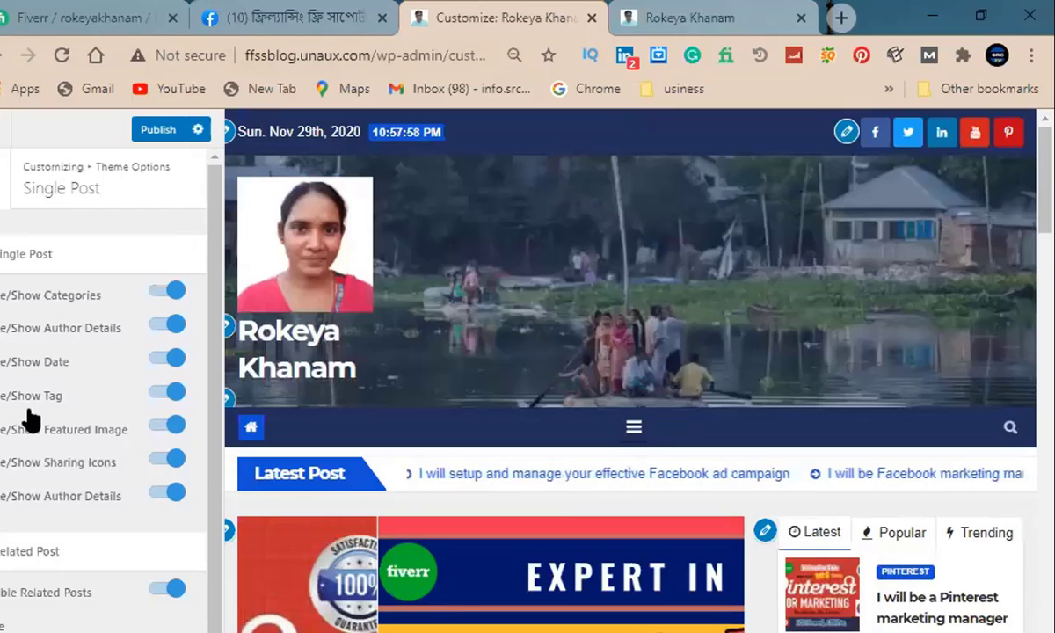
Publish the Single Post settings and close the customizer.
scroll(35, 413, "down", 2)
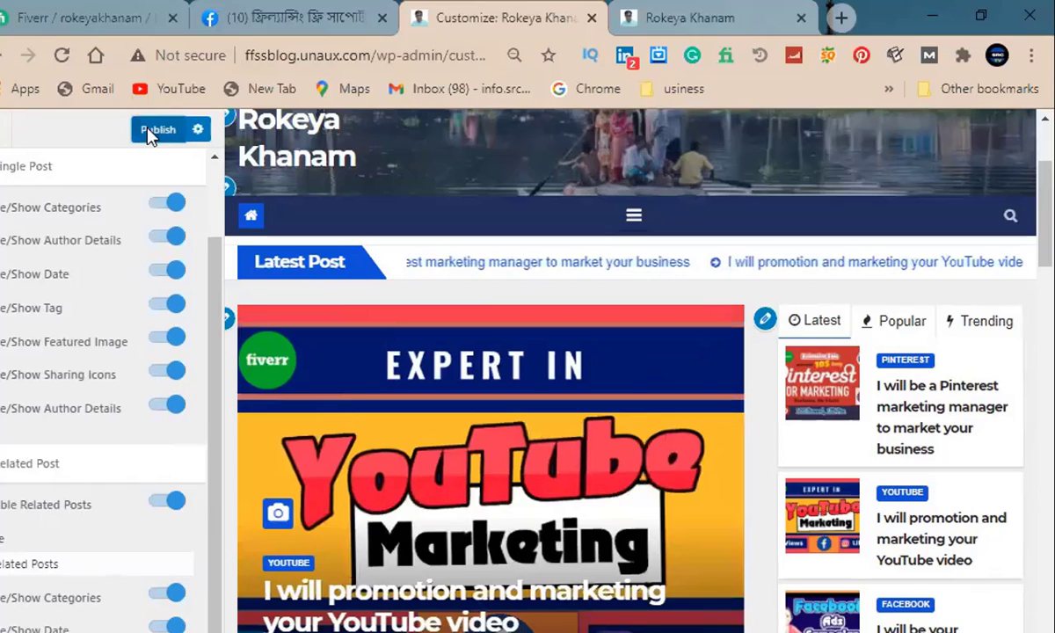
left_click(148, 132)
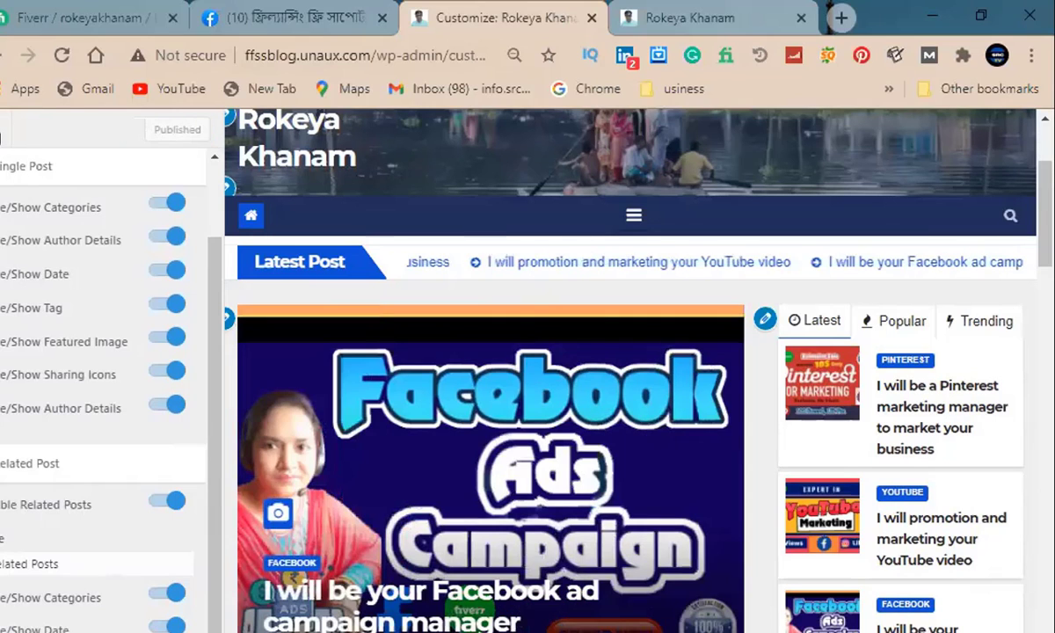
left_click(4, 137)
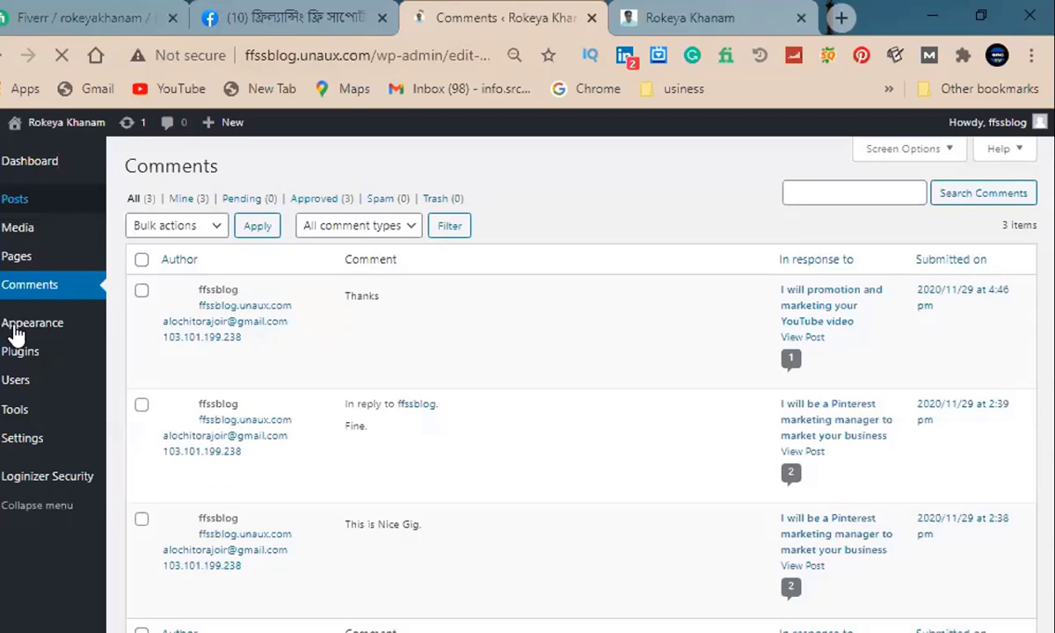
Reopen the theme customizer from the dashboard, view the Site Identity settings and return to the section list.
mouse_move(28, 327)
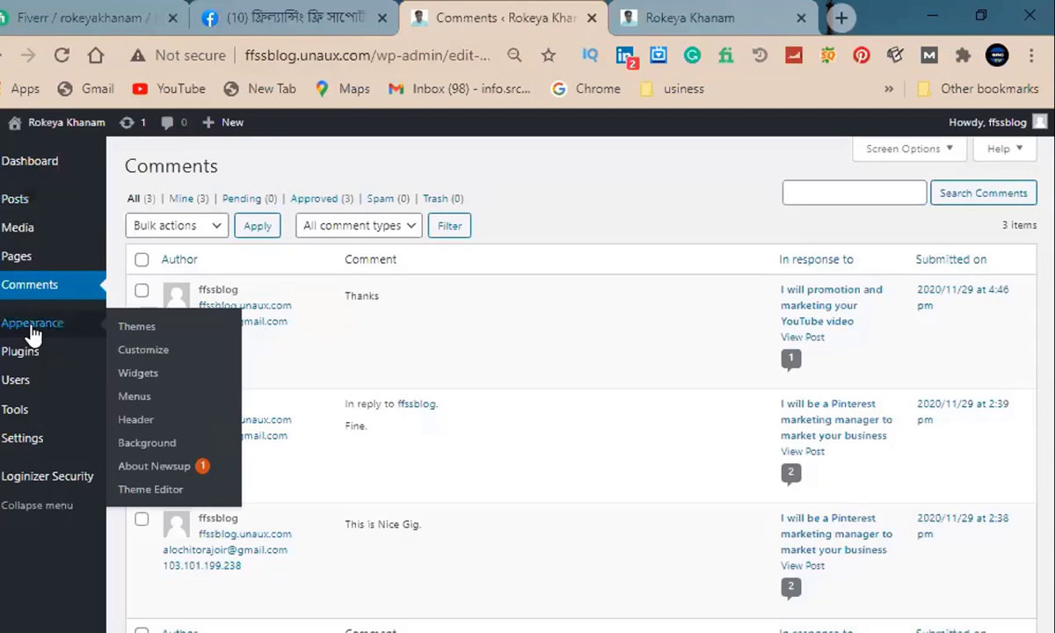
left_click(152, 350)
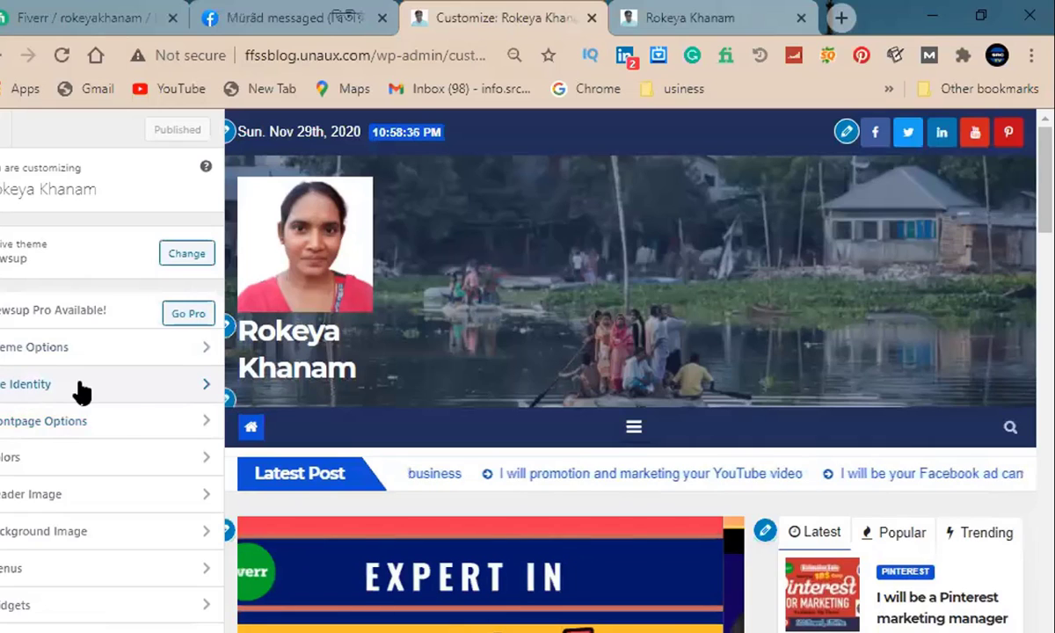
left_click(80, 394)
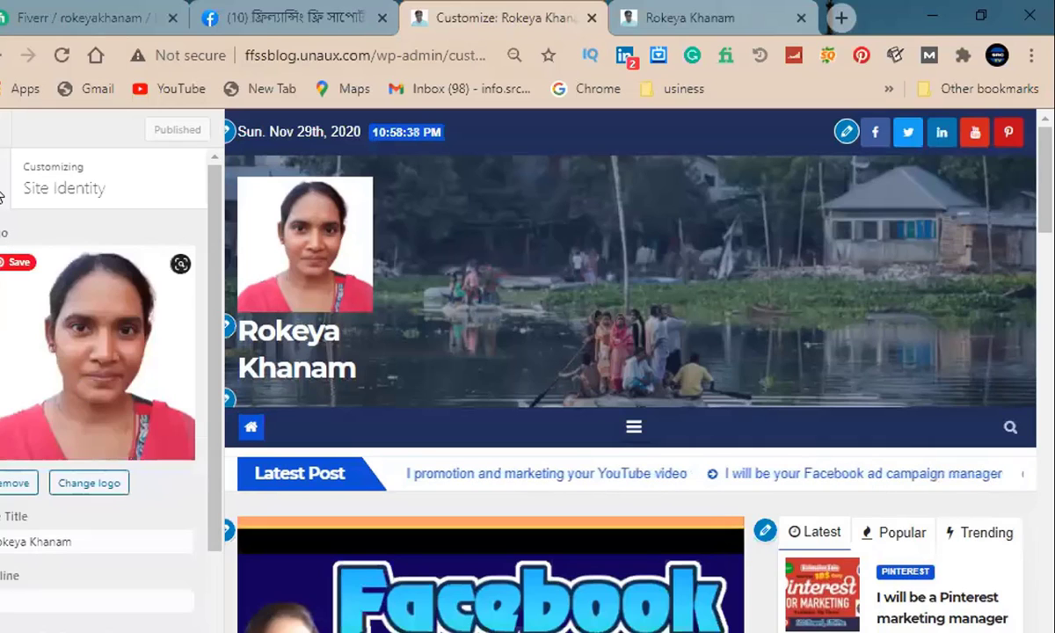
left_click(2, 188)
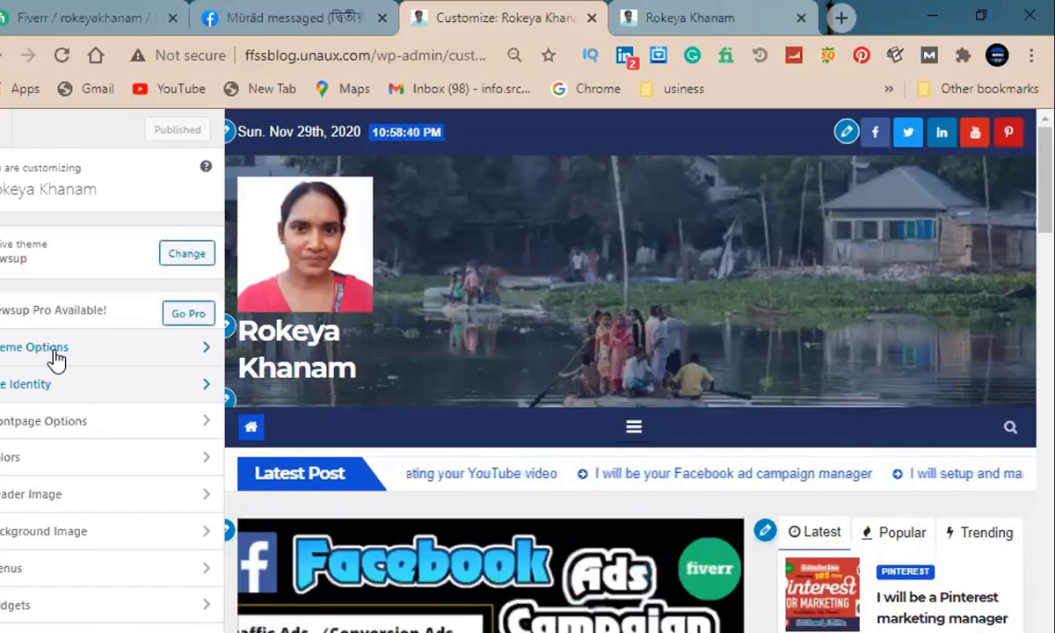
View the You Missed Section settings within Theme Options and leave them.
left_click(55, 350)
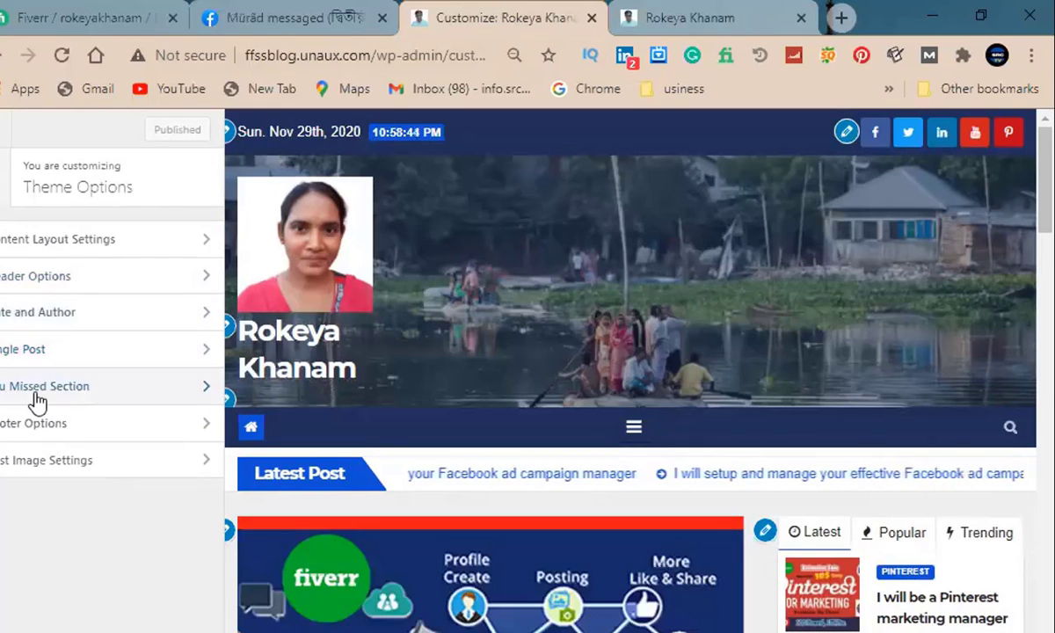
left_click(65, 395)
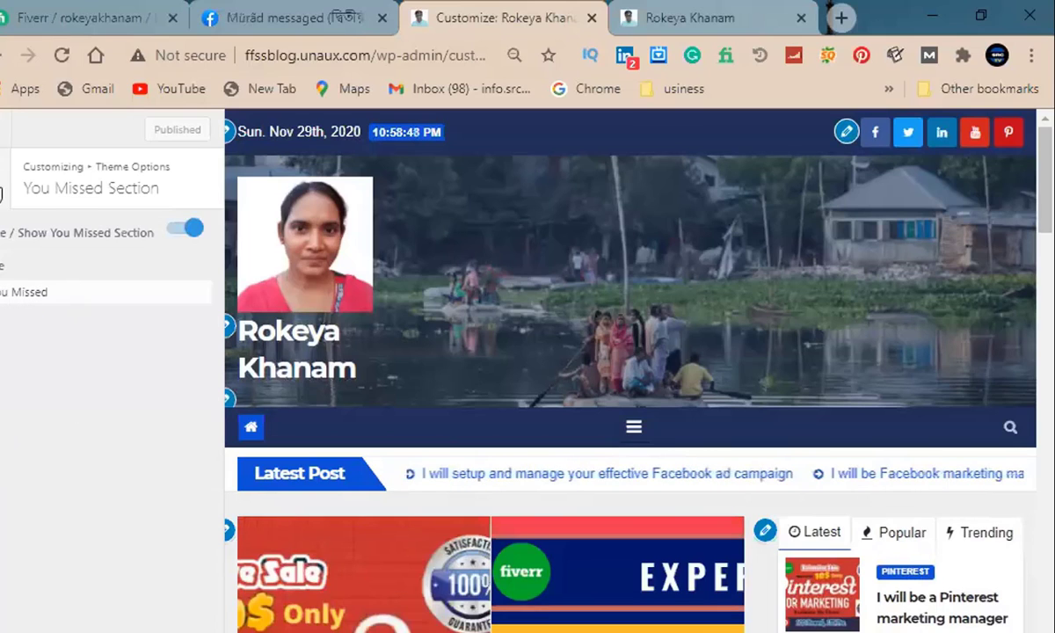
left_click(4, 189)
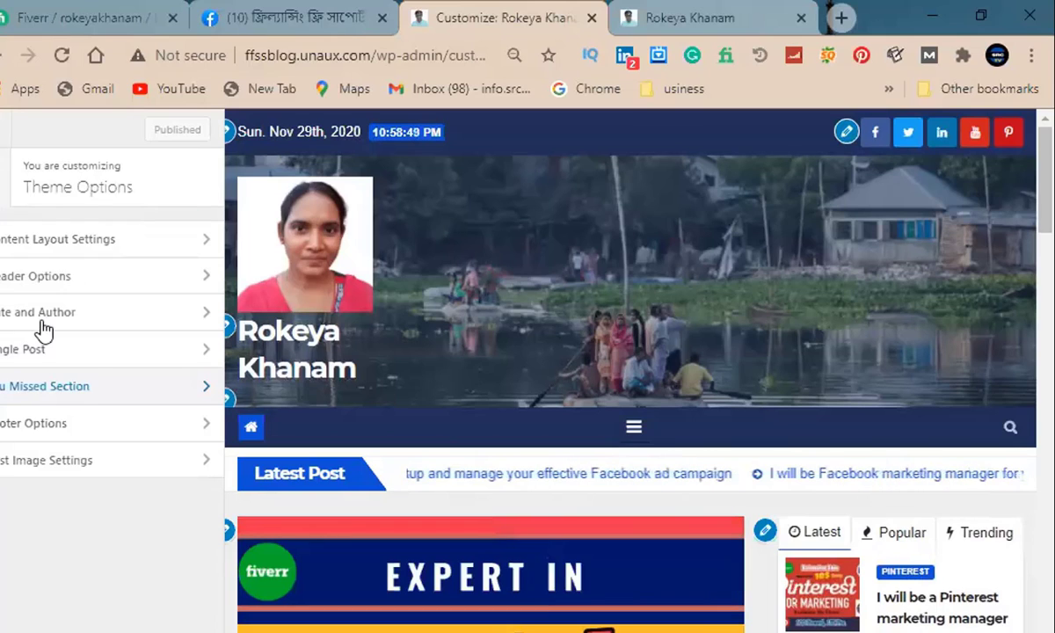
Open the Footer Options and set the footer's overlay color to black.
left_click(44, 424)
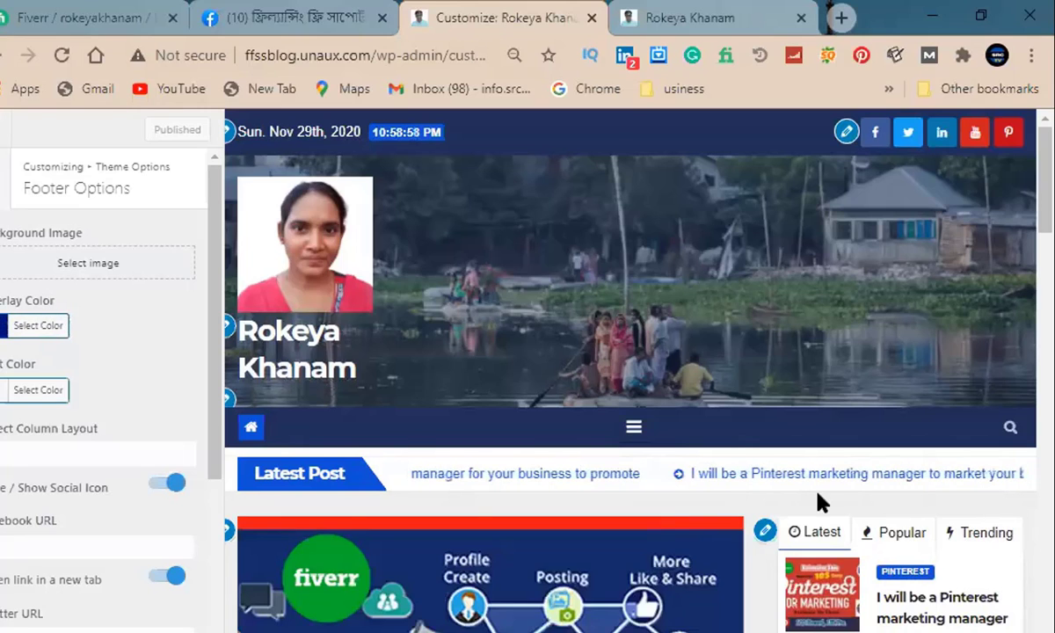
scroll(815, 495, "down", 5)
scroll(815, 497, "down", 5)
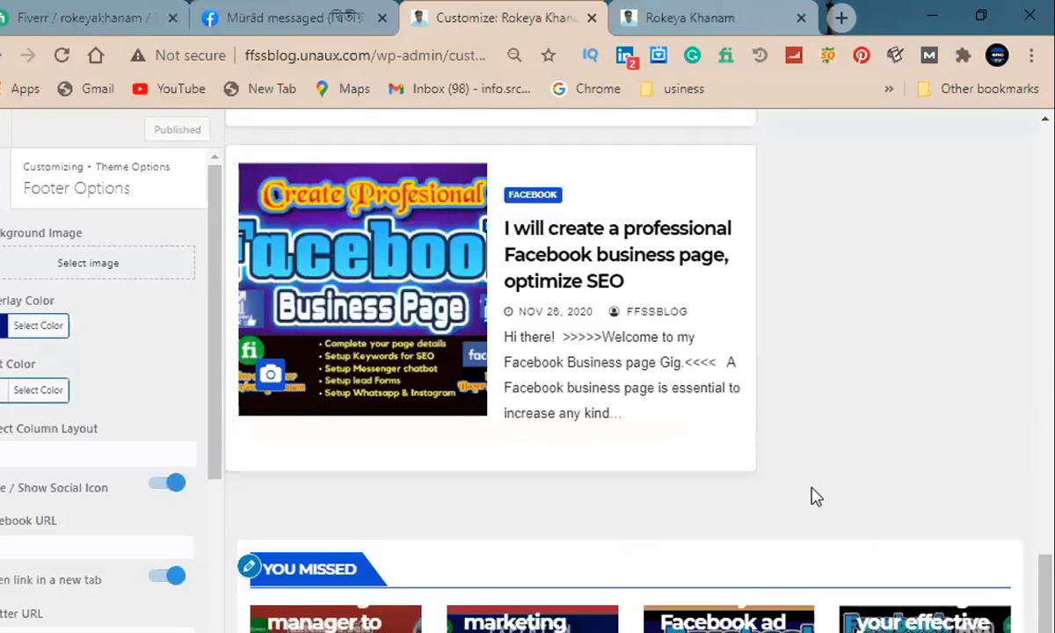
scroll(507, 448, "down", 5)
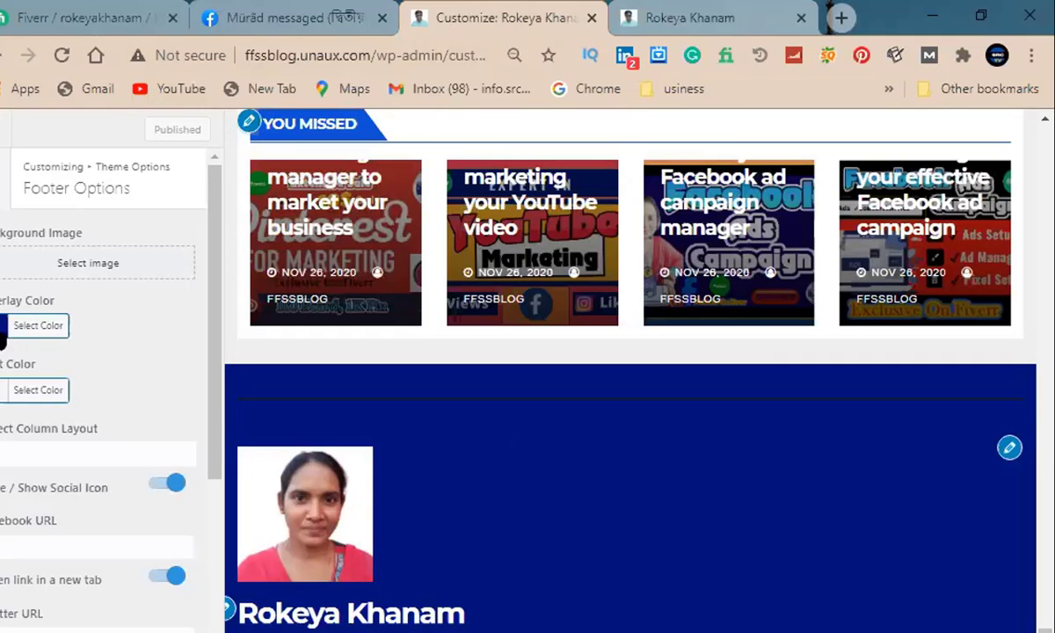
left_click(3, 327)
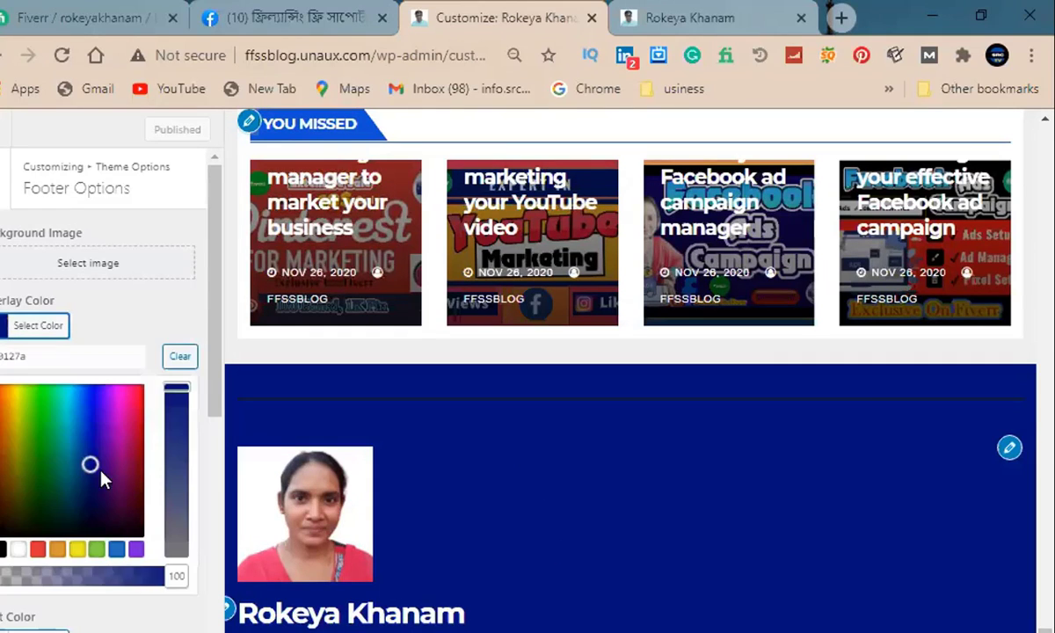
left_click(3, 549)
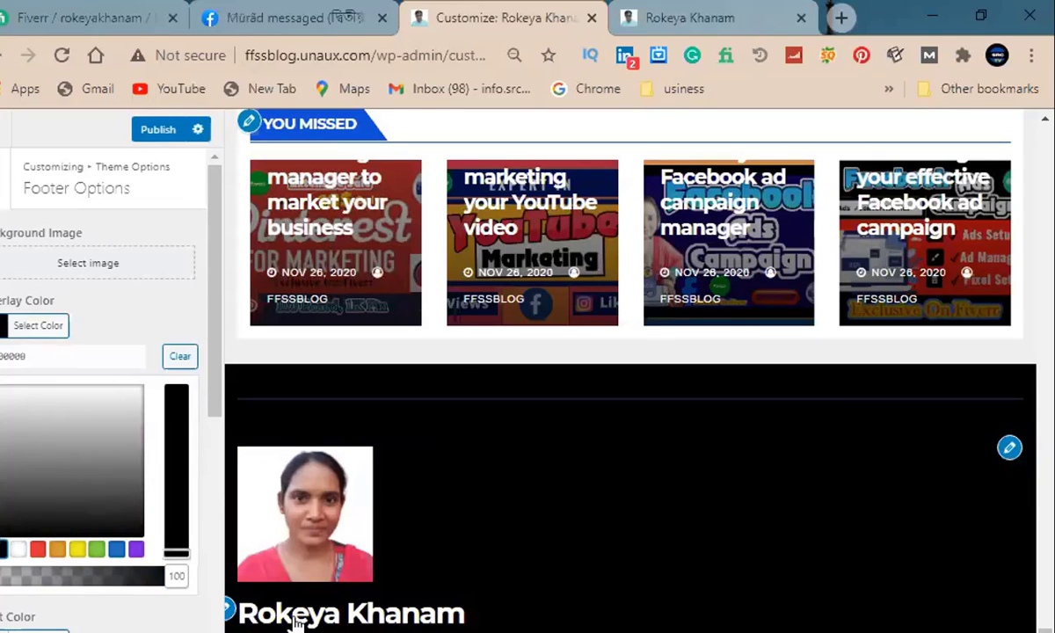
Try red #dd3333 as the footer text color and set it to yellow #eeee22 instead.
left_click(35, 630)
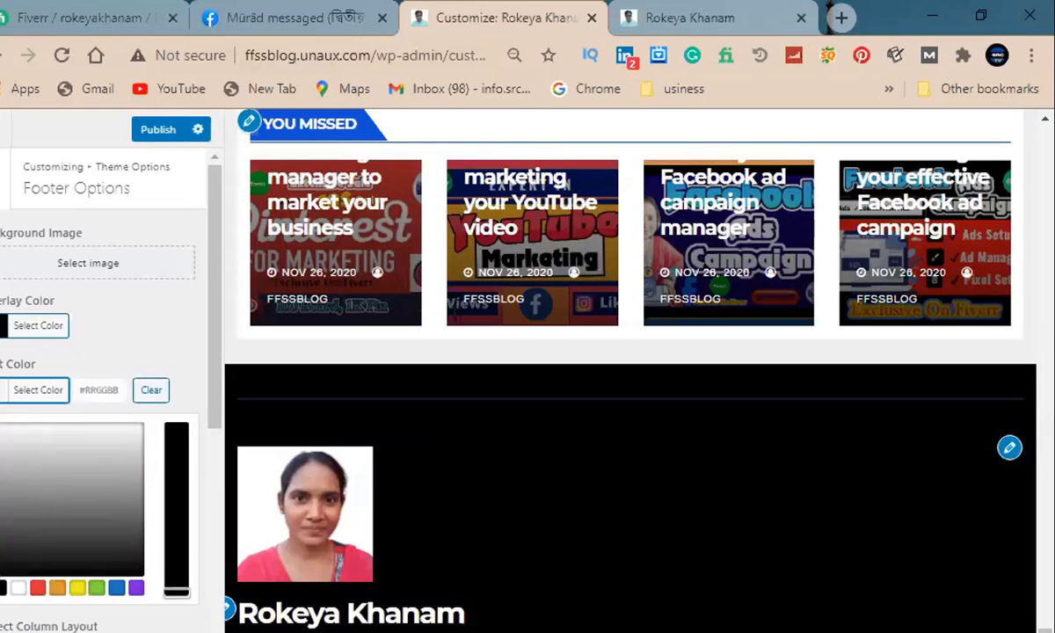
left_click(37, 589)
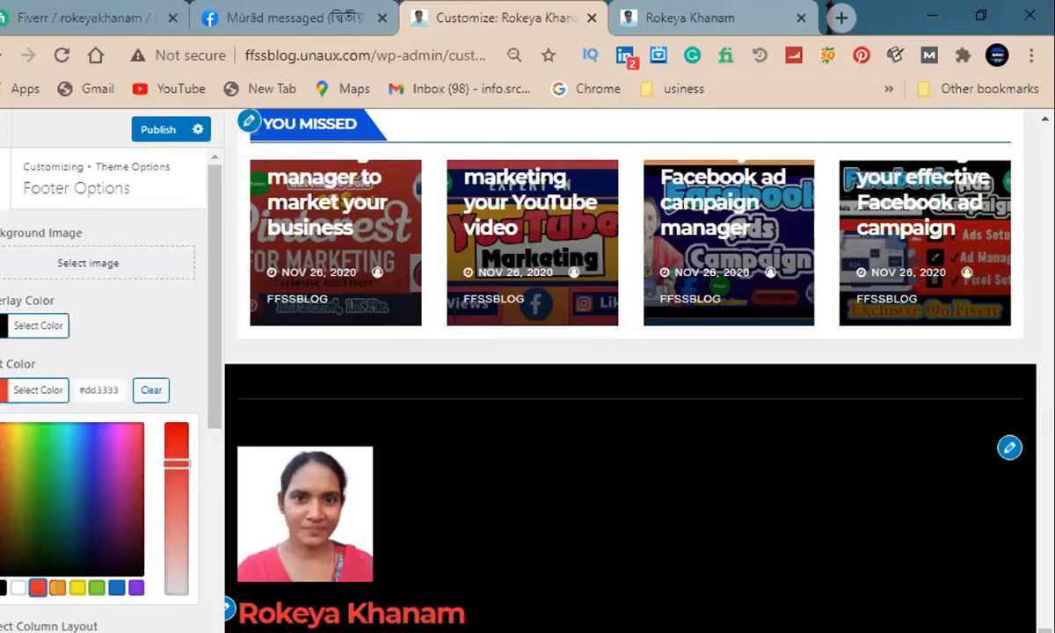
left_click(78, 587)
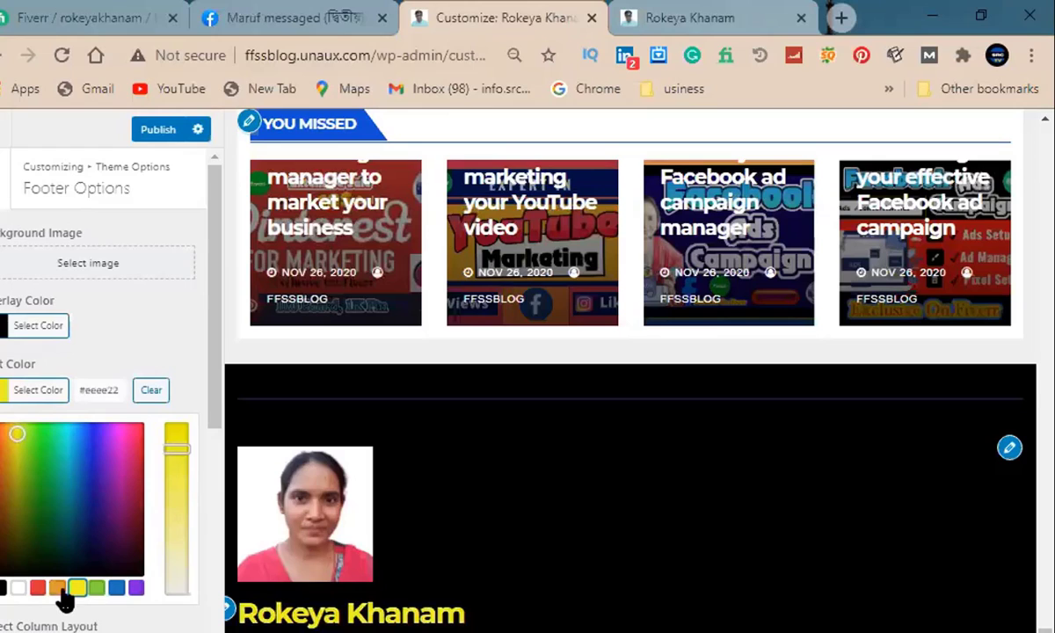
Look through the footer's social link fields and the choices of the Select Column Layout setting.
scroll(53, 378, "down", 5)
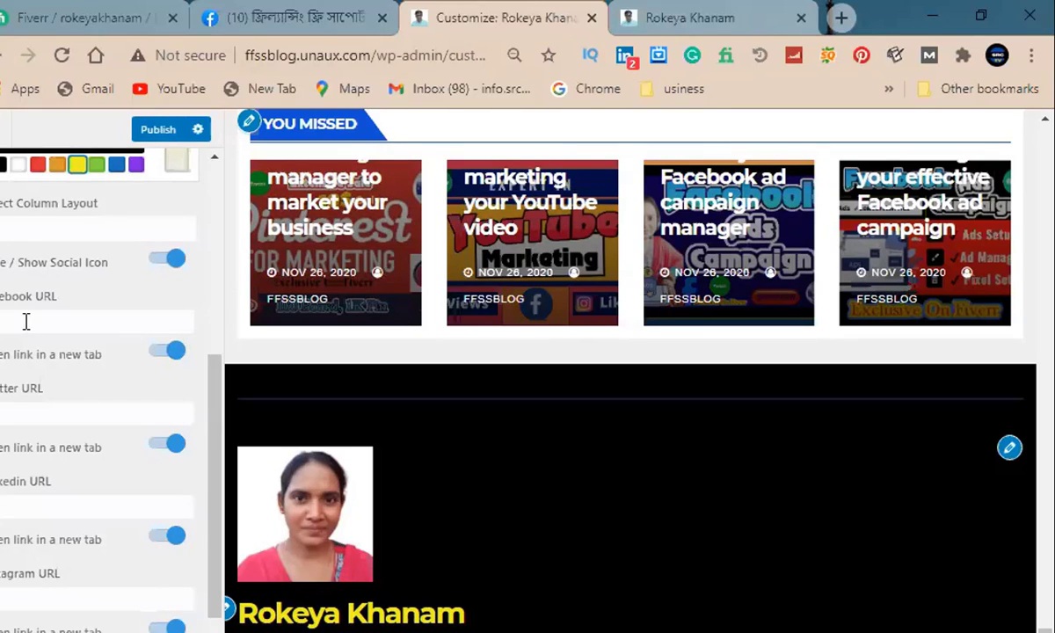
scroll(62, 273, "up", 1)
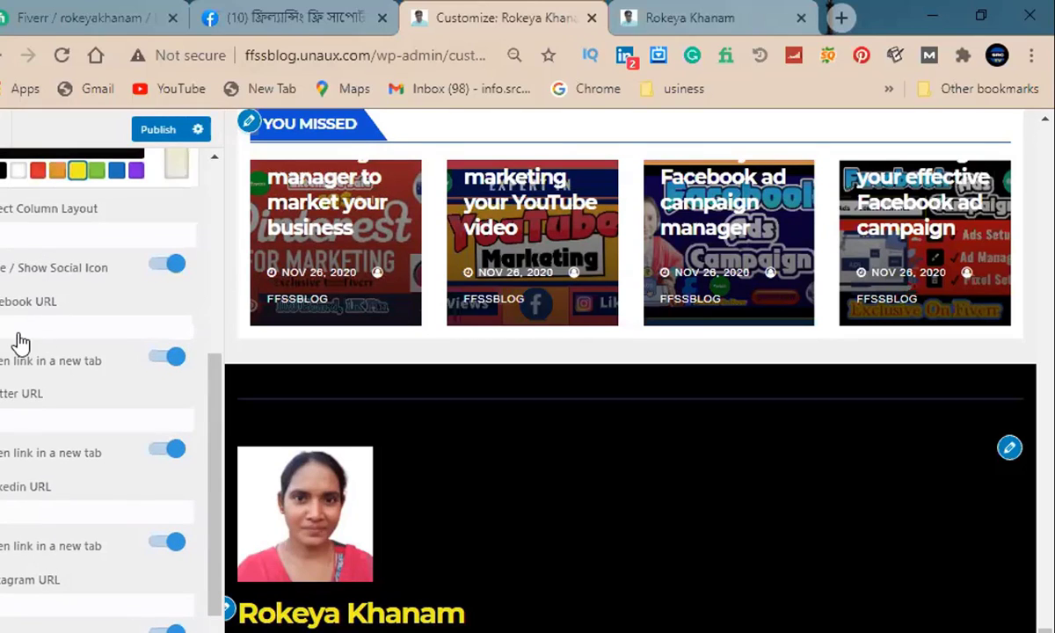
scroll(20, 341, "up", 1)
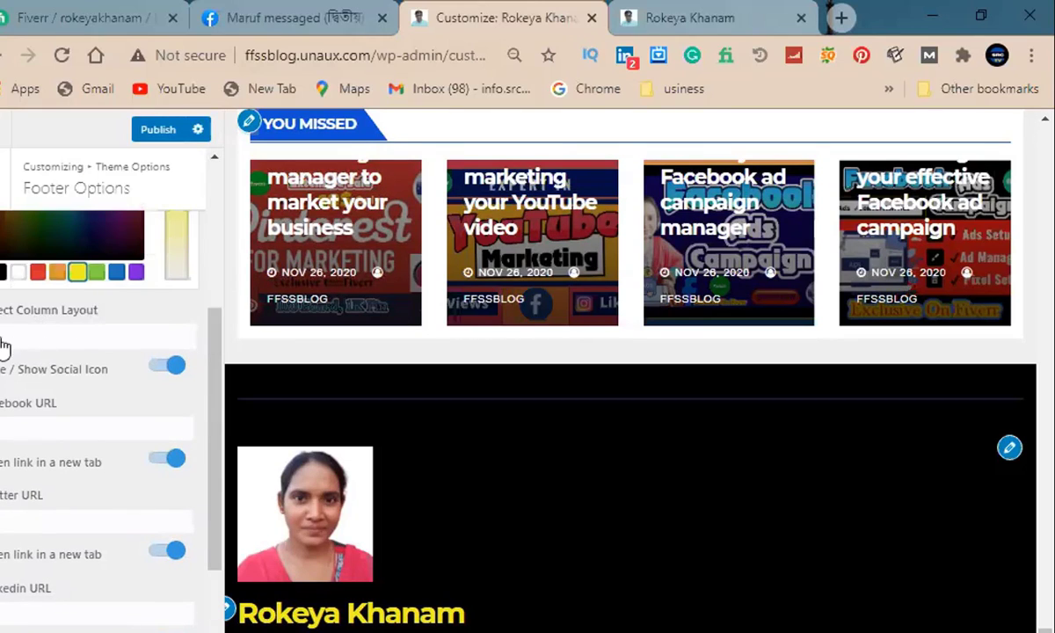
scroll(16, 200, "down", 2)
left_click(7, 197)
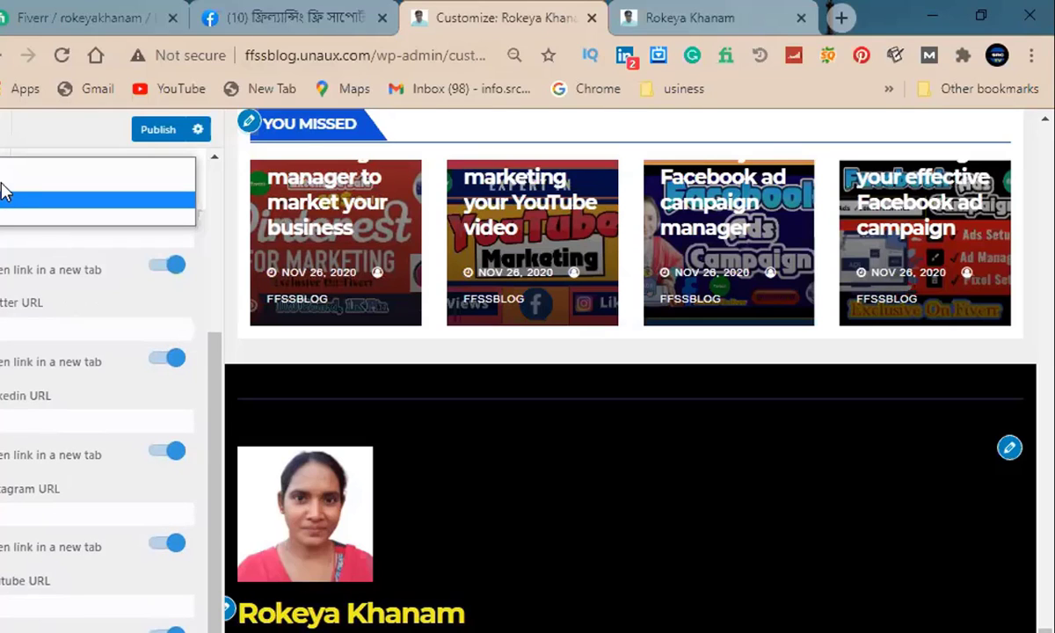
left_click(4, 186)
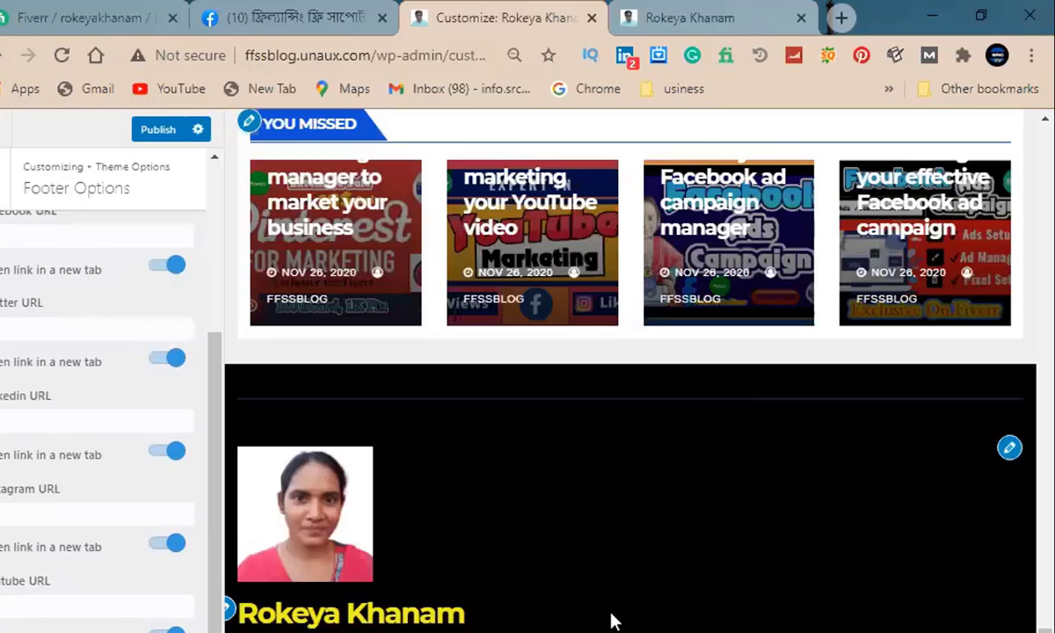
scroll(32, 247, "up", 3)
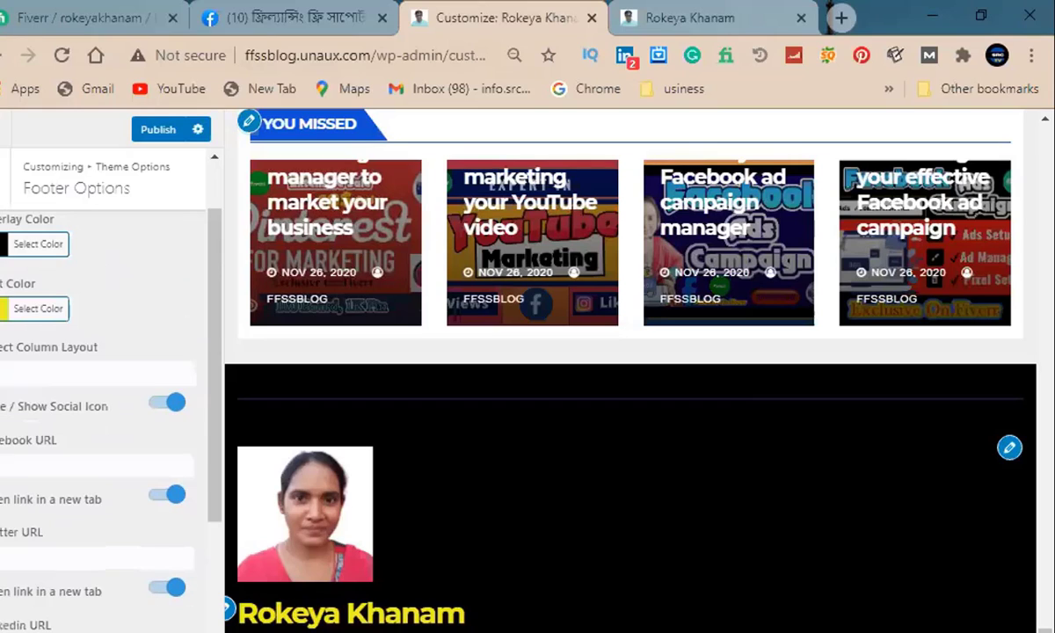
scroll(24, 446, "up", 2)
left_click(17, 457)
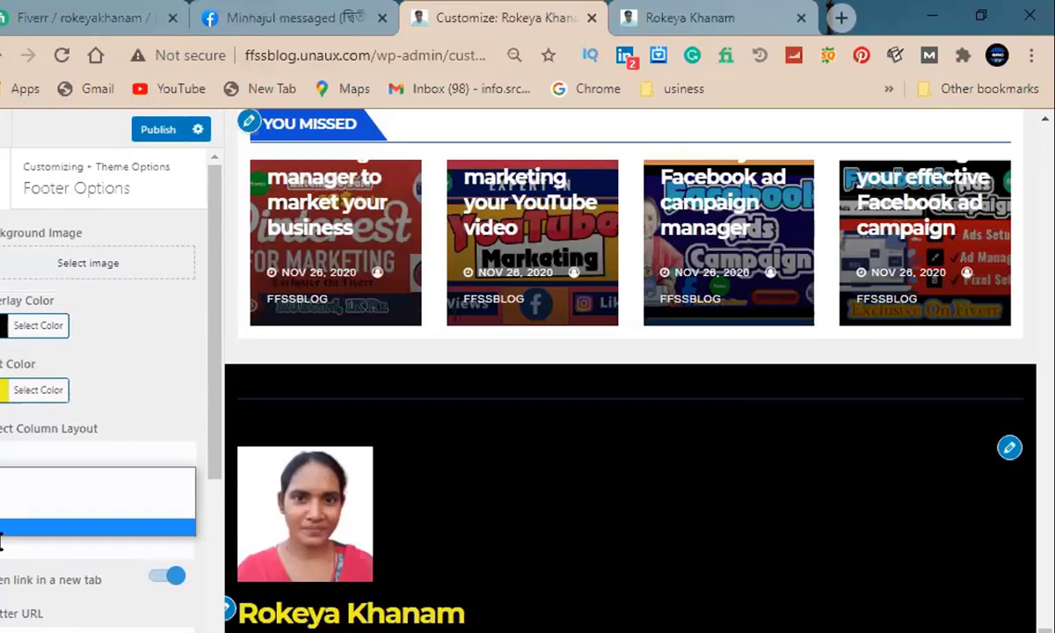
left_click(24, 466)
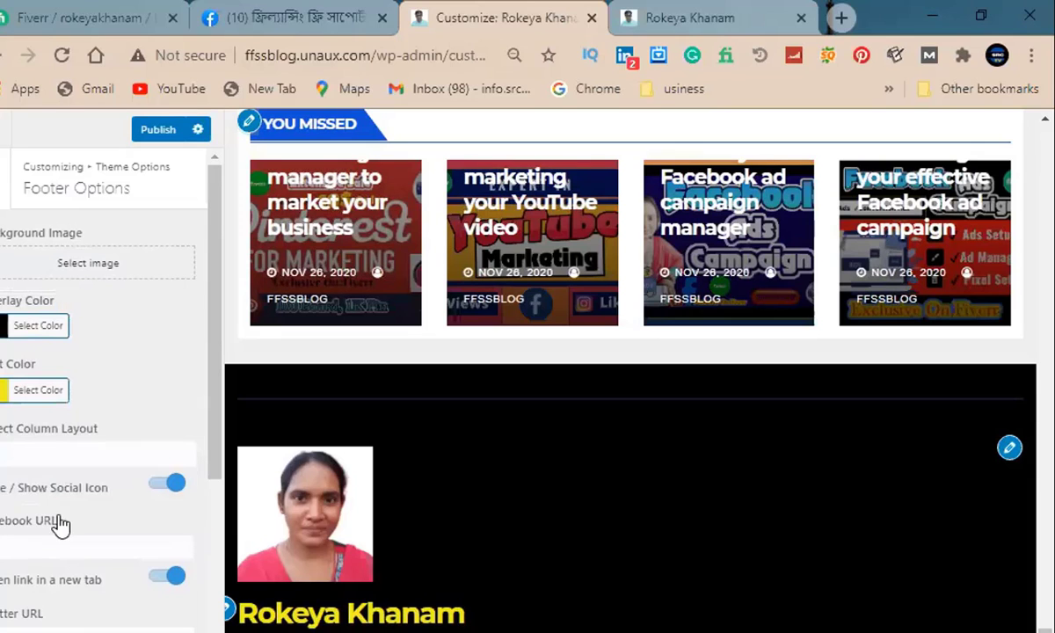
Copy the full web address of the freelanchingfreesupportschool Facebook group for the footer's Facebook URL.
scroll(24, 442, "down", 1)
left_click(26, 437)
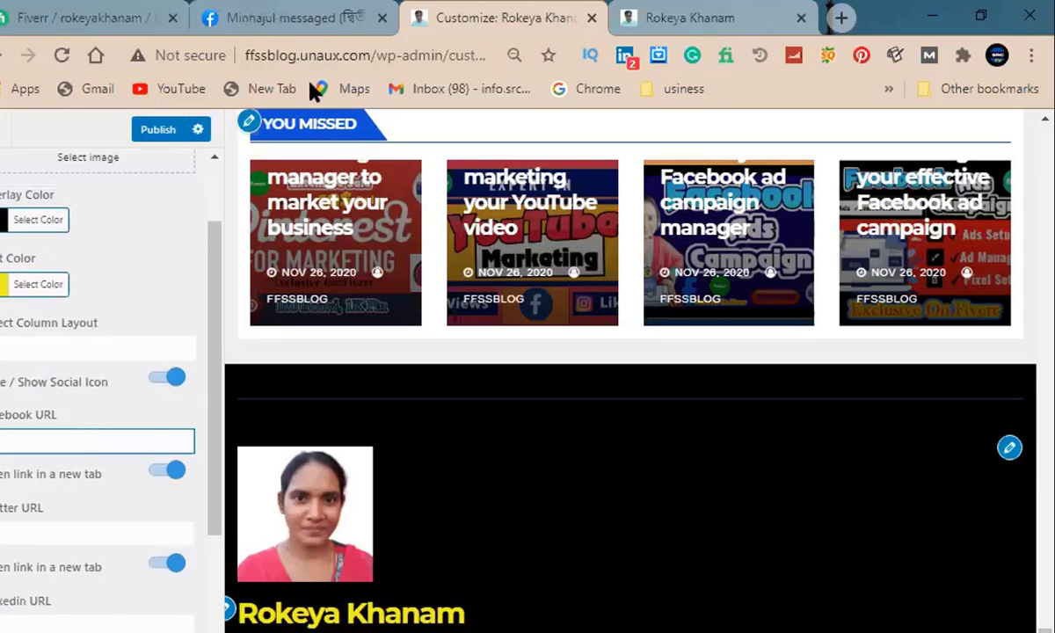
left_click(259, 17)
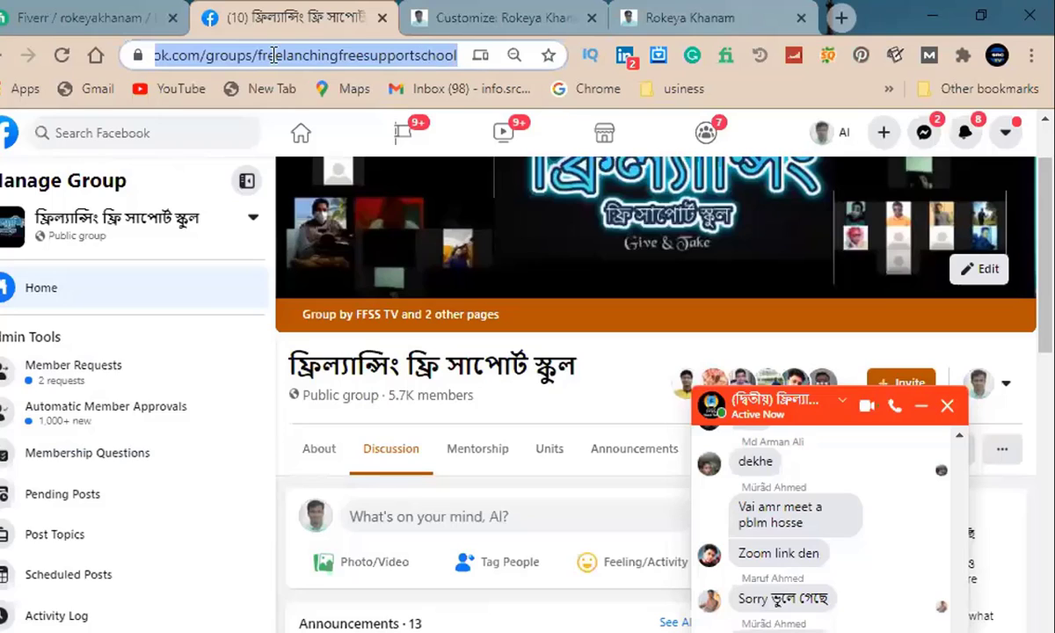
left_click(174, 50)
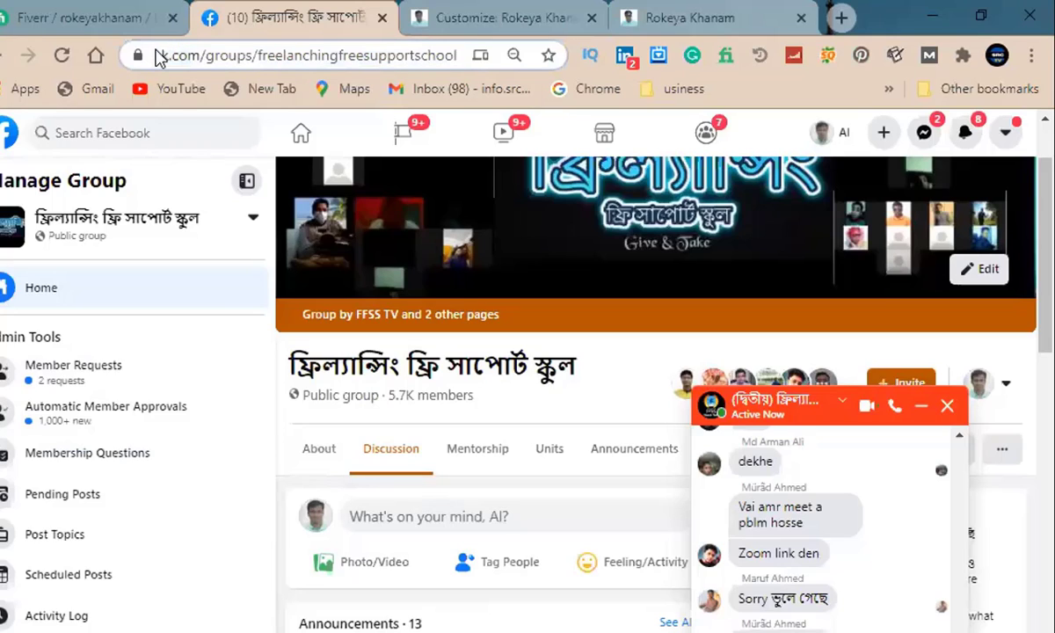
triple_click(159, 53)
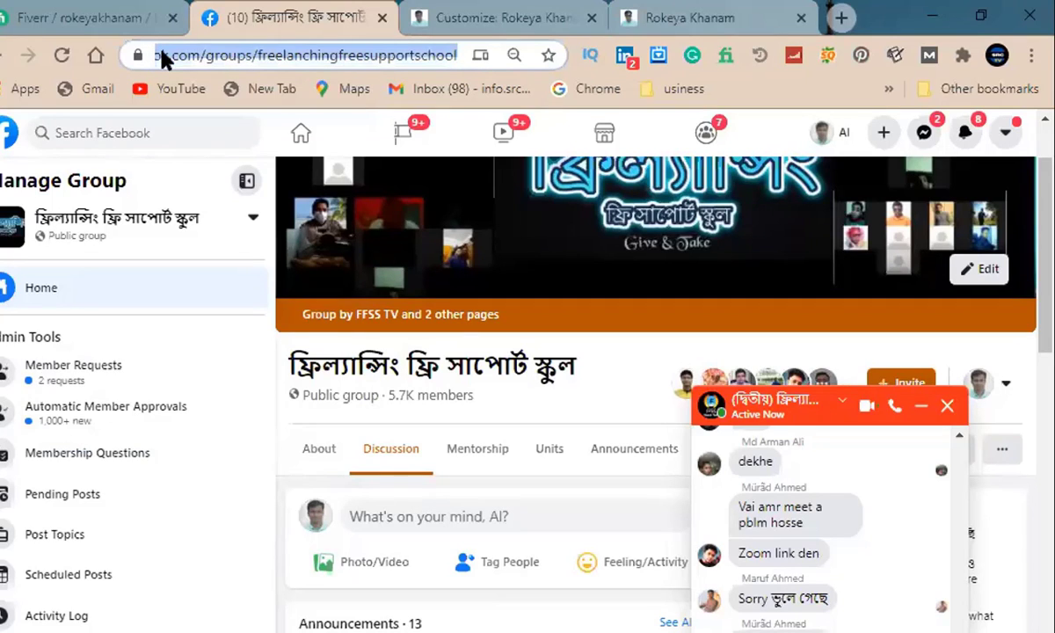
left_click(457, 55)
left_click_drag(458, 55, 74, 54)
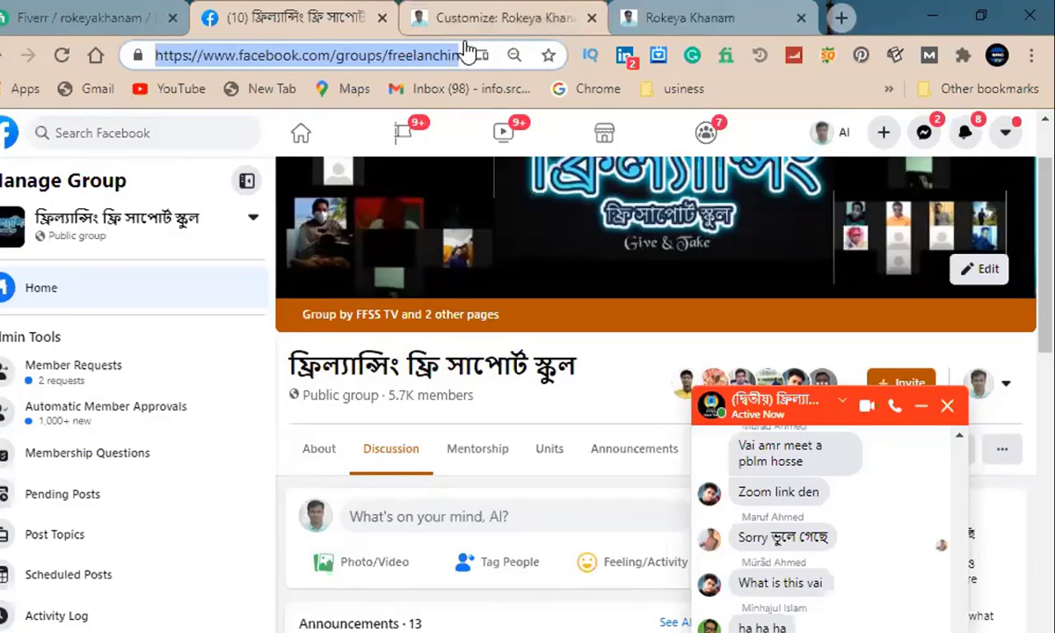
Paste the copied group address as the footer's Facebook URL in the customizer.
left_click(474, 18)
right_click(2, 444)
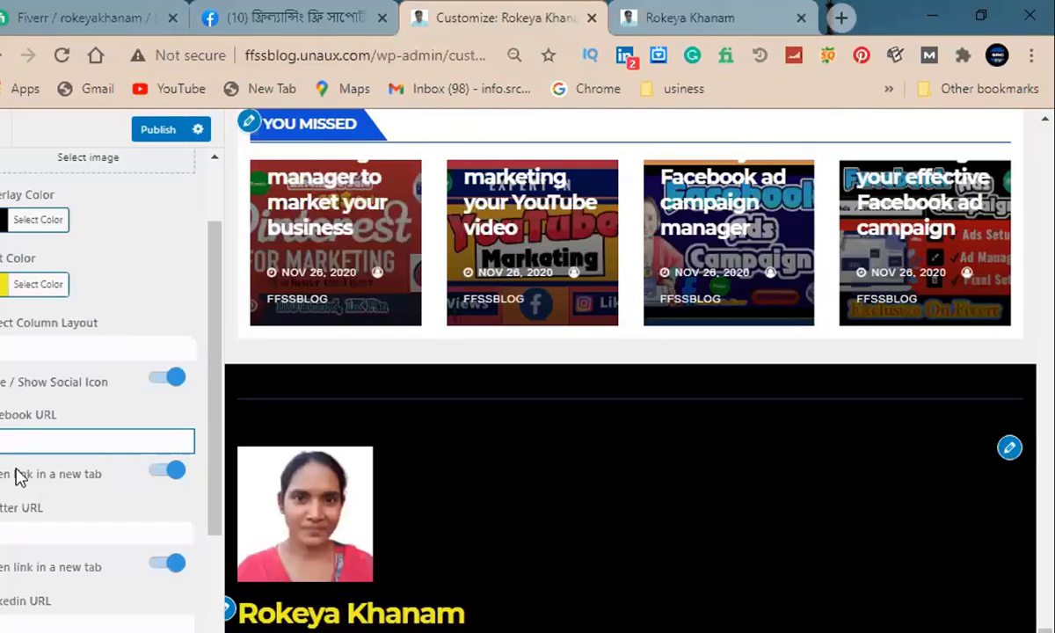
left_click(53, 569)
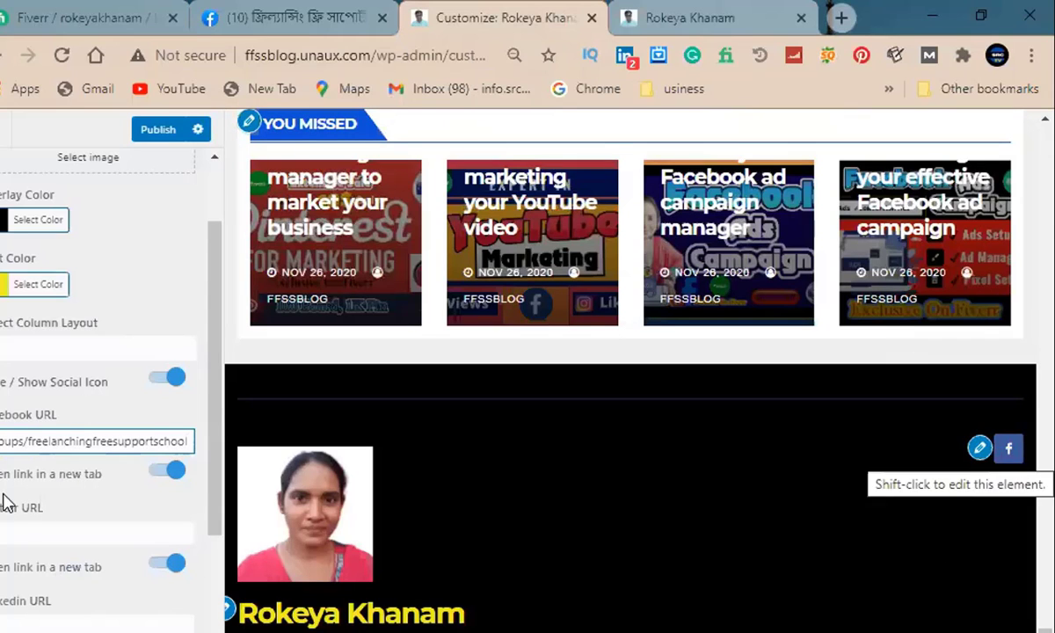
Open the Twitter profile linked in the live blog's header and copy its full web address.
left_click(32, 532)
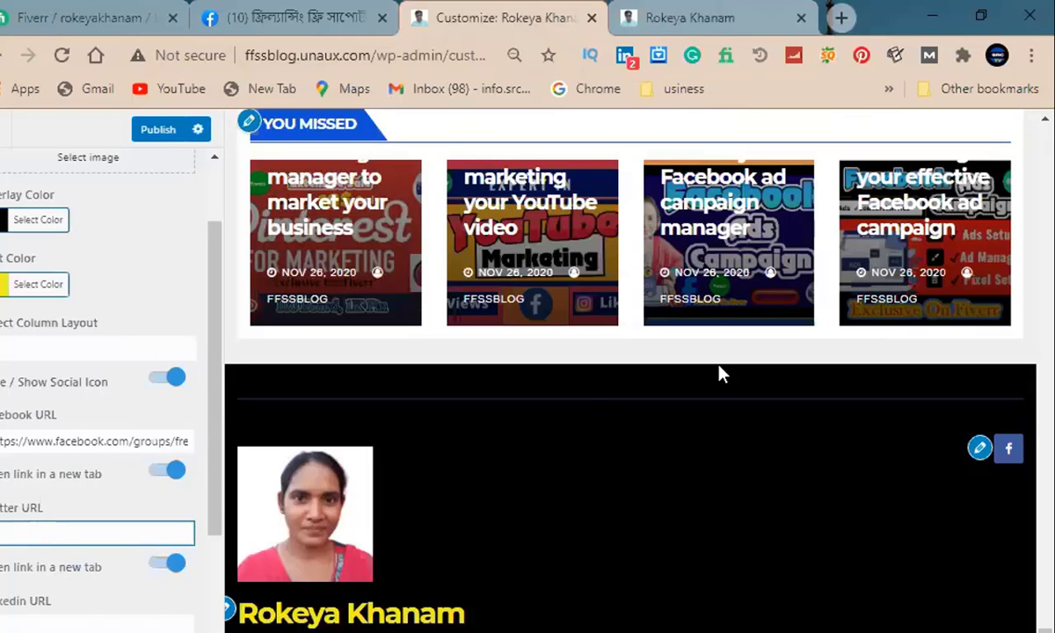
left_click(718, 20)
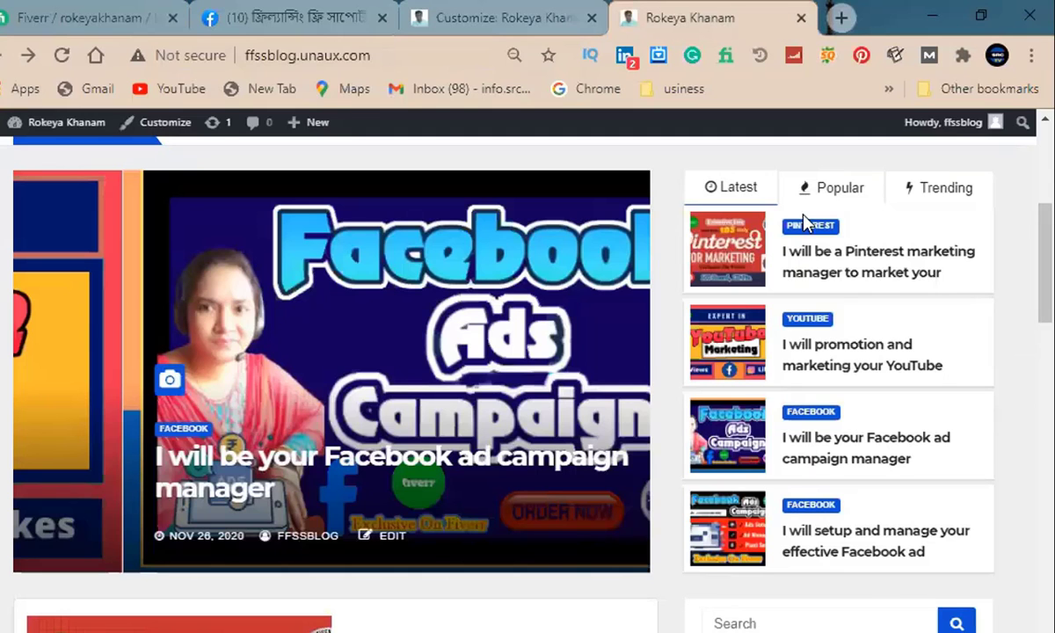
scroll(875, 186, "up", 5)
left_click(878, 162)
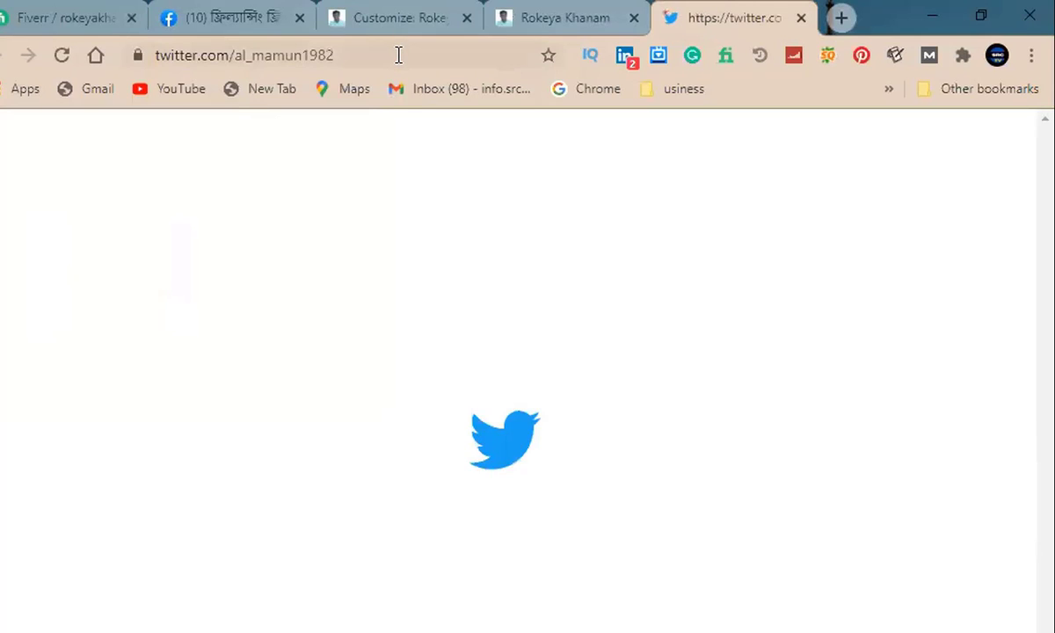
left_click(227, 53)
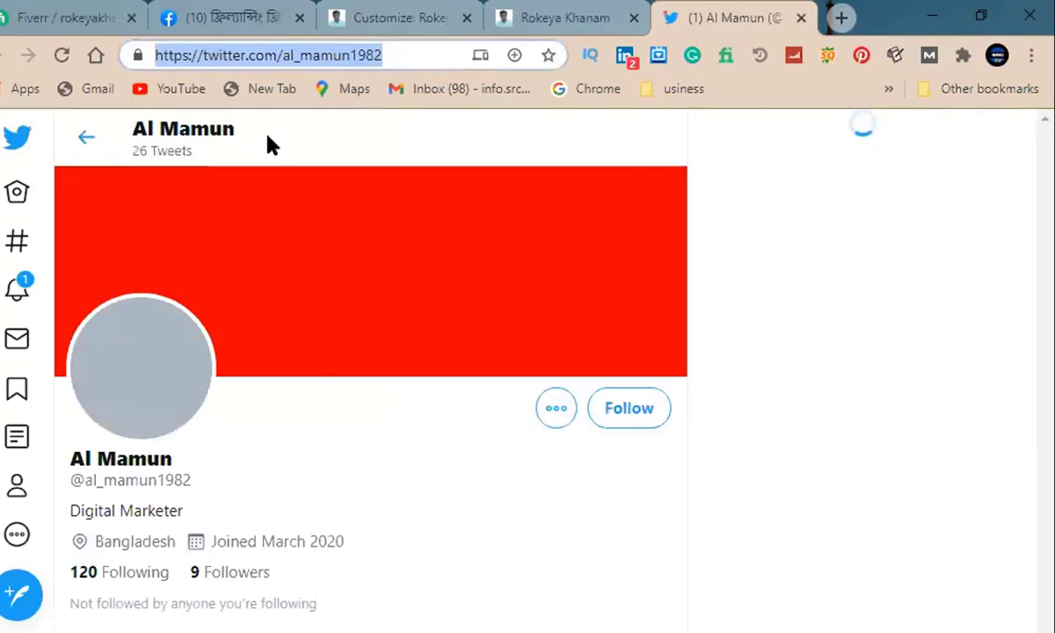
right_click(220, 56)
left_click(278, 164)
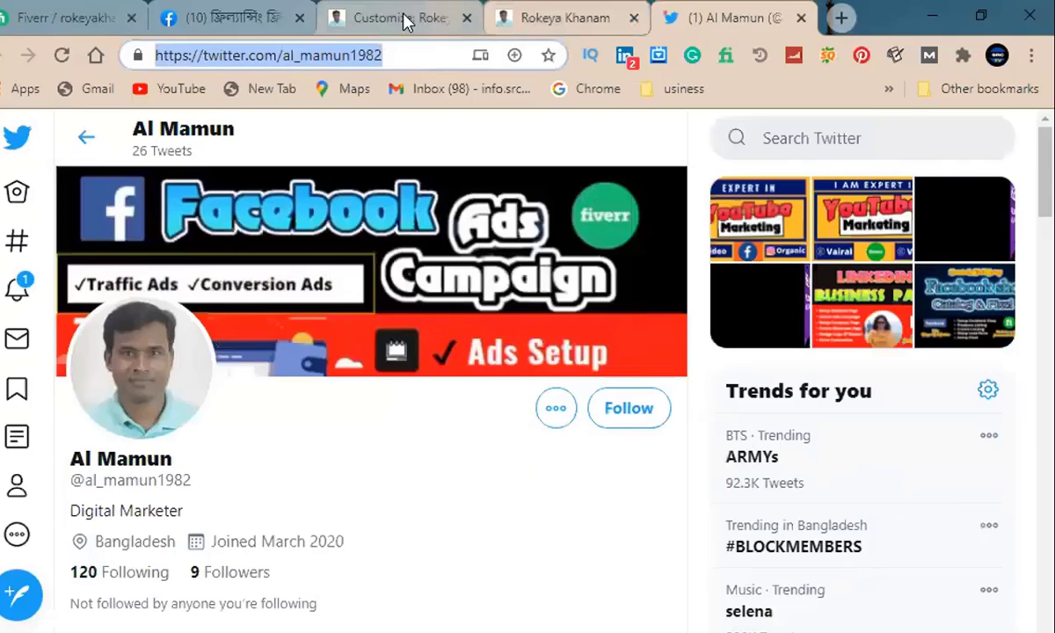
Paste the copied Twitter profile address as the footer's Twitter URL in the customizer.
left_click(403, 19)
left_click(4, 532)
right_click(4, 532)
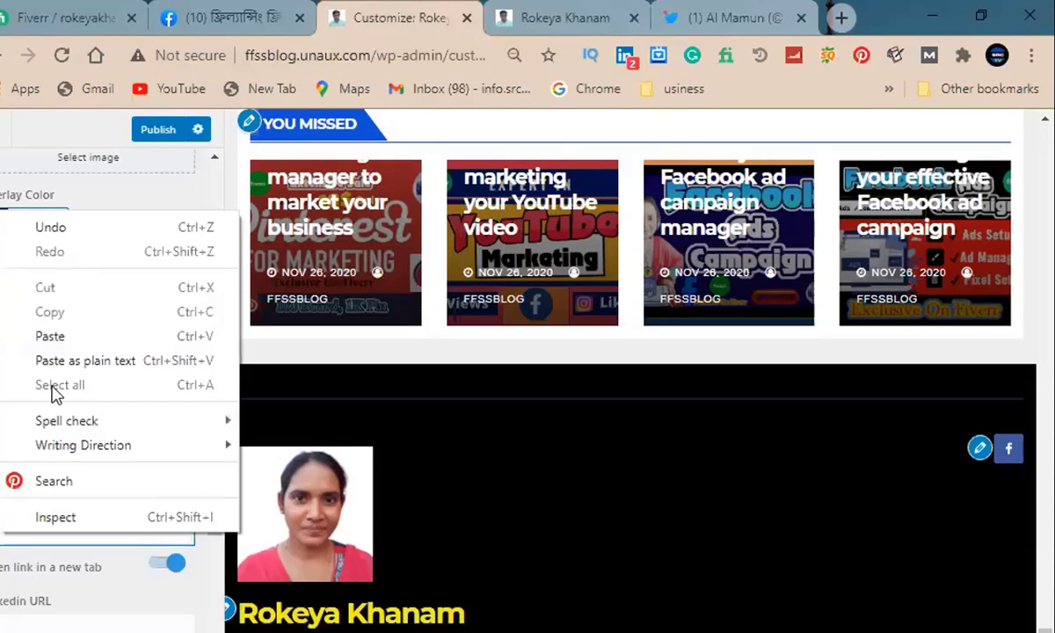
left_click(53, 336)
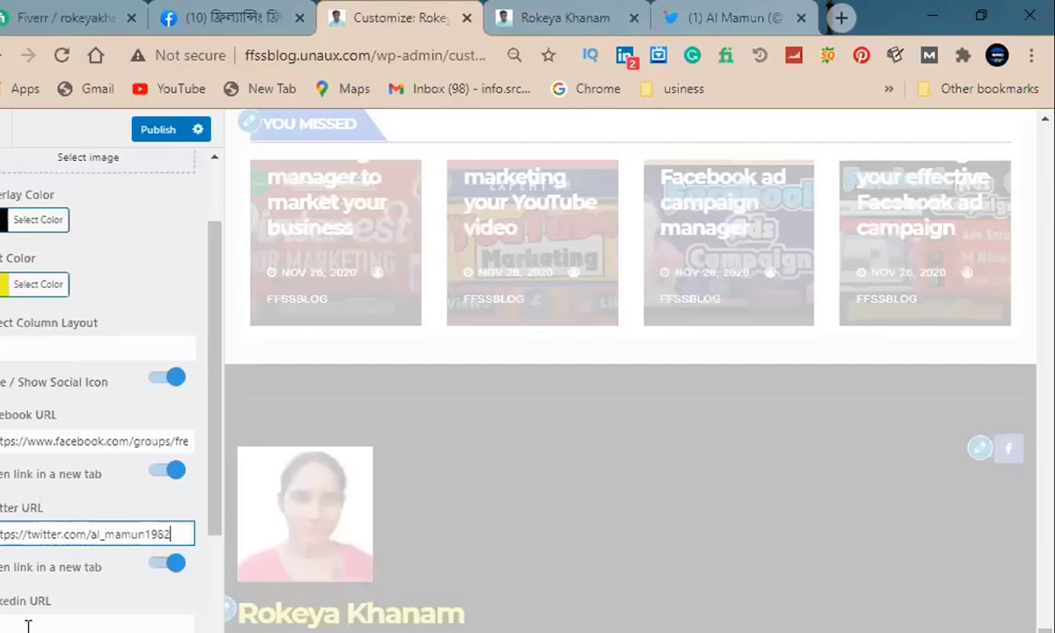
Copy the address of the LinkedIn profile linked in the blog's header and paste it as the footer's LinkedIn URL.
left_click(28, 626)
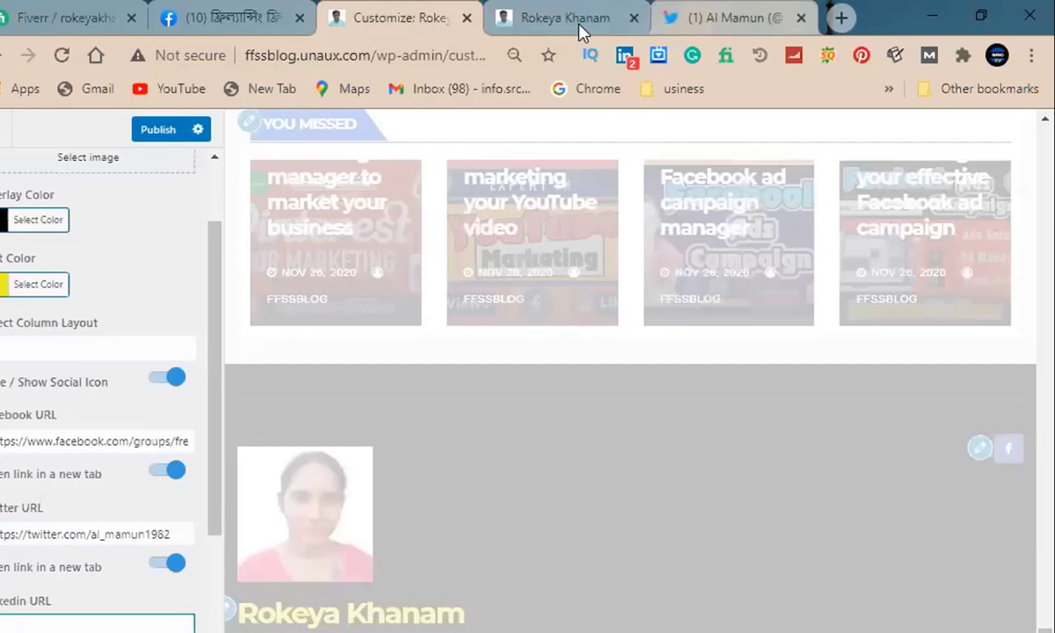
key("ctrl+Tab")
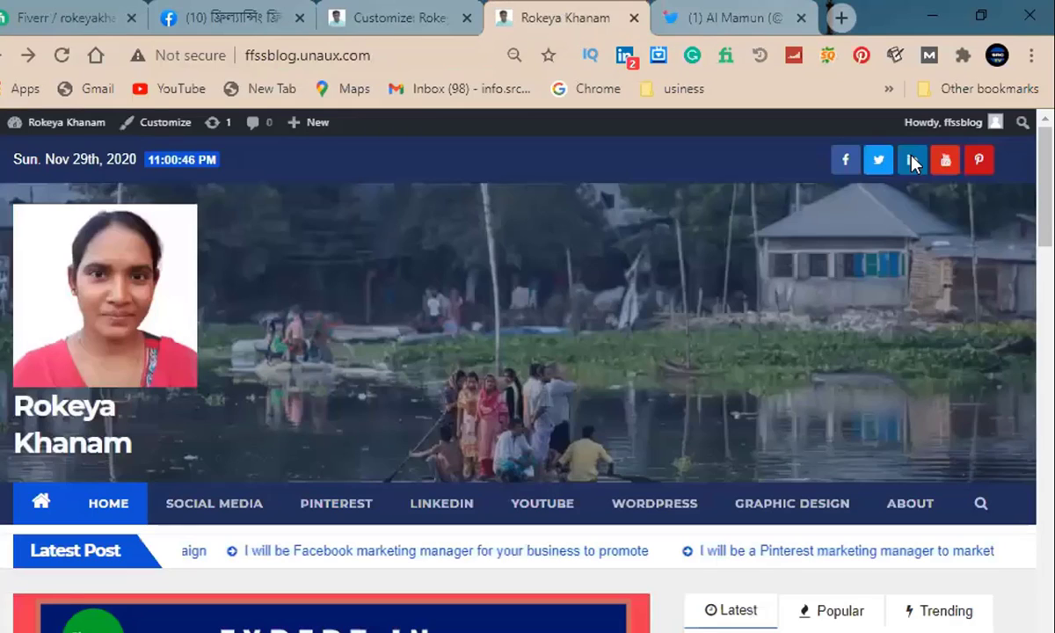
left_click(913, 163)
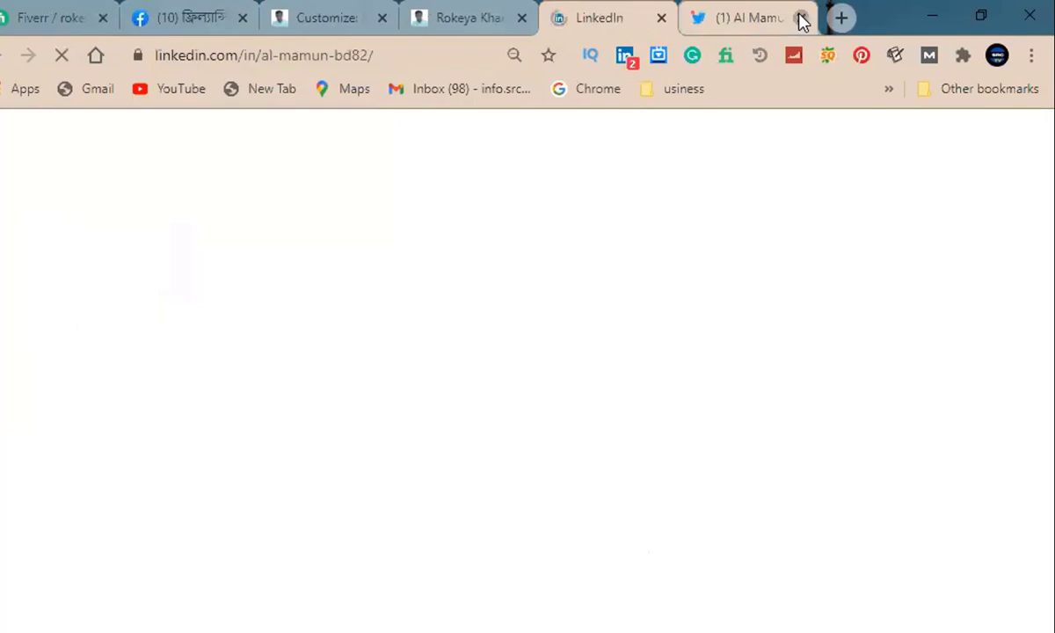
left_click(800, 18)
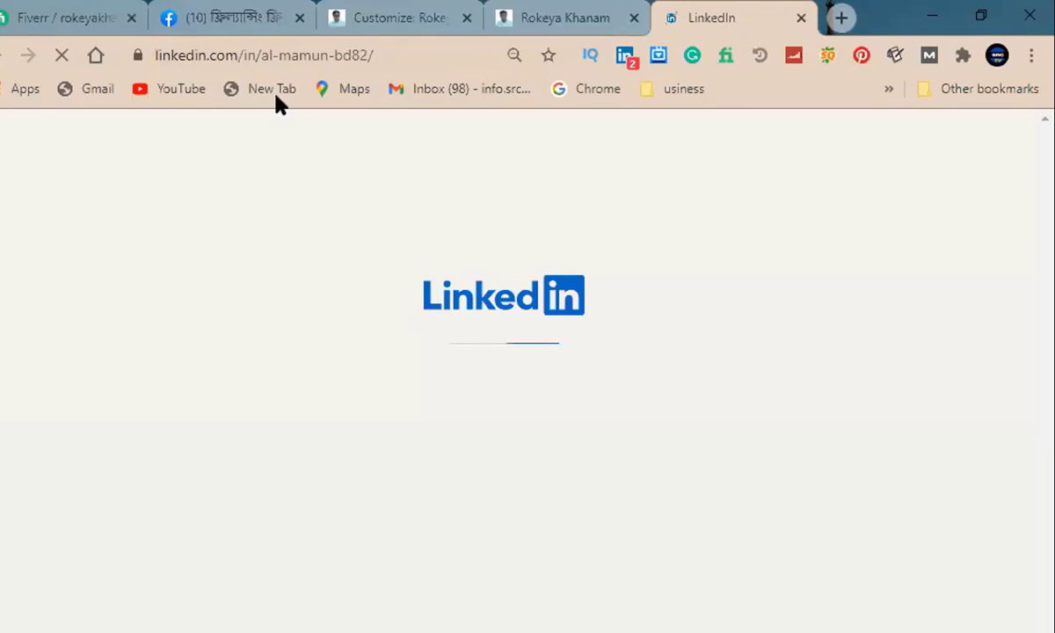
left_click(415, 52)
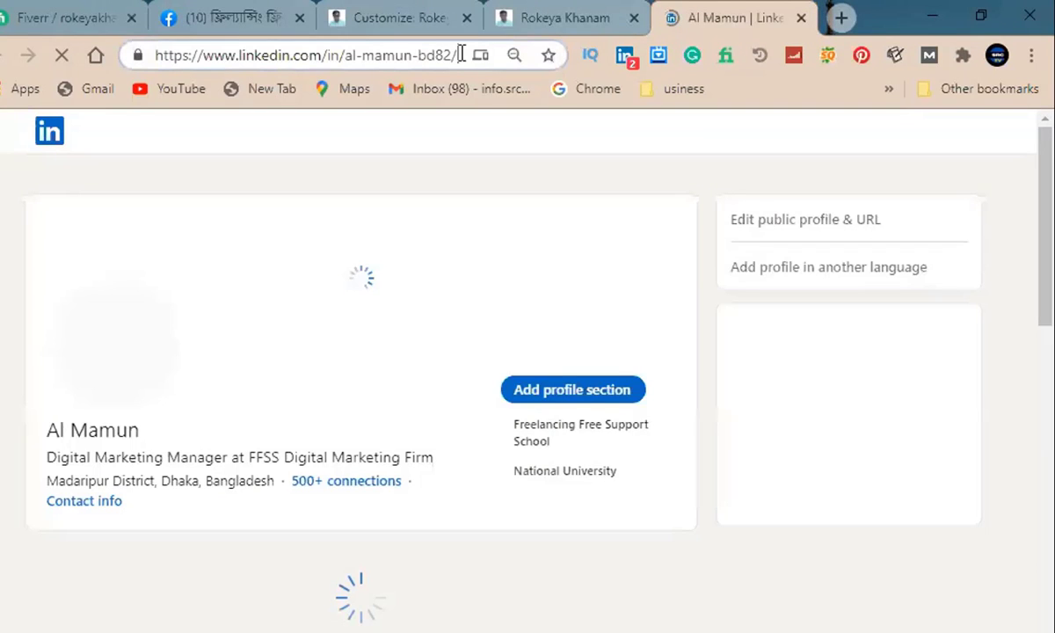
triple_click(213, 57)
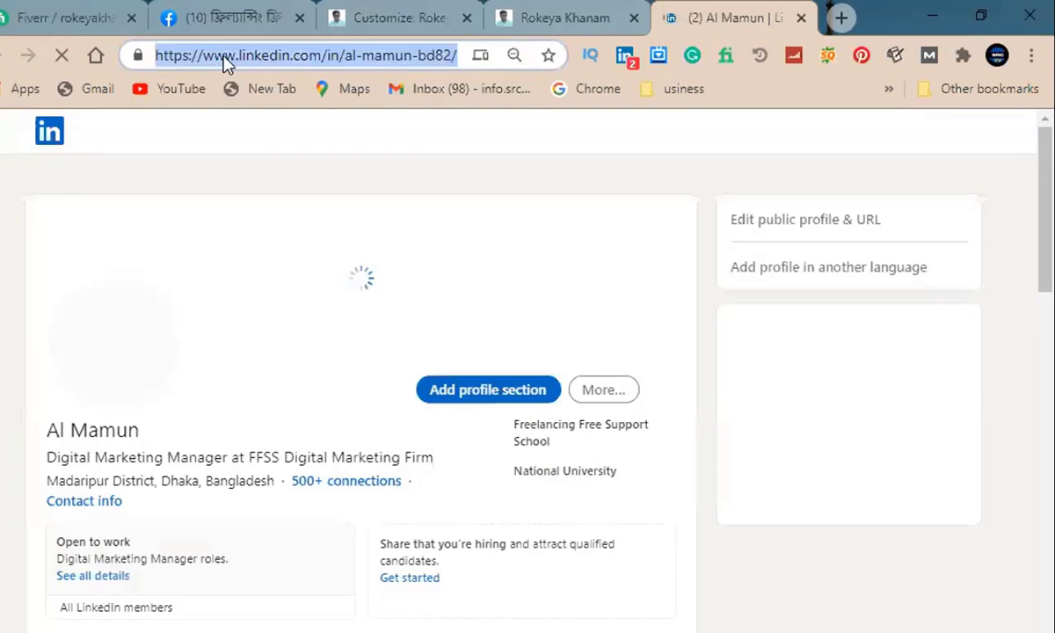
right_click(220, 56)
left_click(280, 170)
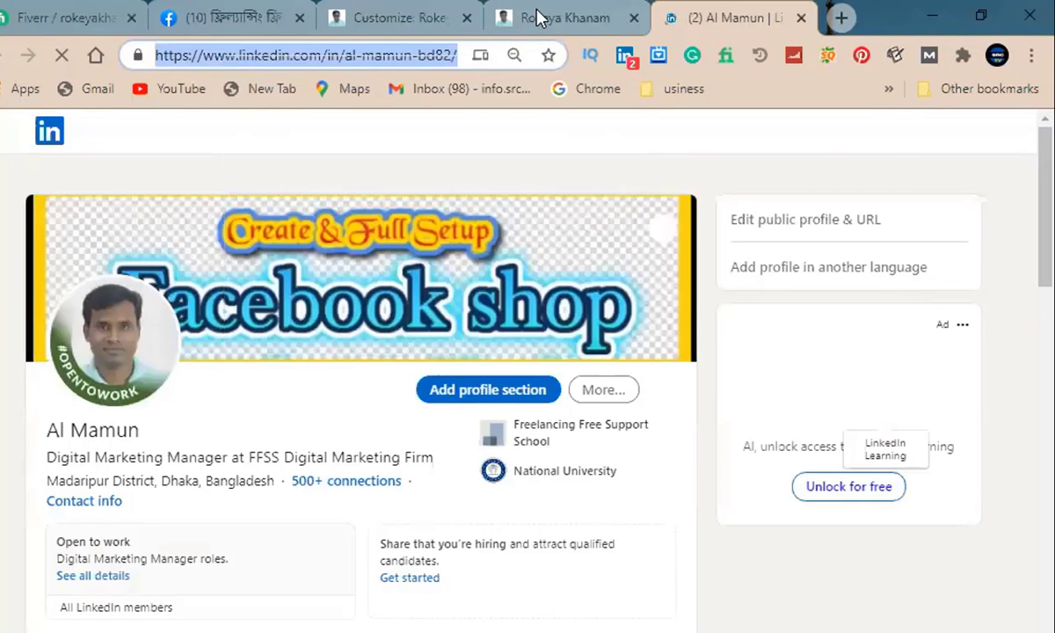
left_click(400, 18)
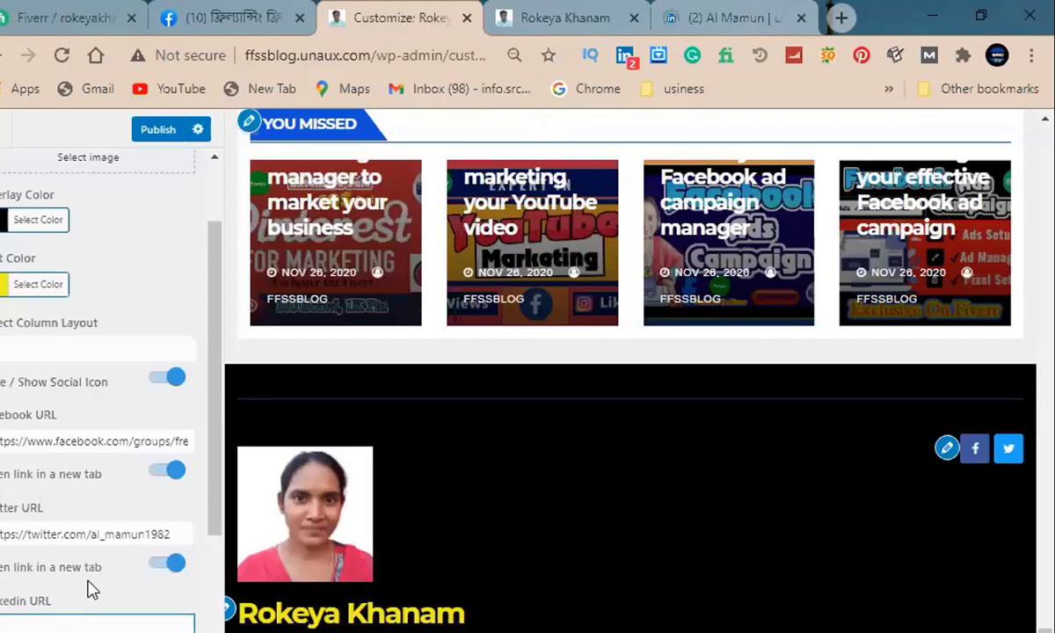
key("ctrl+v")
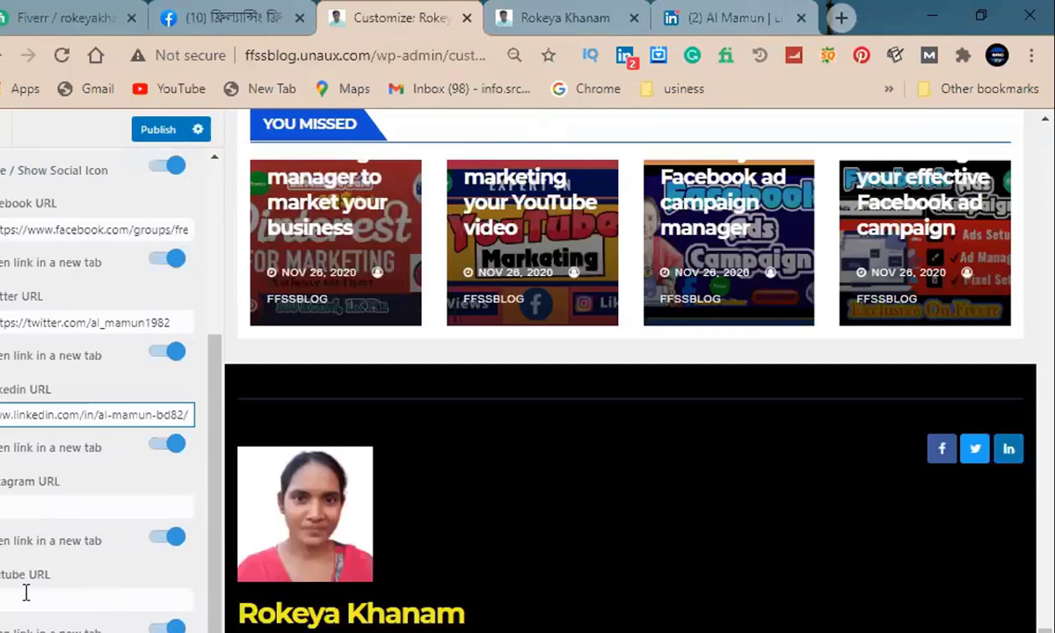
Close the LinkedIn page and open the YouTube channel linked in the live blog's header.
left_click(26, 603)
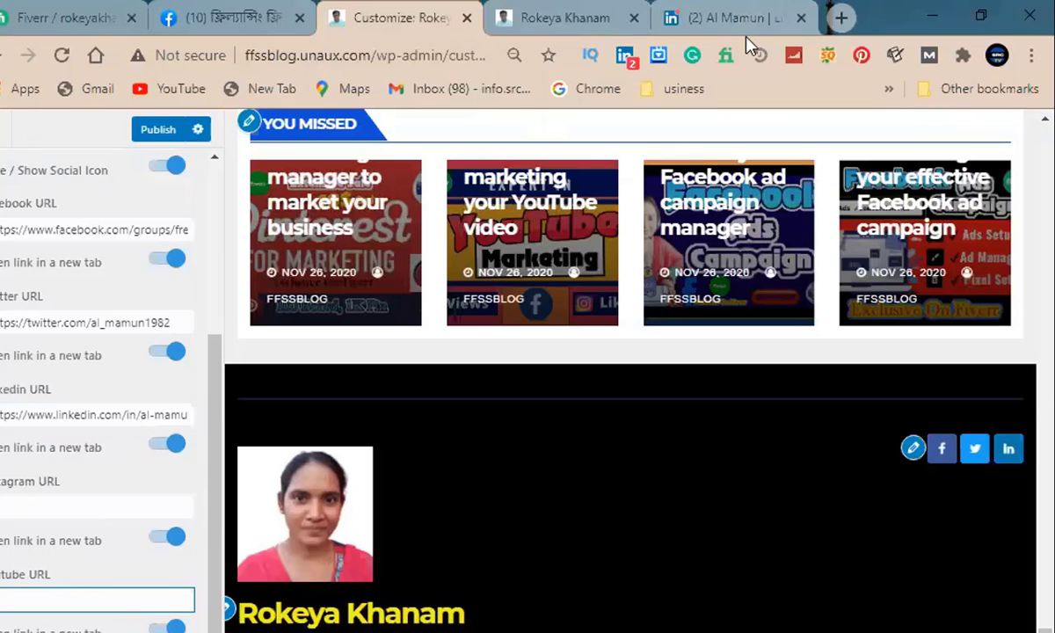
left_click(802, 18)
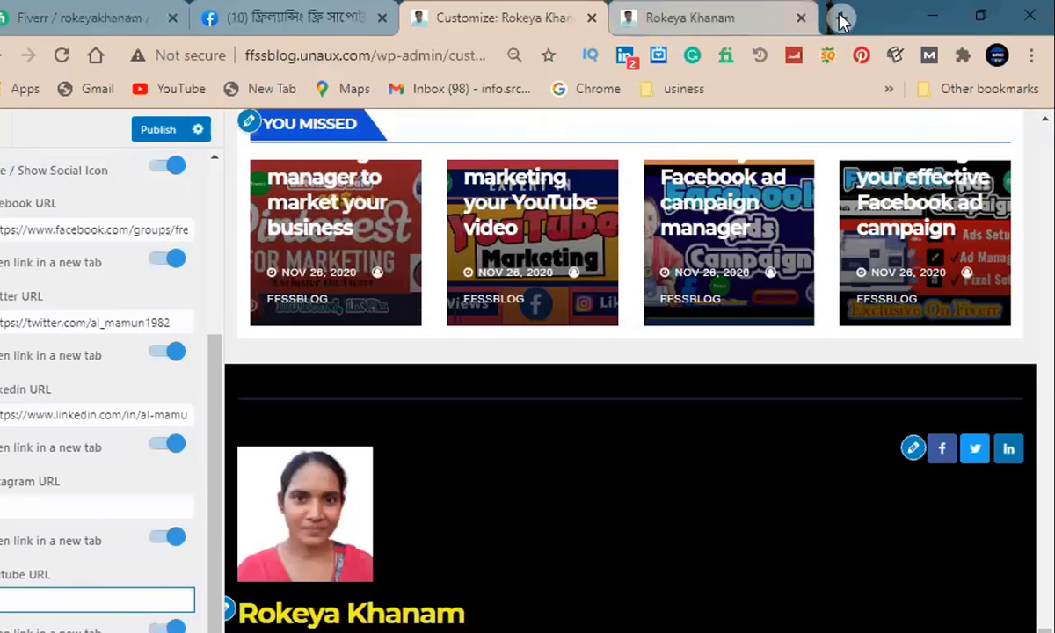
left_click(695, 18)
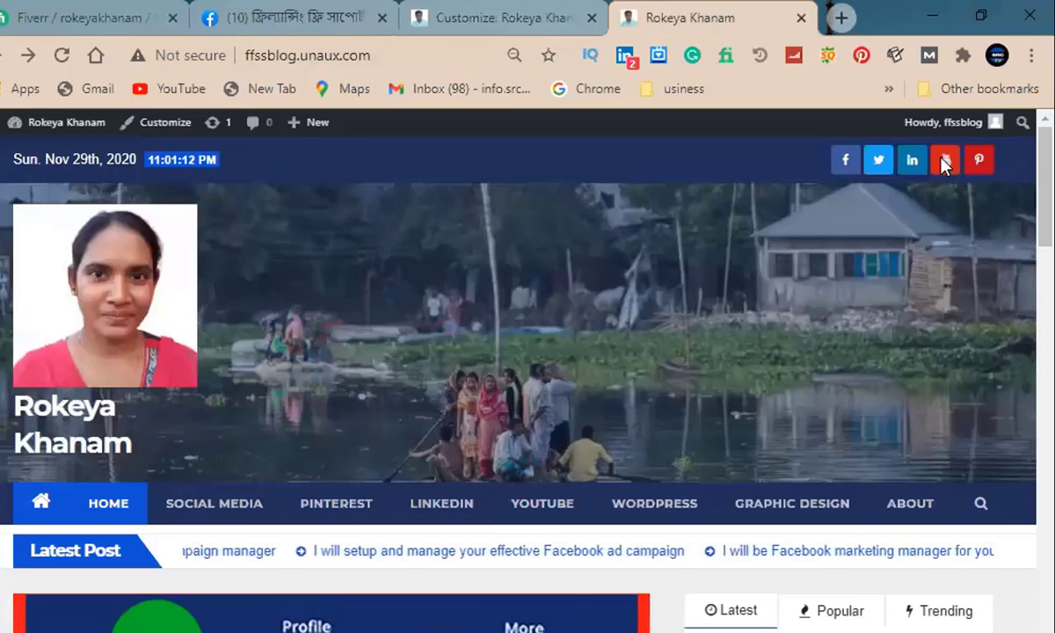
left_click(946, 161)
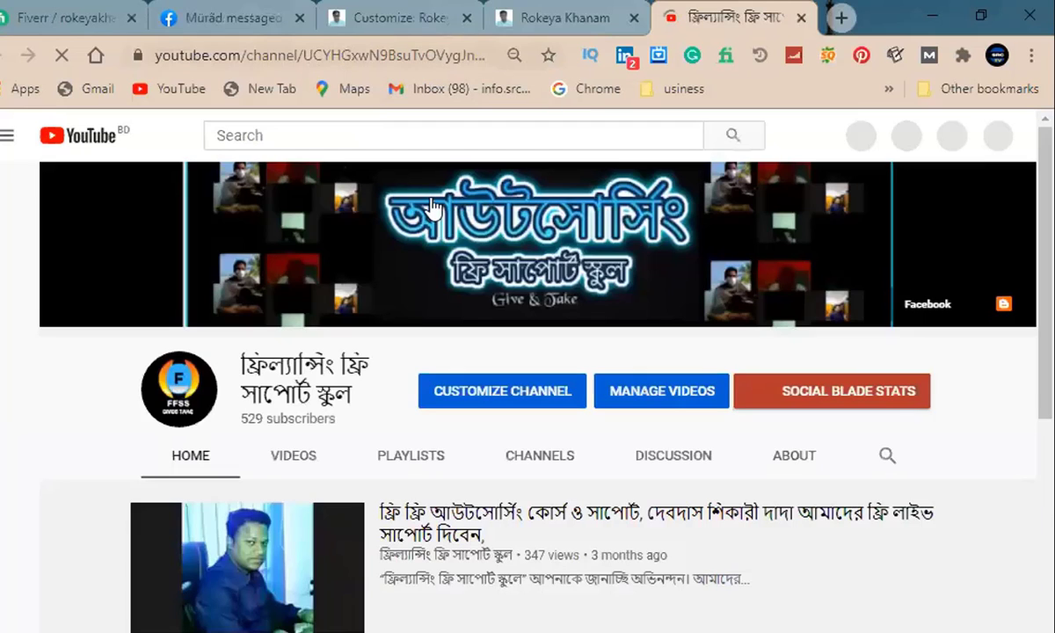
Copy the YouTube channel's full web address and paste it as the footer's YouTube URL in the customizer.
double_click(334, 56)
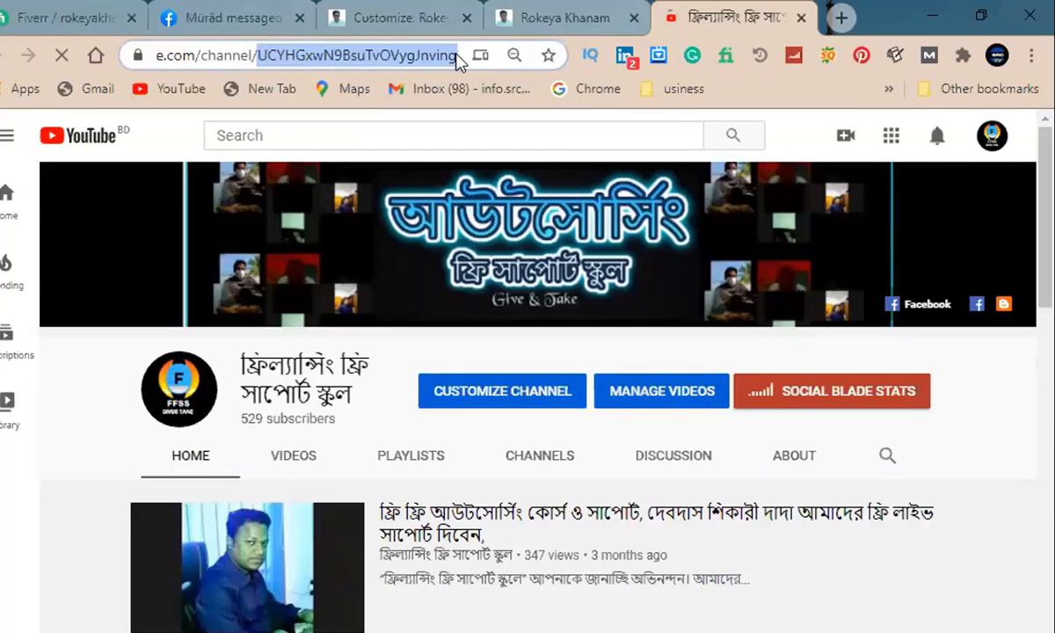
left_click(455, 54)
left_click_drag(459, 55, 58, 56)
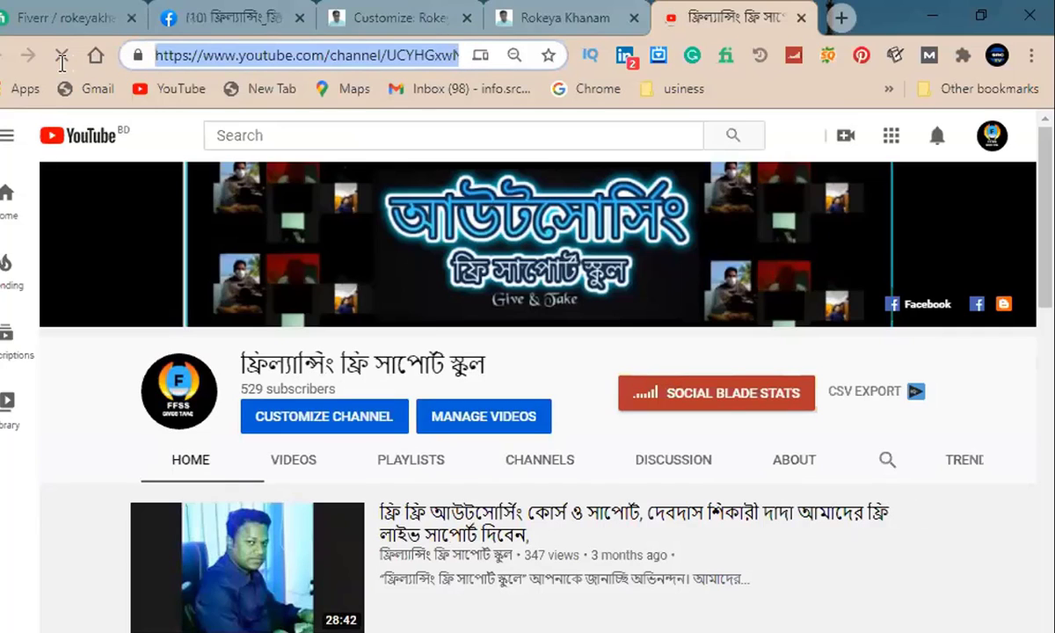
left_click(138, 56)
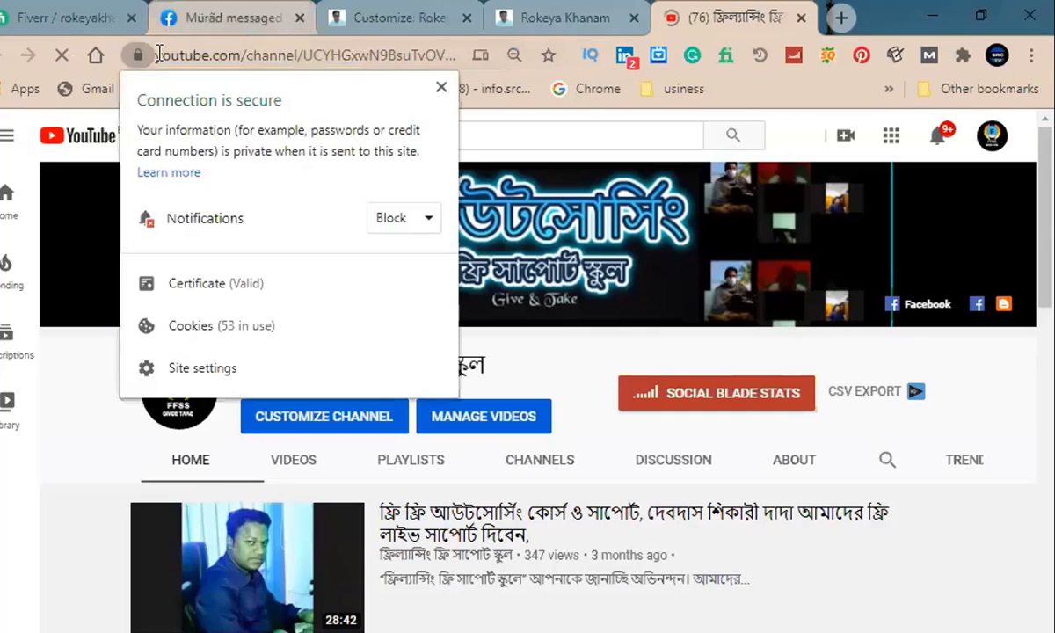
left_click(158, 54)
left_click_drag(281, 53, 554, 56)
right_click(345, 53)
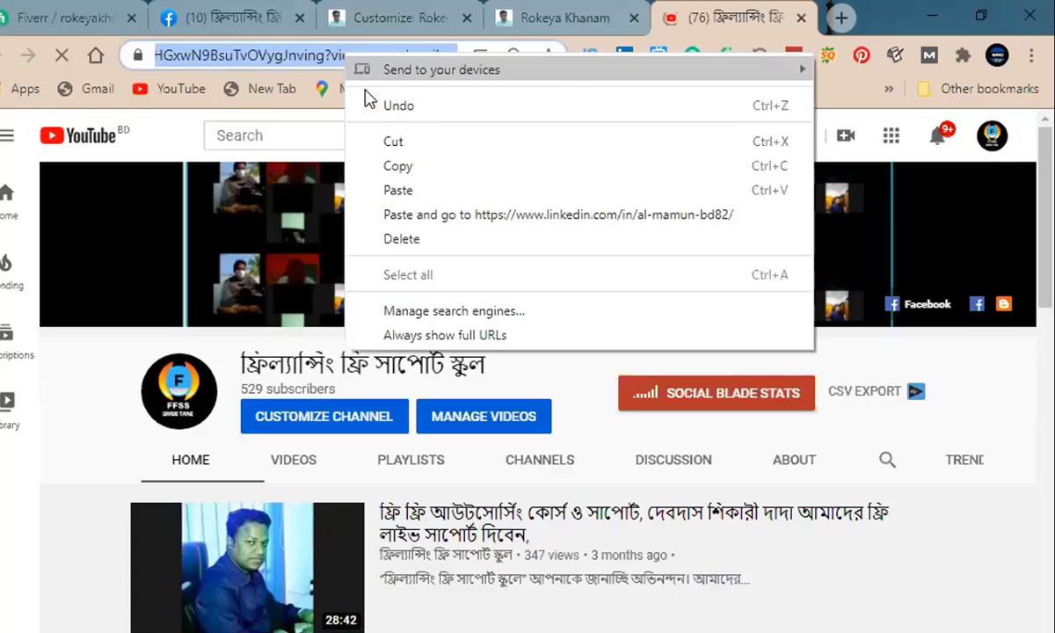
left_click(405, 173)
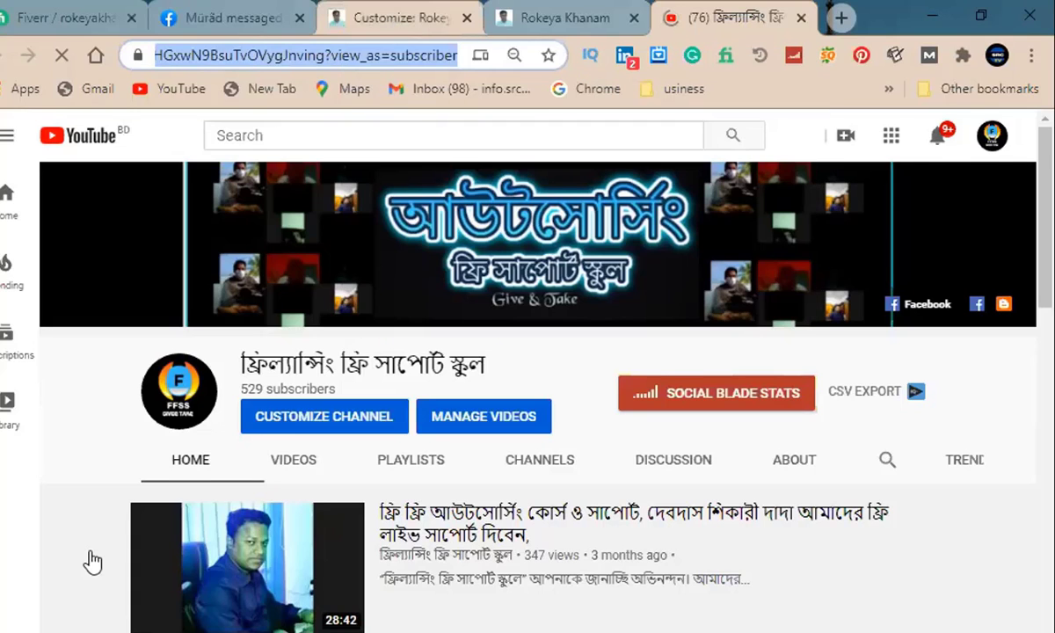
left_click(19, 601)
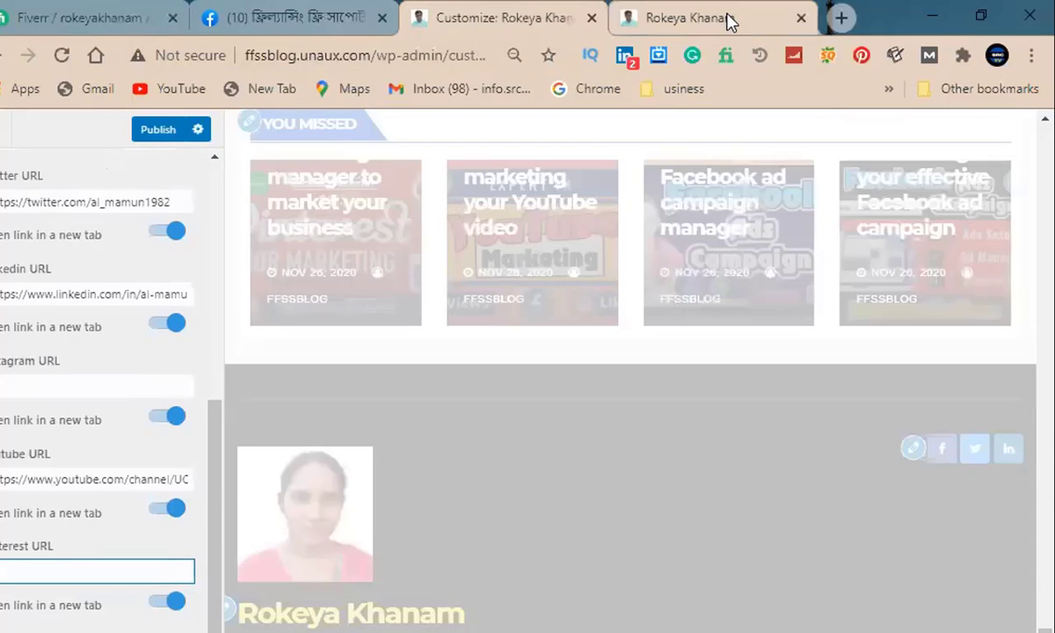
Open the Pinterest profile linked in the live blog's header and copy its full web address.
left_click(728, 21)
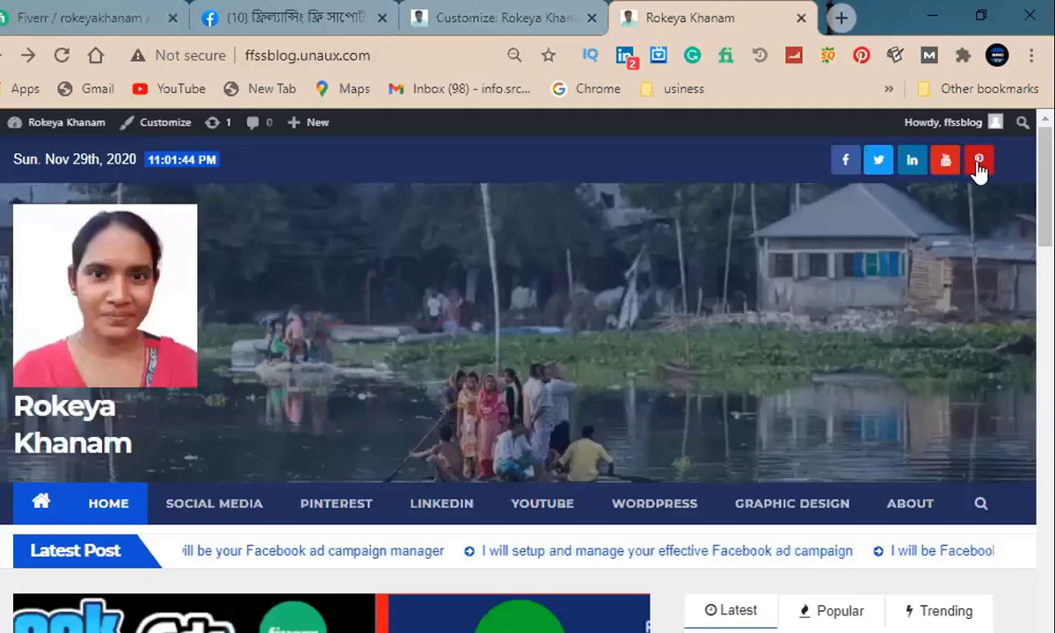
left_click(979, 162)
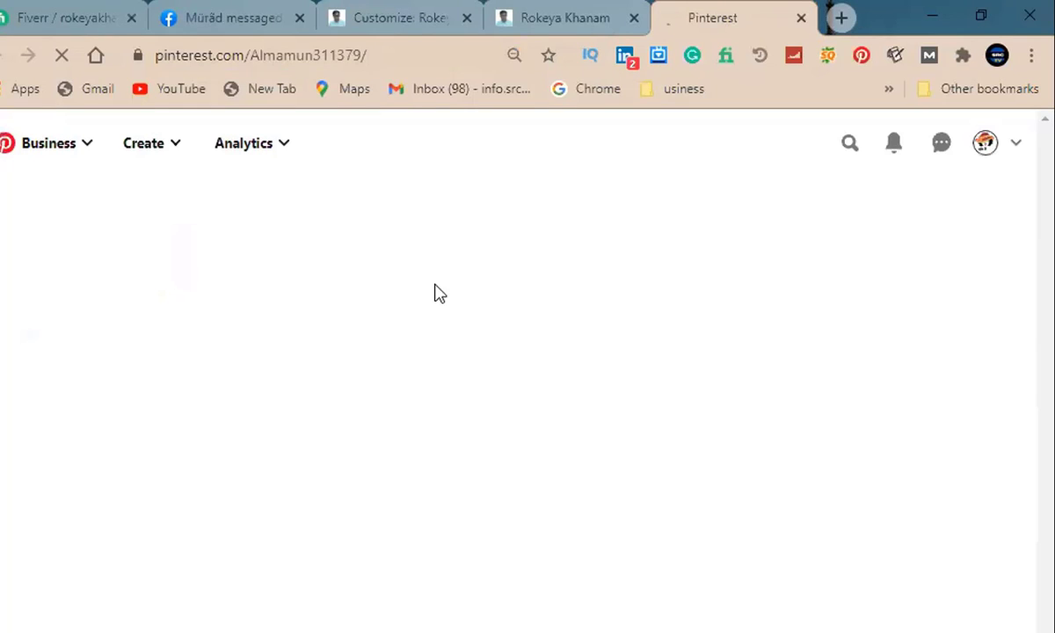
left_click(409, 54)
left_click_drag(424, 49, 36, 60)
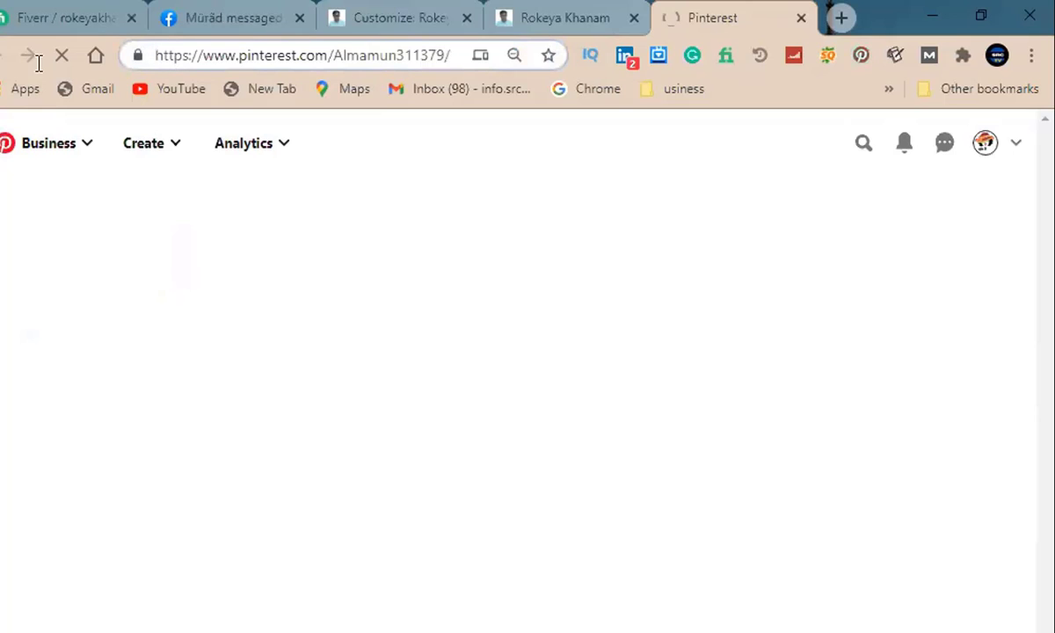
right_click(216, 58)
left_click(273, 169)
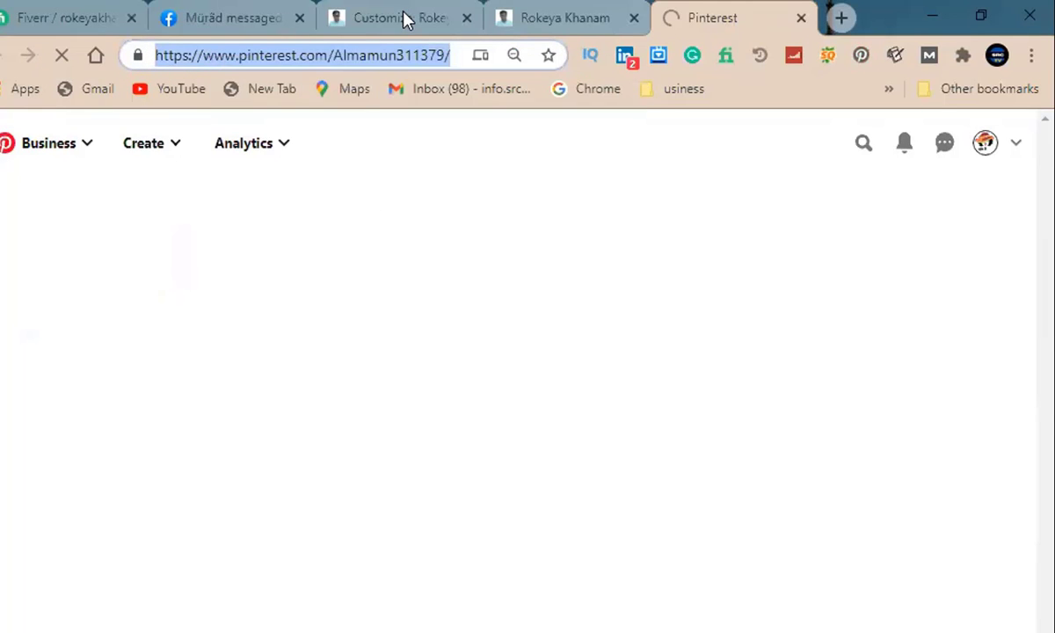
Paste the copied Pinterest profile address as the footer's Pinterest URL and publish the customizer changes.
left_click(403, 18)
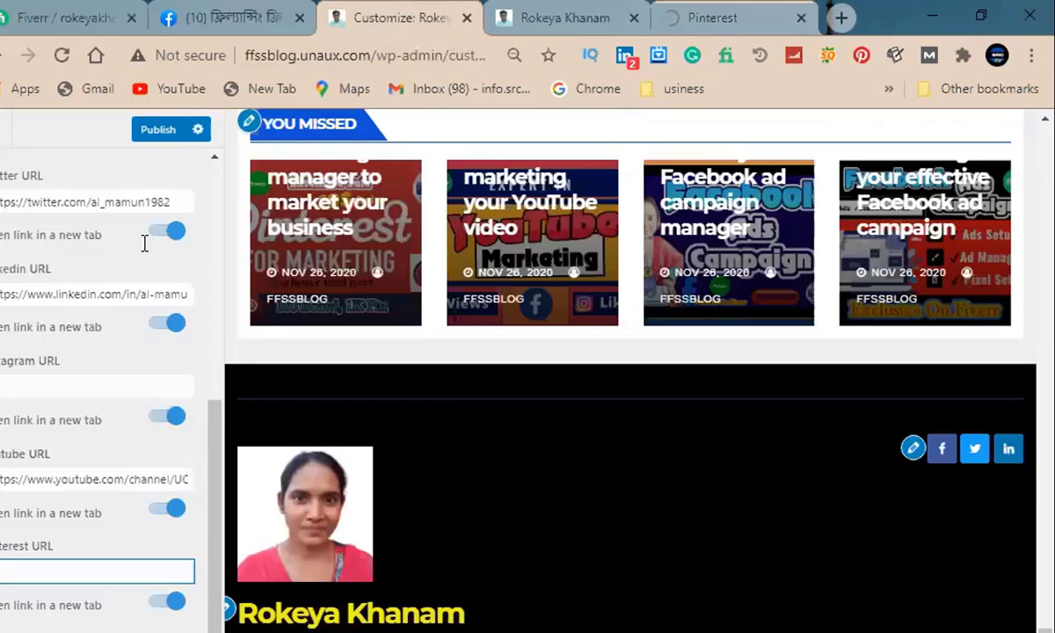
right_click(5, 577)
left_click(60, 384)
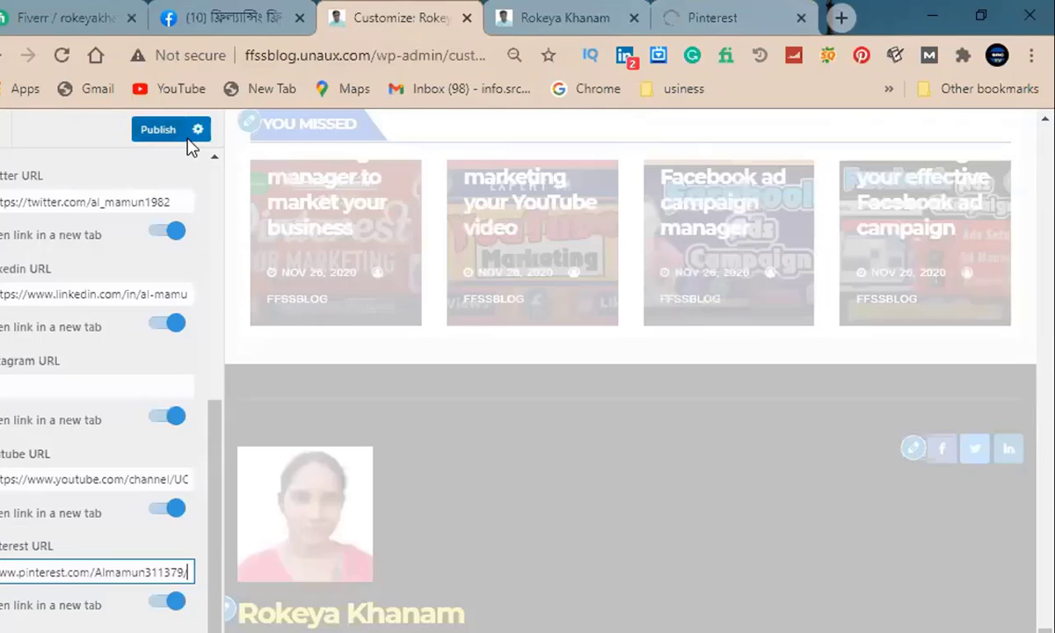
left_click(182, 136)
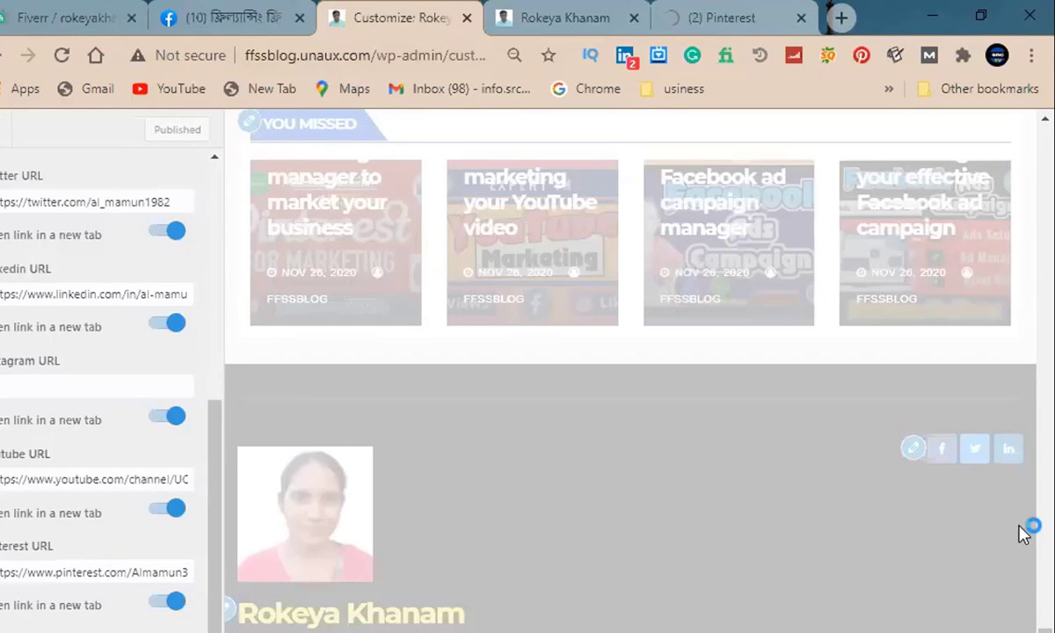
Close the Pinterest page and return from Footer Options to the Theme Options list in the customizer.
left_click(802, 17)
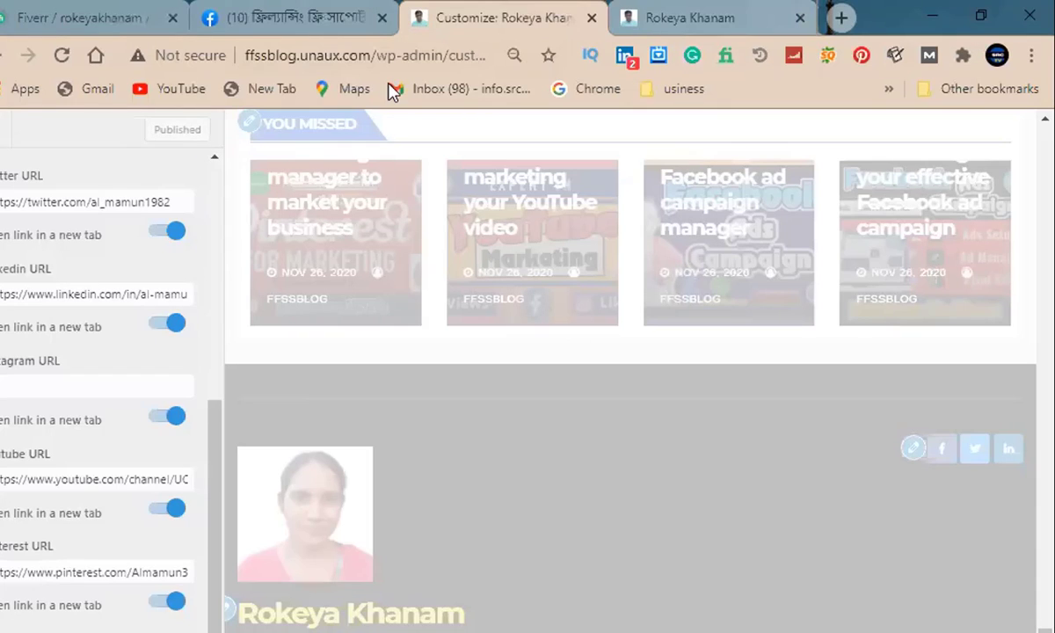
scroll(49, 475, "up", 1)
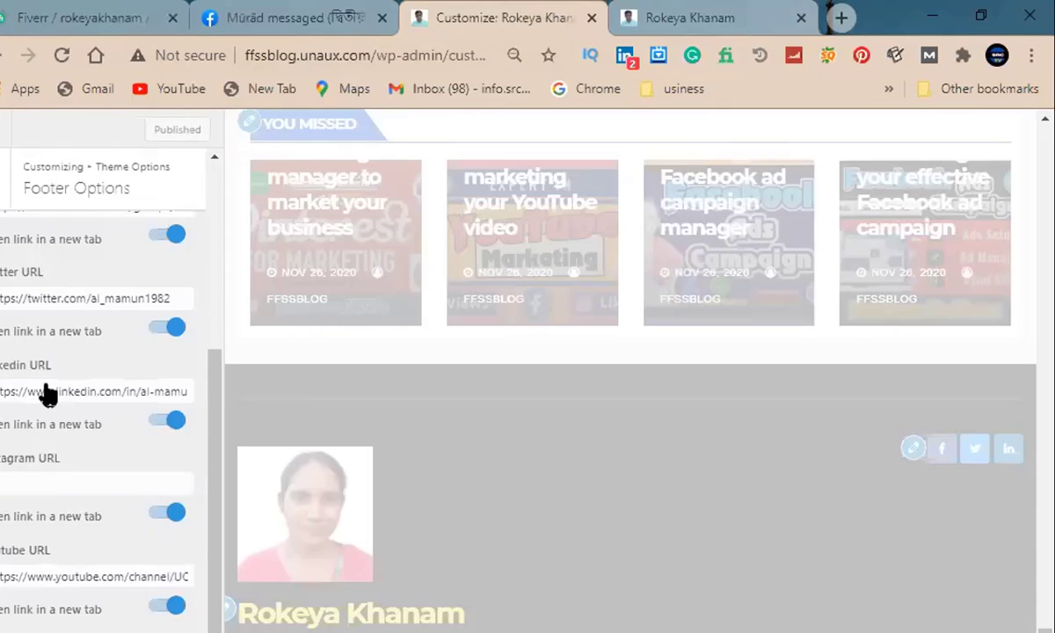
scroll(48, 393, "up", 4)
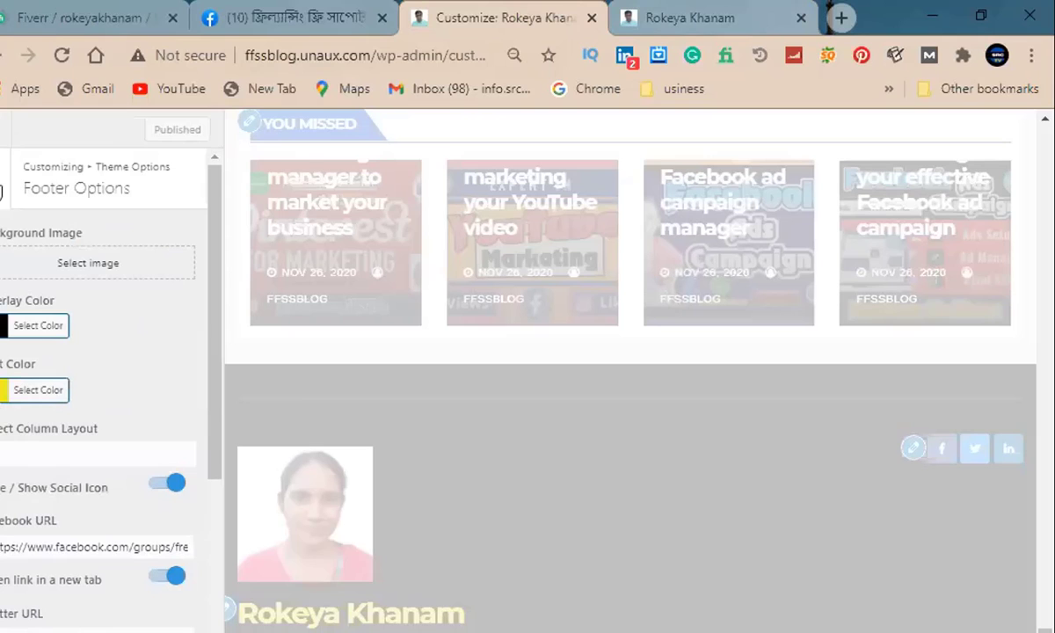
left_click(3, 188)
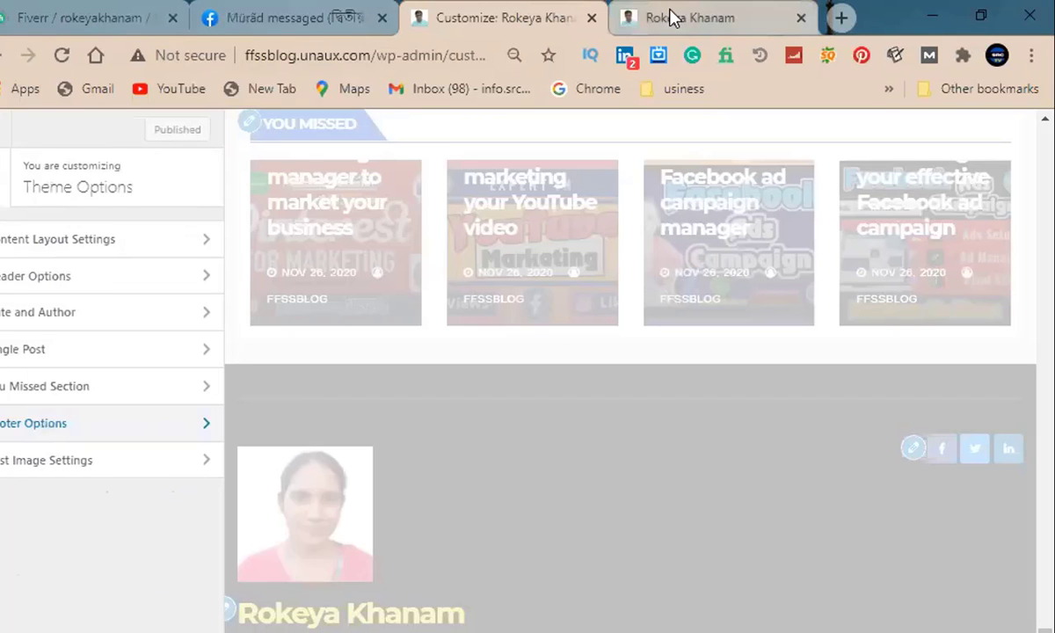
Switch to the live blog homepage and check the social icons in its footer.
left_click(670, 18)
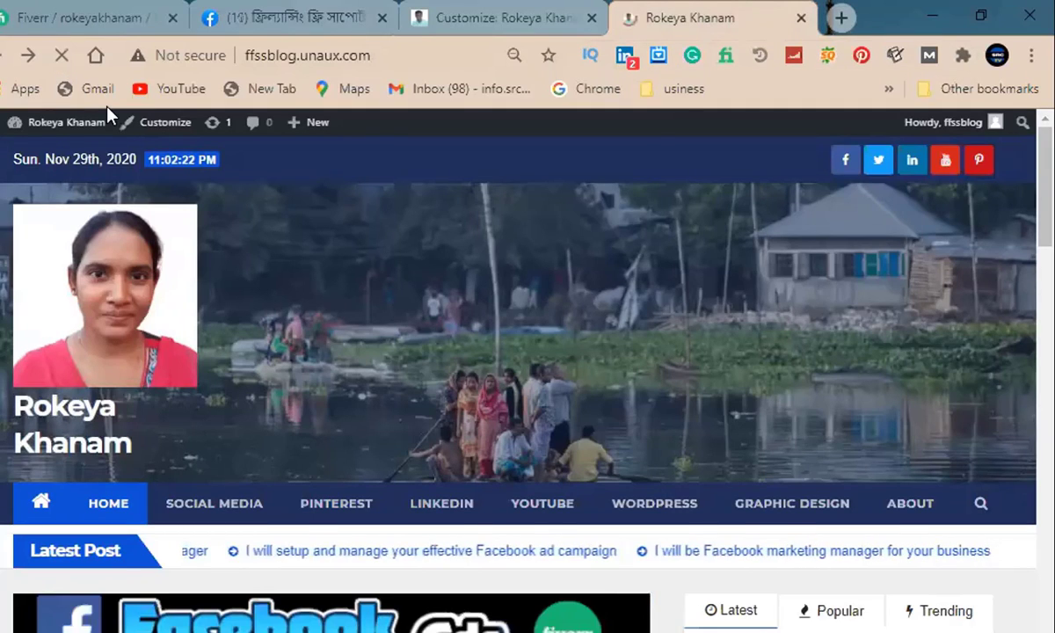
scroll(631, 369, "down", 3)
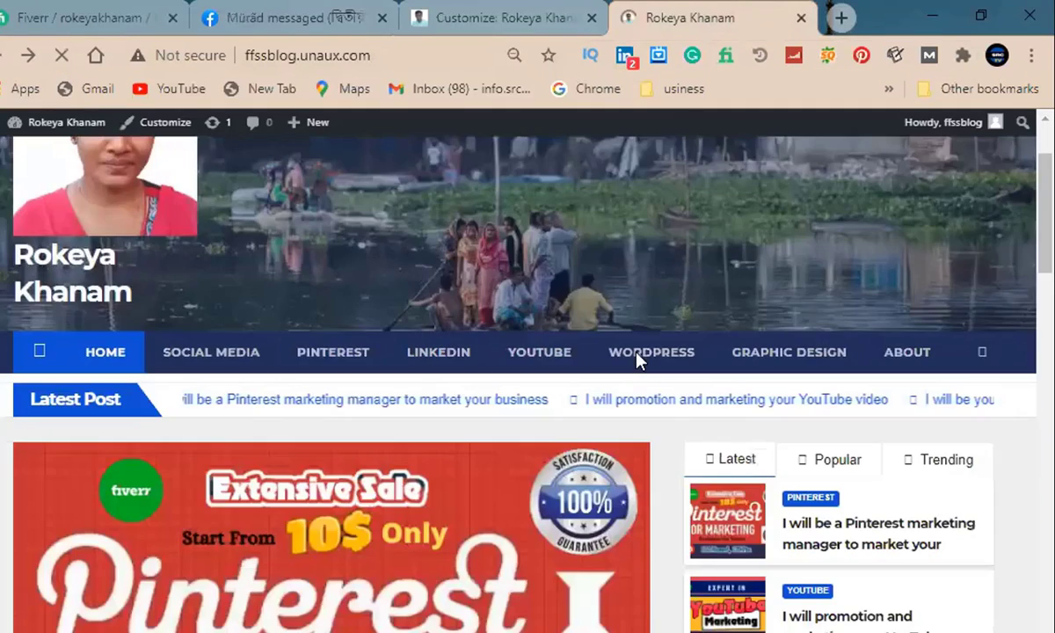
scroll(637, 357, "down", 10)
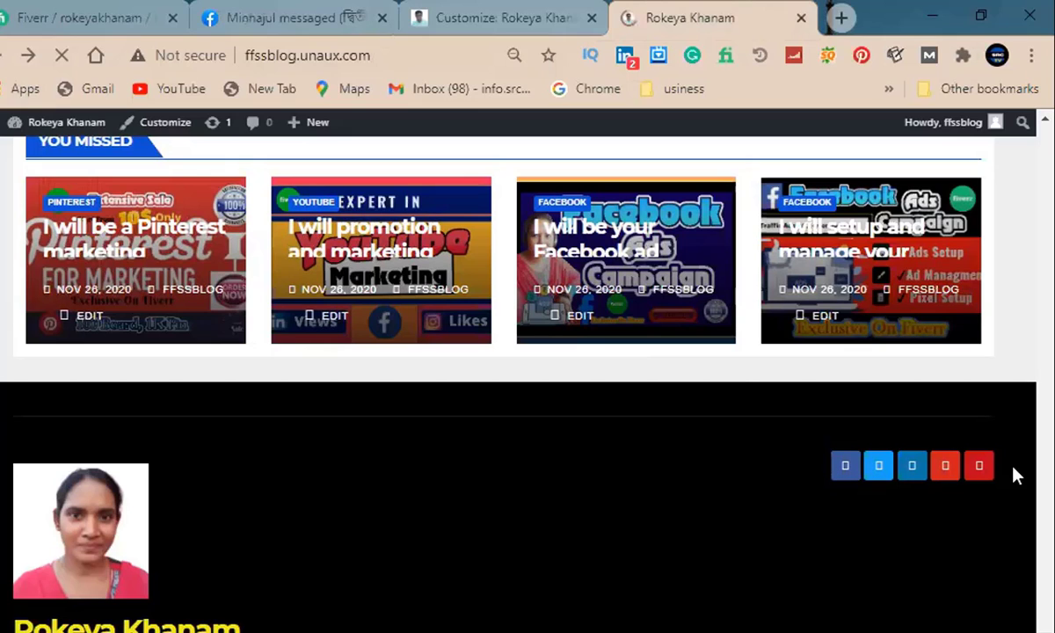
scroll(616, 341, "up", 15)
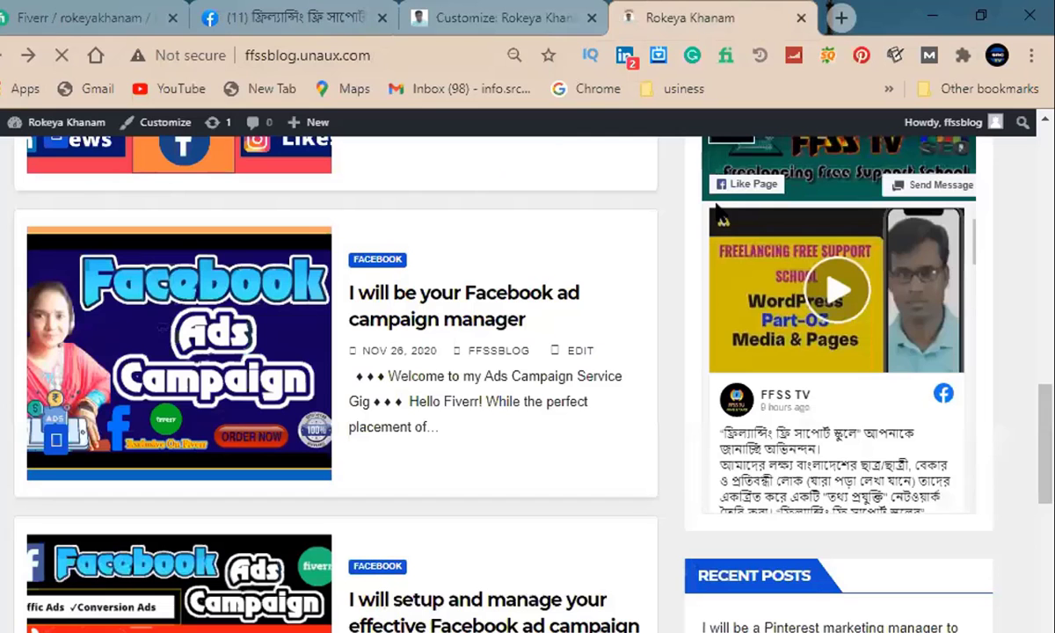
left_click(488, 16)
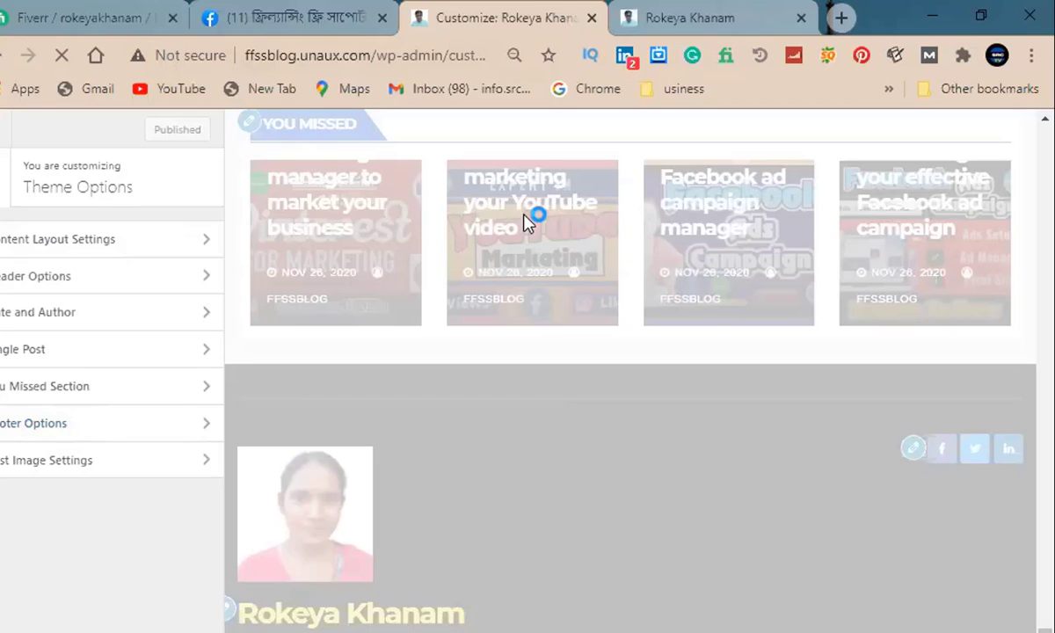
scroll(530, 214, "up", 5)
scroll(531, 220, "up", 5)
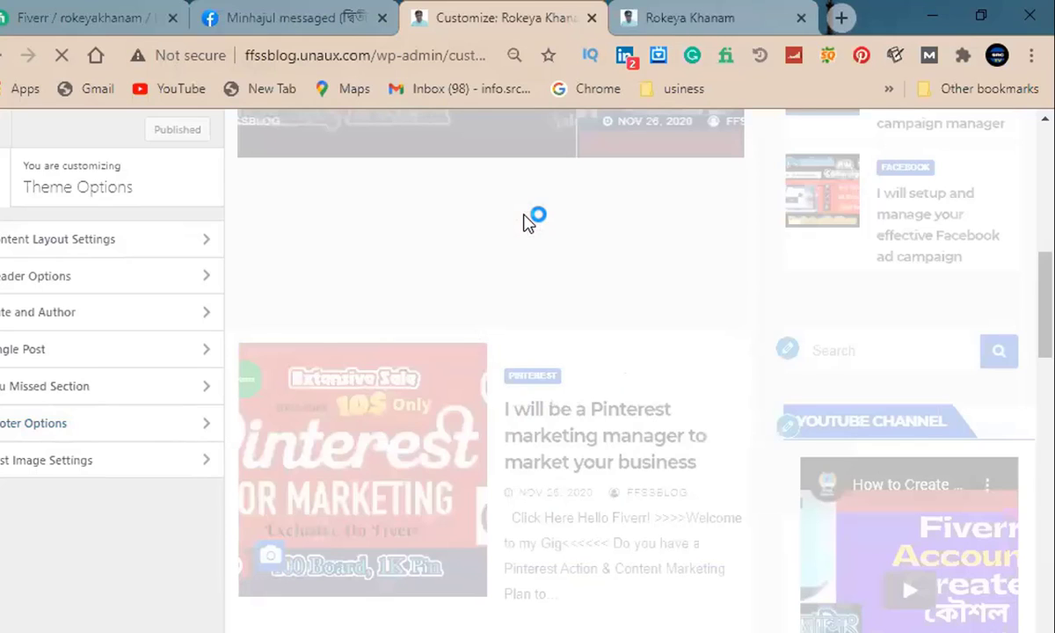
scroll(528, 220, "up", 5)
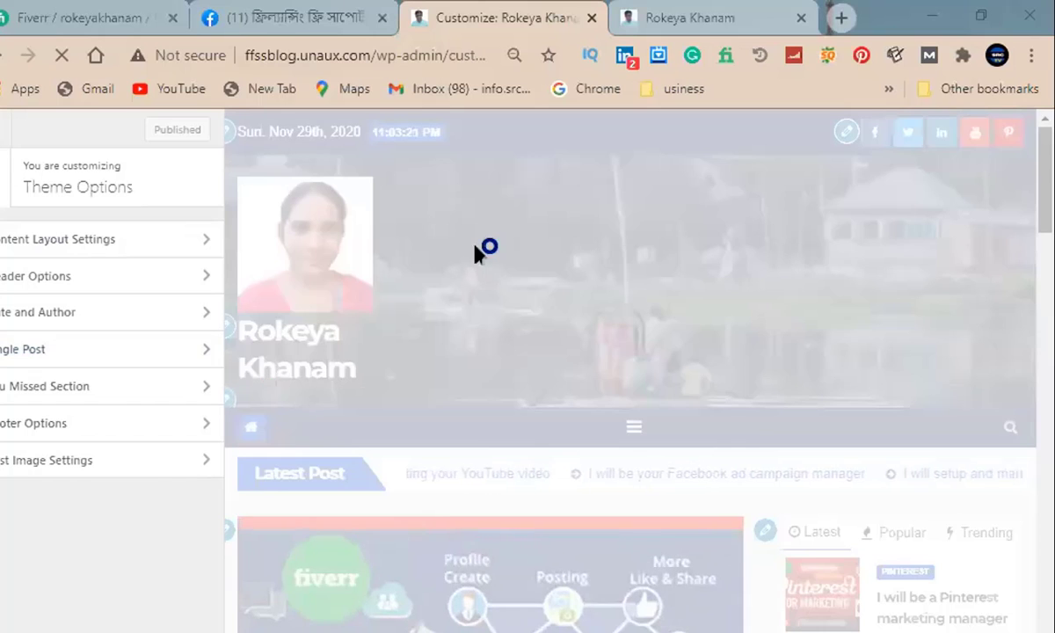
scroll(546, 281, "down", 5)
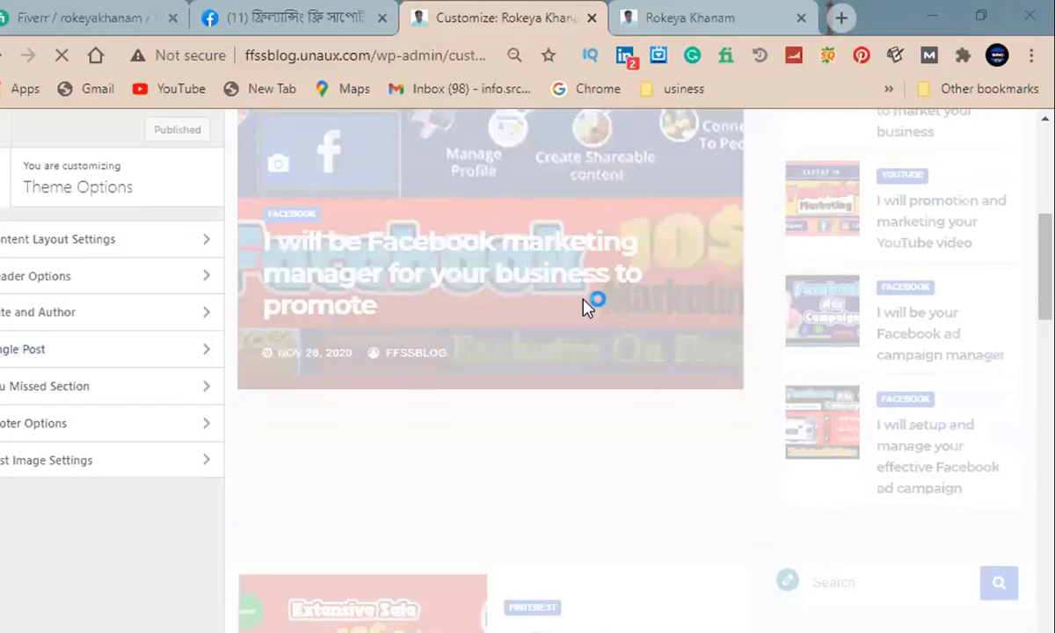
left_click(307, 19)
left_click(498, 21)
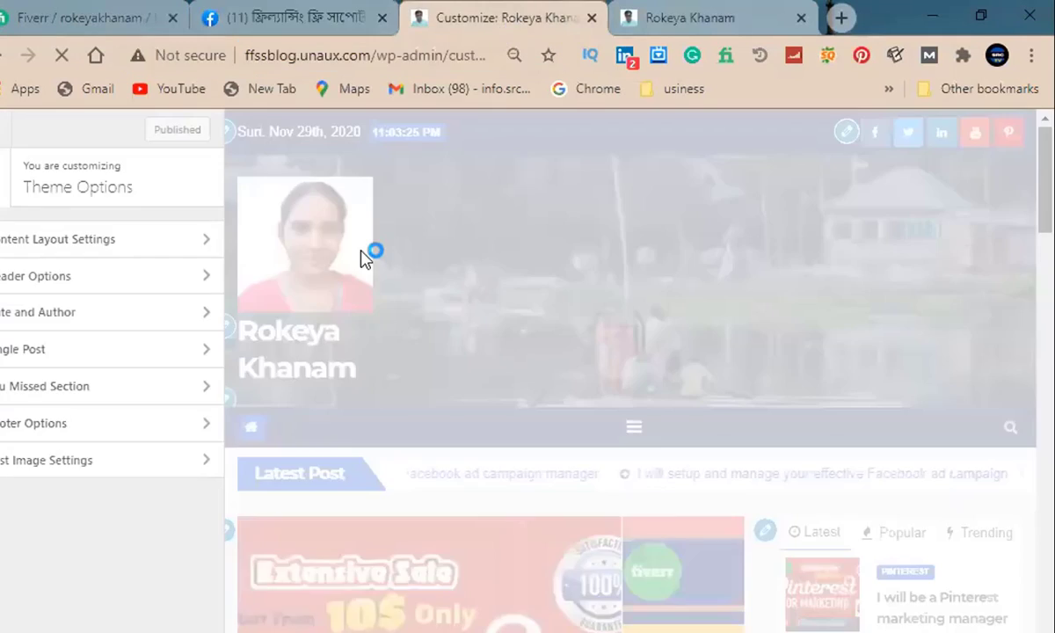
scroll(494, 352, "down", 5)
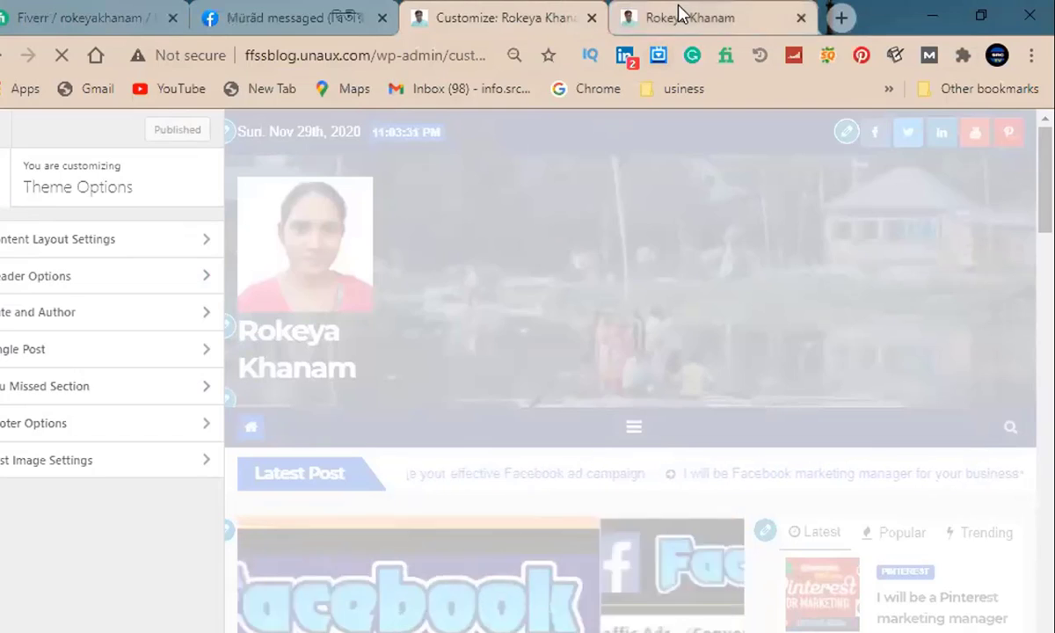
left_click(646, 13)
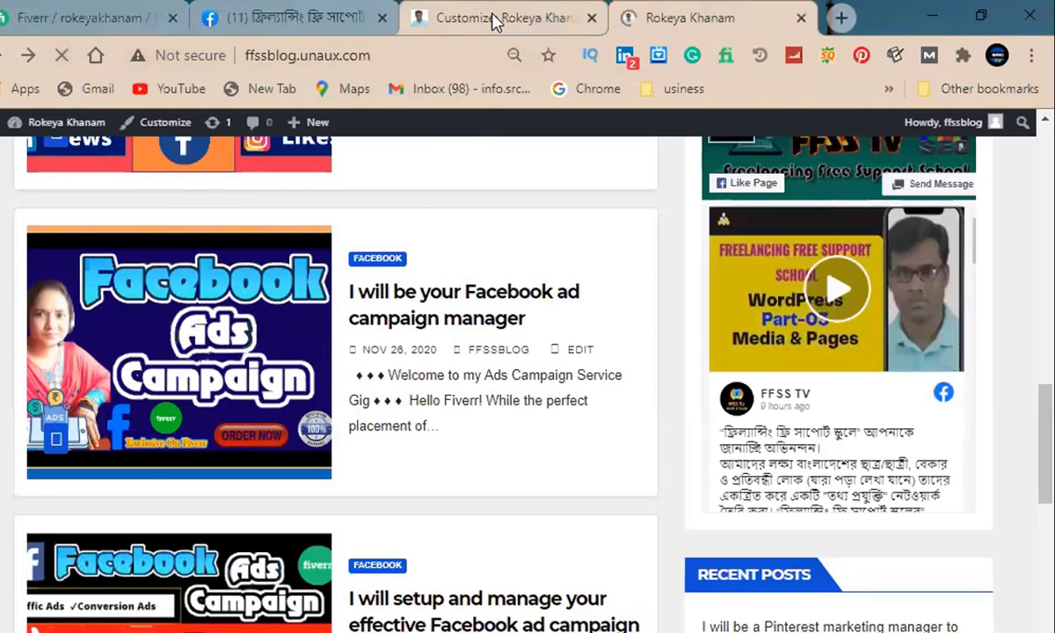
Return to the customizer and set the post image display type to Auto Height Post Image in Post Image Settings.
left_click(494, 20)
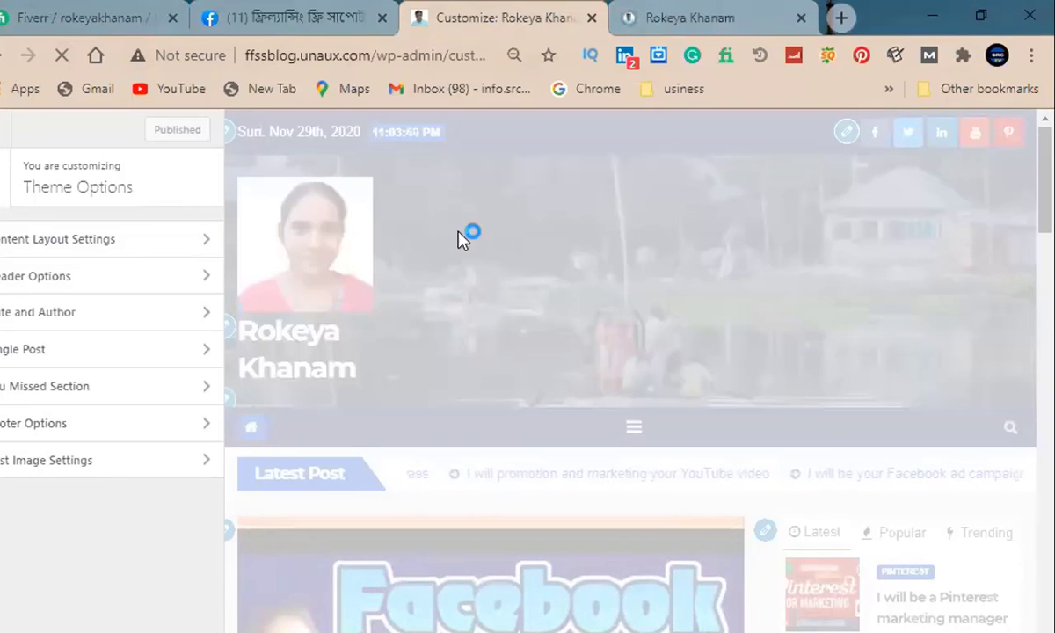
scroll(519, 239, "down", 5)
scroll(519, 239, "up", 5)
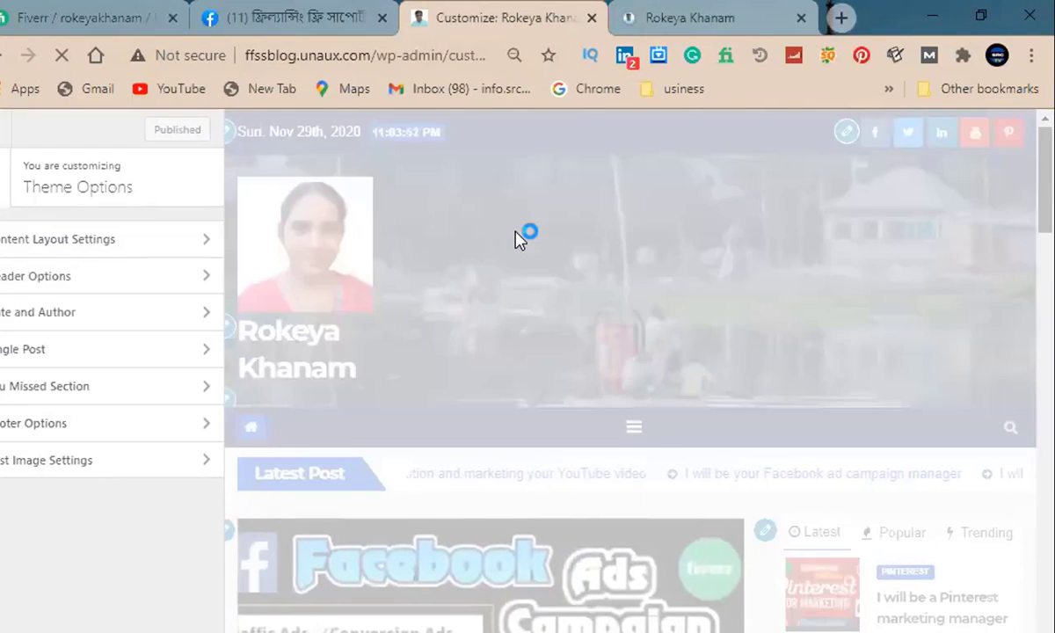
scroll(519, 239, "down", 6)
scroll(518, 239, "down", 15)
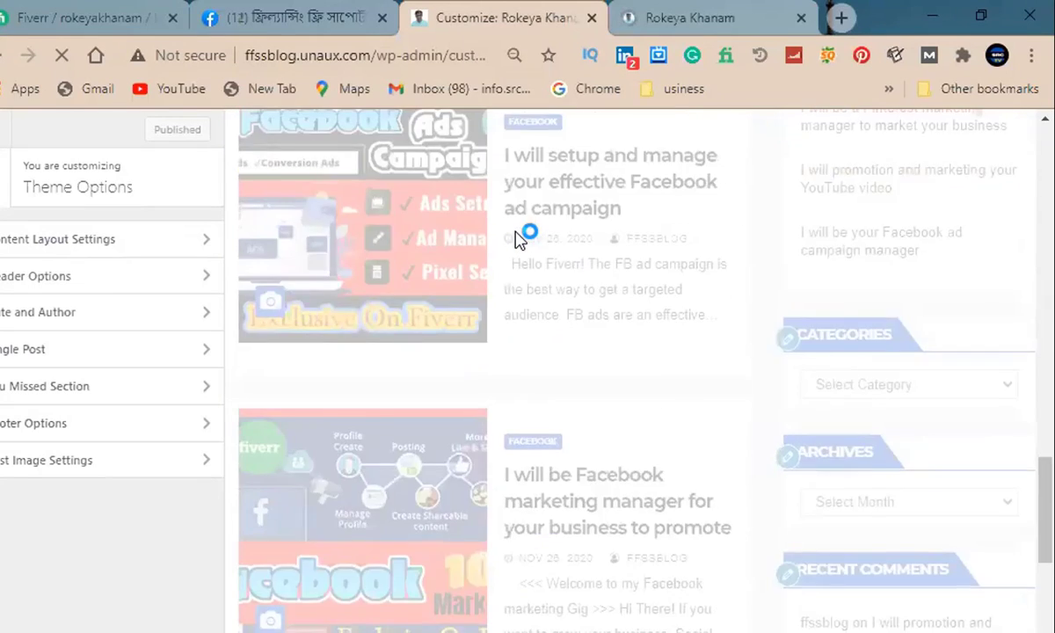
scroll(519, 239, "up", 15)
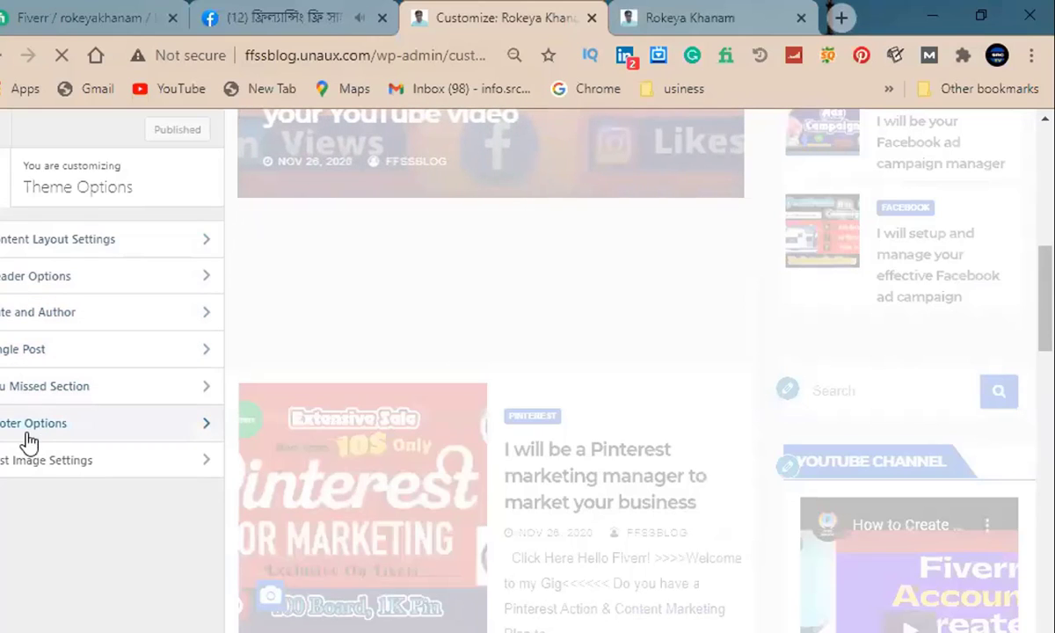
left_click(70, 470)
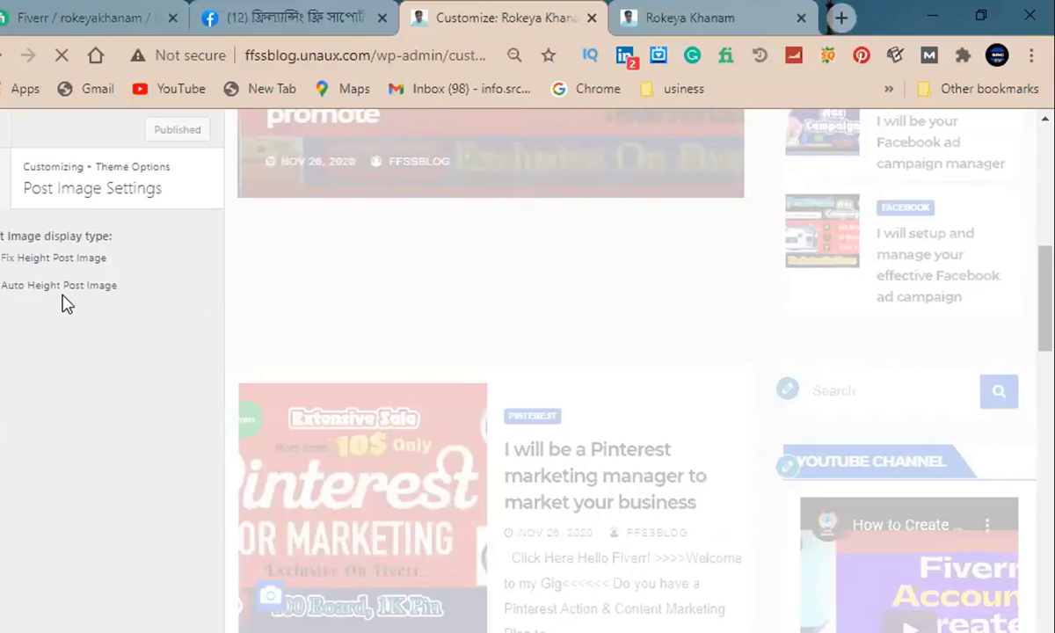
left_click(2, 283)
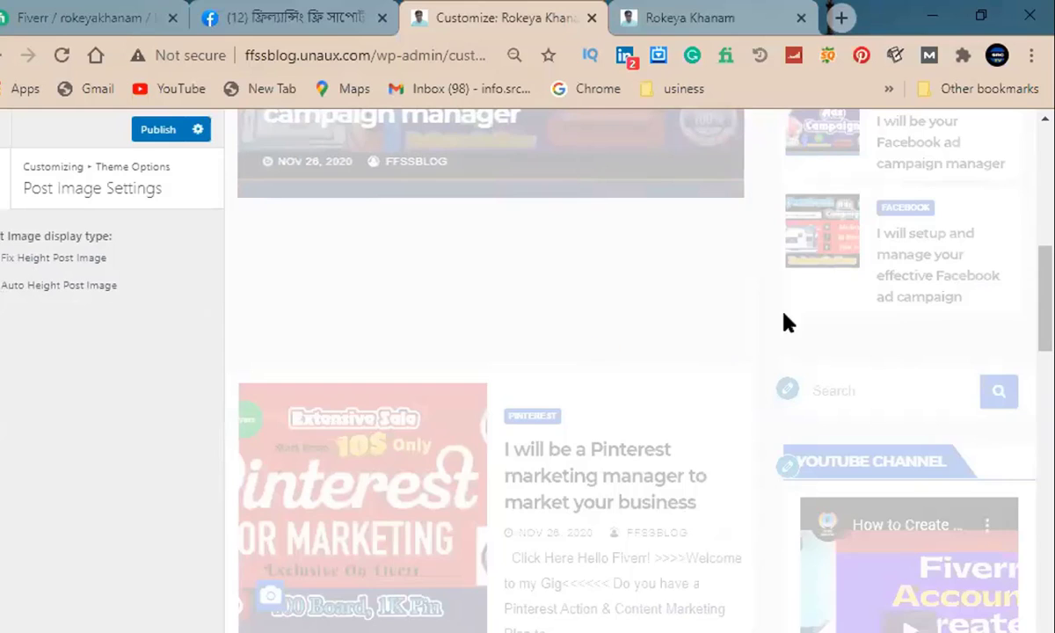
Look over the header and upper posts in the customizer preview with the selected image display type.
scroll(582, 422, "up", 10)
scroll(583, 405, "up", 2)
scroll(583, 406, "down", 5)
scroll(583, 406, "up", 5)
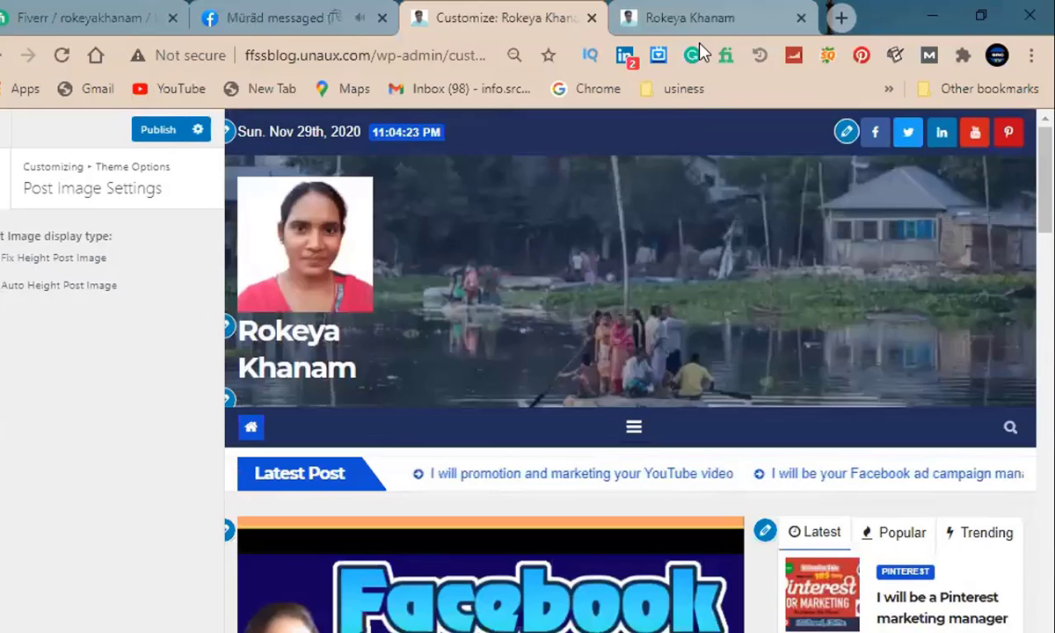
Reload the live blog homepage and inspect it down to the You Missed section and footer.
left_click(694, 19)
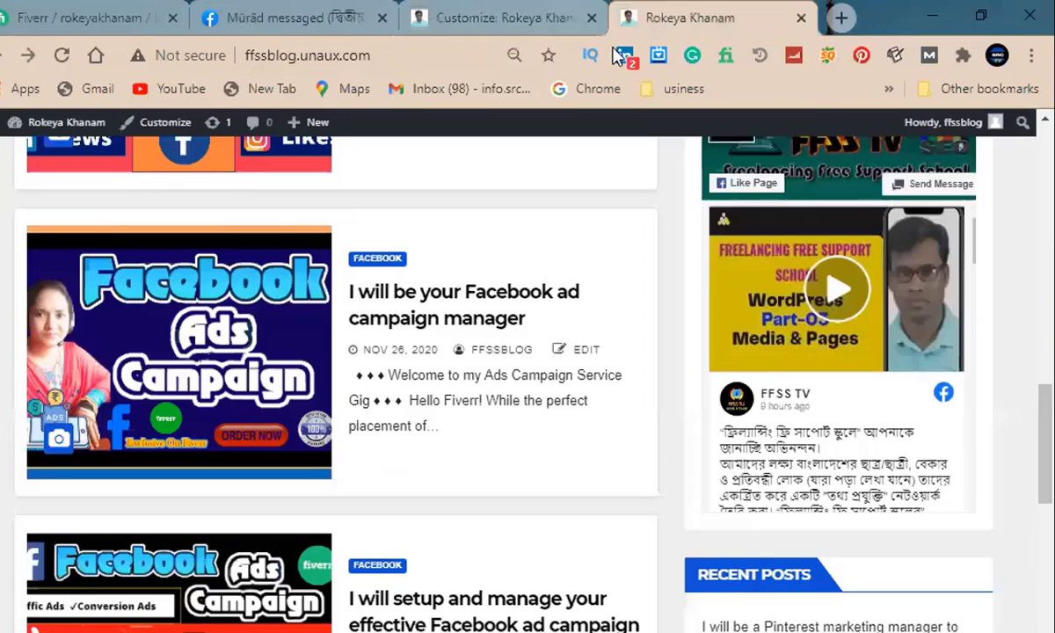
left_click(62, 55)
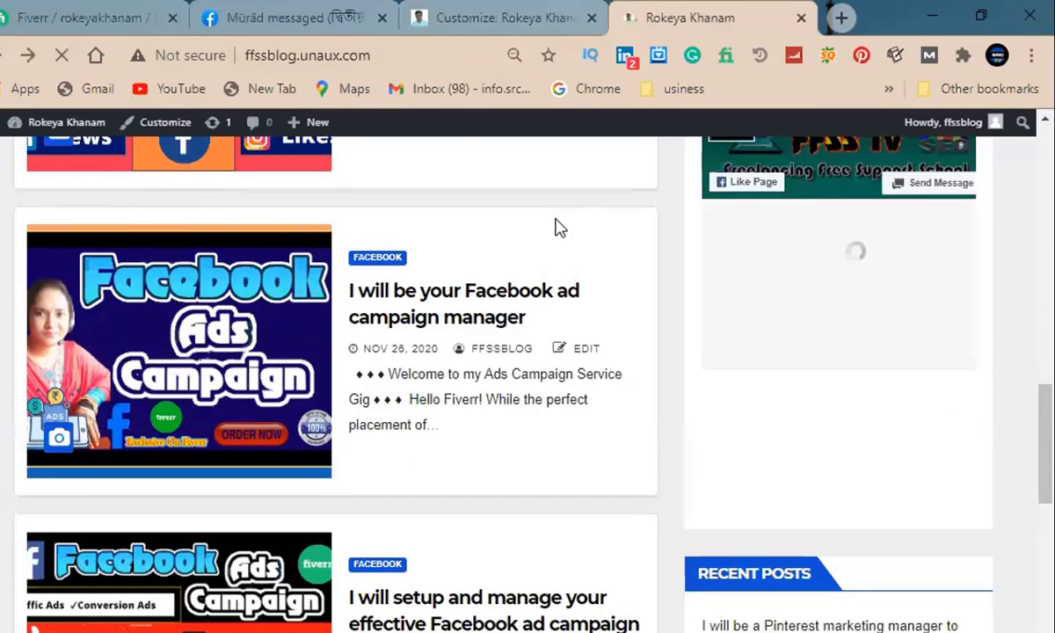
scroll(560, 227, "down", 1)
scroll(560, 227, "down", 10)
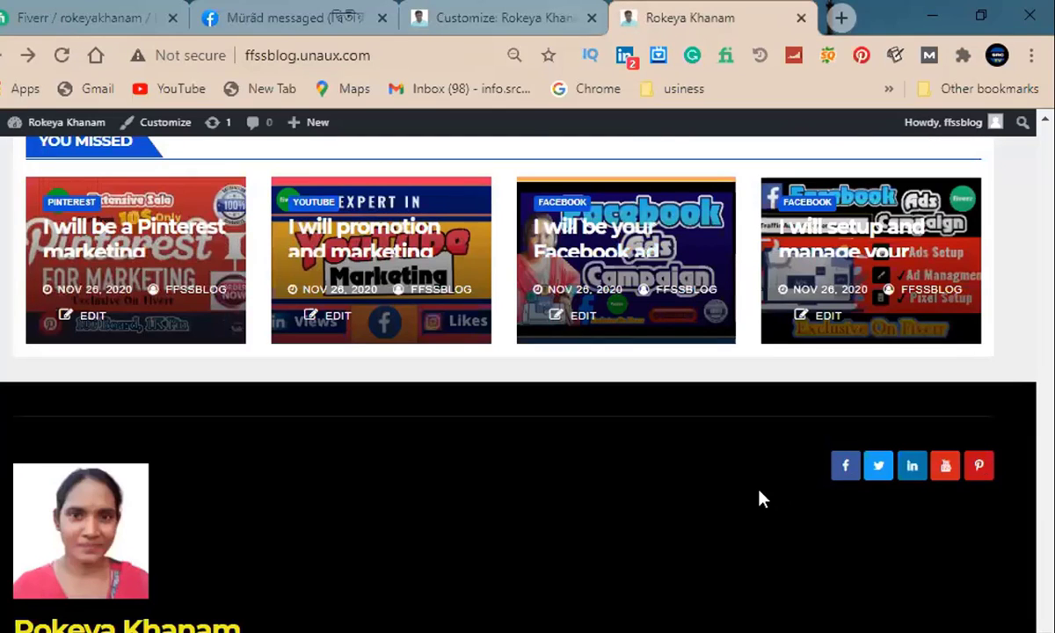
scroll(511, 365, "up", 10)
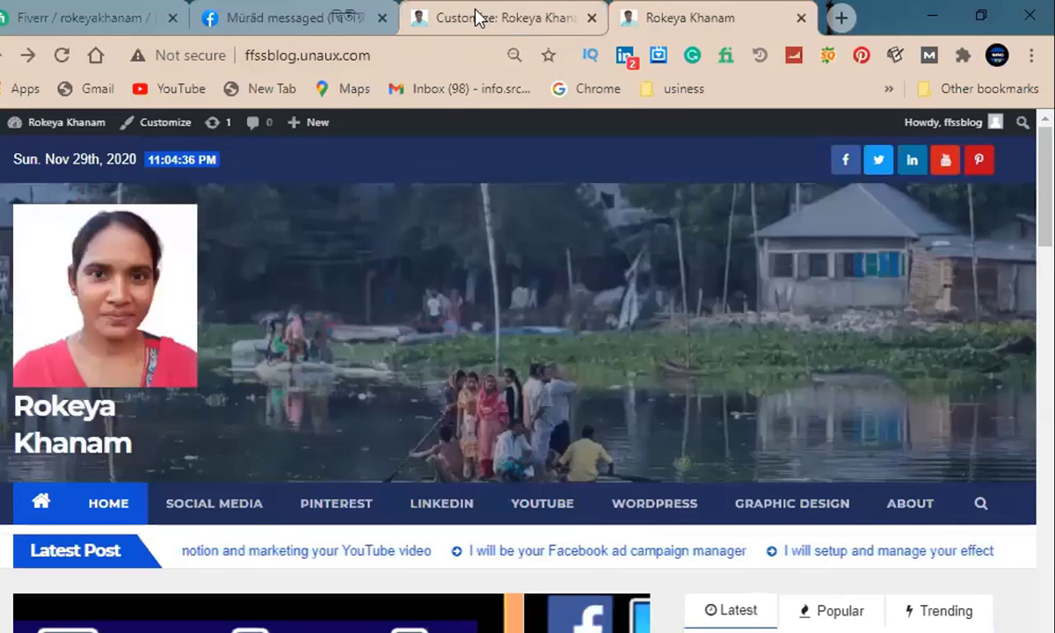
Return to the customizer and examine the slider and post list images throughout the preview.
left_click(476, 17)
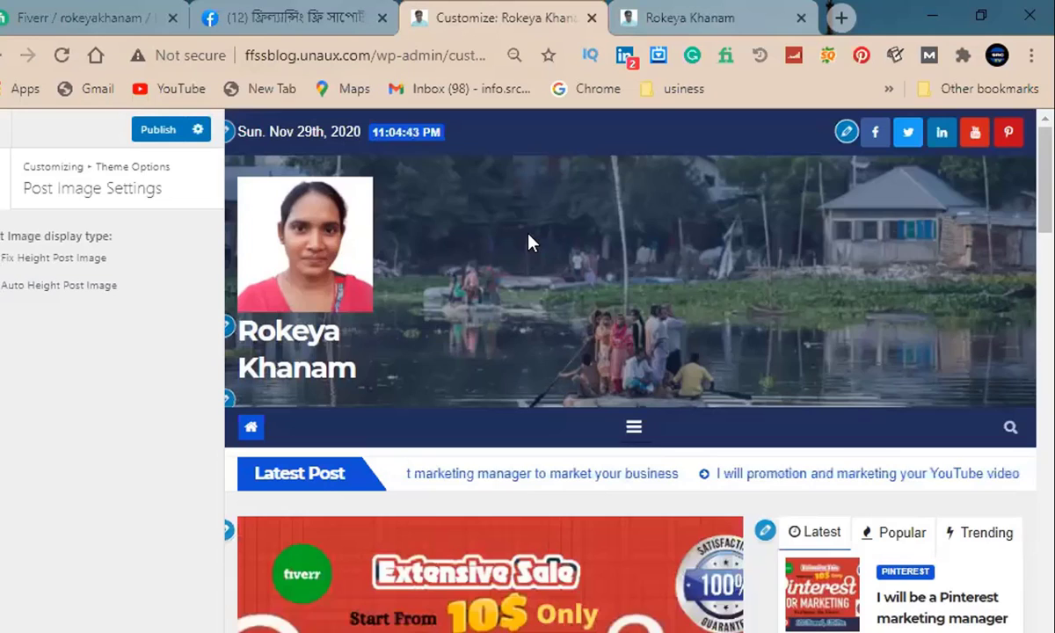
scroll(614, 297, "down", 5)
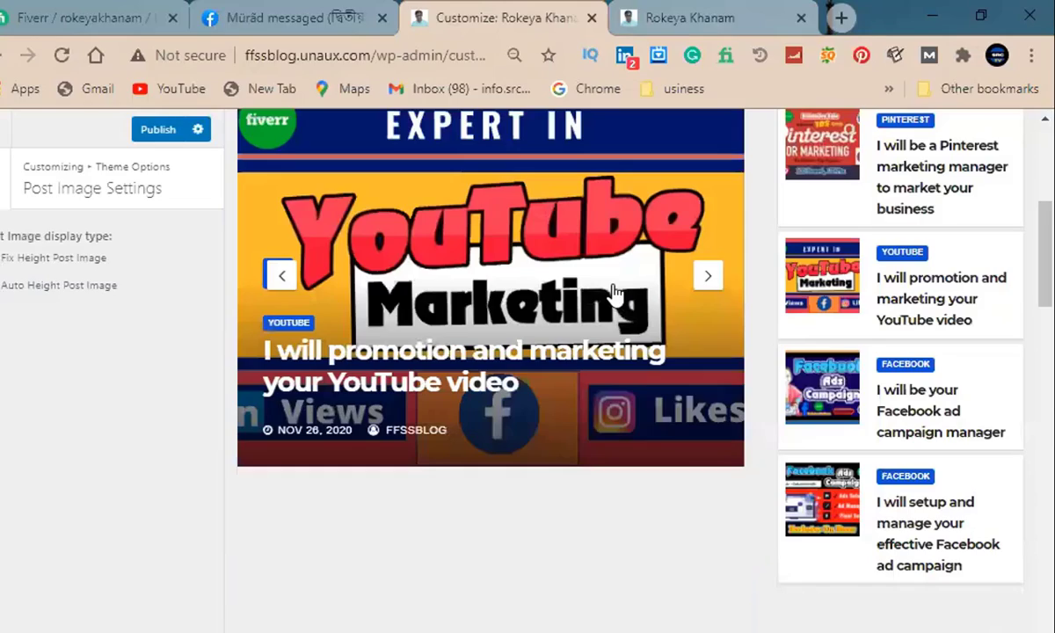
scroll(613, 290, "down", 5)
scroll(613, 295, "down", 7)
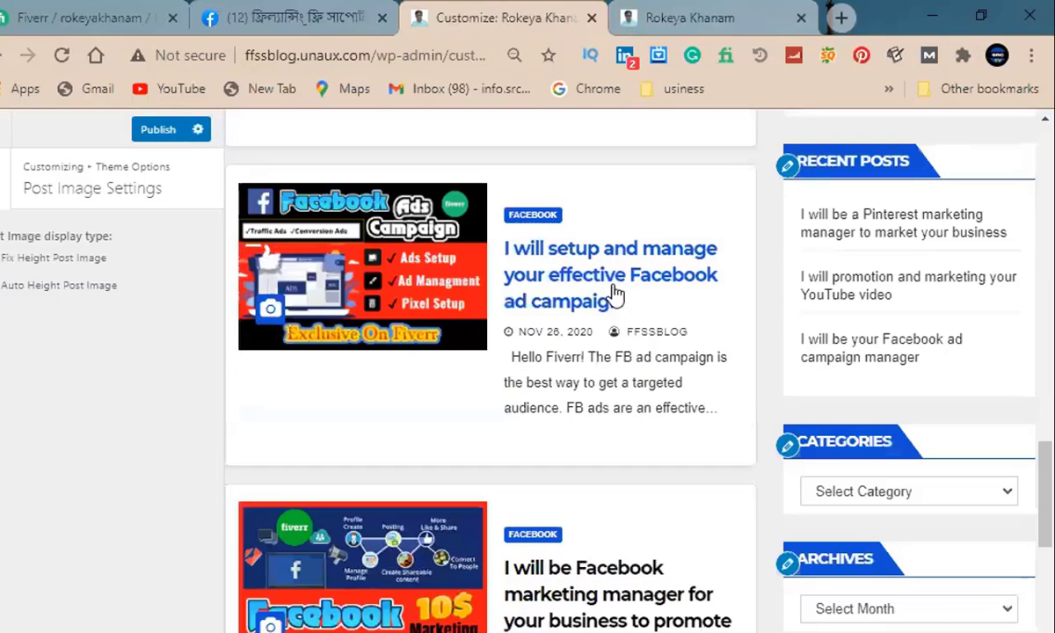
scroll(614, 286, "up", 5)
scroll(614, 290, "up", 10)
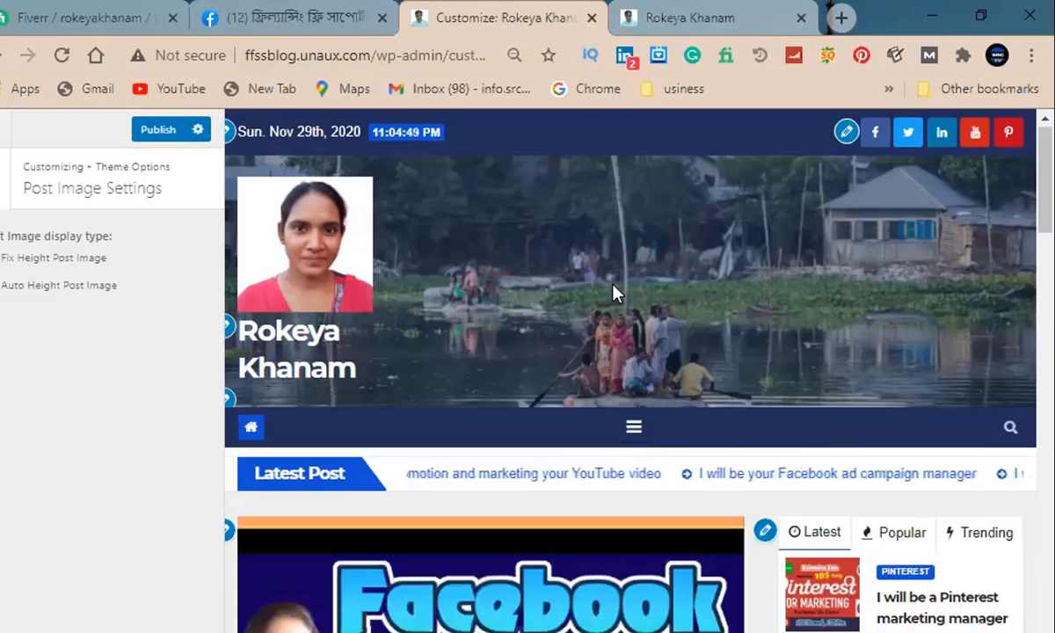
Reload the live blog homepage, advance its featured post slider to inspect the images, and go back to the customizer.
left_click(691, 18)
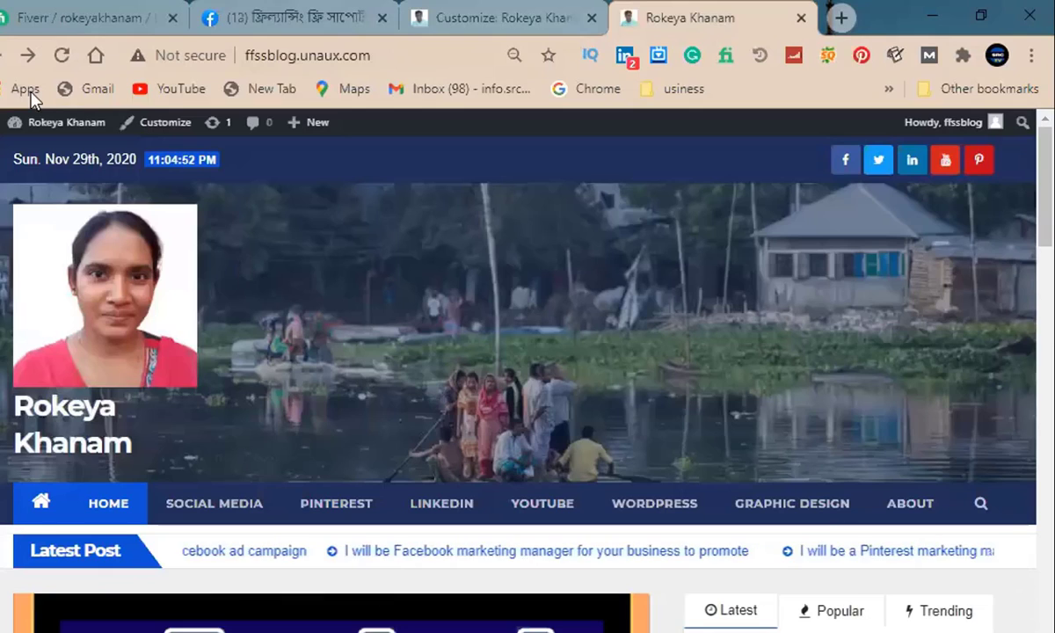
left_click(61, 53)
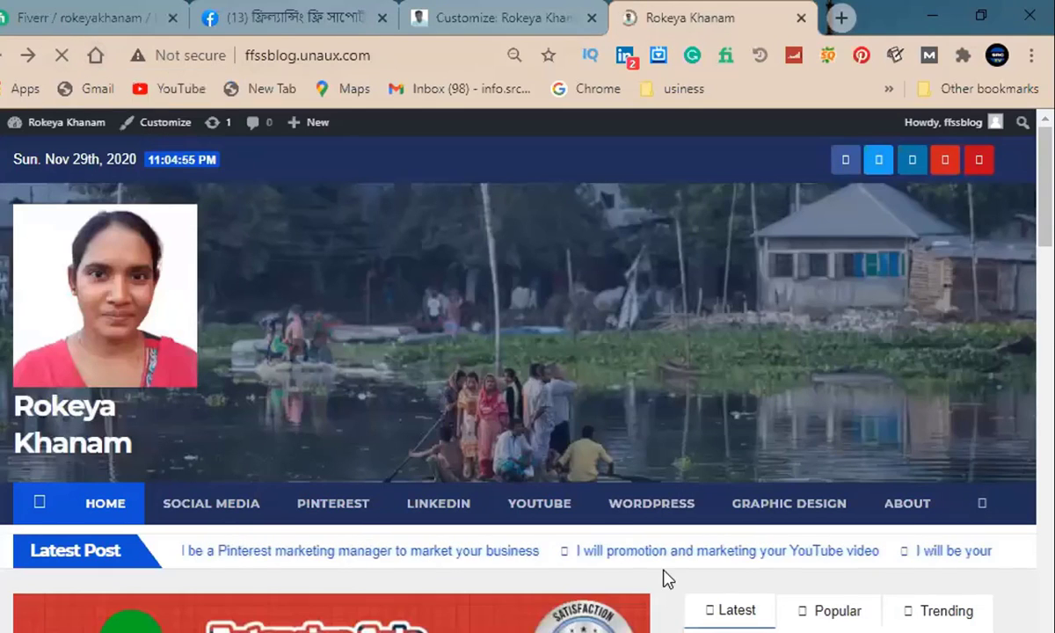
scroll(619, 510, "down", 5)
scroll(222, 471, "up", 3)
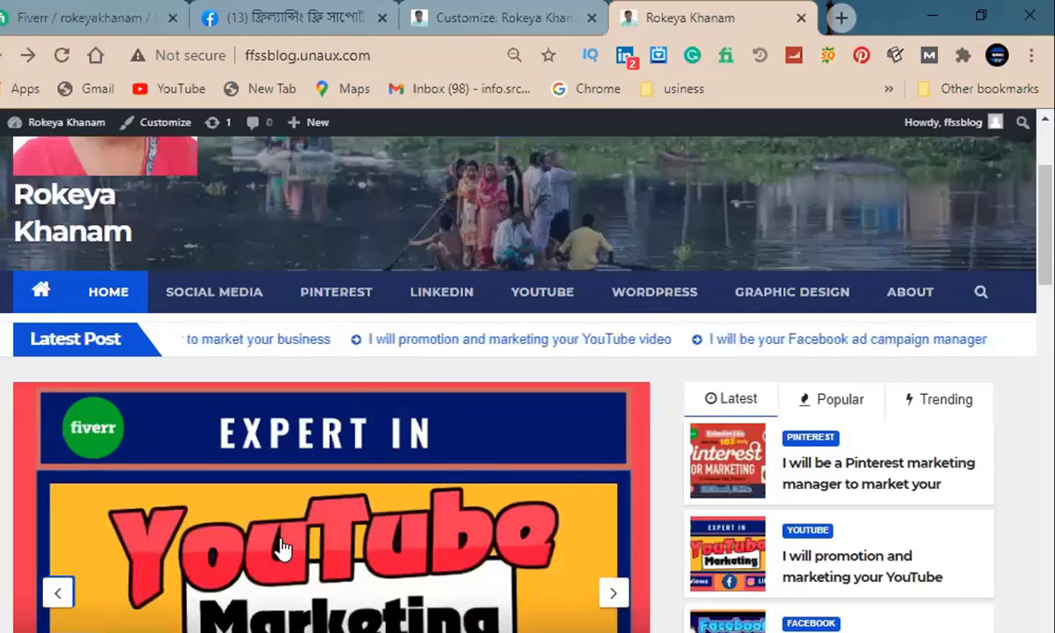
left_click(616, 590)
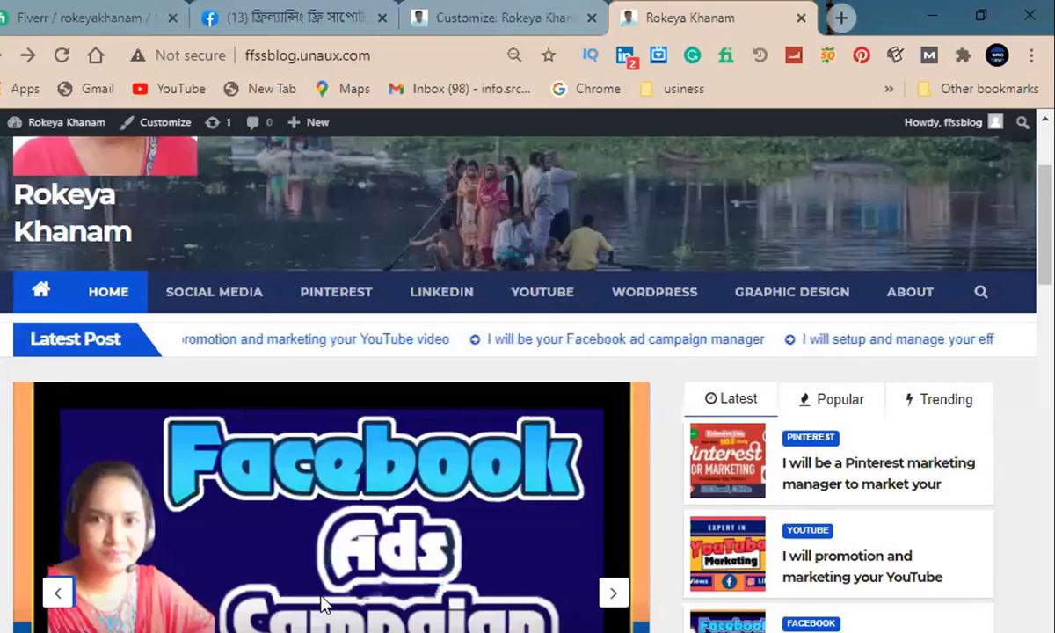
left_click(477, 20)
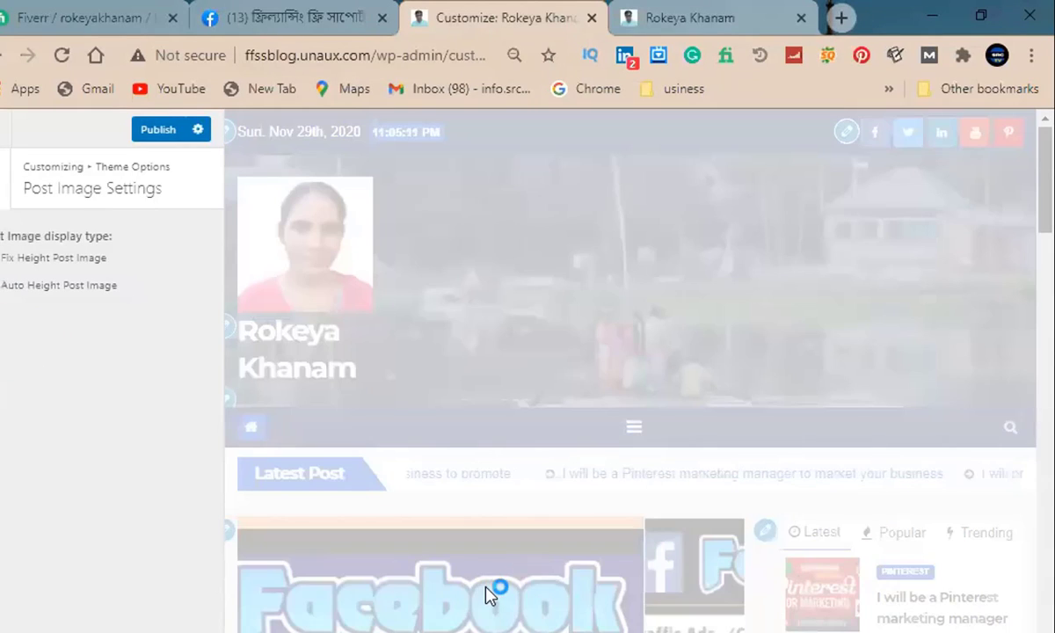
Reload the live blog homepage and compare its slider and post list images with the customizer preview.
scroll(308, 409, "down", 3)
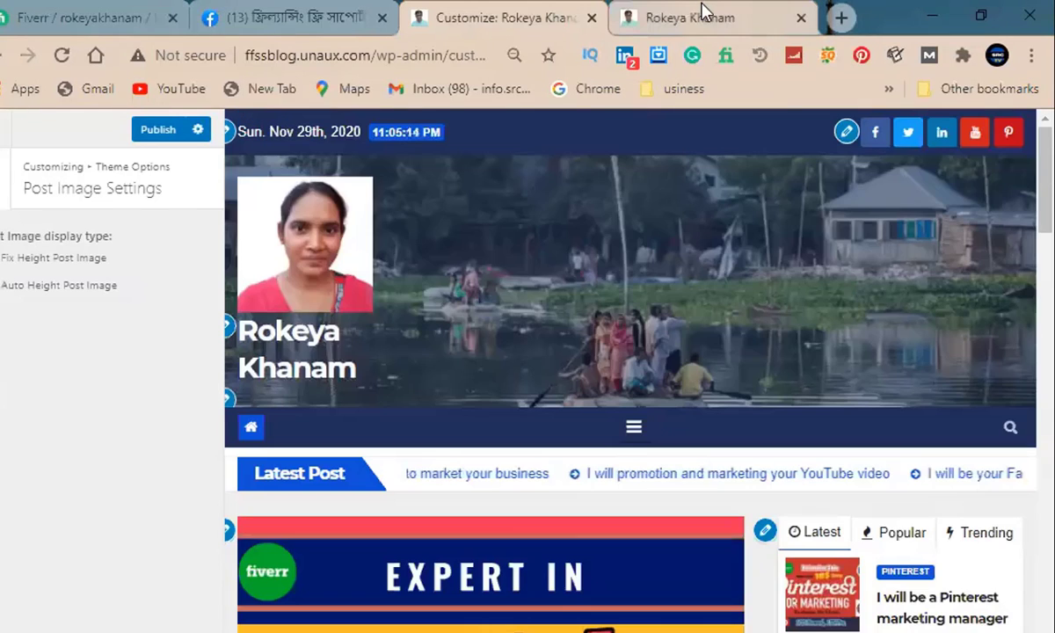
left_click(702, 14)
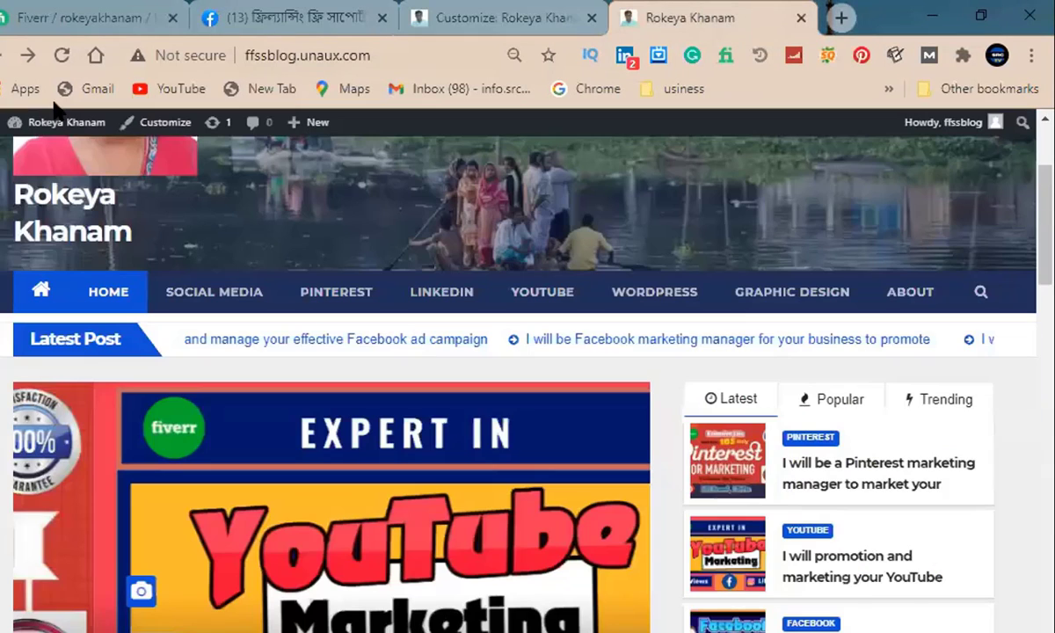
left_click(63, 53)
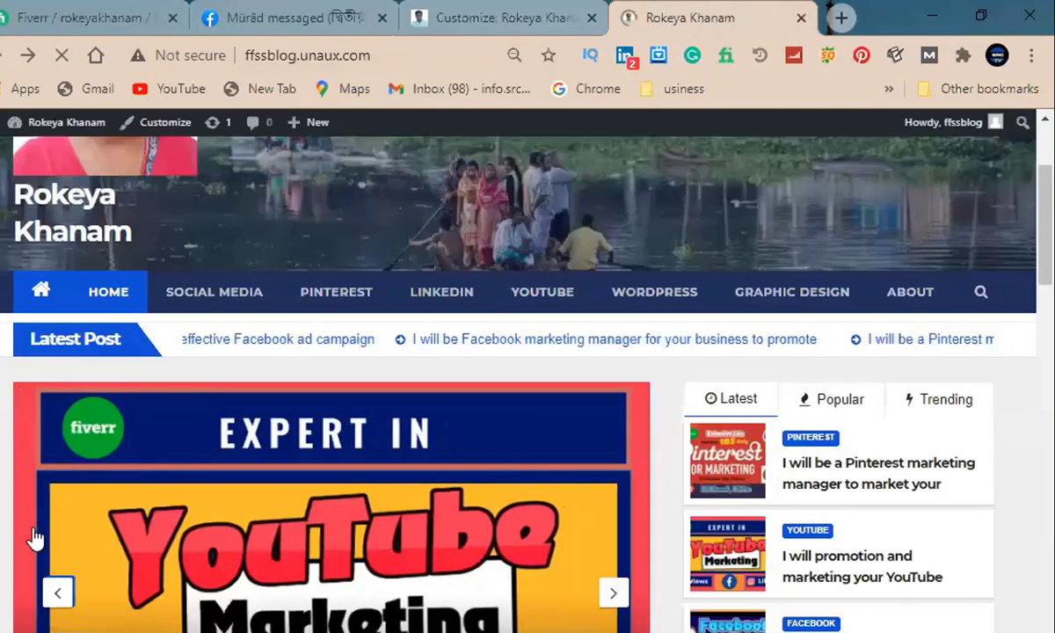
scroll(332, 510, "down", 5)
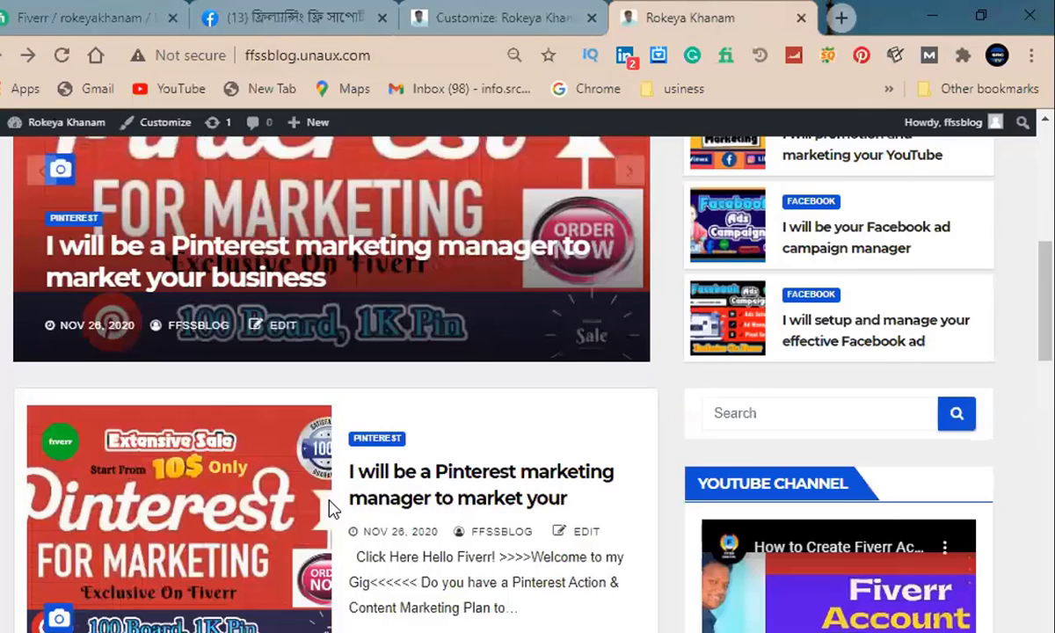
scroll(211, 422, "up", 4)
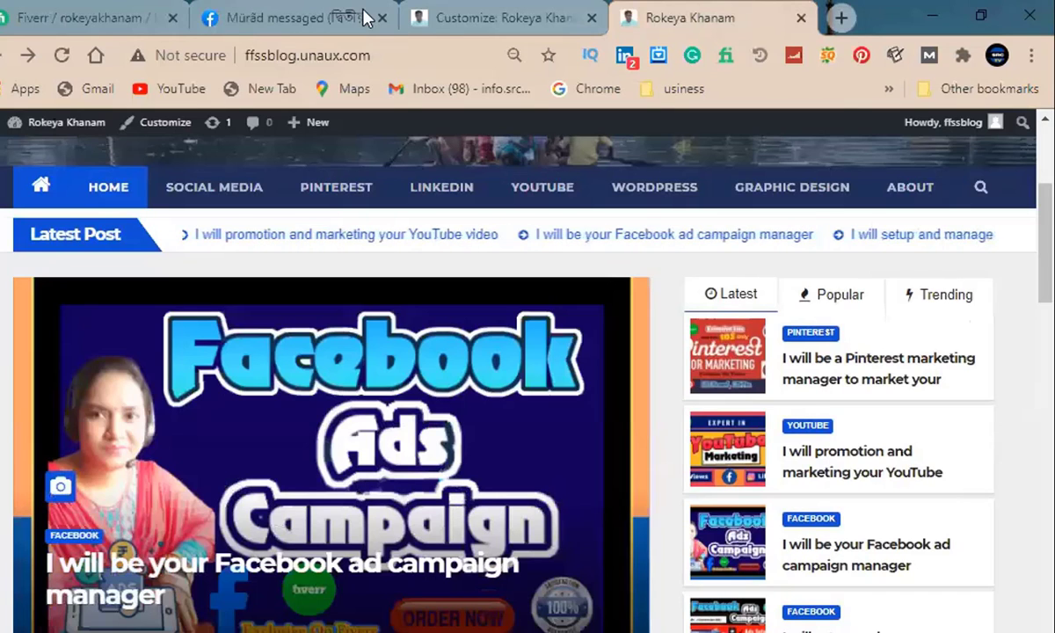
Publish the post image settings in the customizer and return to its main list of sections.
left_click(453, 24)
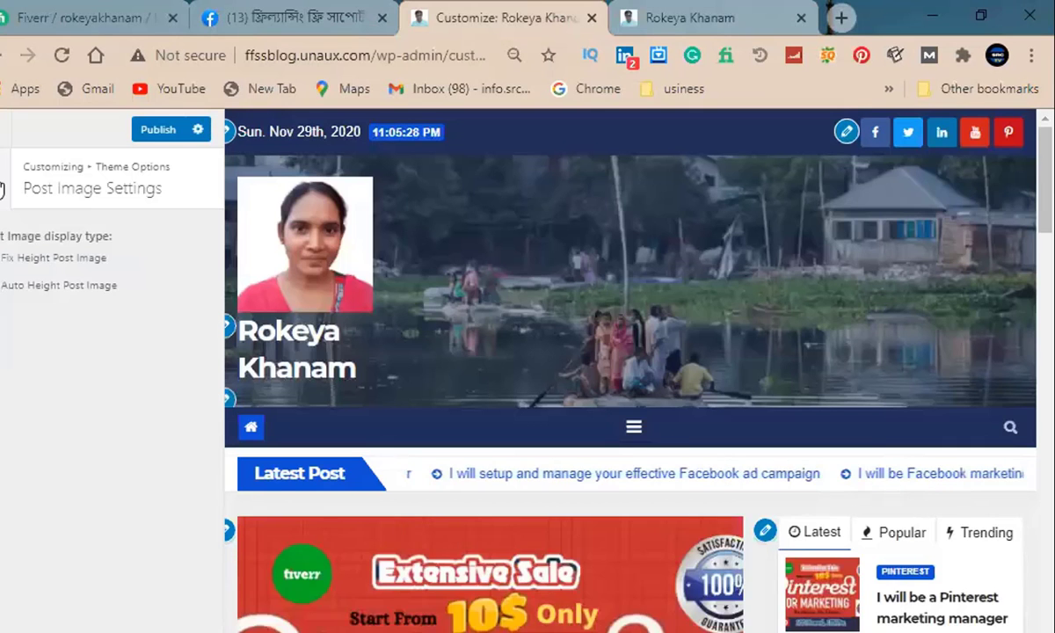
left_click(157, 131)
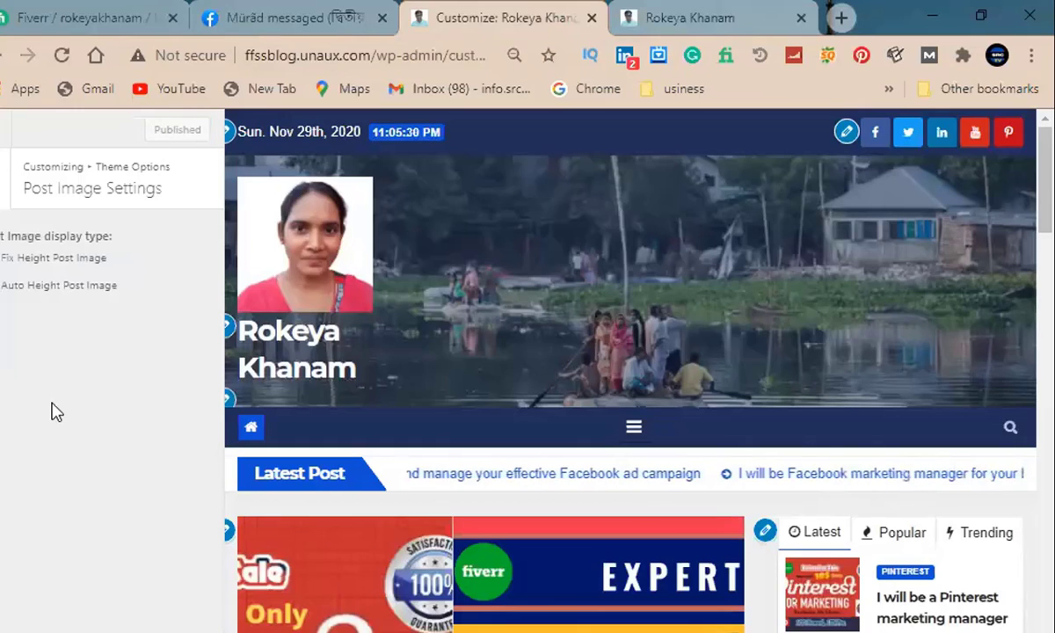
left_click(3, 186)
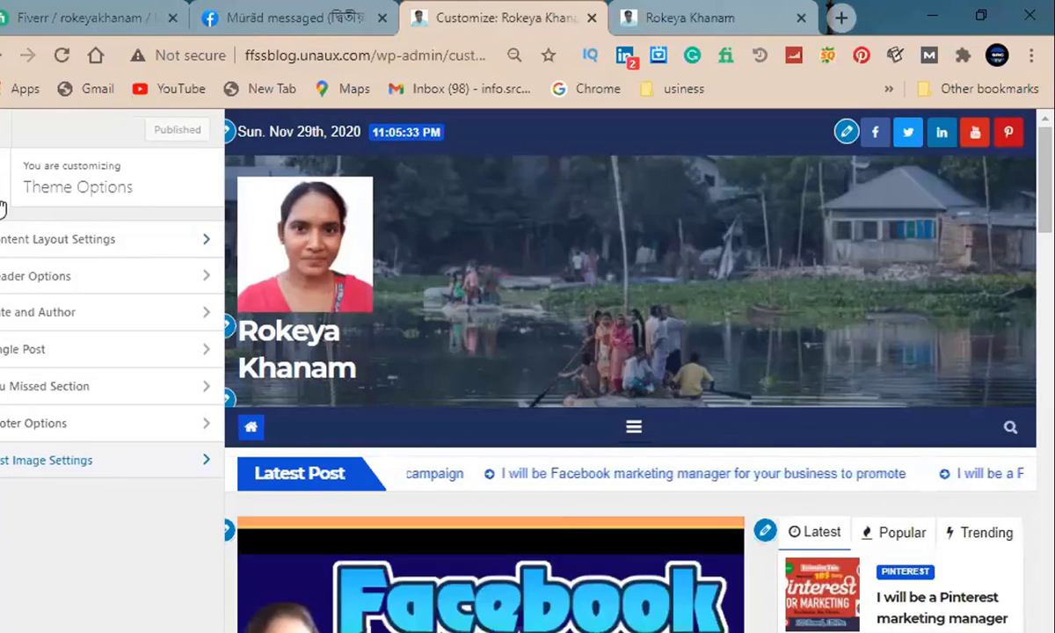
left_click(1, 176)
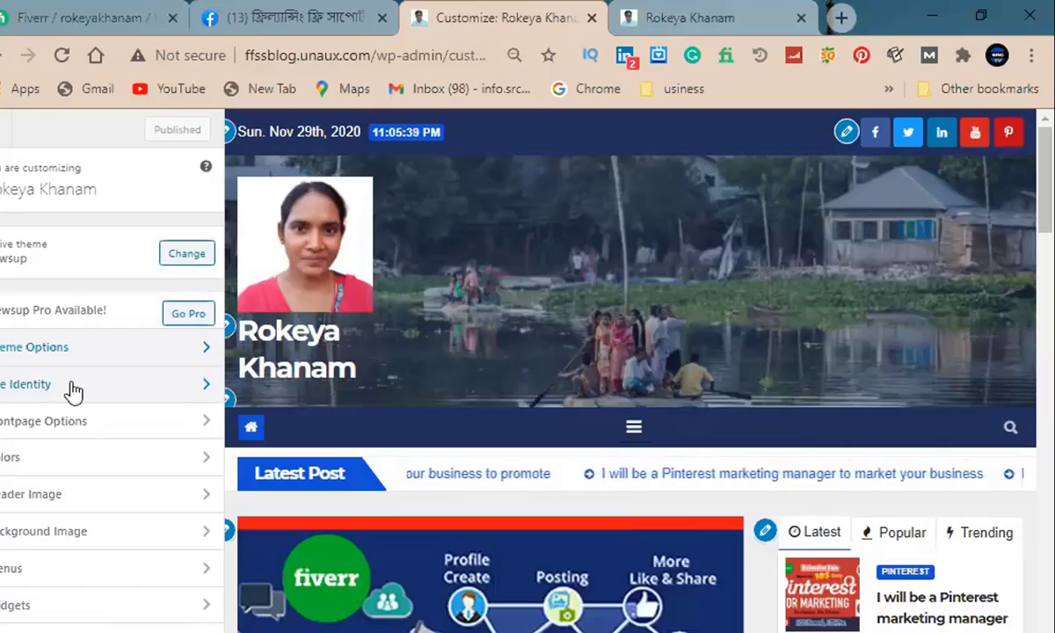
Open the Site Identity settings and start replacing the logo with an uploaded image file.
left_click(37, 400)
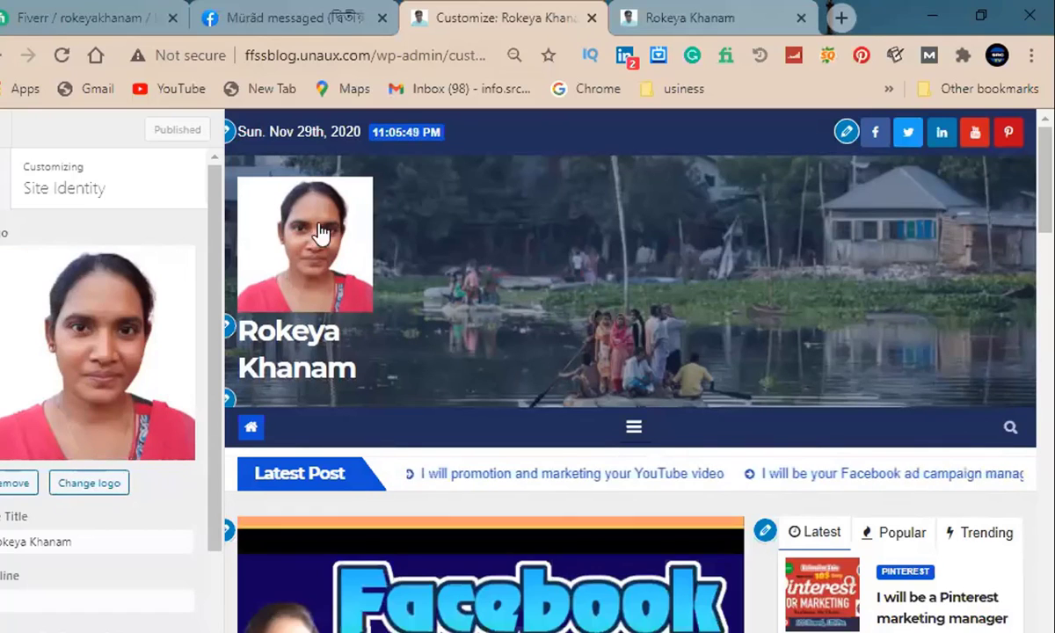
left_click(89, 482)
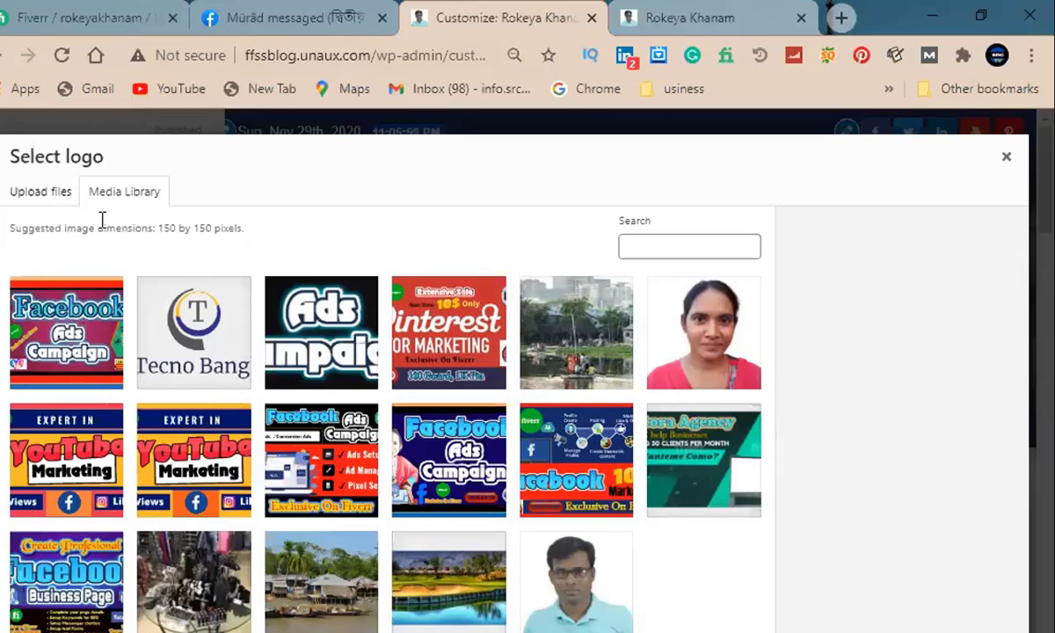
left_click(42, 200)
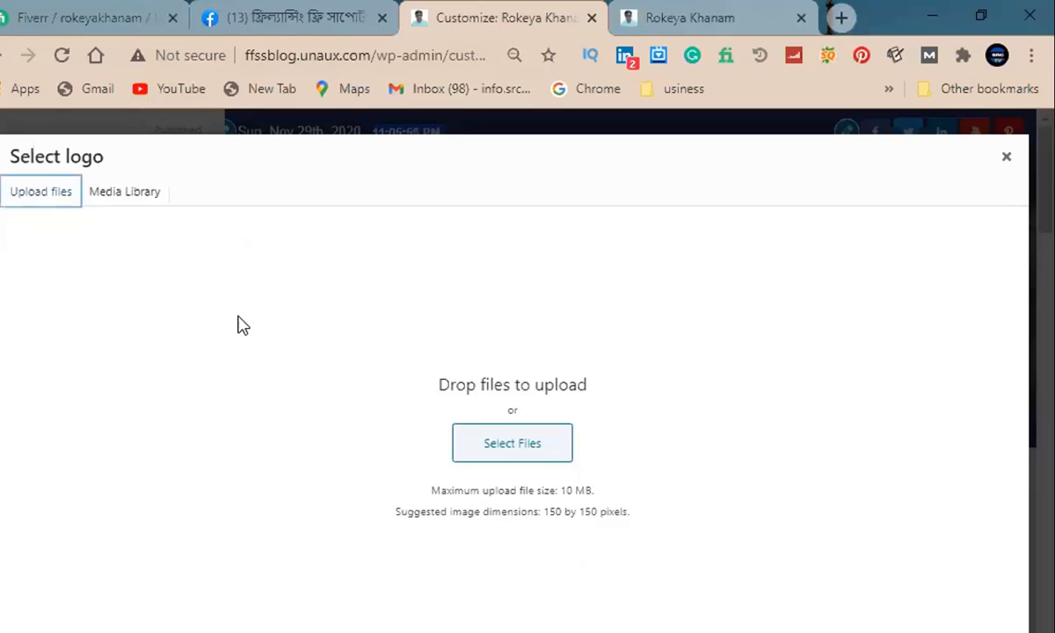
left_click(517, 445)
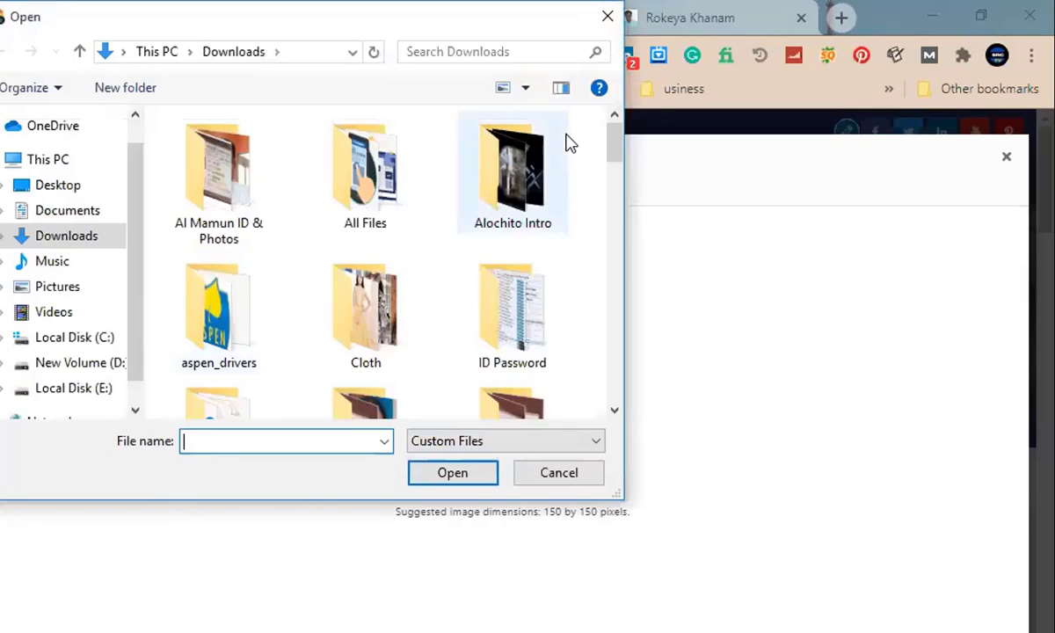
Look through the files in the Downloads folder for a suitable logo image.
scroll(607, 247, "down", 5)
scroll(597, 329, "down", 10)
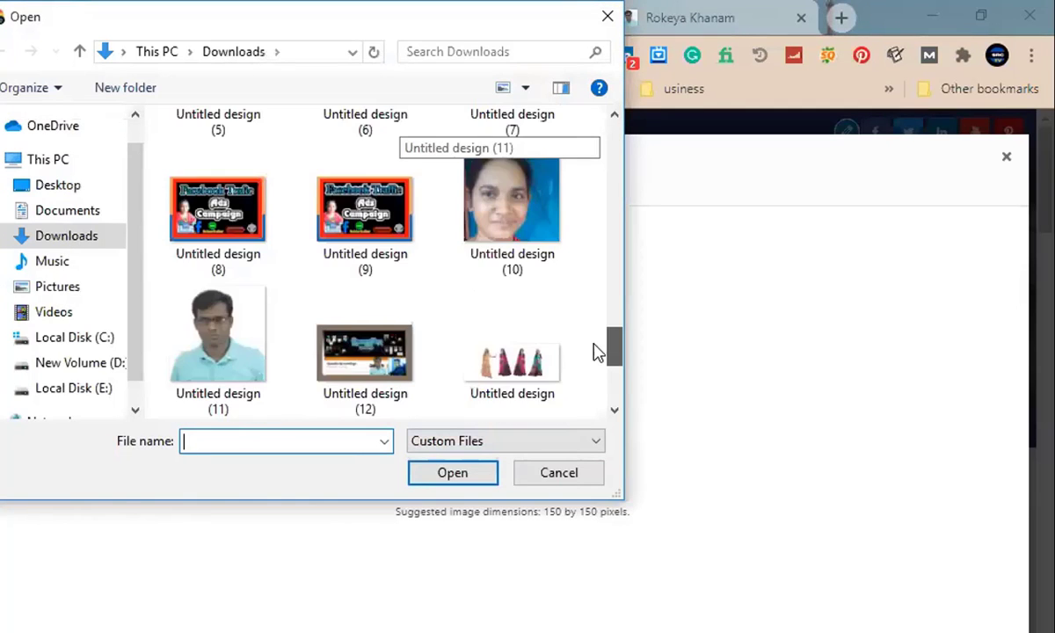
scroll(593, 379, "up", 6)
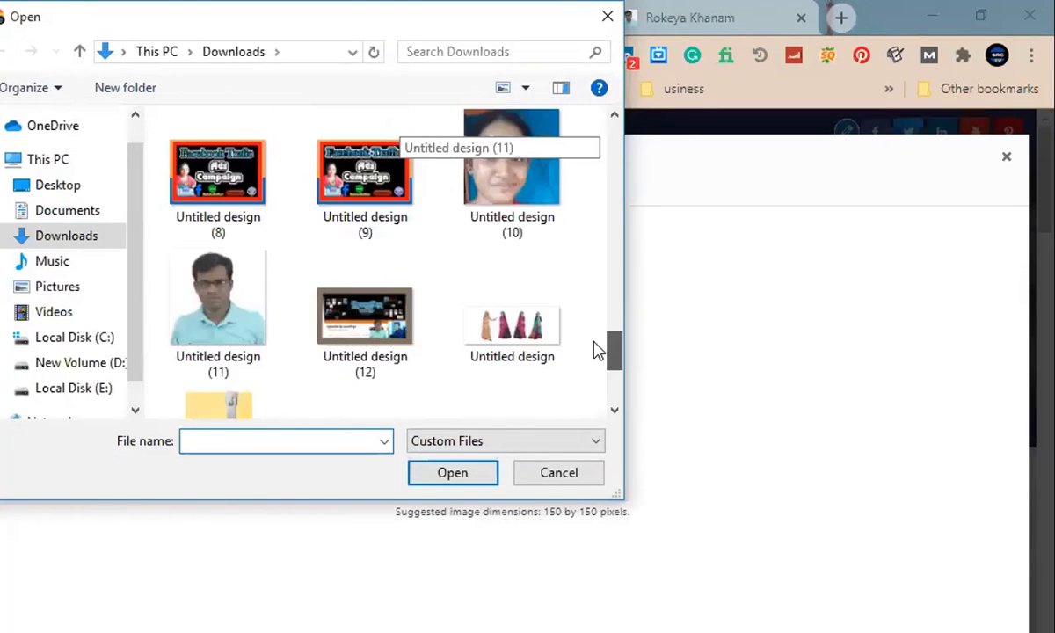
scroll(589, 285, "up", 4)
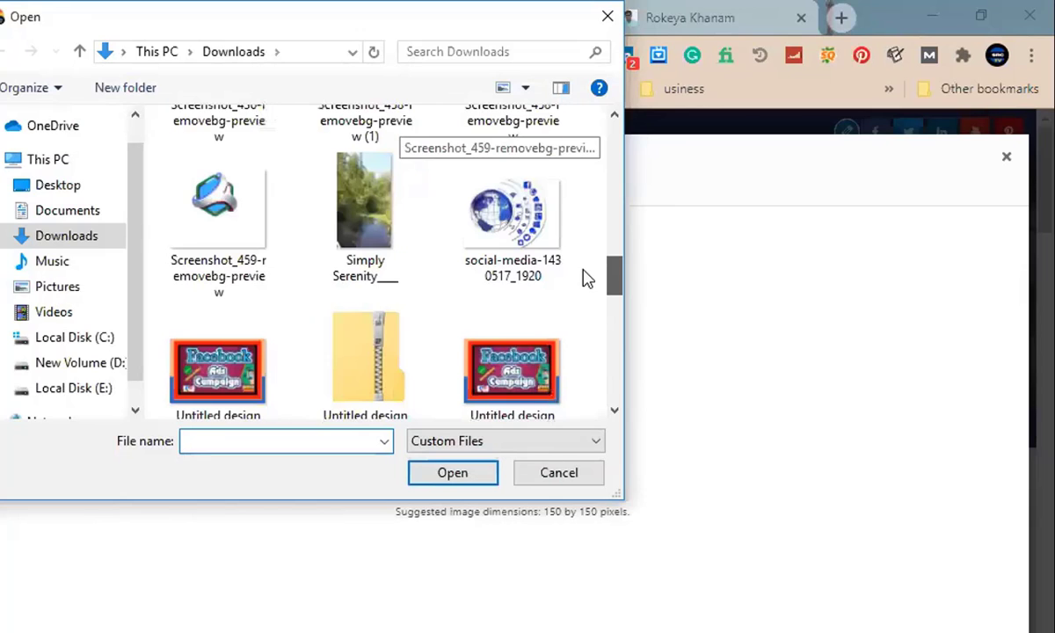
scroll(586, 231, "up", 3)
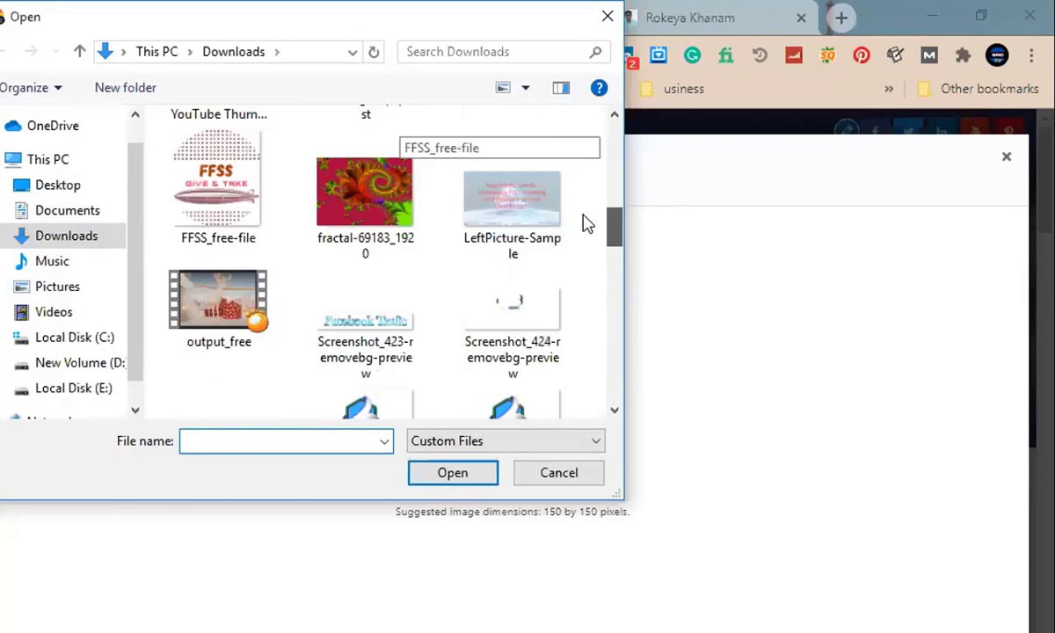
scroll(586, 203, "up", 3)
scroll(588, 169, "up", 3)
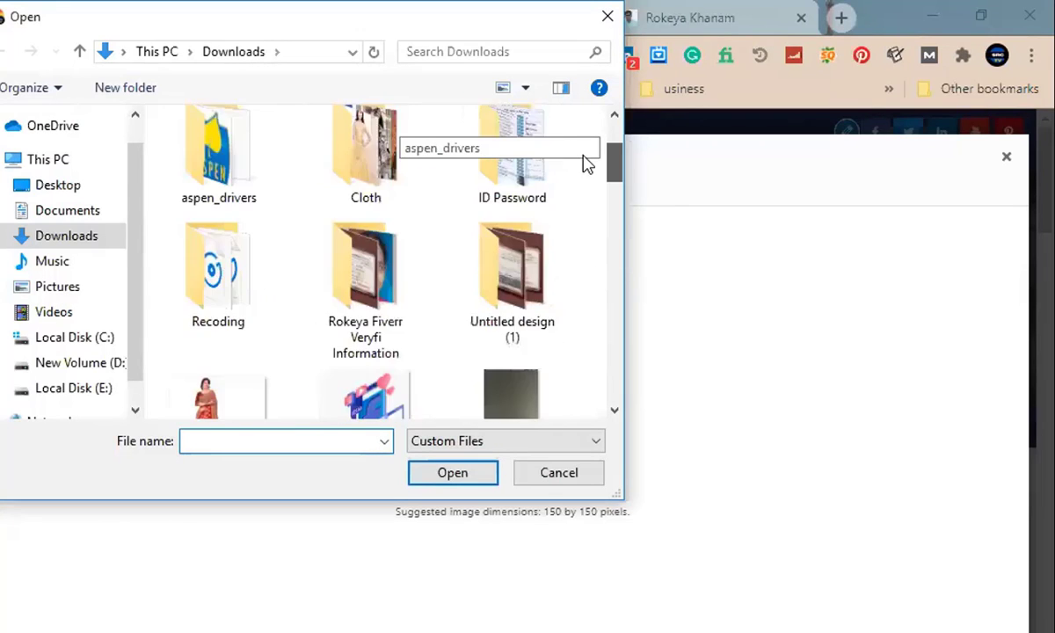
scroll(581, 132, "up", 2)
Upload Screenshot_459 from the Lightshot folder in Documents as the logo, widening the crop area to the image's full width.
left_click(70, 210)
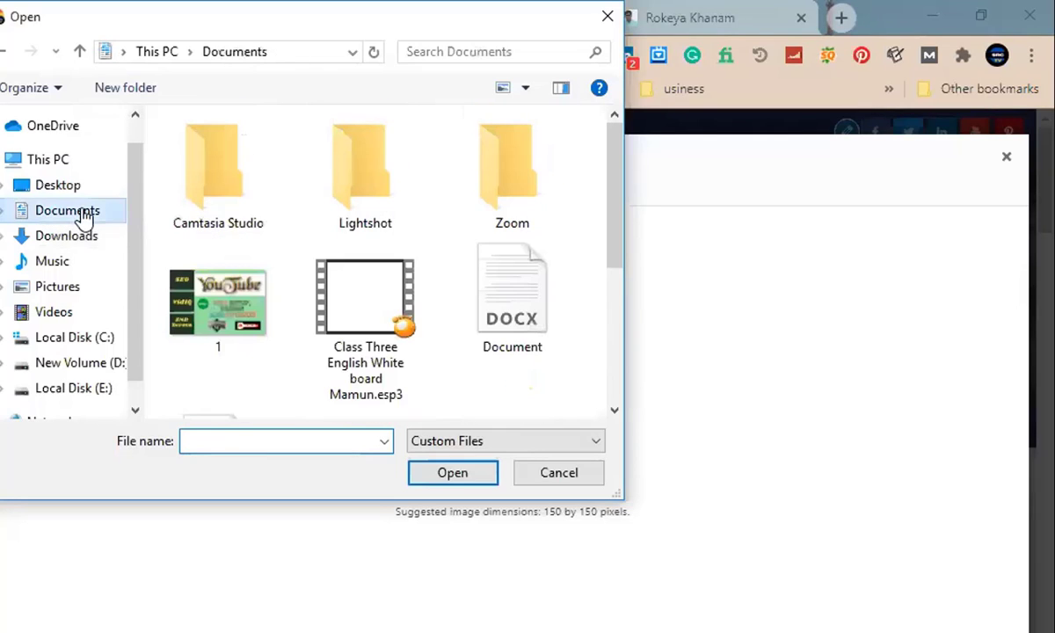
left_click_drag(614, 133, 577, 405)
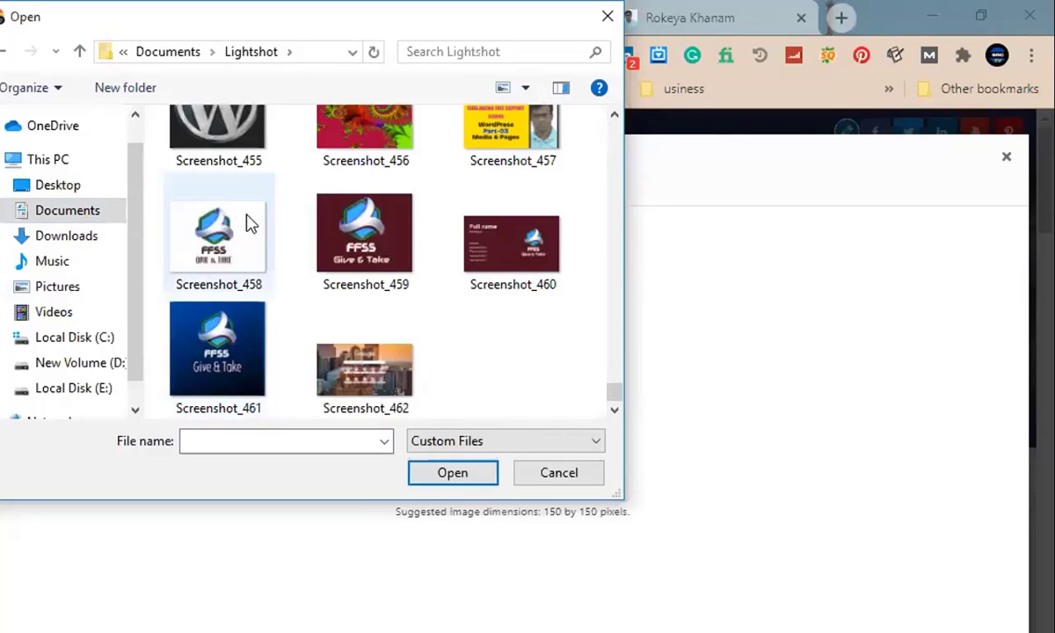
left_click(369, 228)
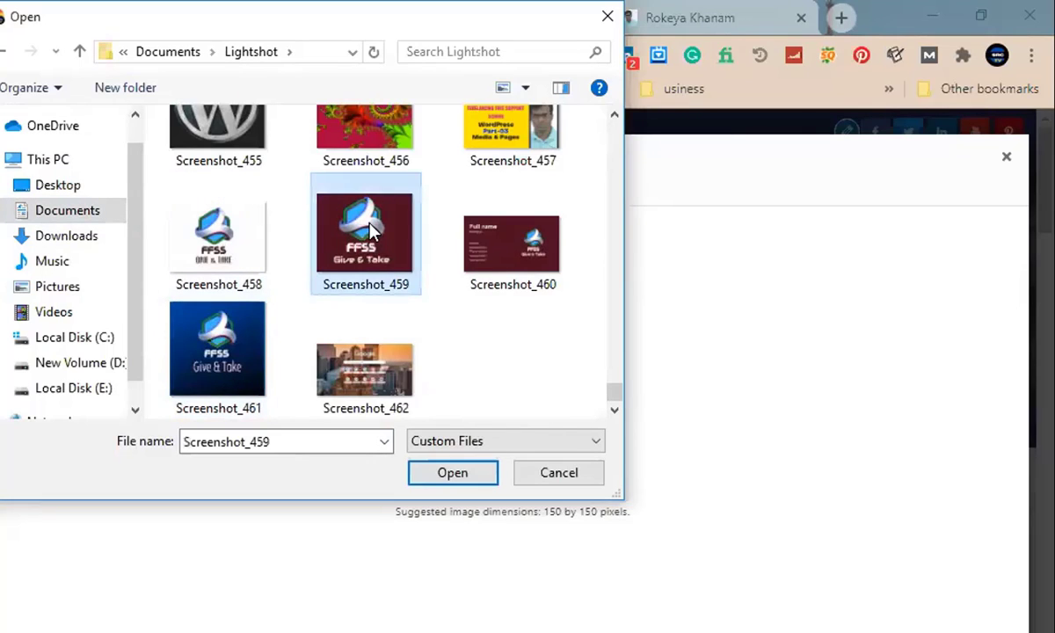
left_click(453, 473)
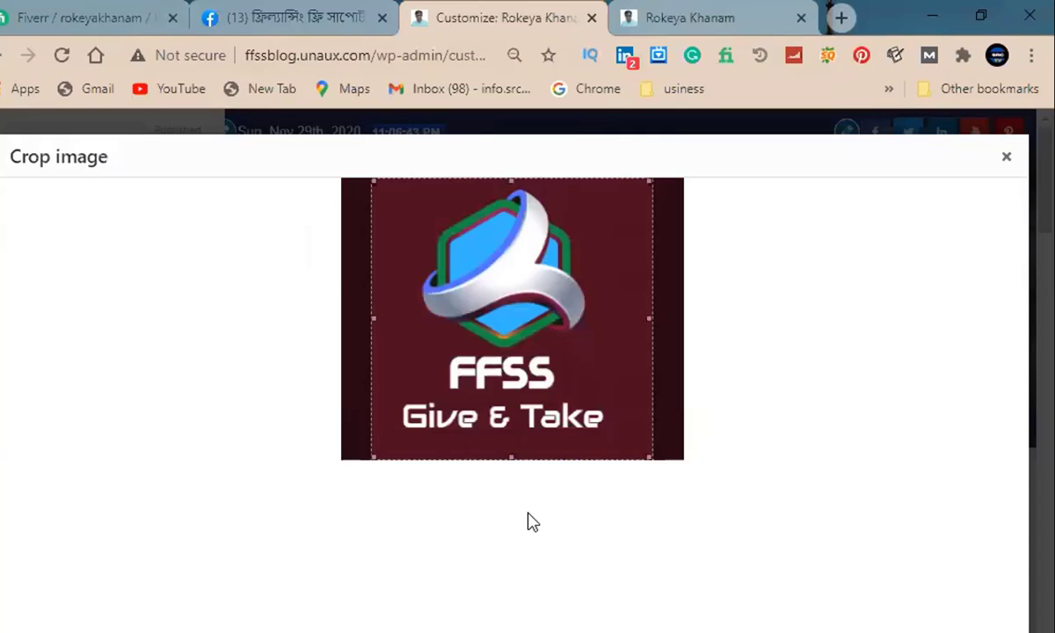
left_click_drag(647, 324, 683, 320)
left_click_drag(372, 319, 343, 320)
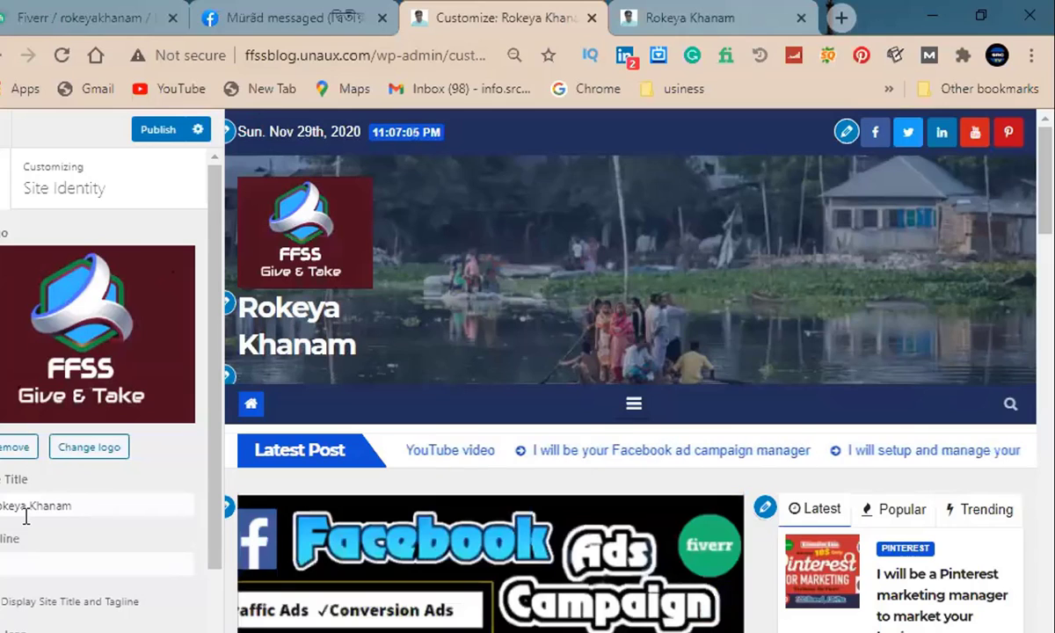
Replace the site title with "FFSS Blog".
left_click(3, 495)
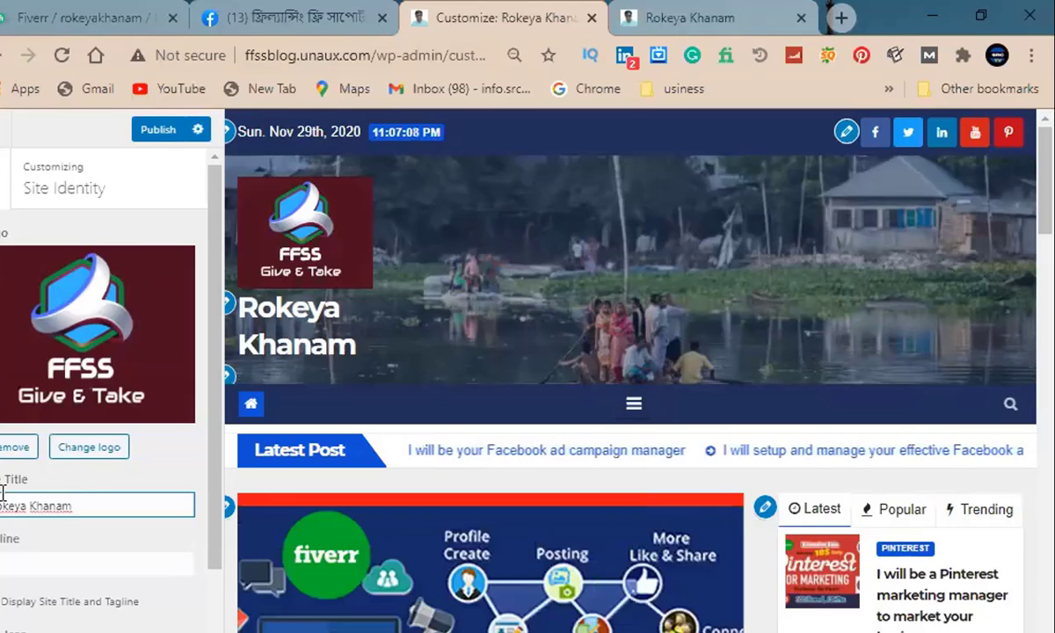
key("ctrl+a")
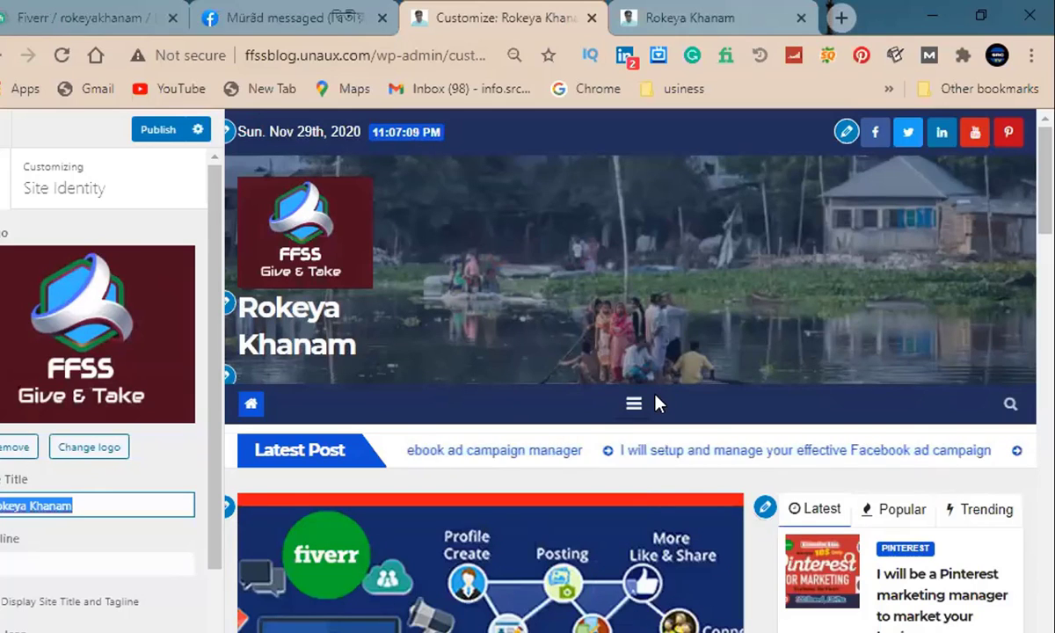
key("BackSpace")
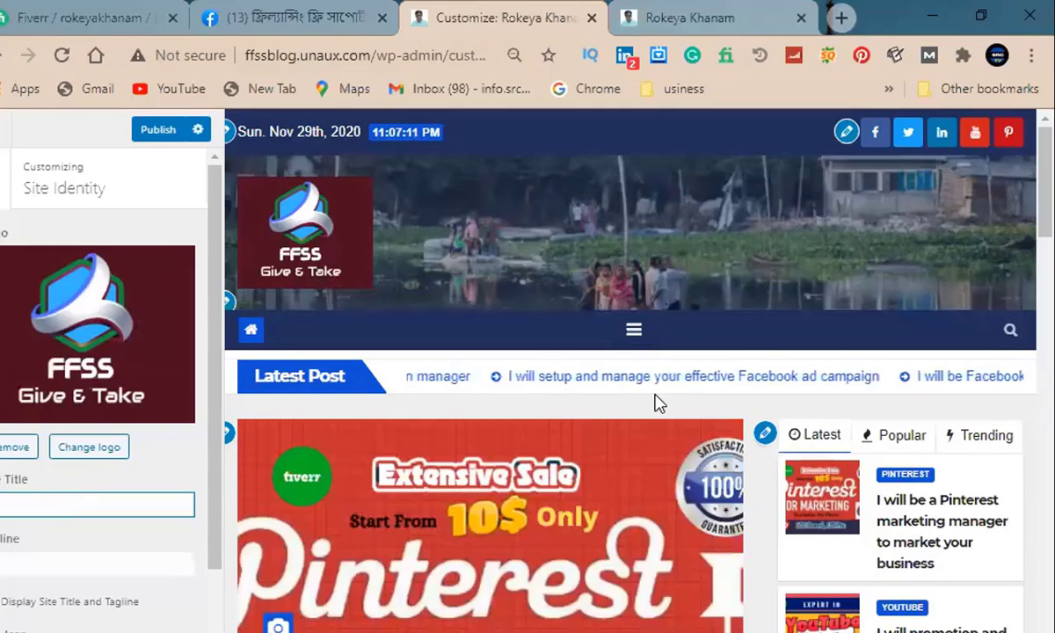
type("FF")
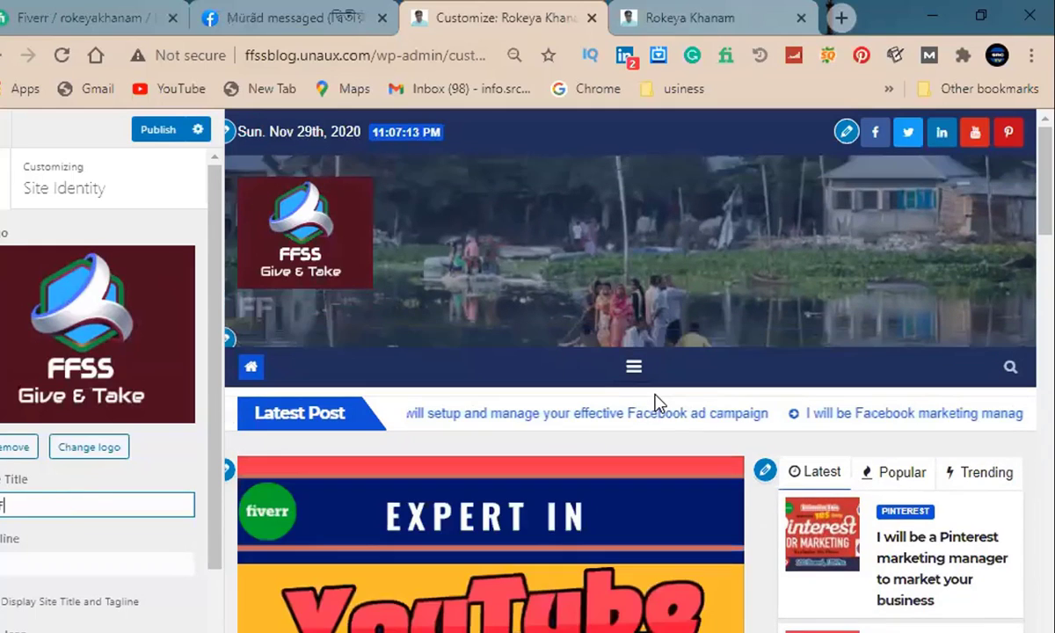
type("SS")
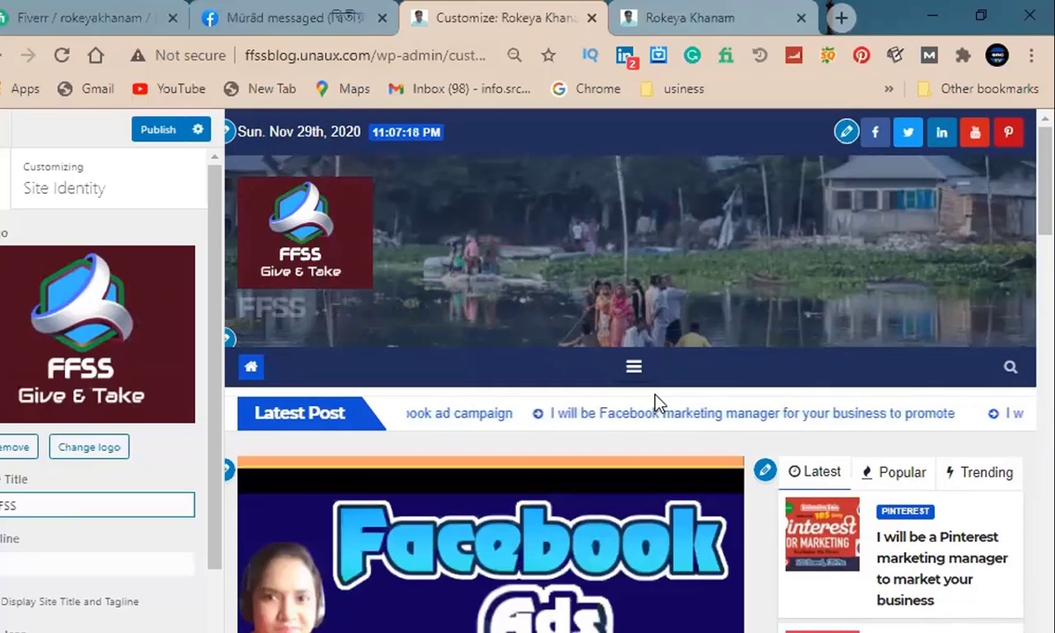
type(" Blo")
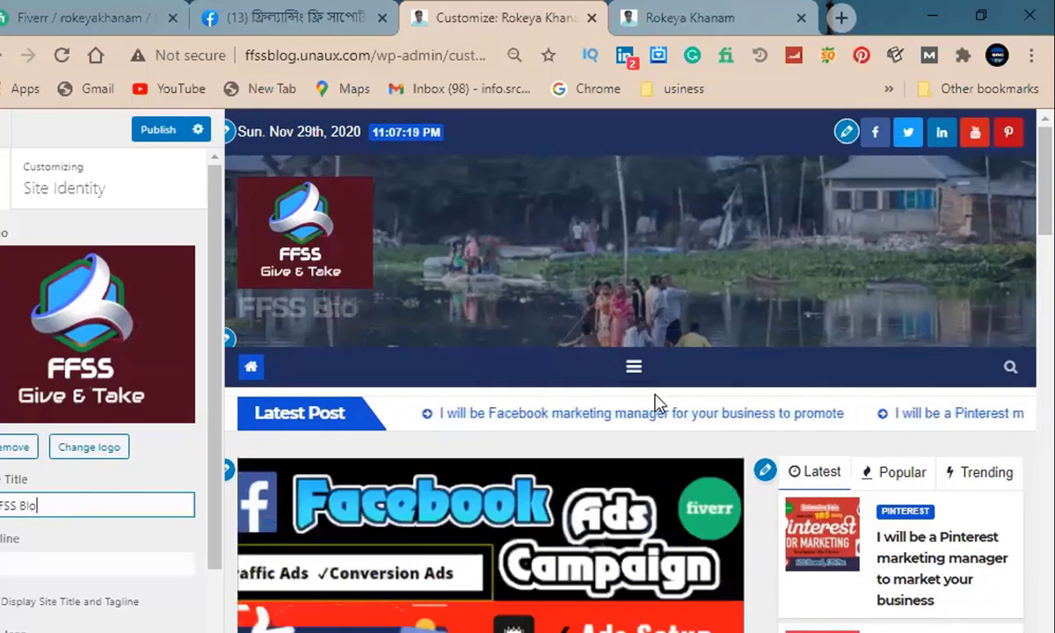
type("g")
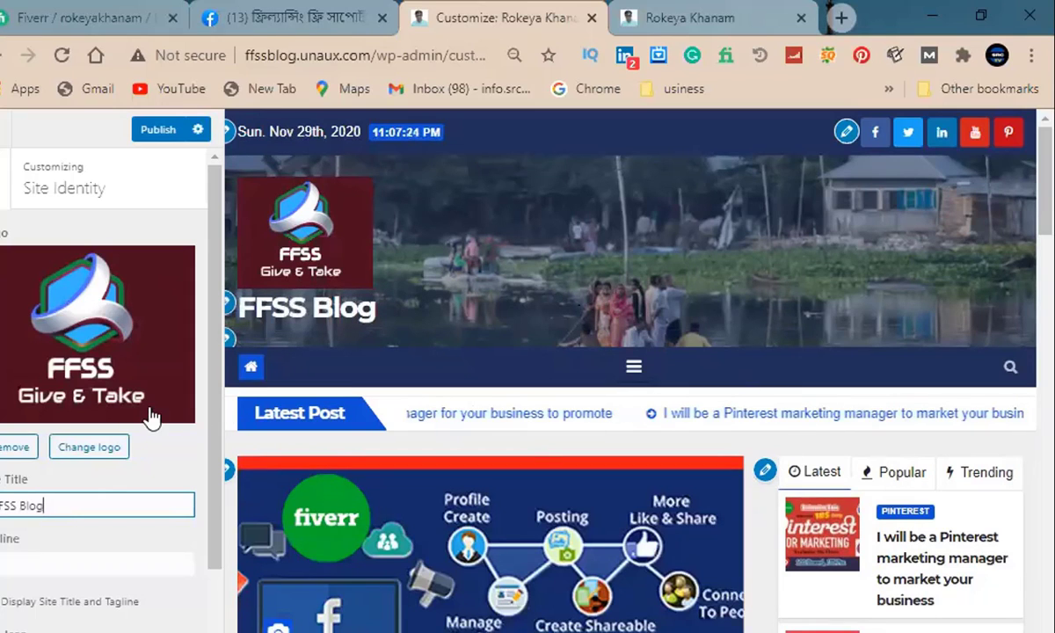
Set the site tagline to "Give Take".
scroll(53, 492, "down", 2)
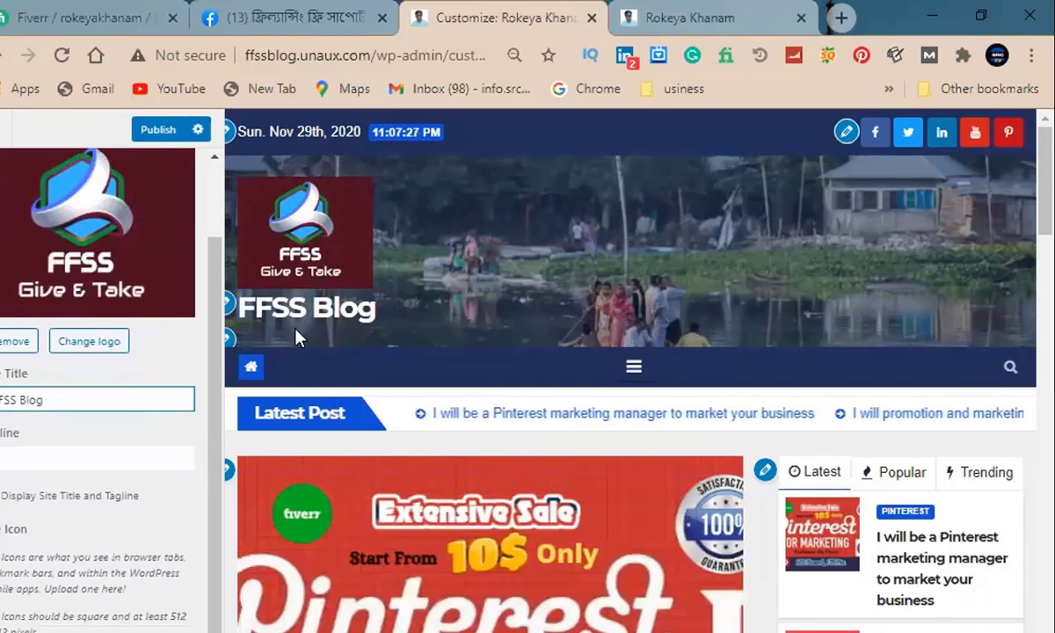
left_click(5, 457)
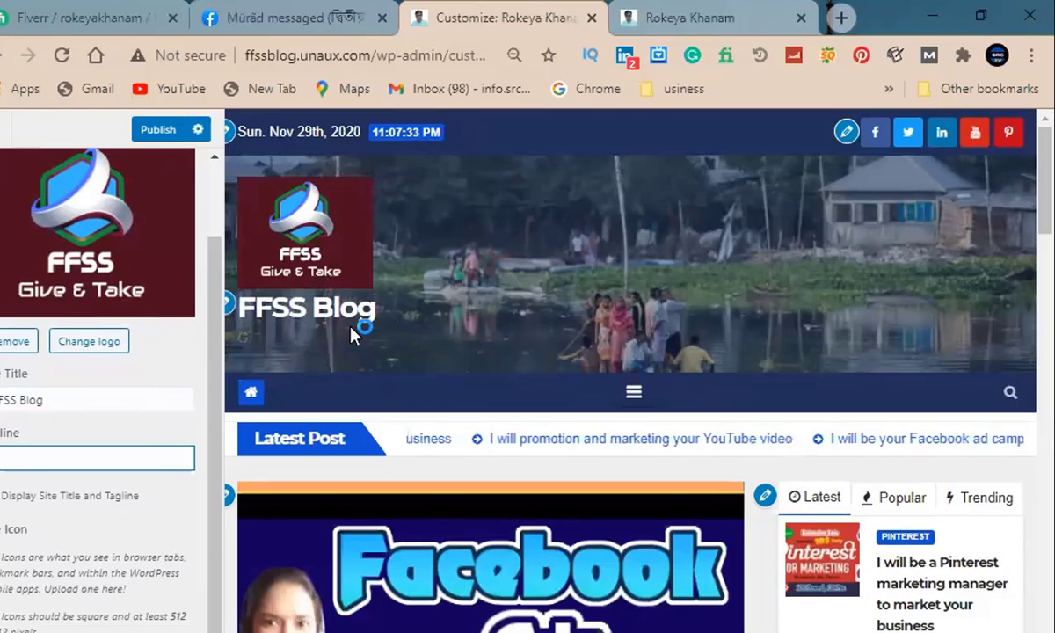
type("ve")
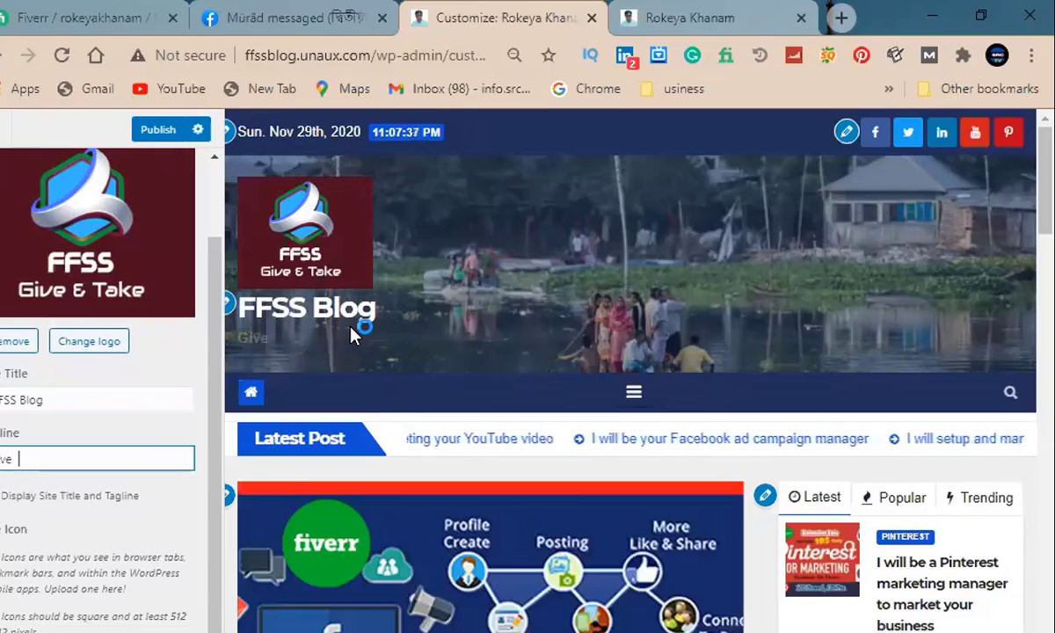
type("  Take")
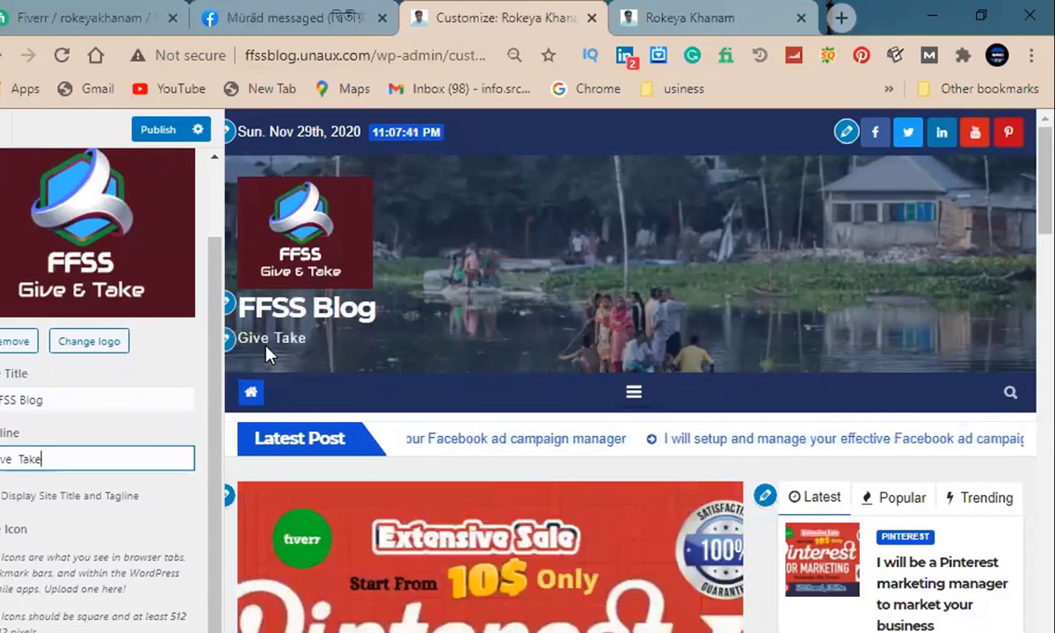
scroll(35, 519, "down", 1)
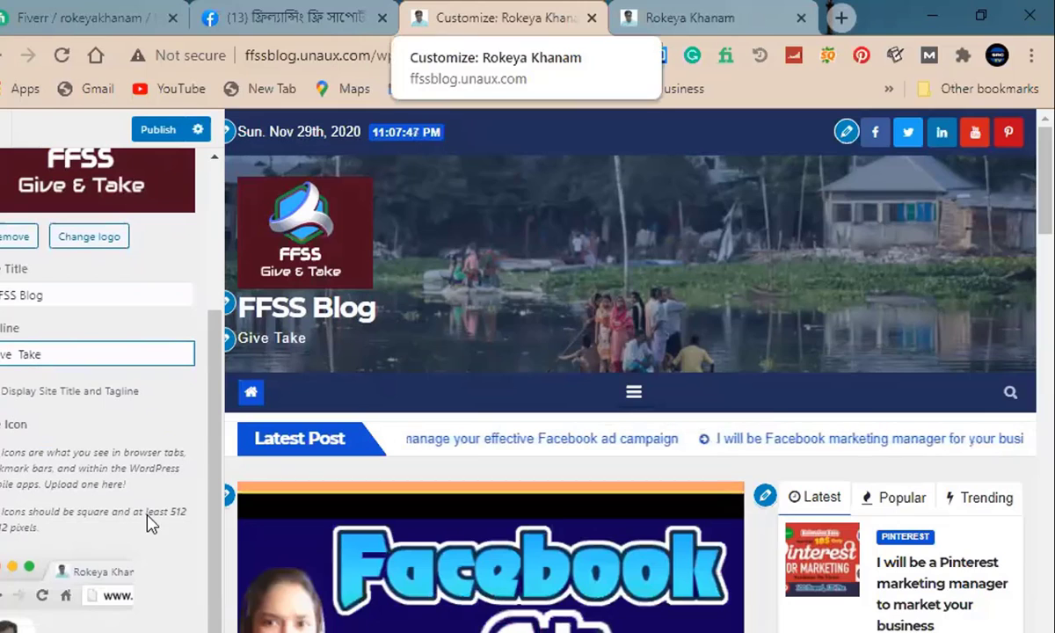
Set the Screenshot_459 logo image from the media library as the site icon and publish the site identity changes.
left_click(89, 236)
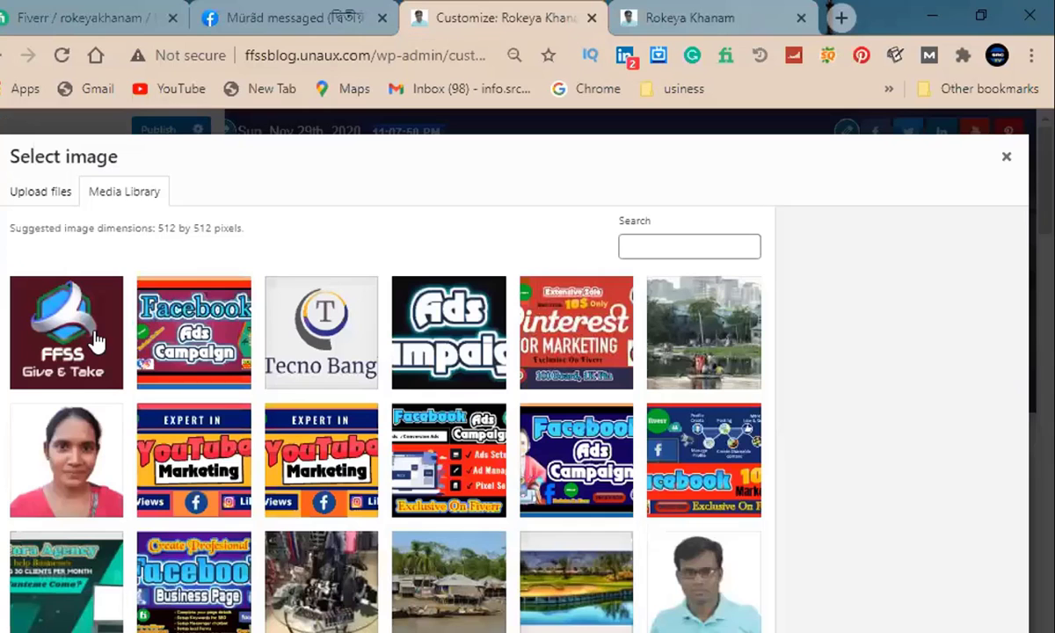
left_click(68, 307)
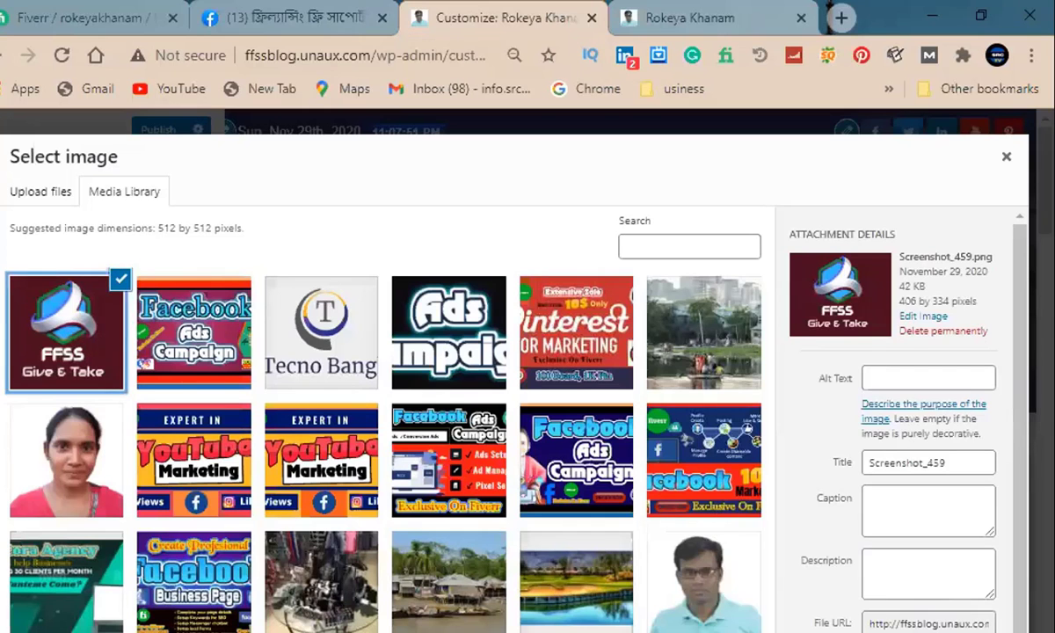
left_click(983, 631)
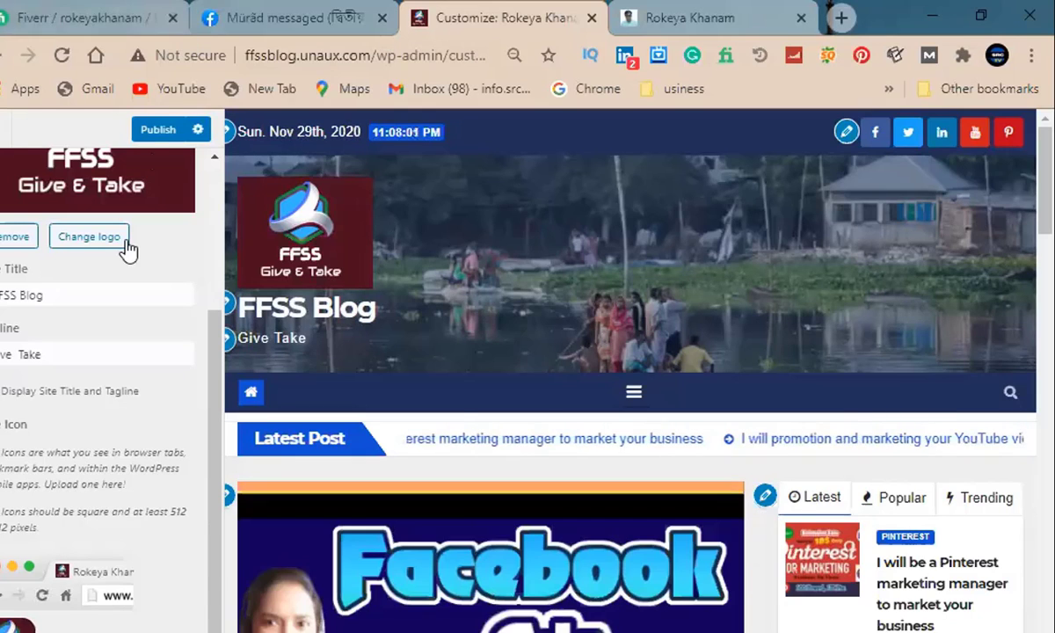
scroll(163, 134, "up", 3)
left_click(162, 130)
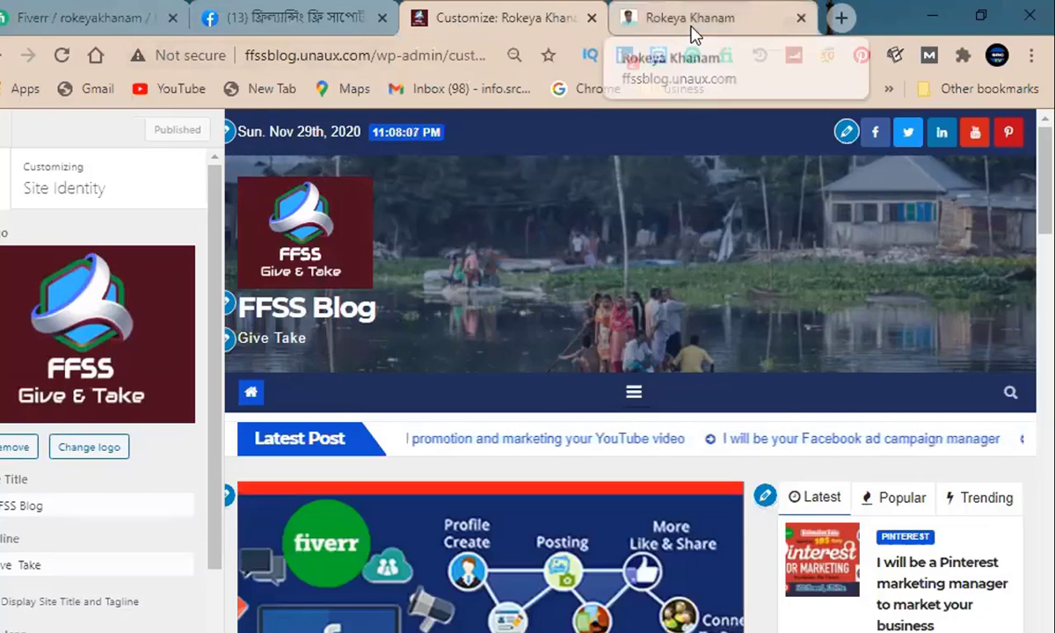
Check the new logo, site title, tagline and site icon on the live blog and compare them with the customizer.
left_click(647, 46)
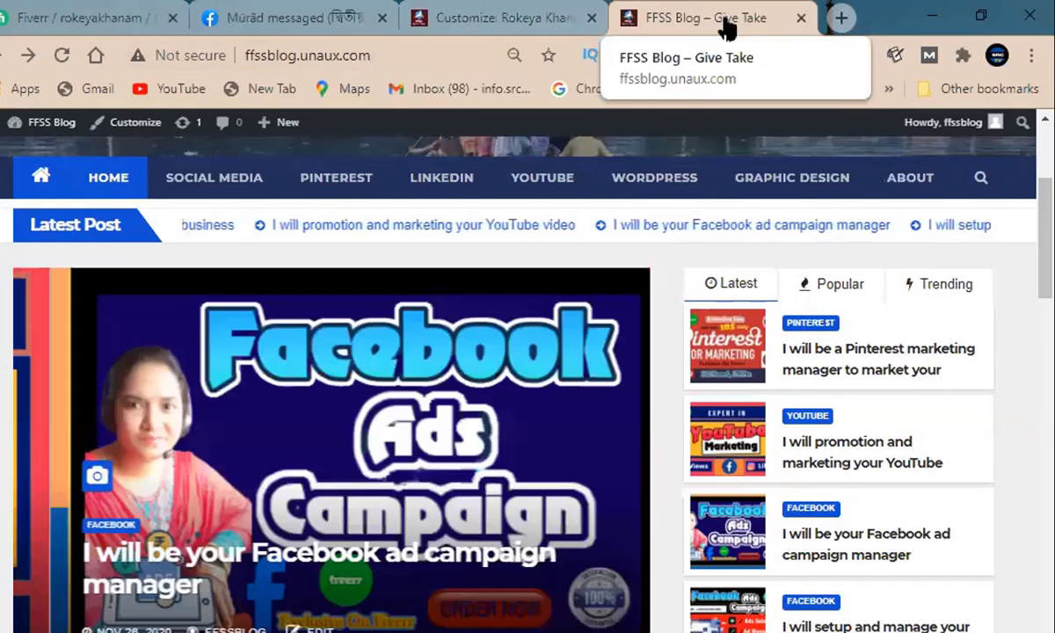
scroll(703, 352, "up", 2)
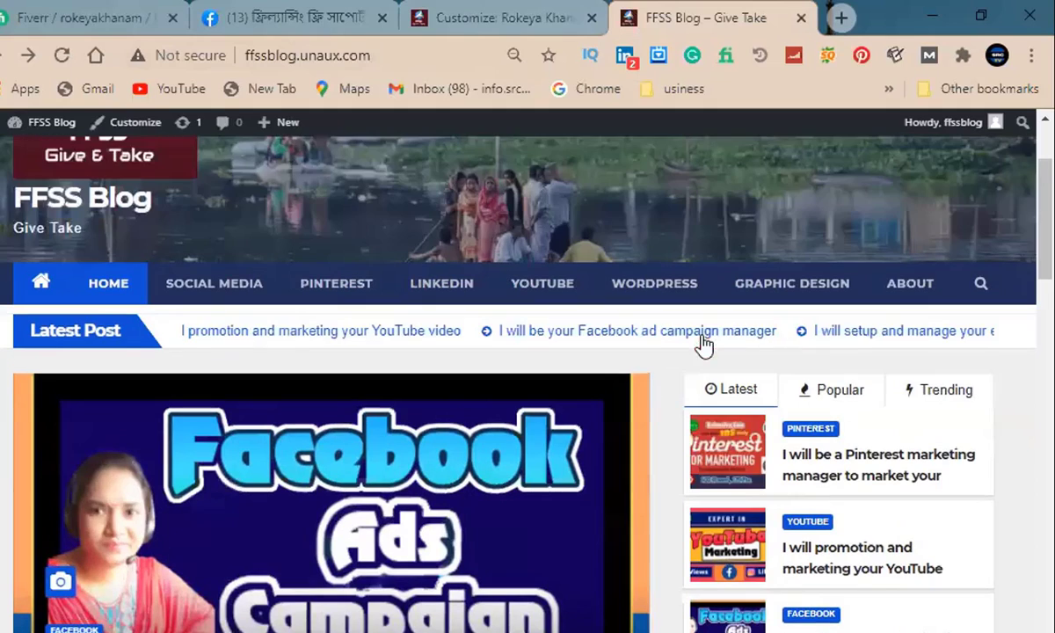
left_click(486, 24)
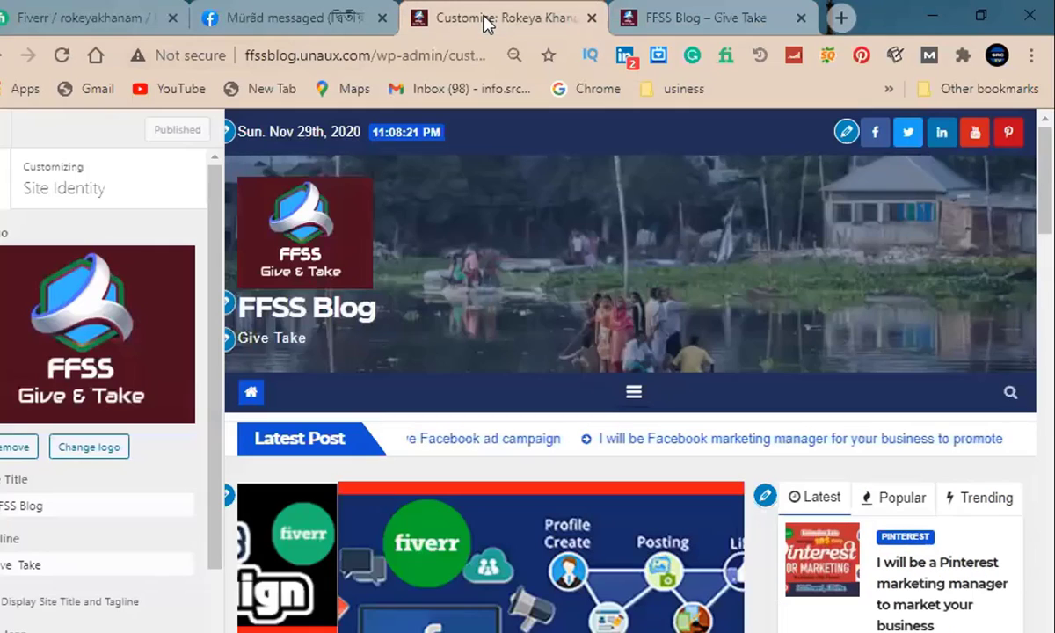
left_click(690, 20)
scroll(86, 239, "up", 2)
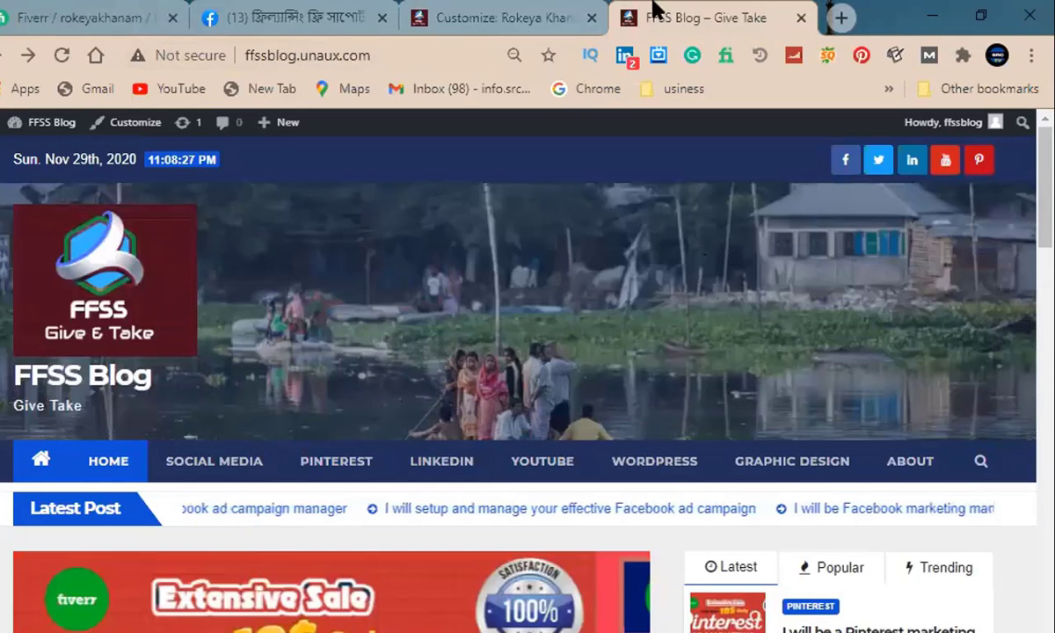
left_click(432, 11)
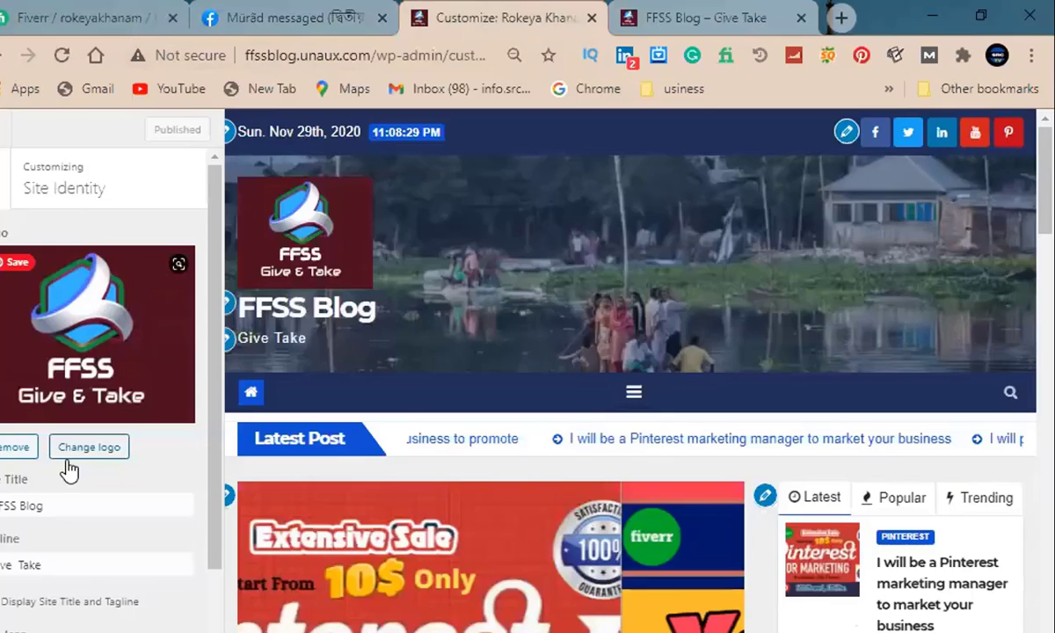
scroll(70, 475, "down", 3)
scroll(49, 208, "up", 3)
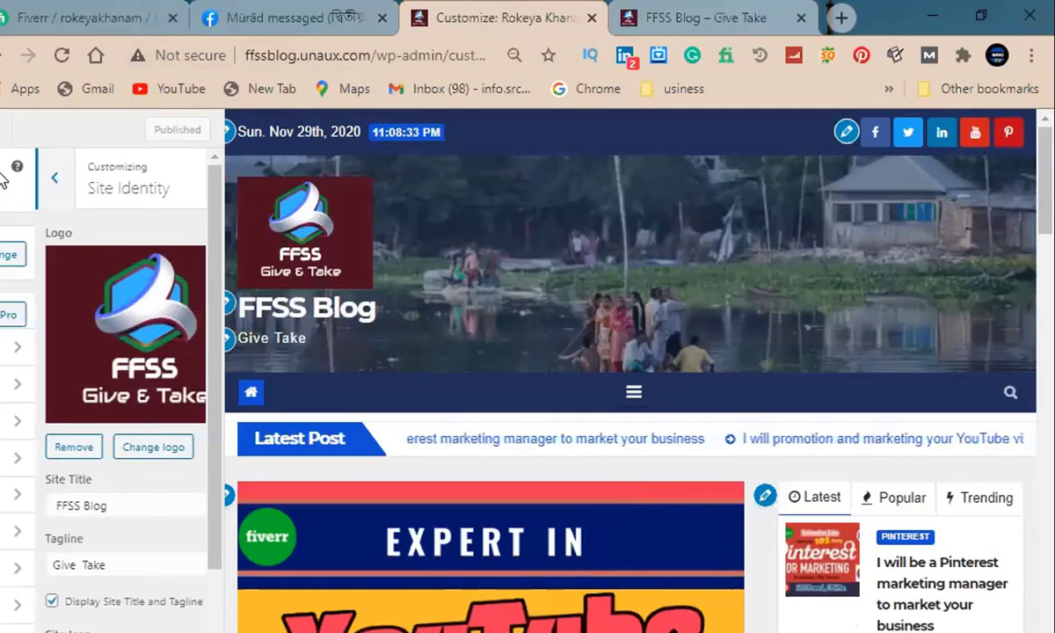
Upload the image pic from the Lightshot folder as the front page's banner advertisement and publish it.
left_click(5, 187)
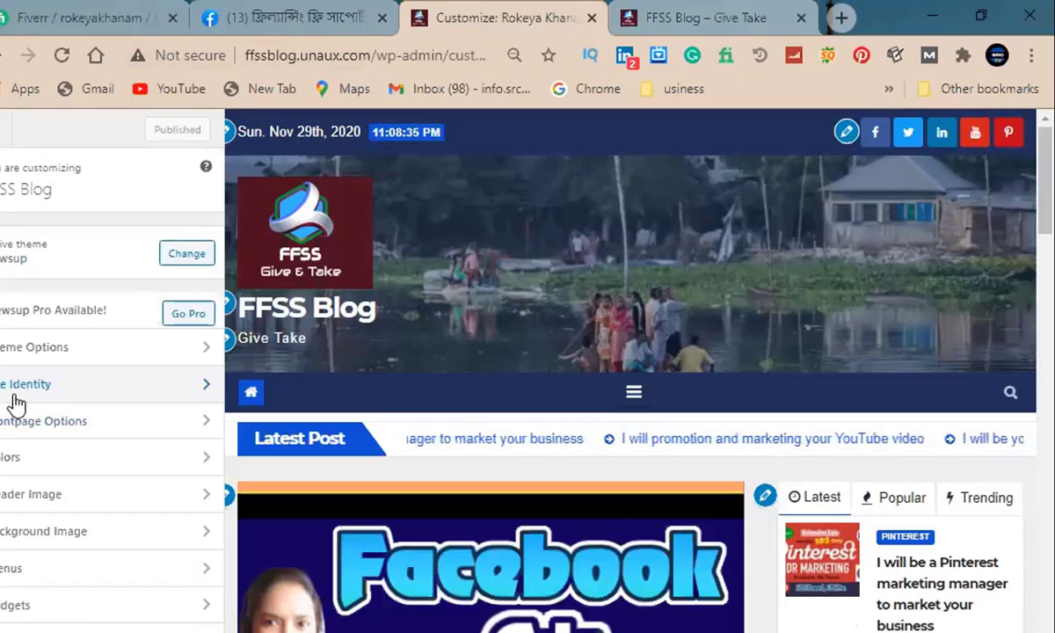
left_click(77, 427)
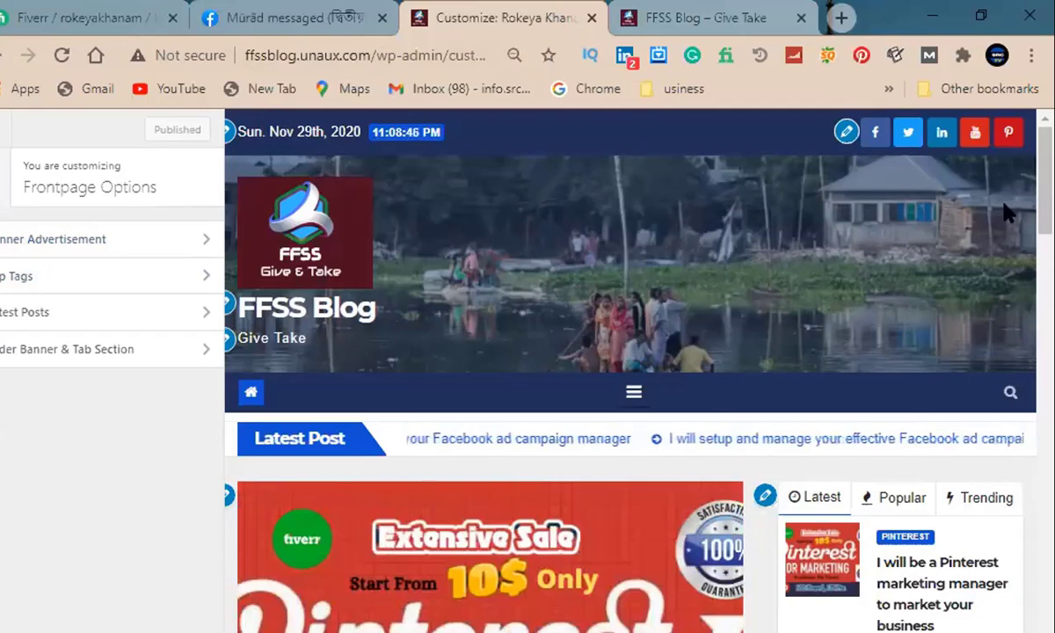
left_click(71, 236)
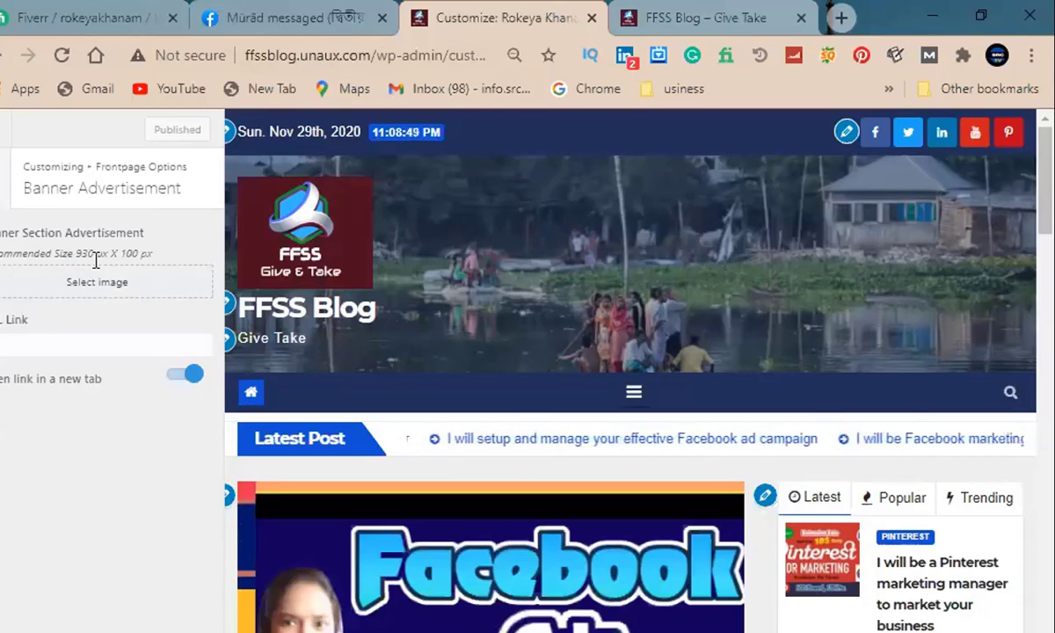
left_click(100, 284)
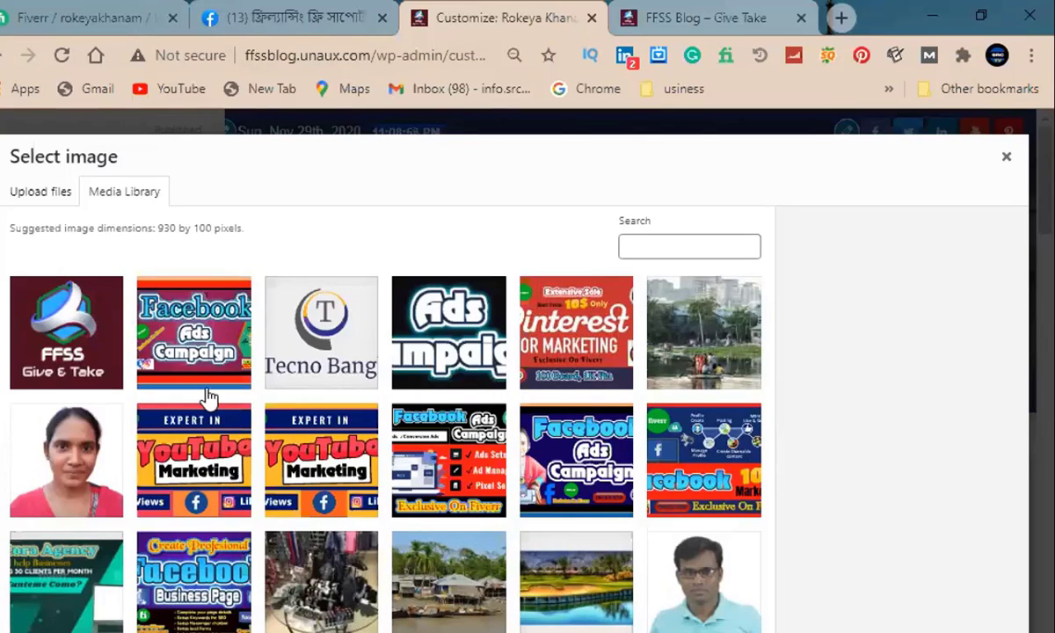
left_click(46, 191)
left_click(517, 453)
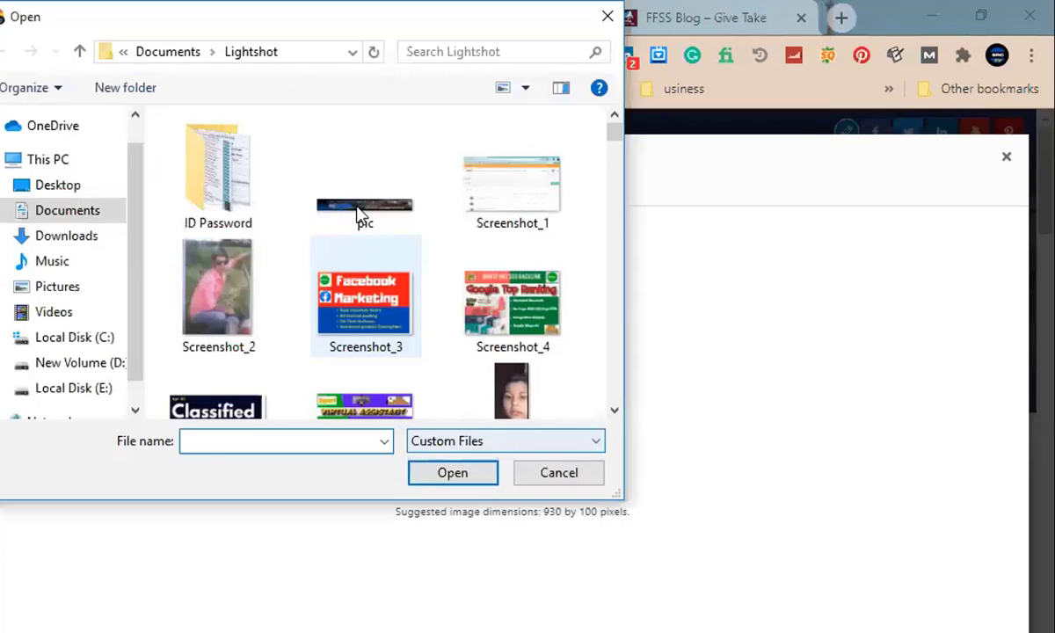
left_click(361, 214)
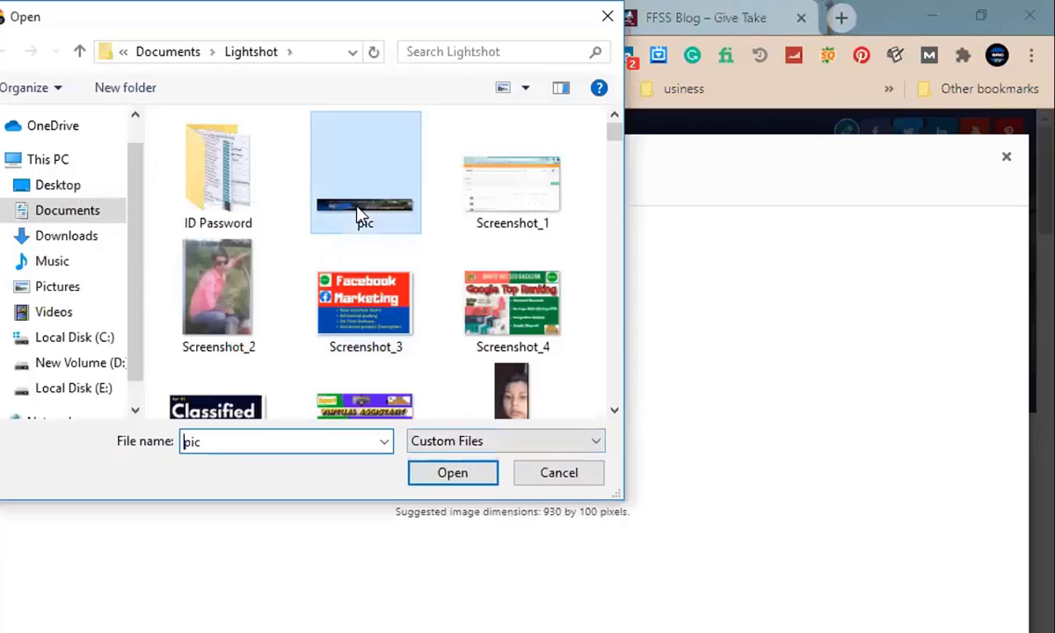
left_click(452, 473)
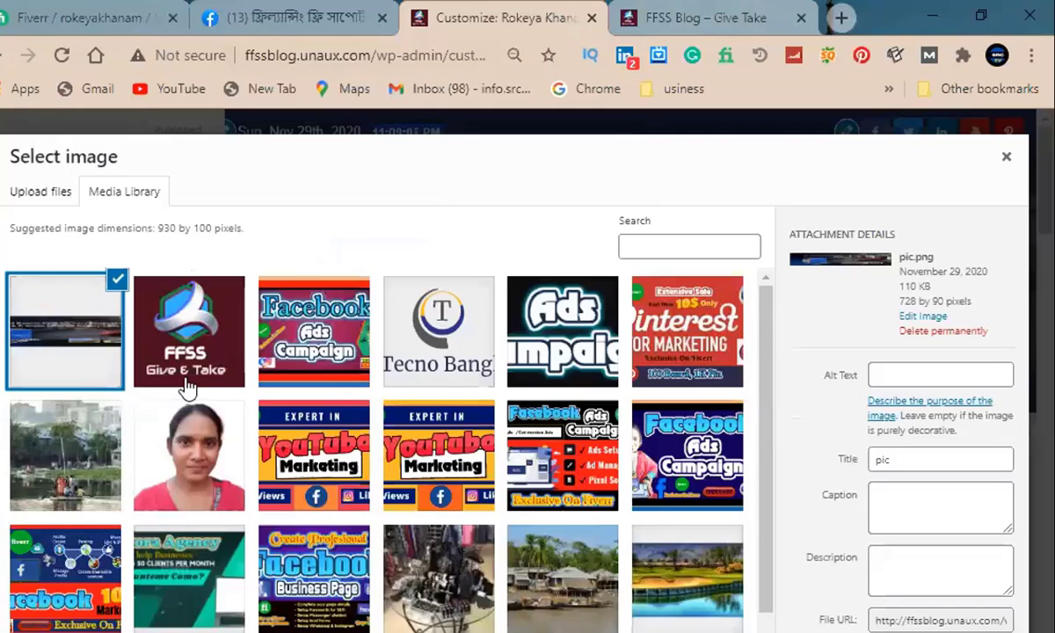
left_click(963, 631)
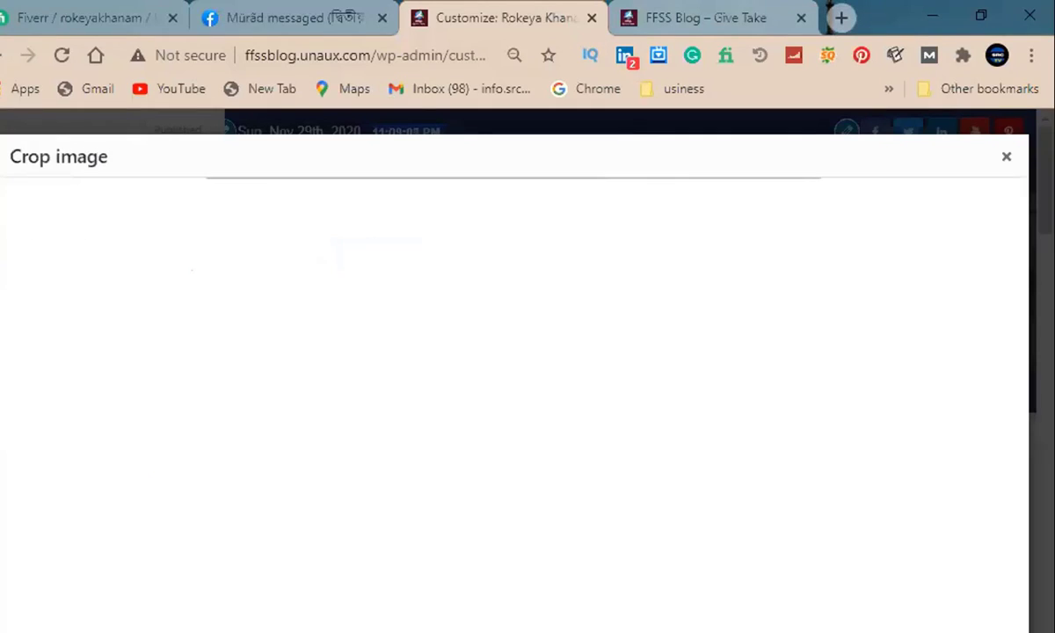
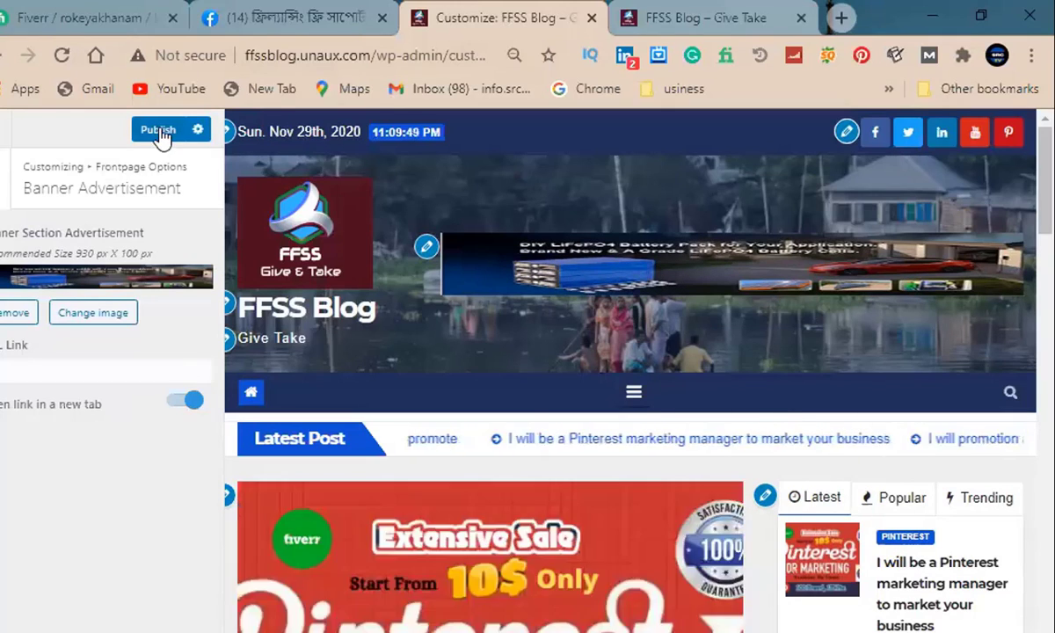
left_click(160, 132)
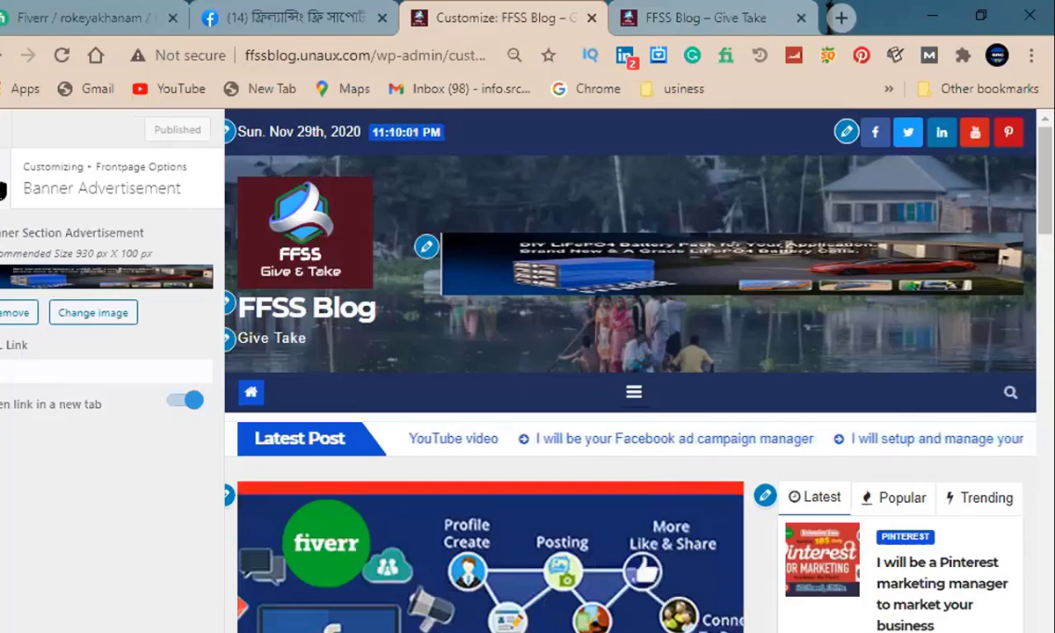
Try hiding the front page's Top Tags section, show it again and publish.
left_click(1, 183)
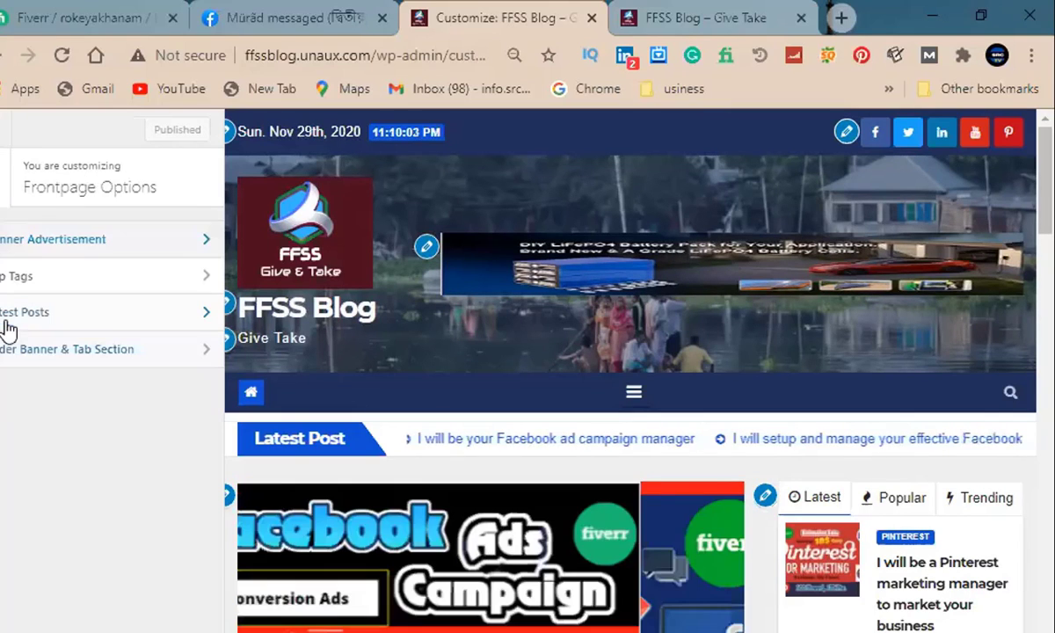
left_click(27, 279)
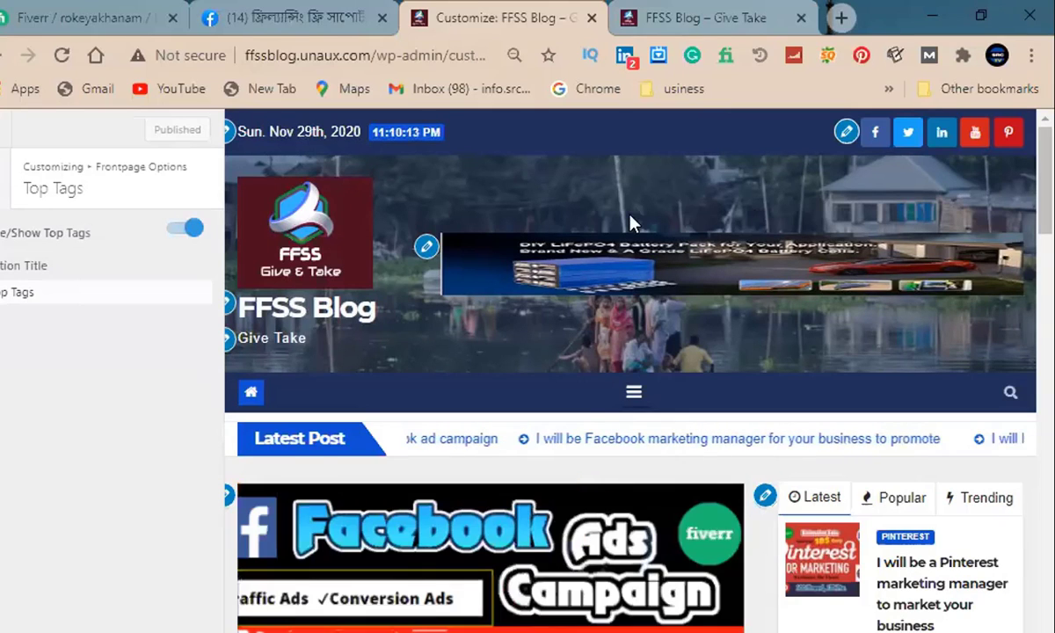
left_click(174, 231)
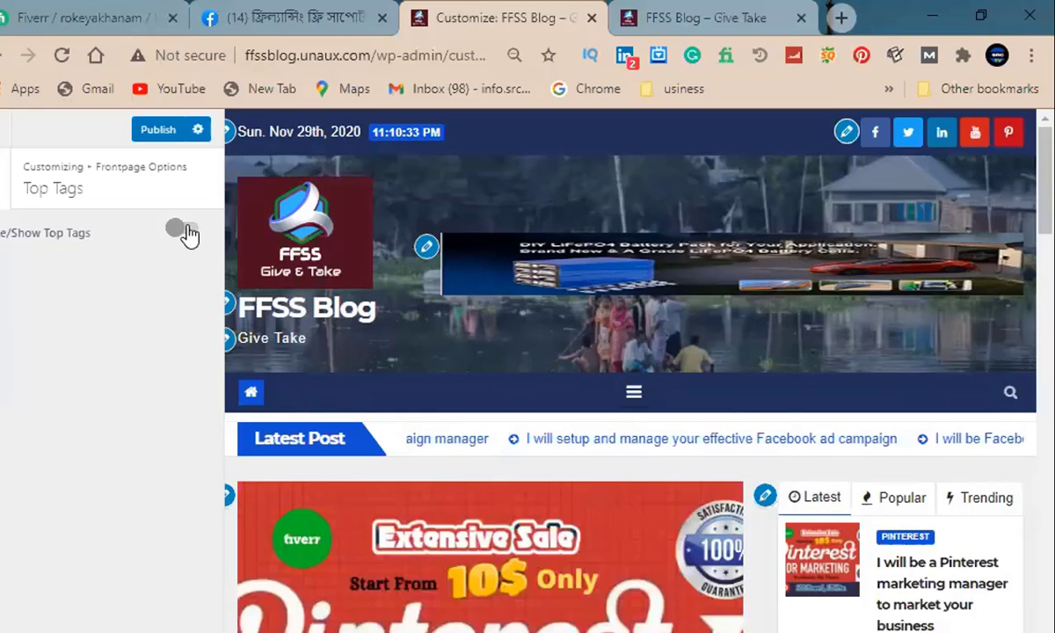
left_click(180, 230)
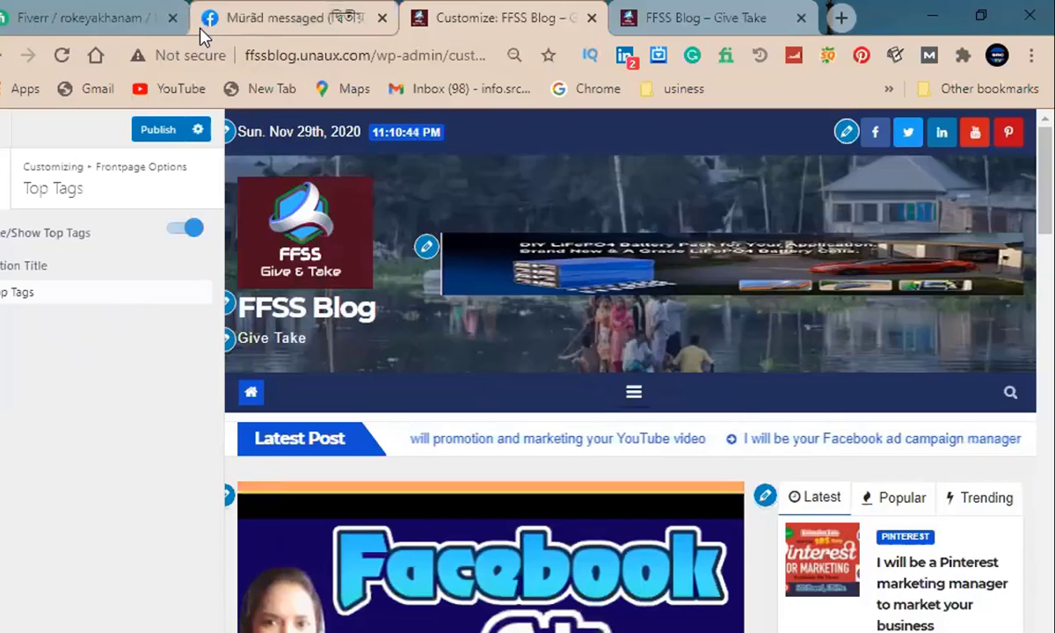
left_click(155, 126)
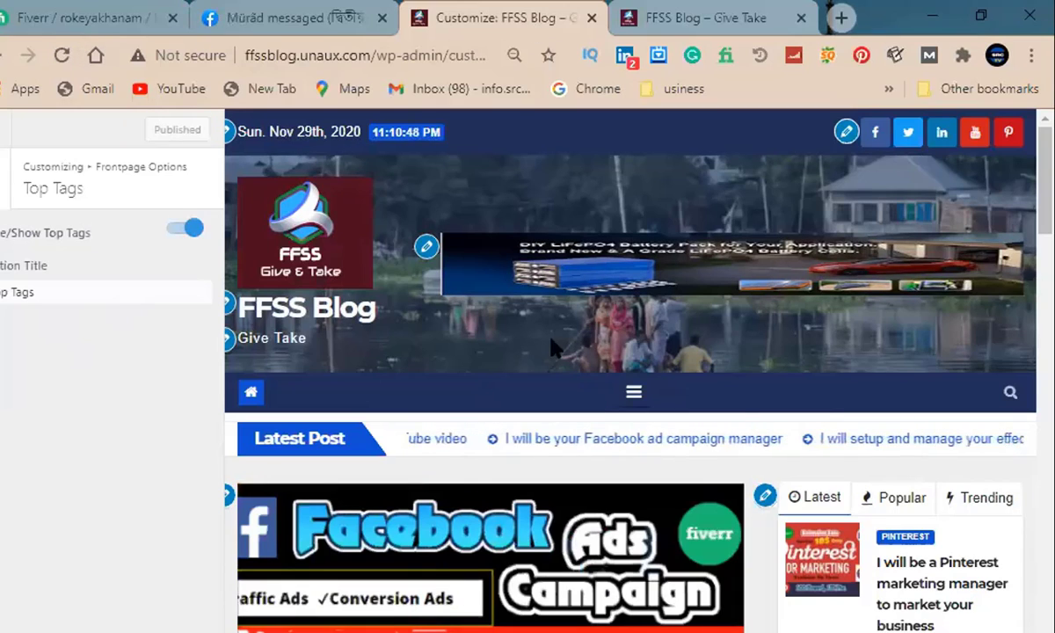
Examine the navigation menu in the preview and reload the live blog to check the published banner and header.
left_click(633, 397)
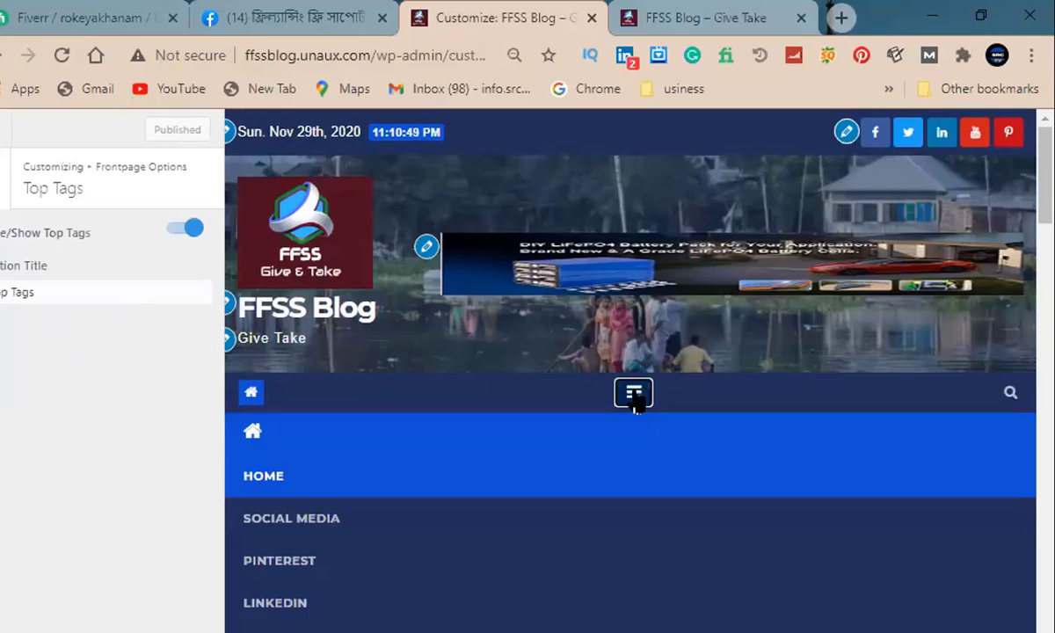
left_click(635, 398)
left_click(64, 292)
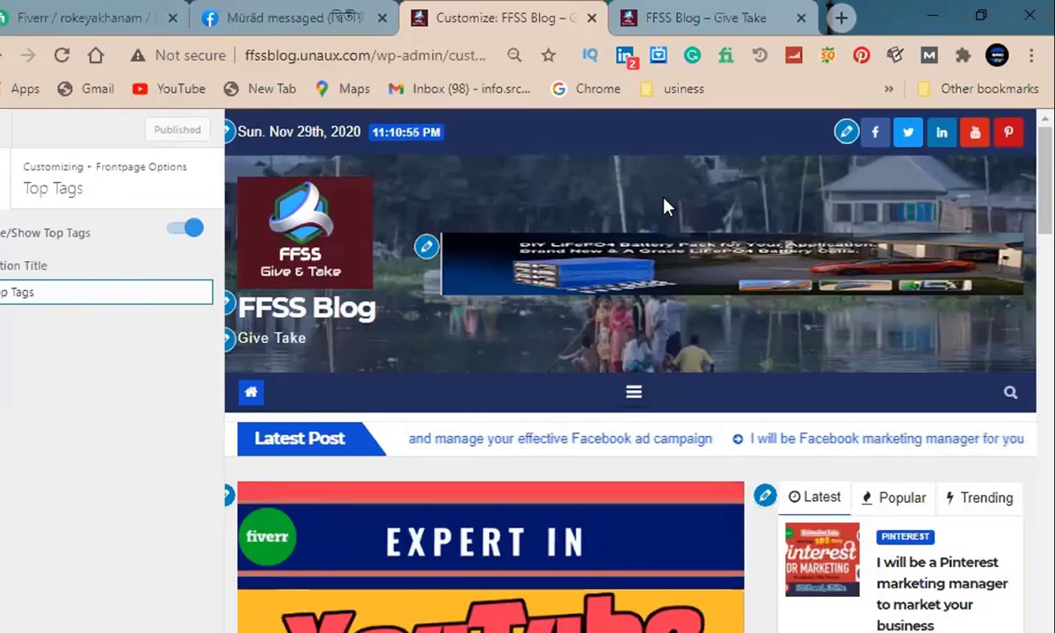
left_click(716, 19)
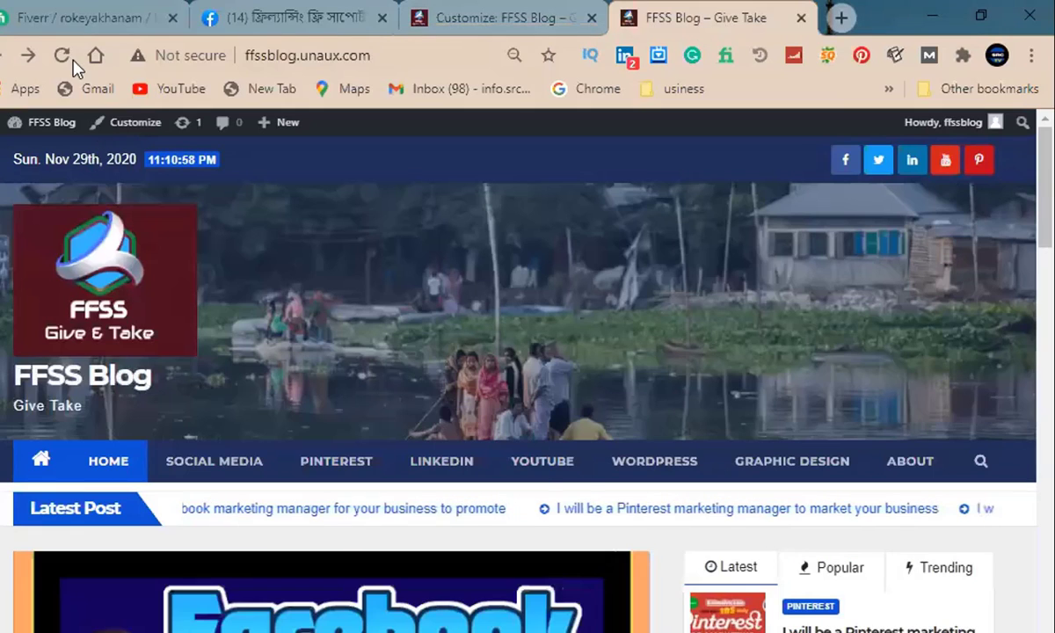
left_click(62, 56)
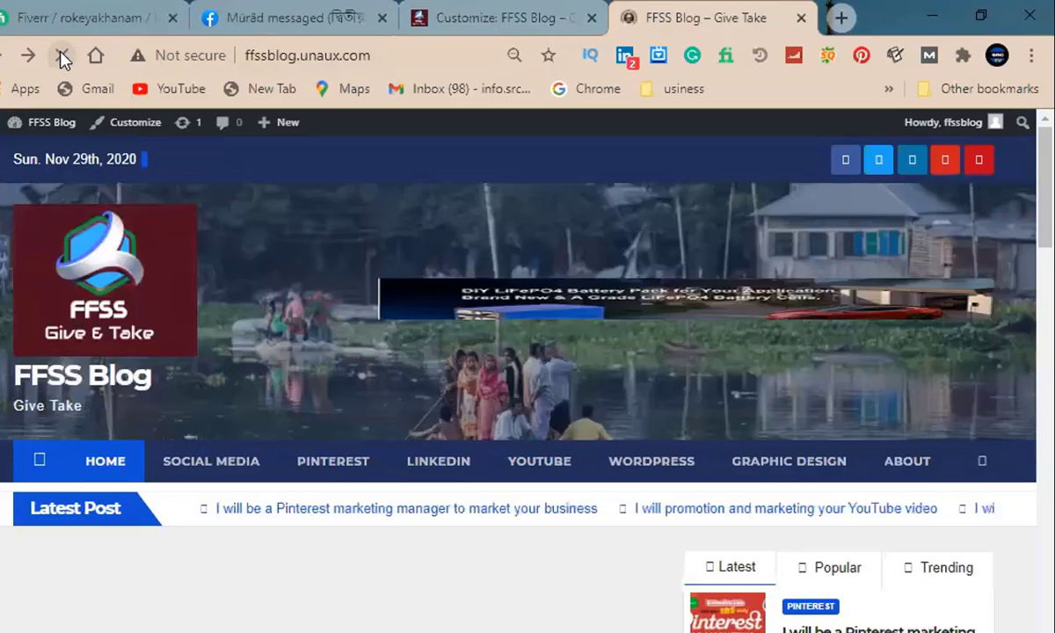
left_click(486, 19)
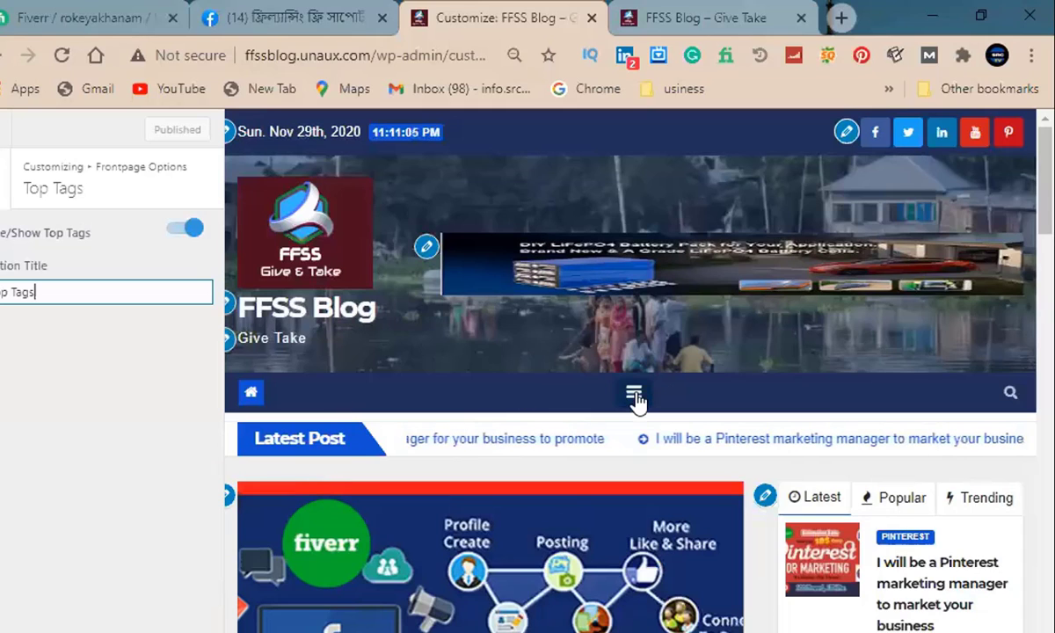
left_click(631, 395)
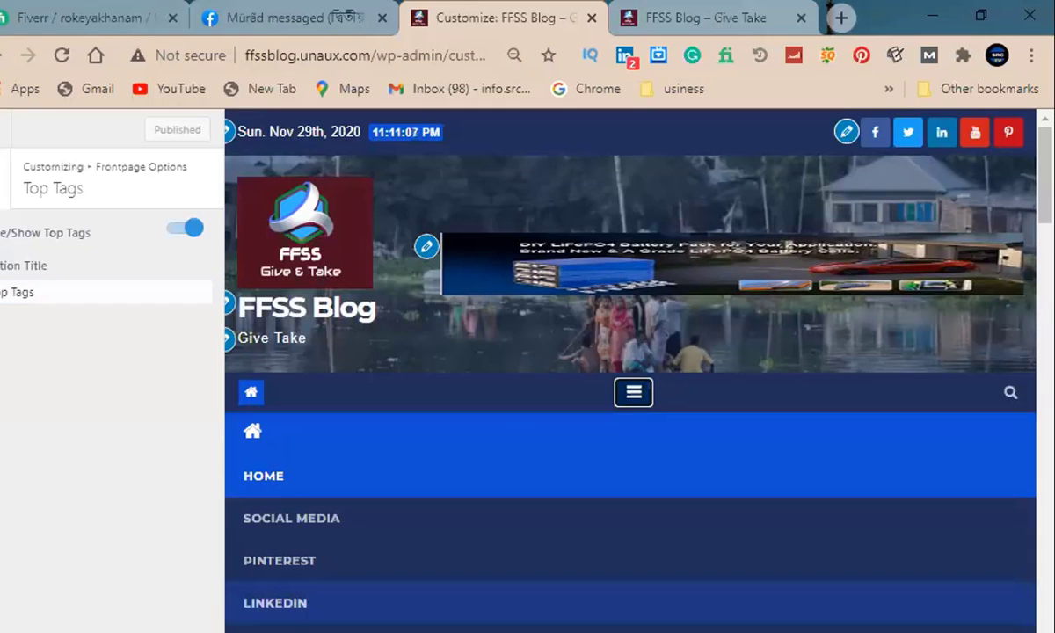
scroll(292, 405, "down", 5)
scroll(571, 159, "up", 5)
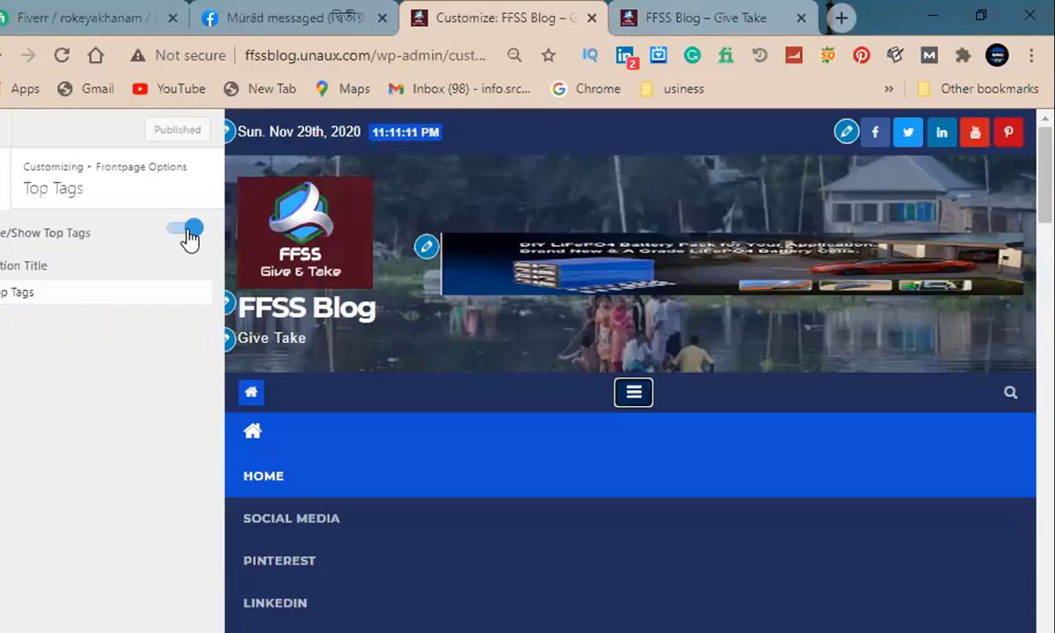
Collapse the preview's navigation menu, open the front page's Latest Posts settings and examine the section title and available post categories.
left_click(3, 178)
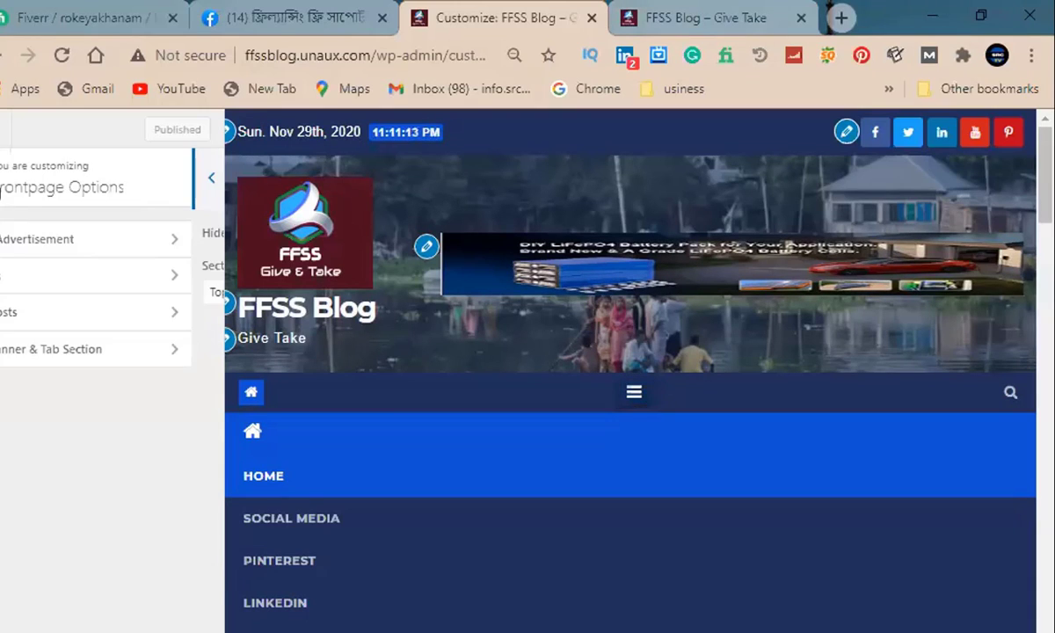
left_click(633, 397)
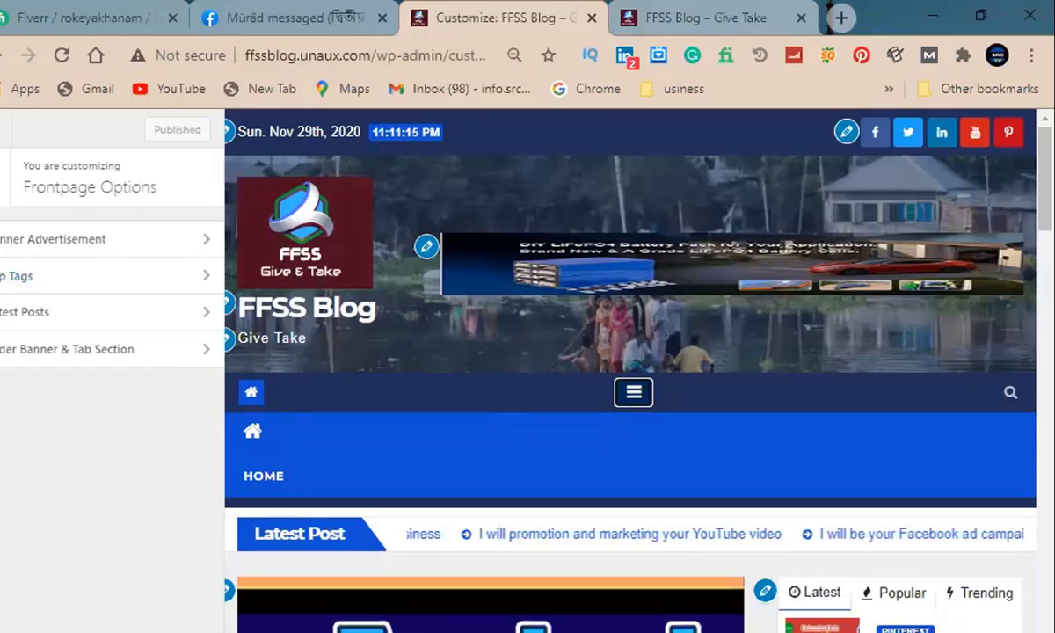
left_click(42, 323)
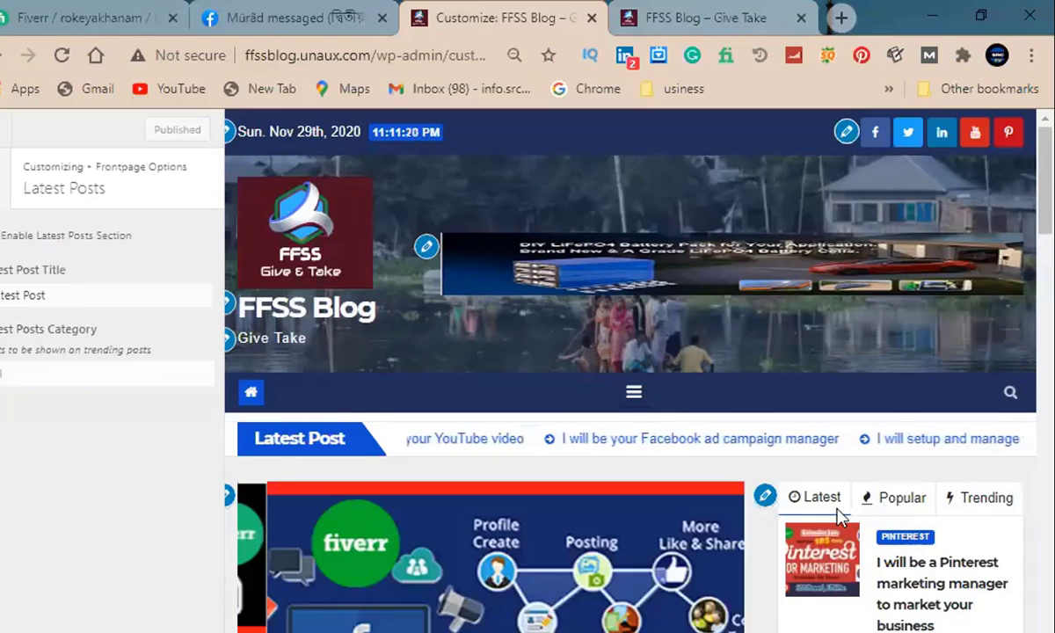
left_click(61, 297)
key("ctrl+a")
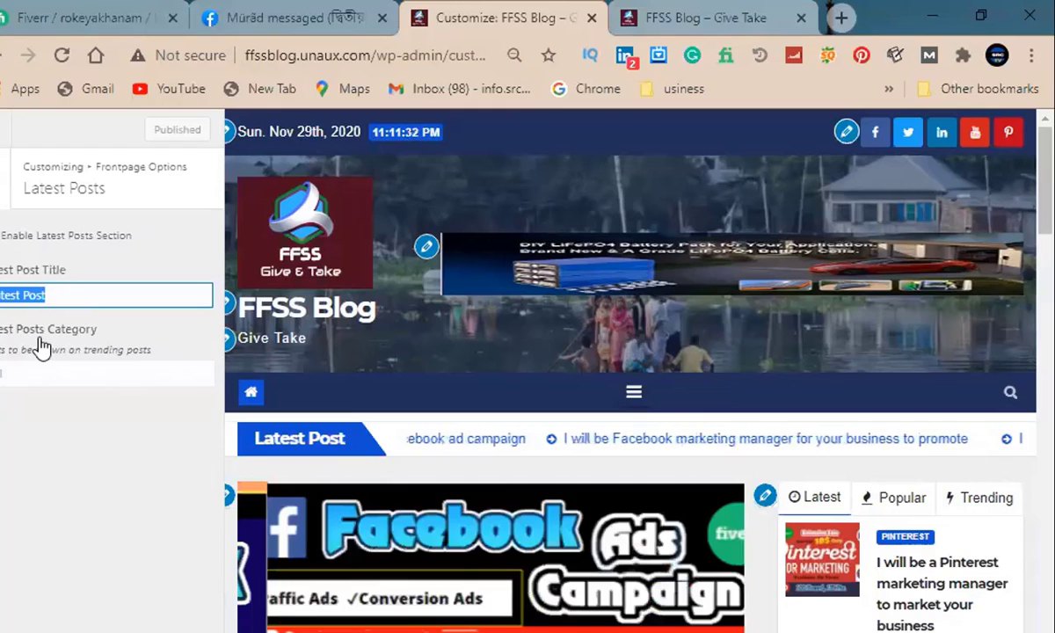
left_click(18, 379)
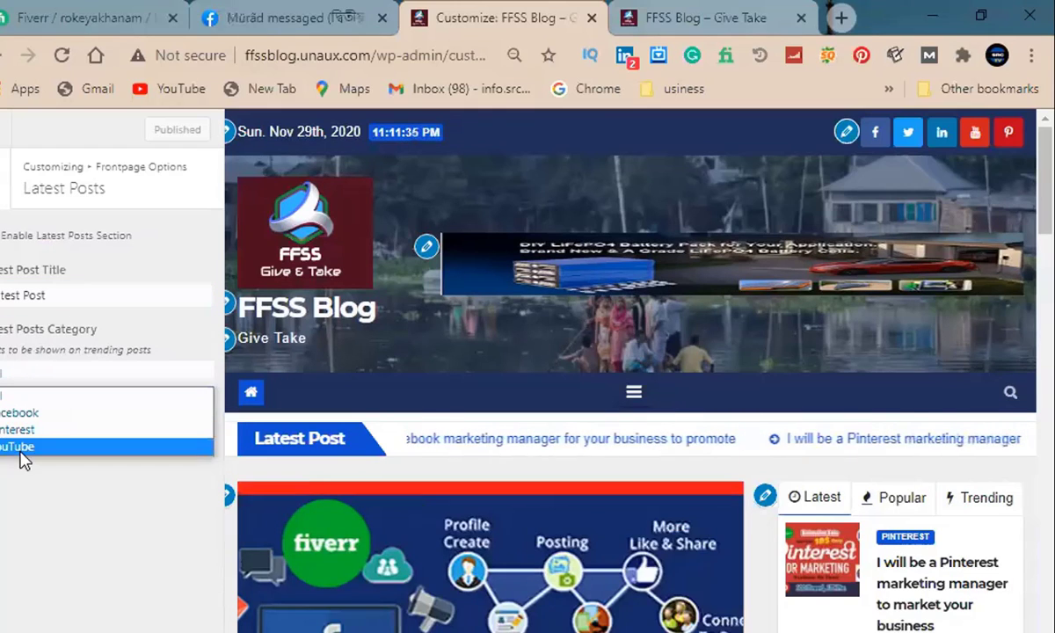
scroll(825, 514, "down", 1)
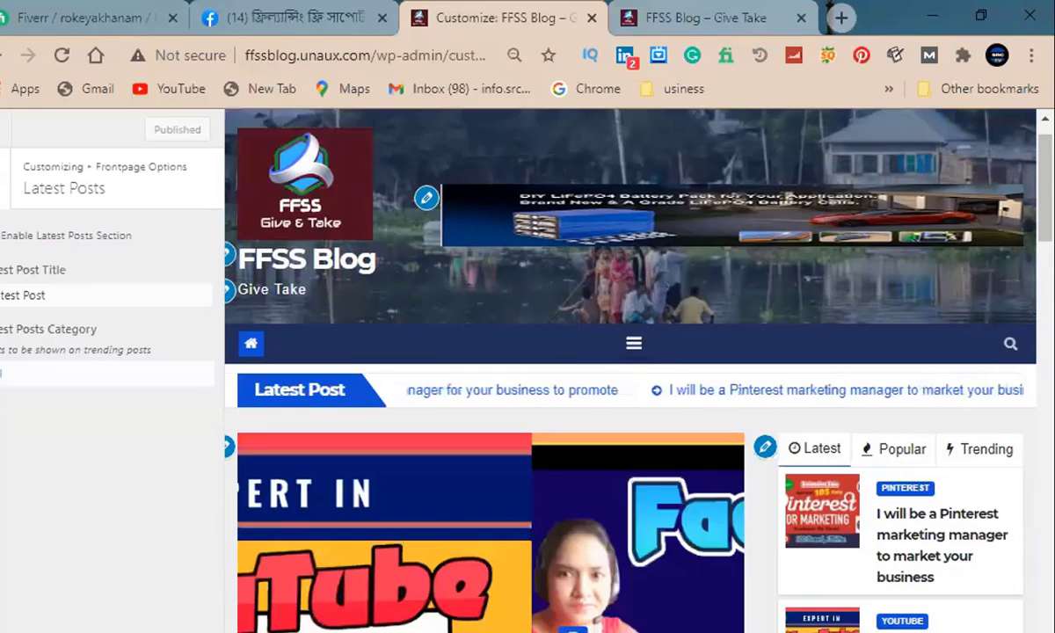
scroll(591, 551, "up", 1)
left_click(48, 374)
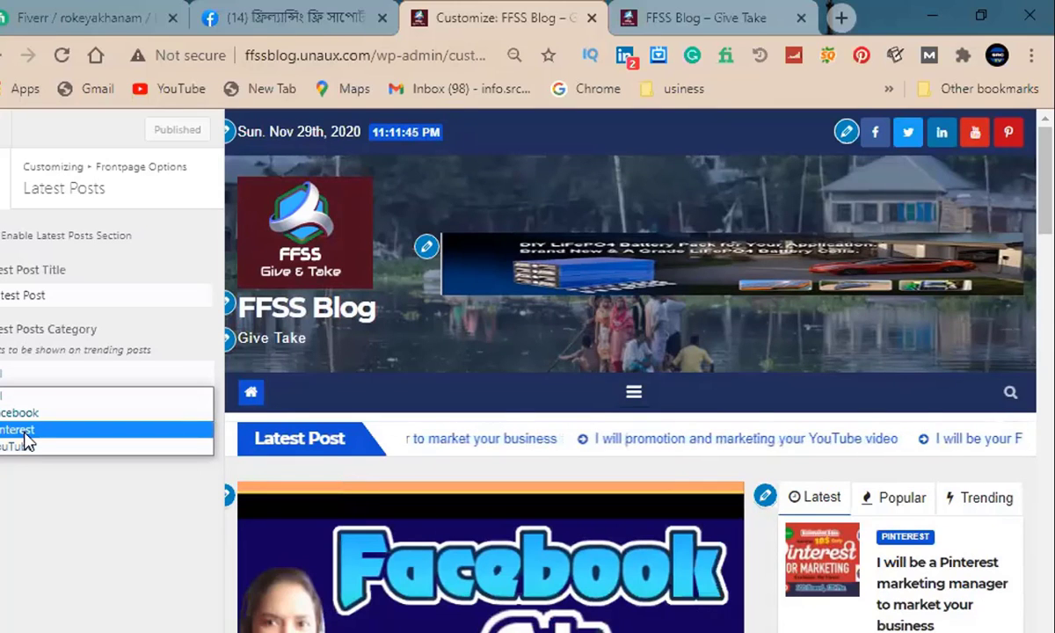
left_click(8, 378)
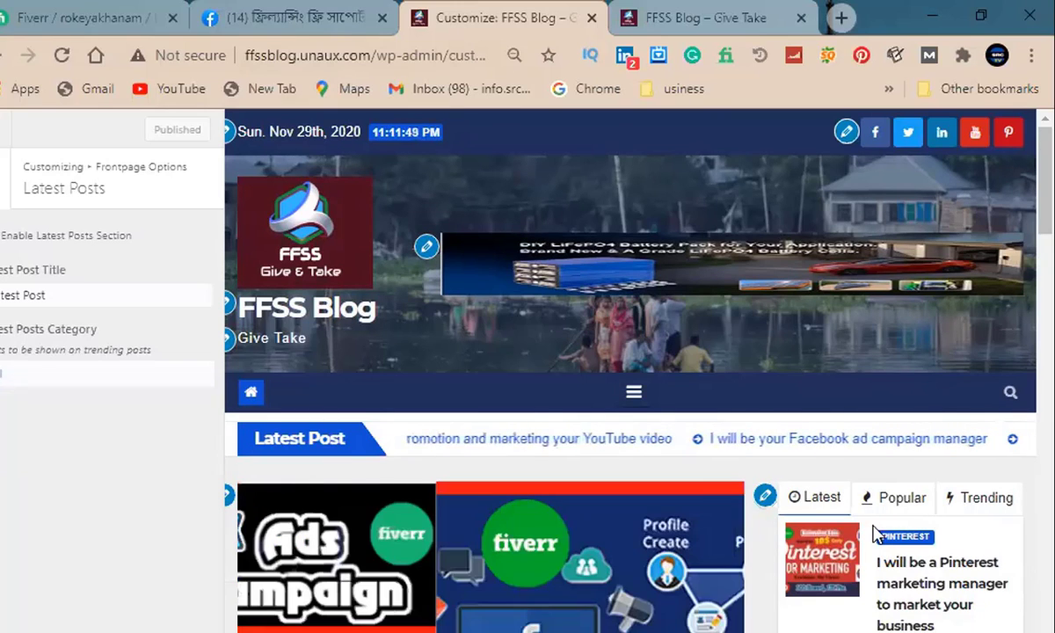
Examine the post ticker, slider and latest posts list in the blog preview.
scroll(816, 492, "down", 4)
scroll(814, 497, "up", 4)
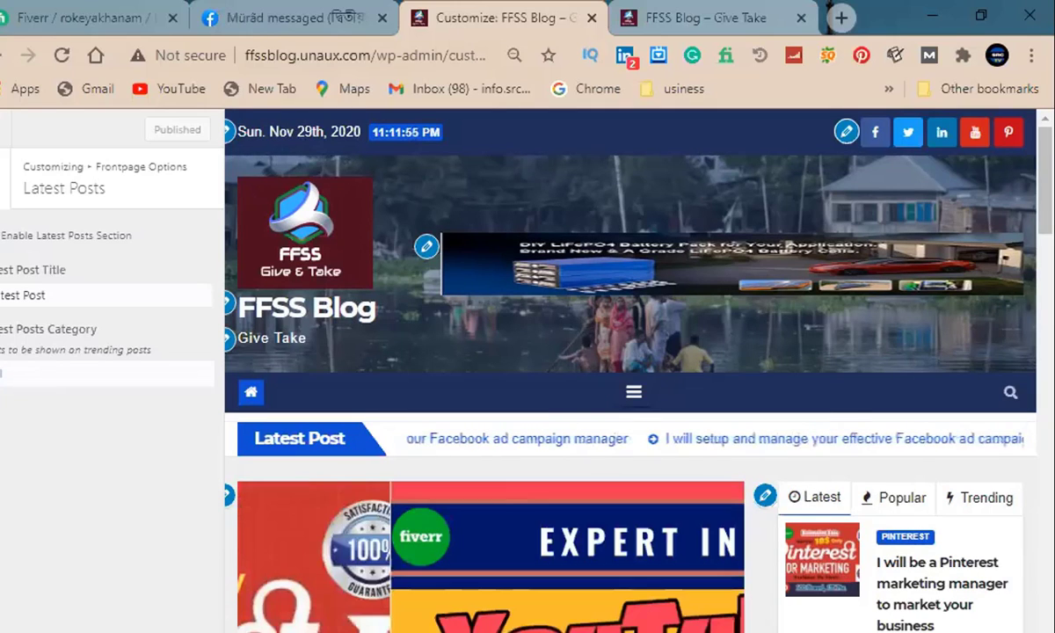
scroll(822, 406, "down", 2)
scroll(595, 488, "up", 2)
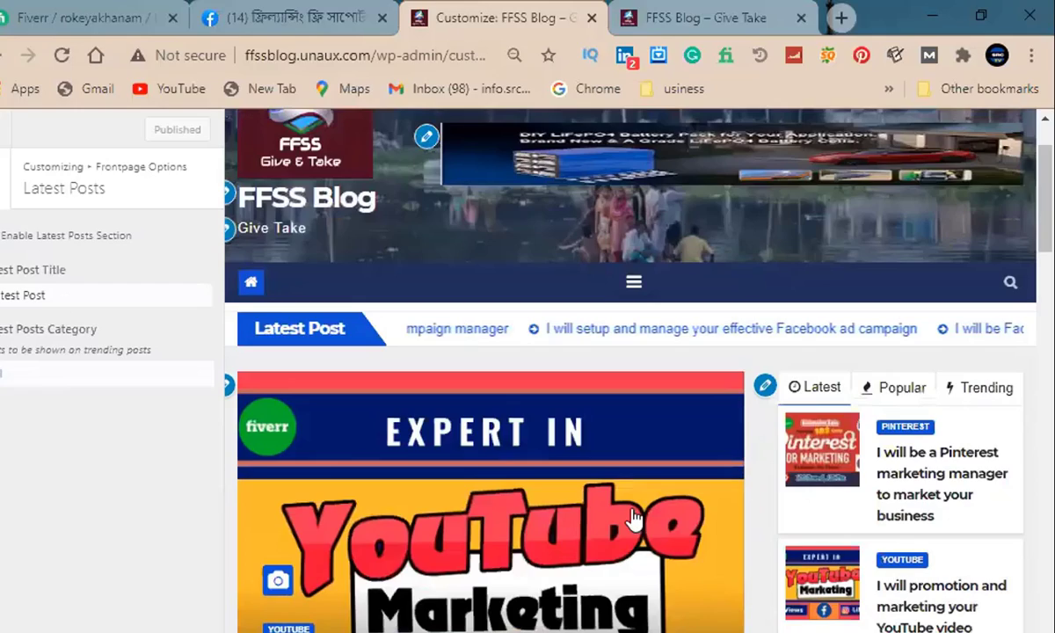
scroll(595, 488, "up", 1)
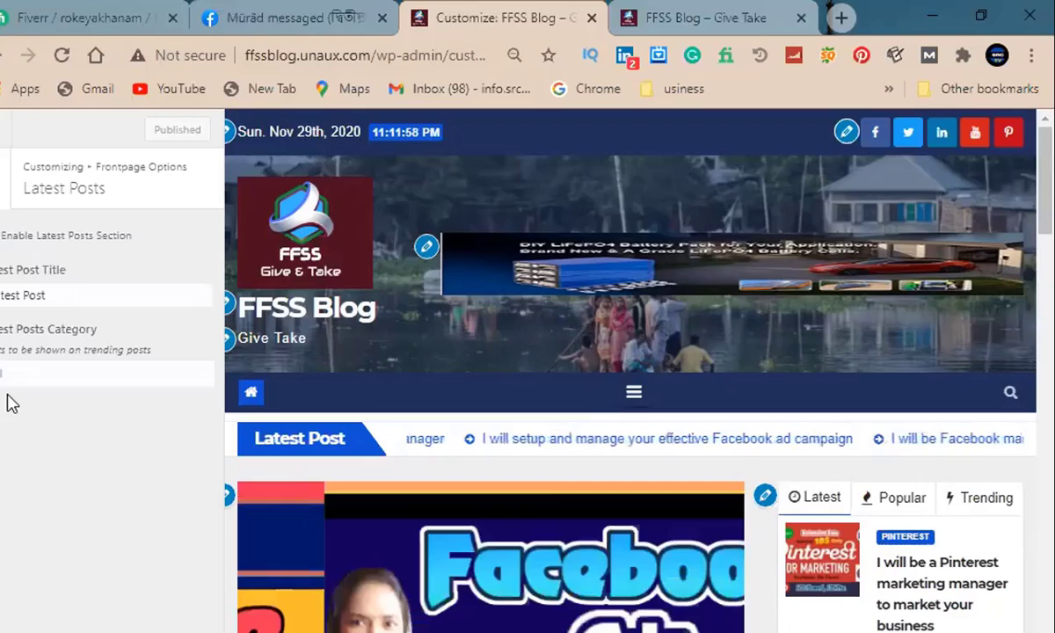
Set the golf course photo from the media library as the slider banner's background image, widening the crop to the full image width.
left_click(3, 186)
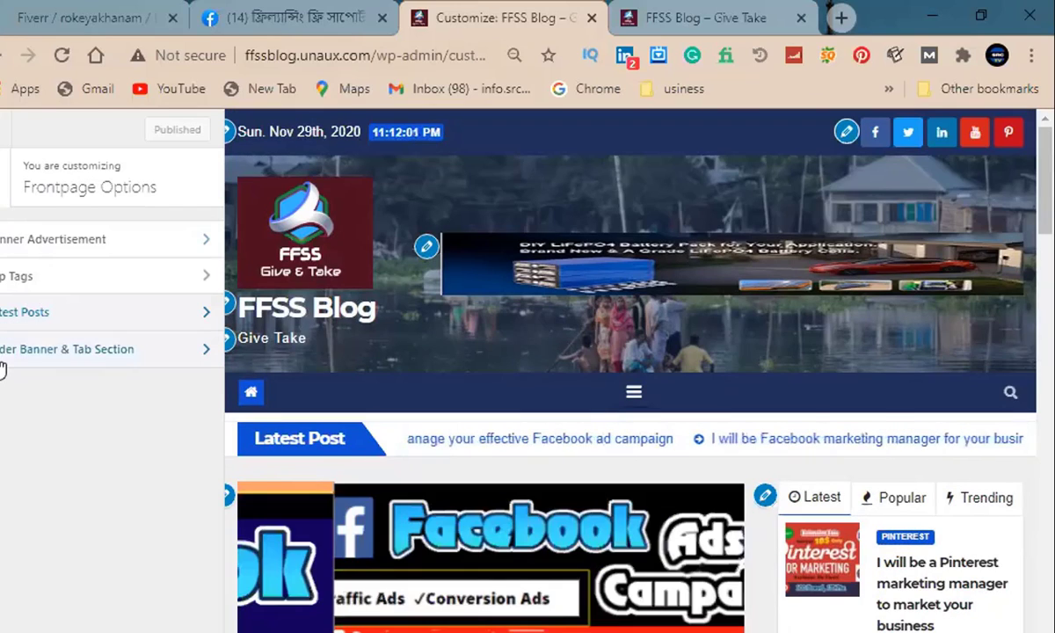
left_click(110, 352)
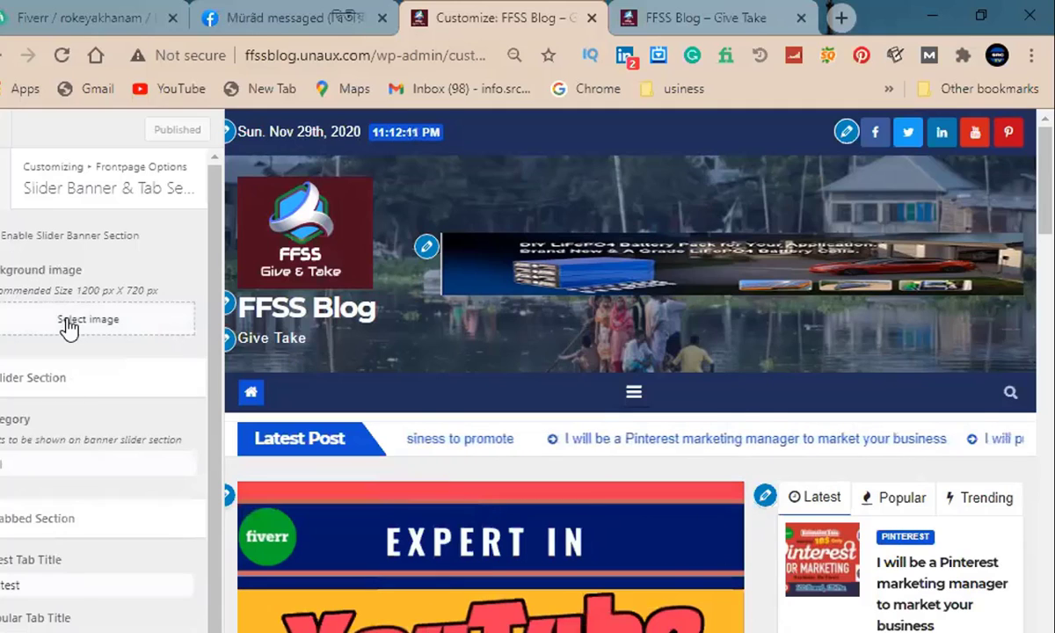
left_click(98, 327)
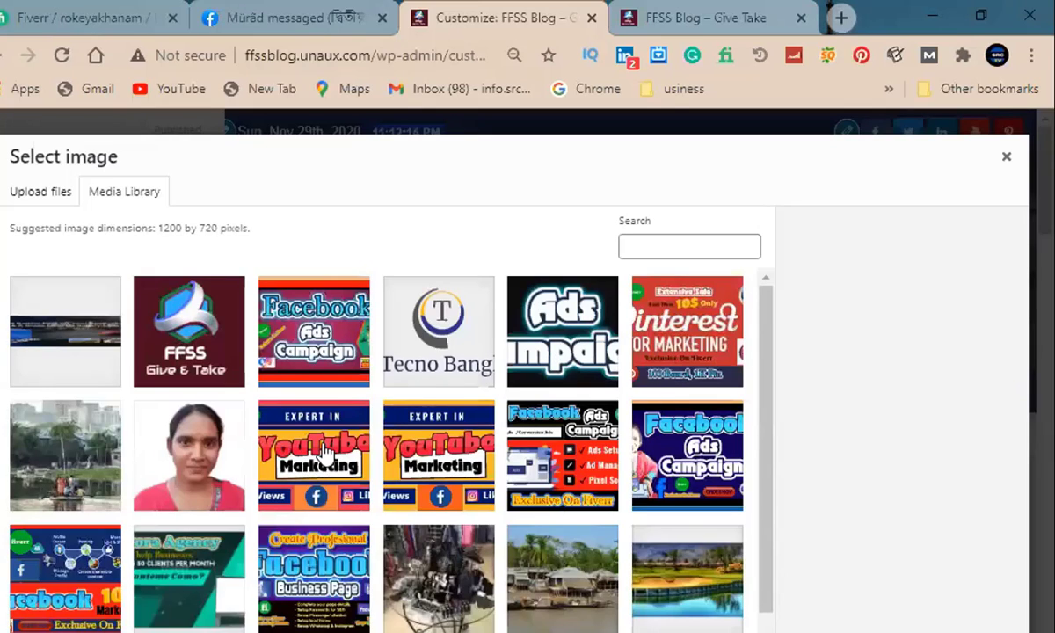
left_click(688, 587)
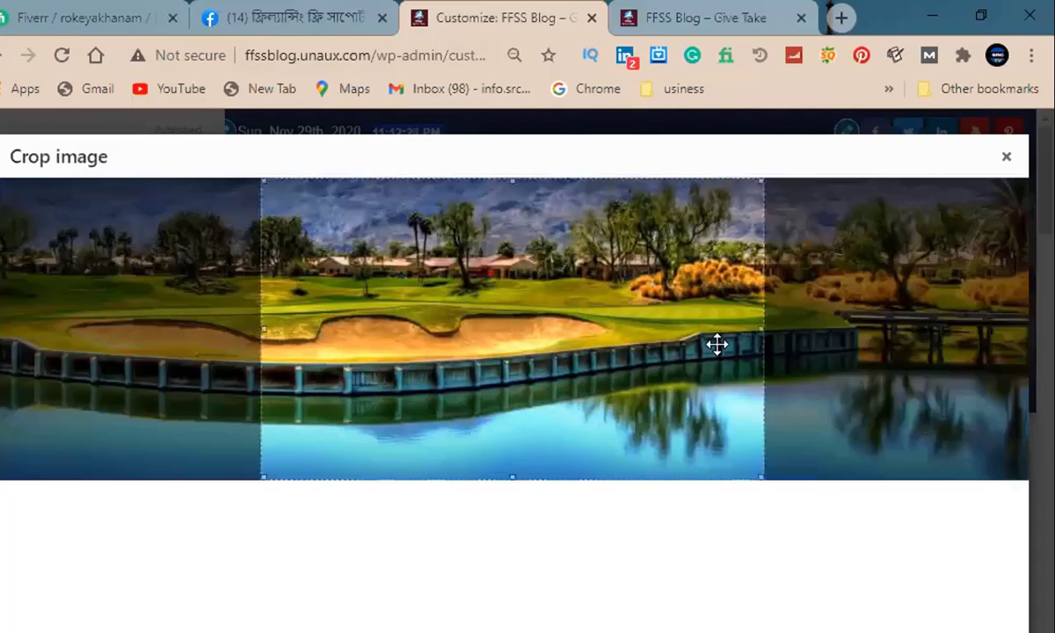
left_click_drag(763, 333, 1026, 335)
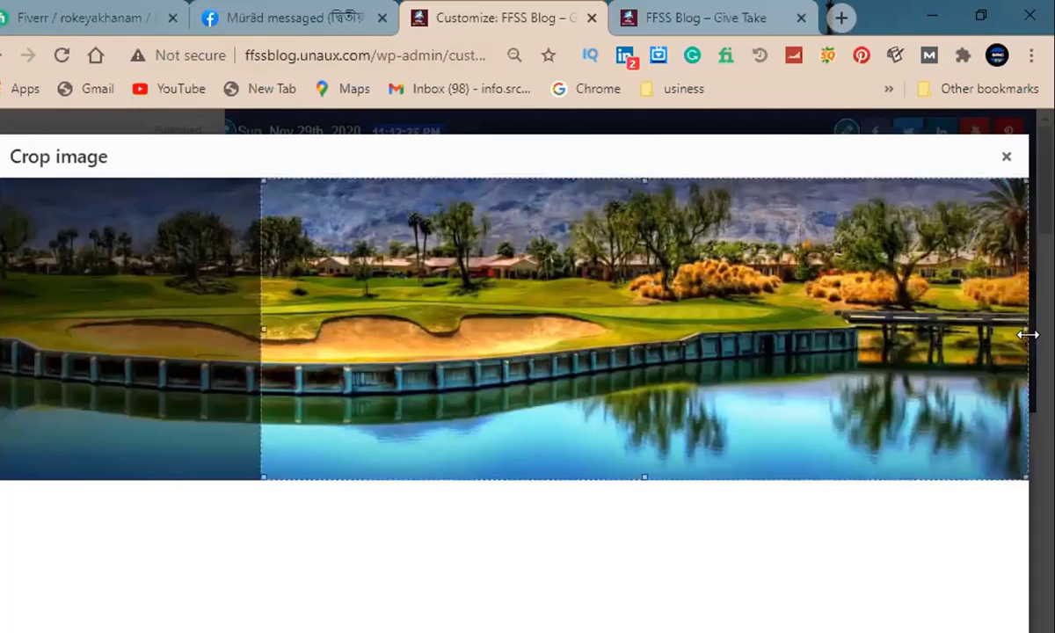
left_click_drag(264, 325, 5, 316)
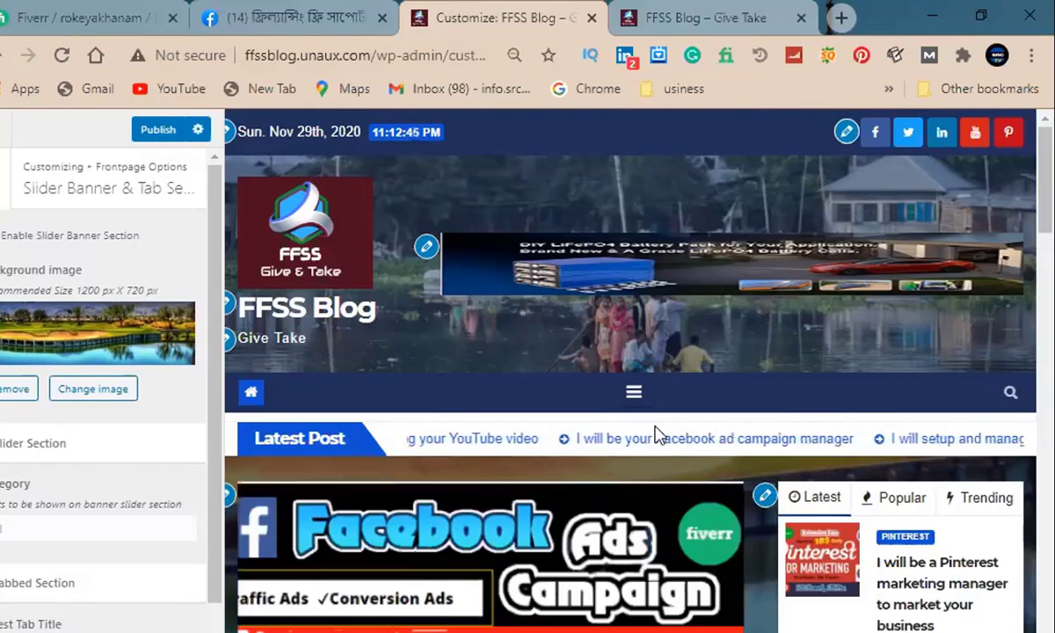
Check the new slider banner background in the preview and look through the posts and sidebar widgets below it.
scroll(660, 433, "down", 5)
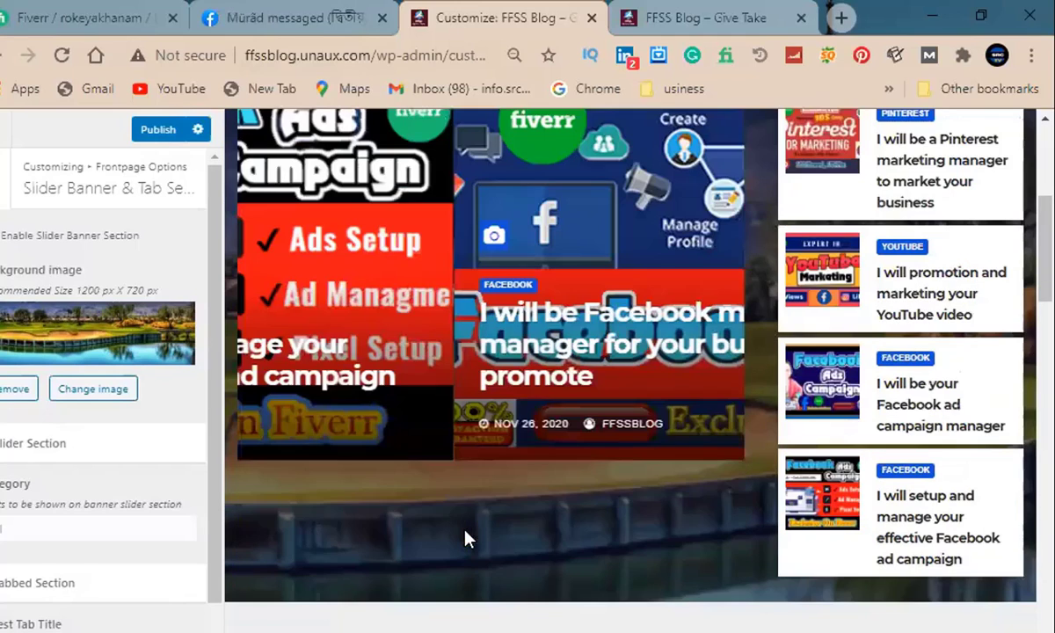
scroll(741, 464, "up", 3)
scroll(736, 594, "up", 1)
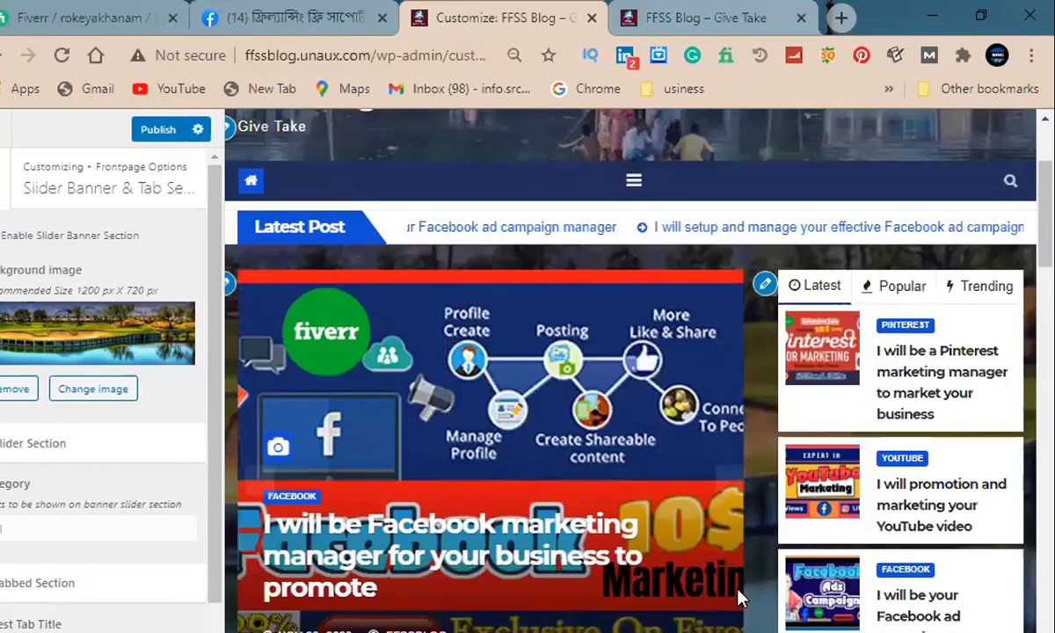
scroll(675, 620, "down", 3)
scroll(668, 499, "down", 6)
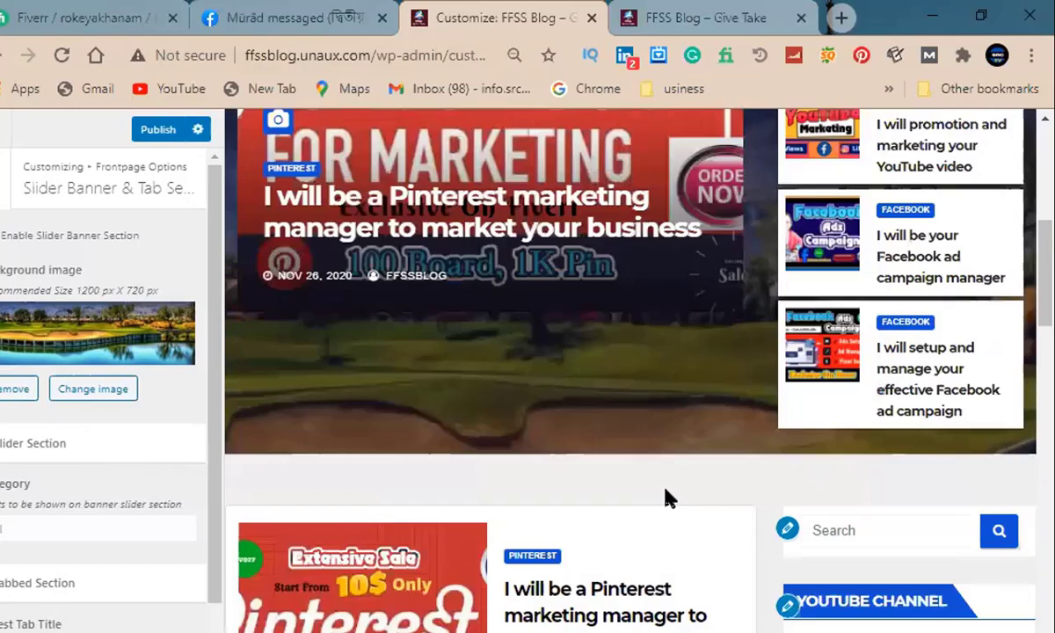
scroll(668, 499, "down", 5)
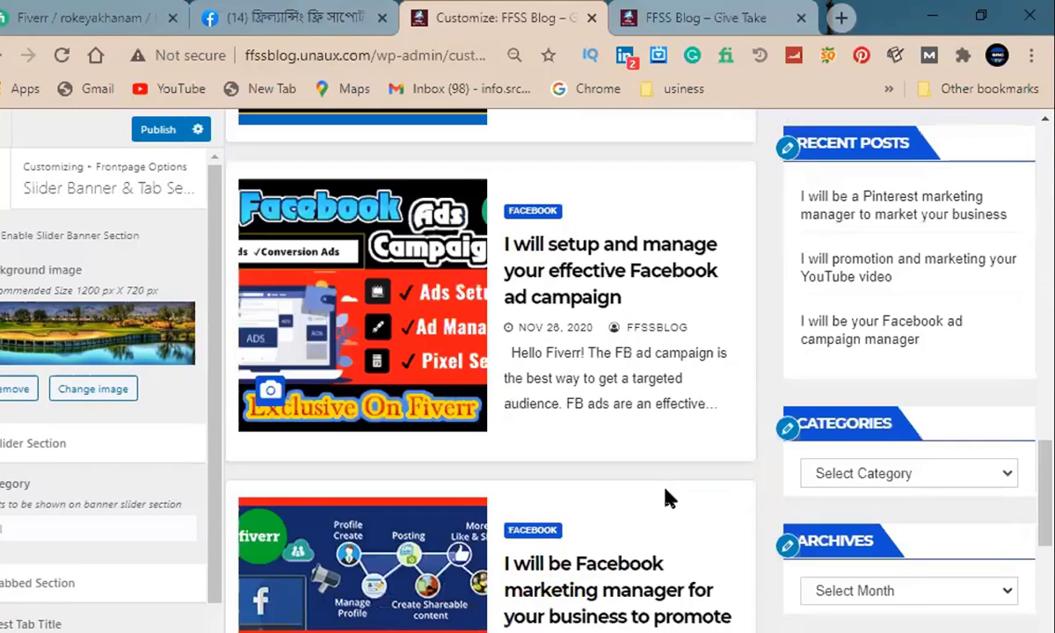
scroll(667, 499, "down", 8)
scroll(669, 504, "up", 8)
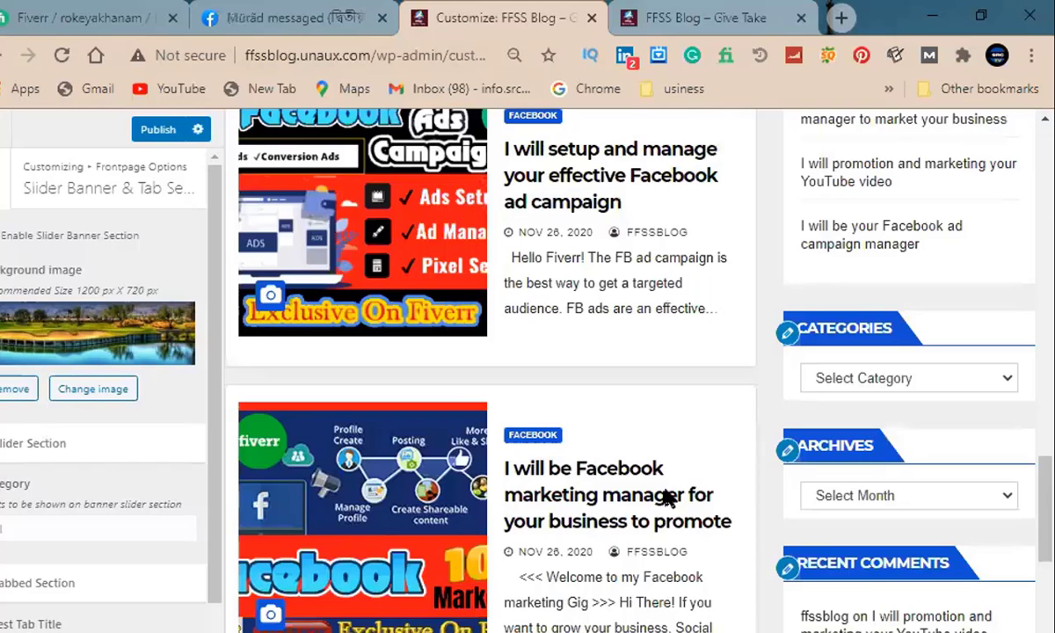
scroll(666, 497, "up", 6)
scroll(668, 499, "up", 5)
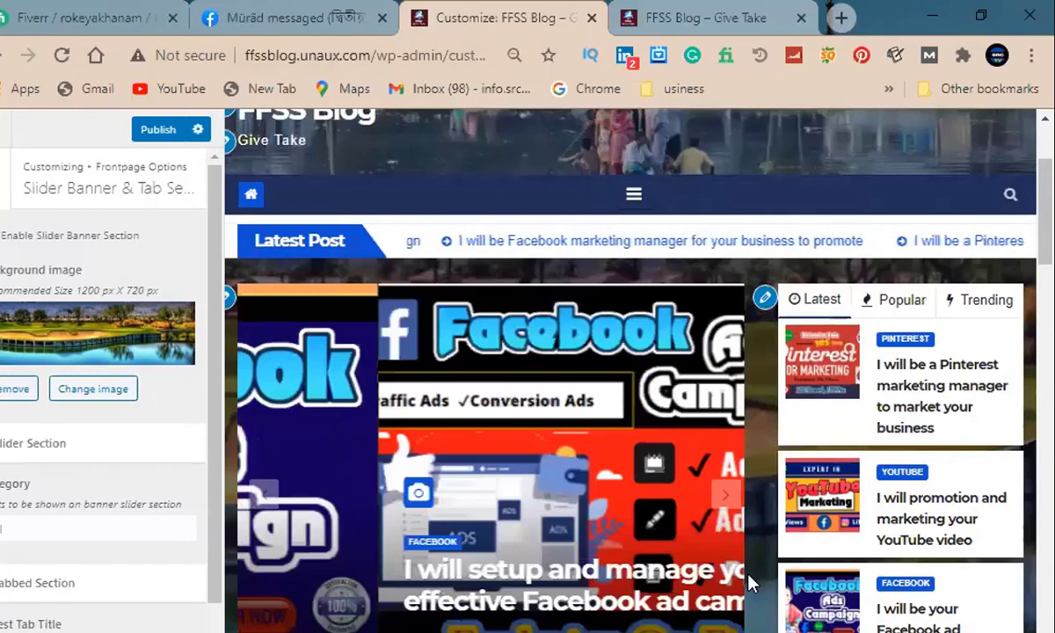
Try limiting the banner slider to the Facebook category, and set it back to all categories.
double_click(51, 444)
left_click(108, 436)
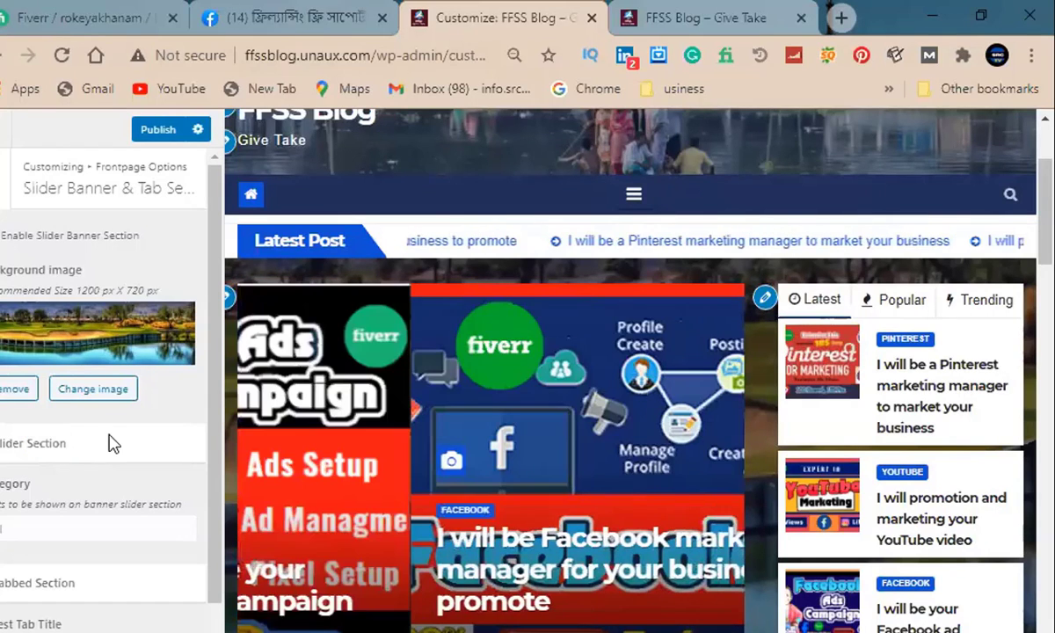
left_click(9, 530)
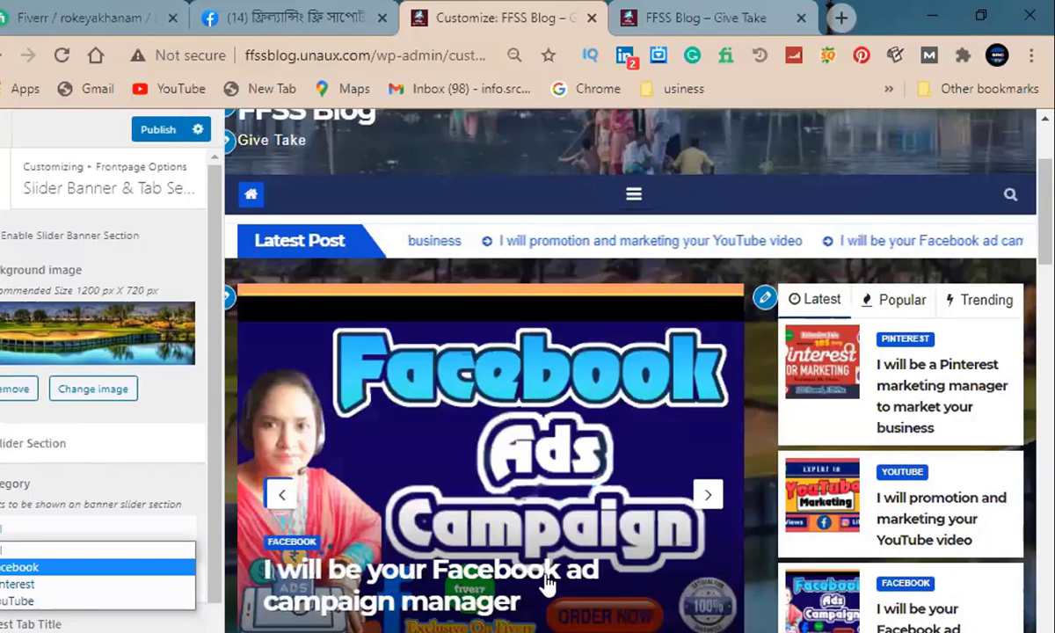
left_click(29, 568)
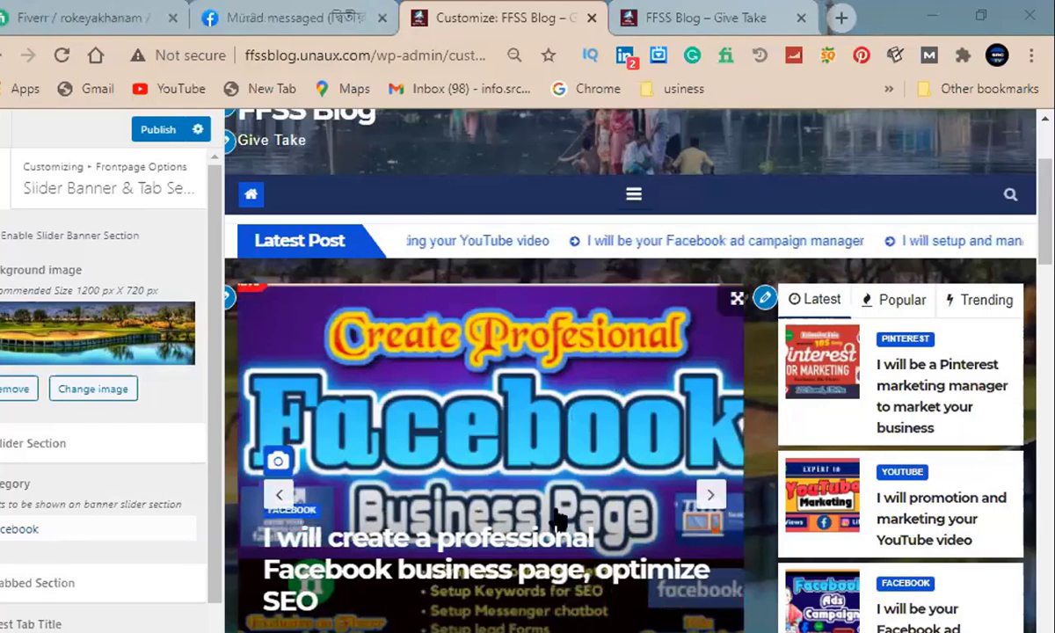
left_click(41, 532)
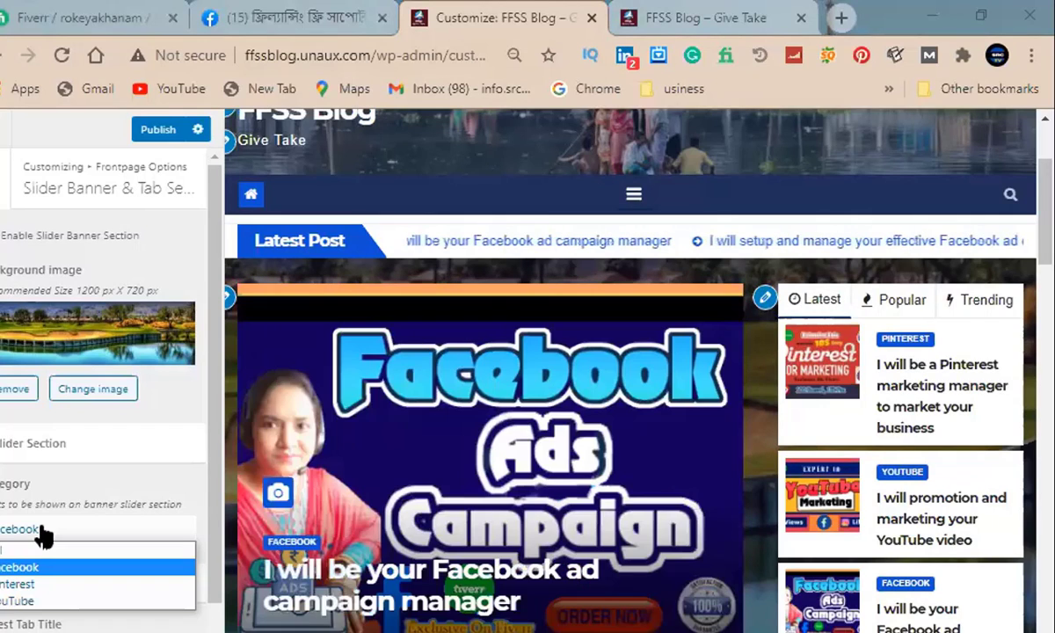
left_click(39, 551)
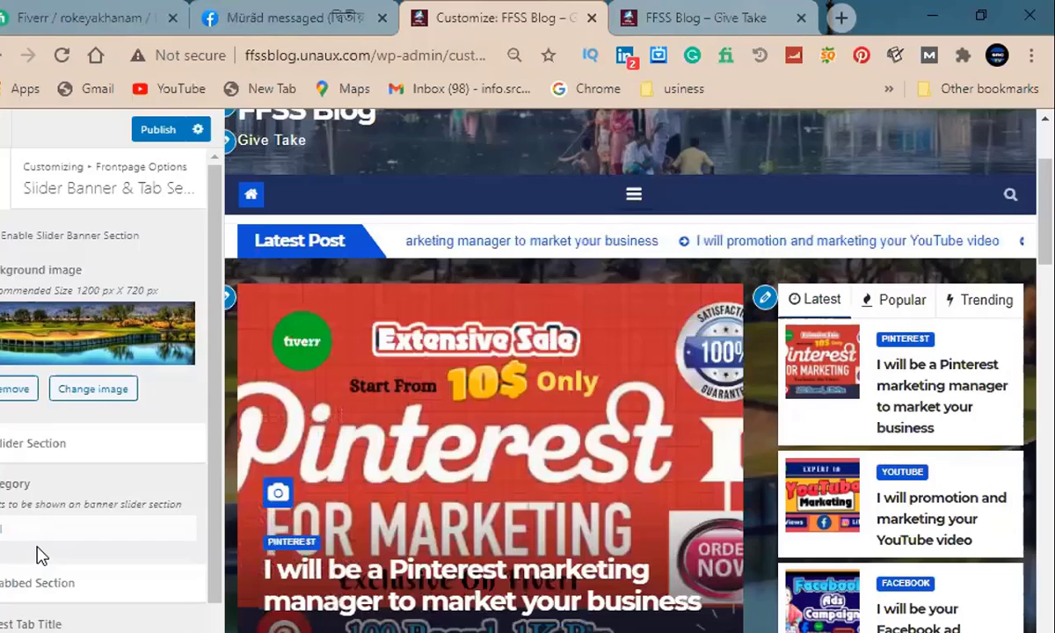
Review the Tabbed Section's title settings and publish the slider banner changes.
scroll(101, 585, "down", 2)
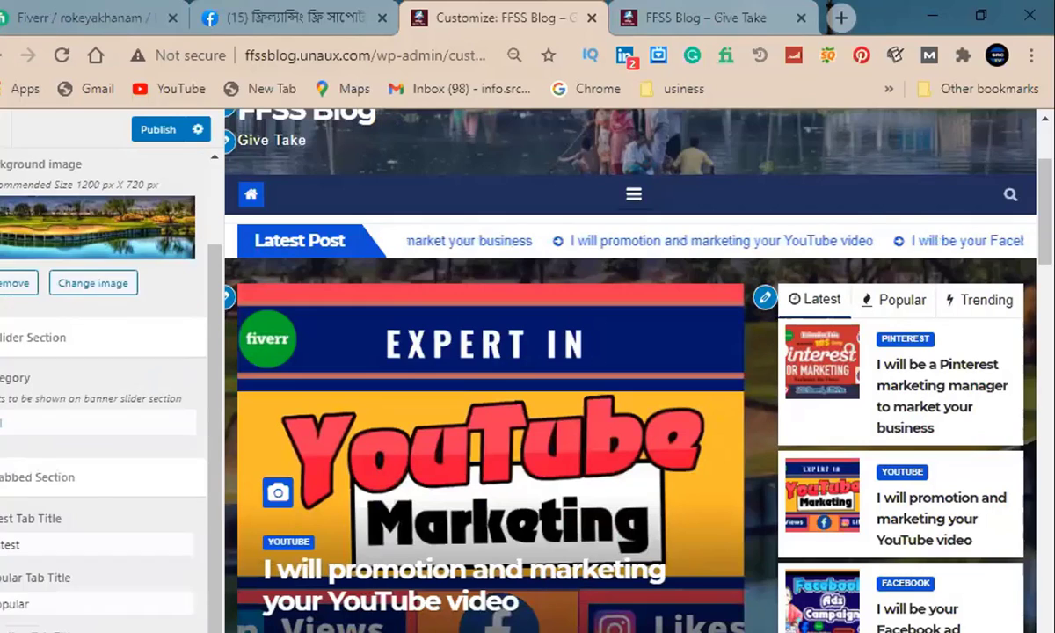
scroll(88, 490, "down", 1)
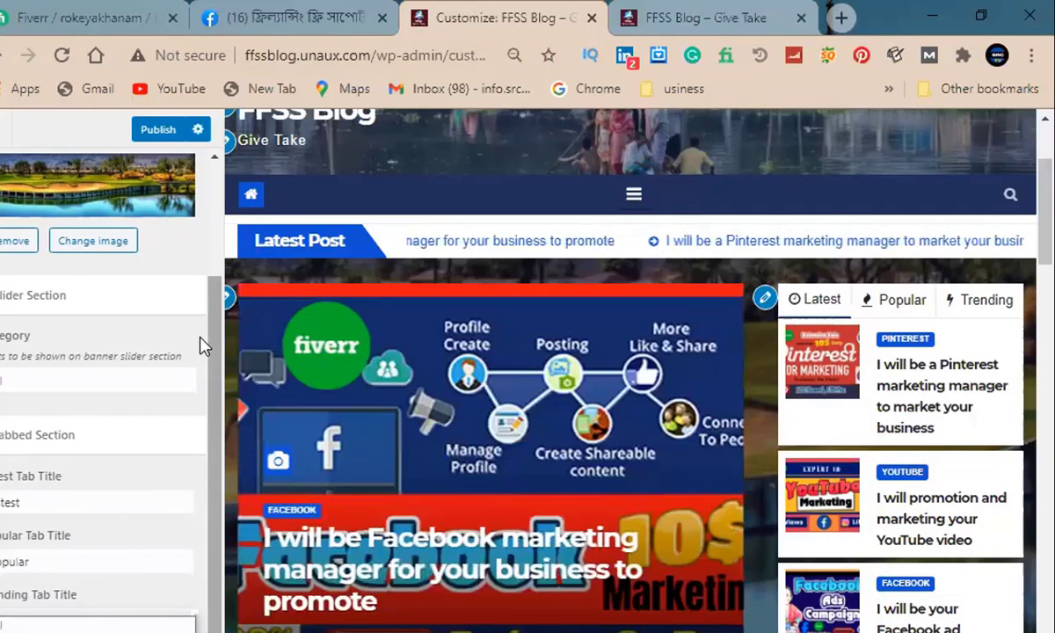
scroll(165, 147, "up", 2)
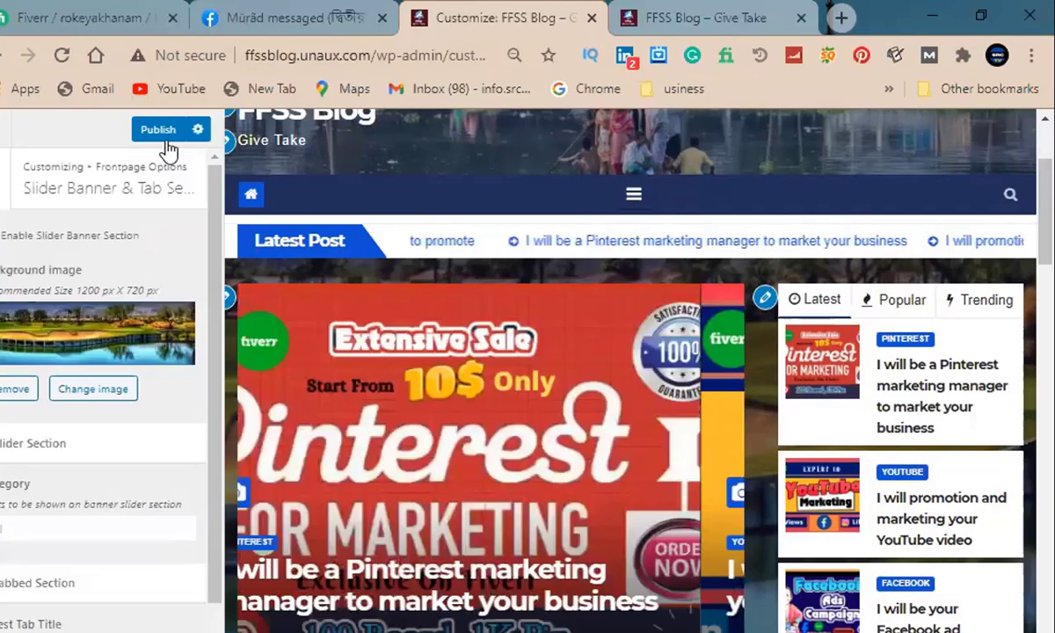
left_click(158, 130)
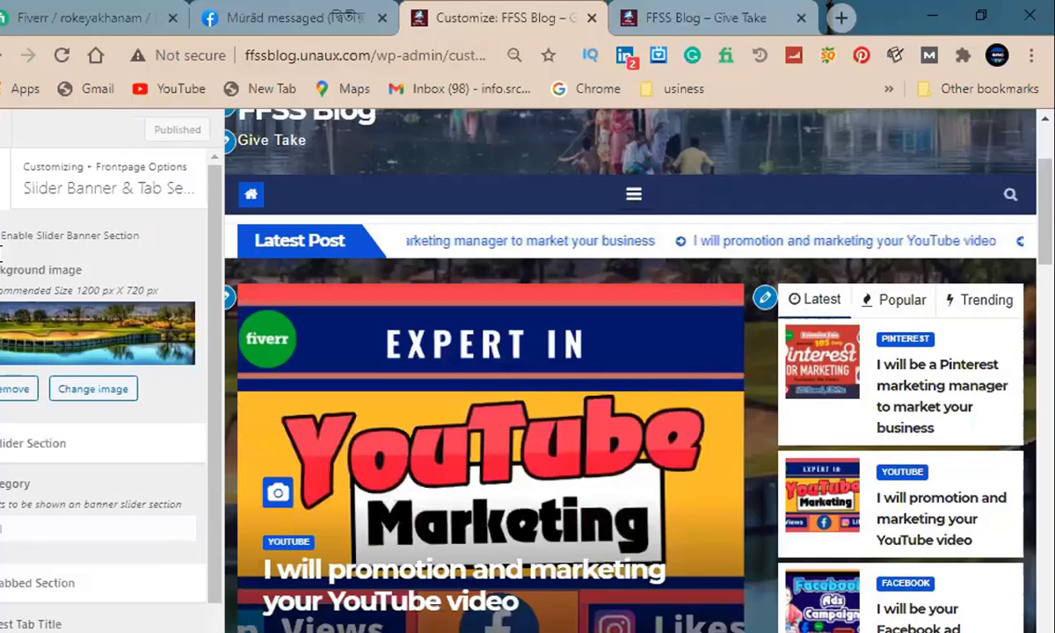
Leave the front page options and open the theme's Colors settings.
left_click(2, 180)
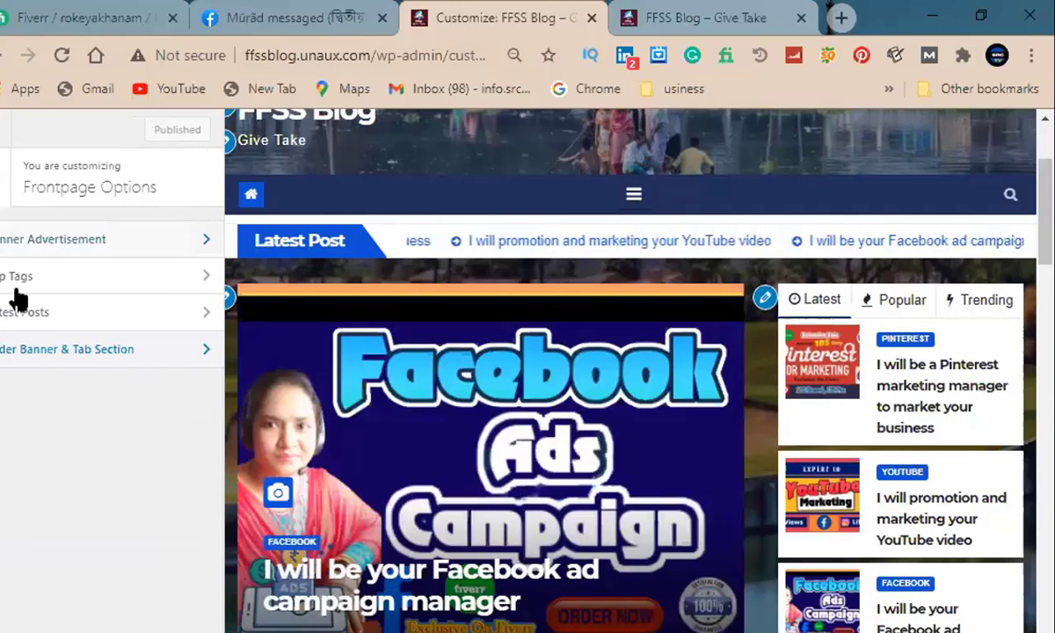
left_click(2, 183)
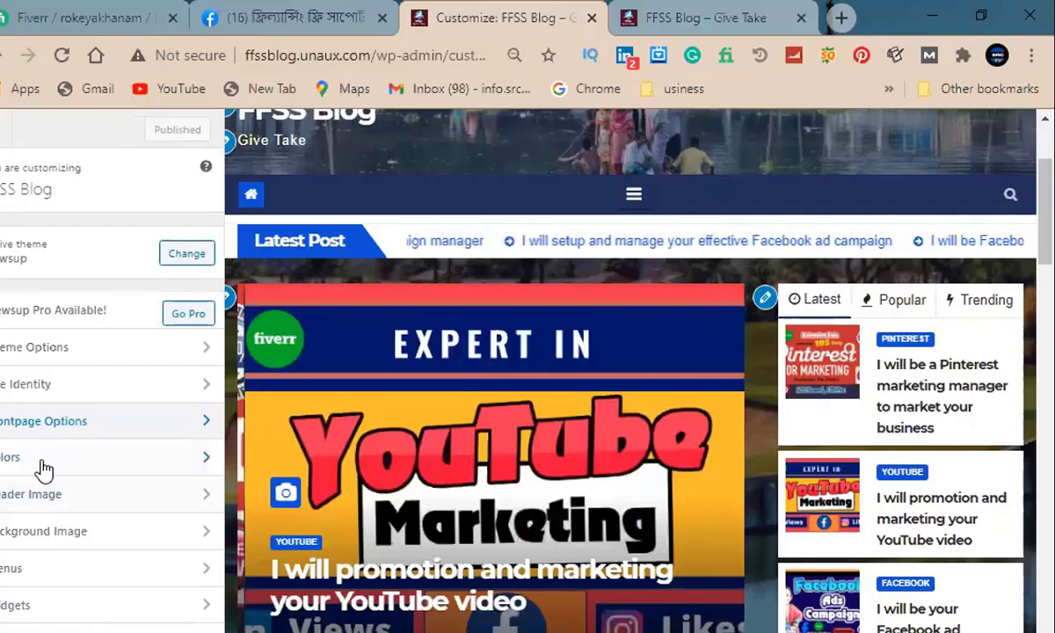
left_click(43, 470)
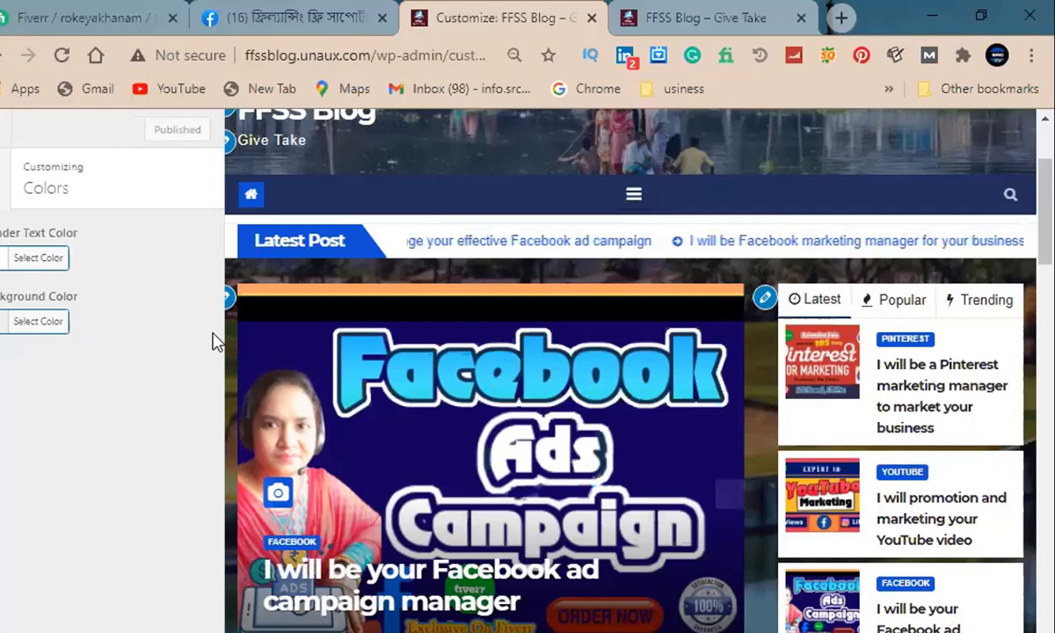
Try blue #1e73be, yellow #eeee22 and black #000000 as the header text color, and set it back to white #ffffff.
scroll(553, 252, "up", 3)
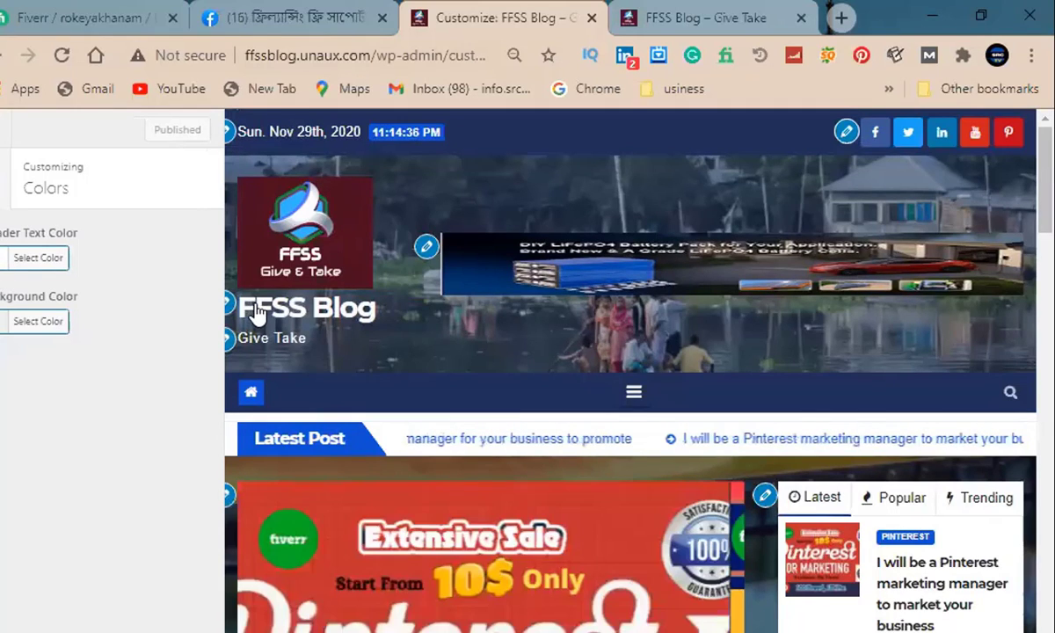
left_click(9, 260)
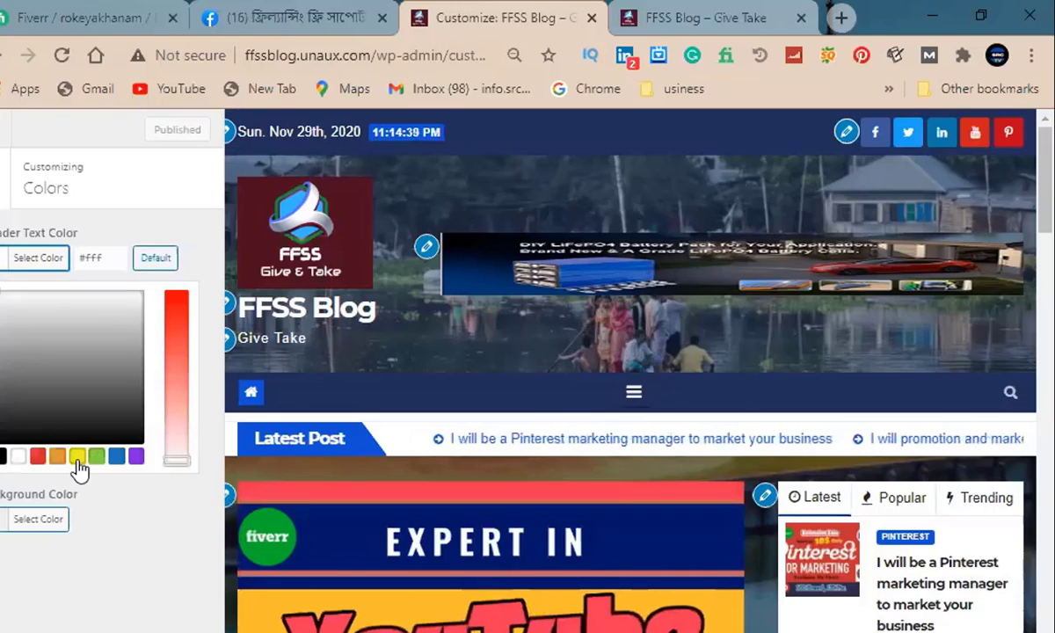
left_click(179, 310)
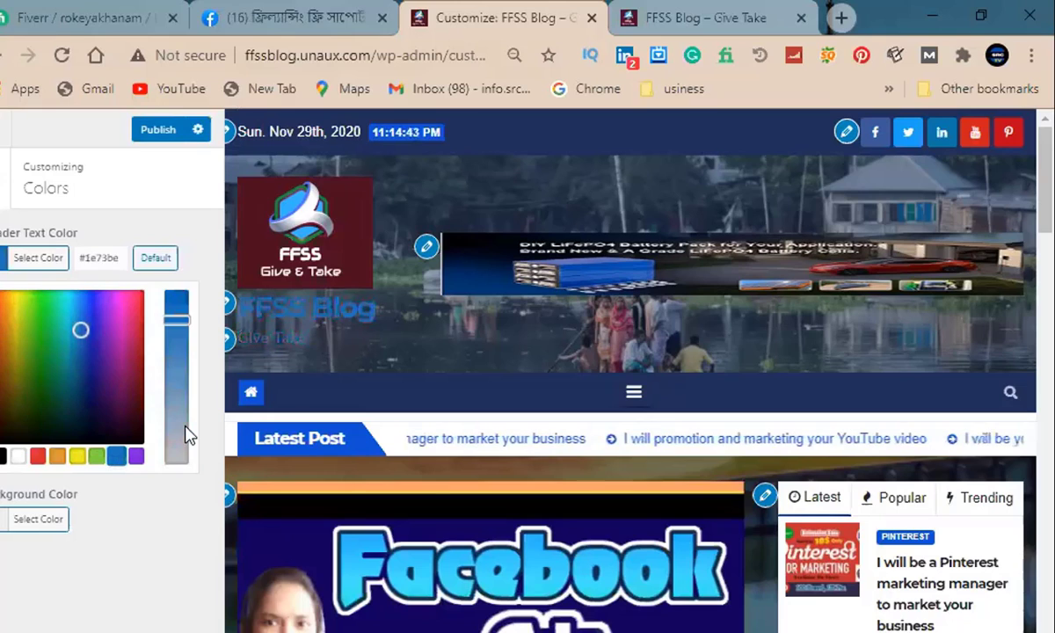
left_click(77, 455)
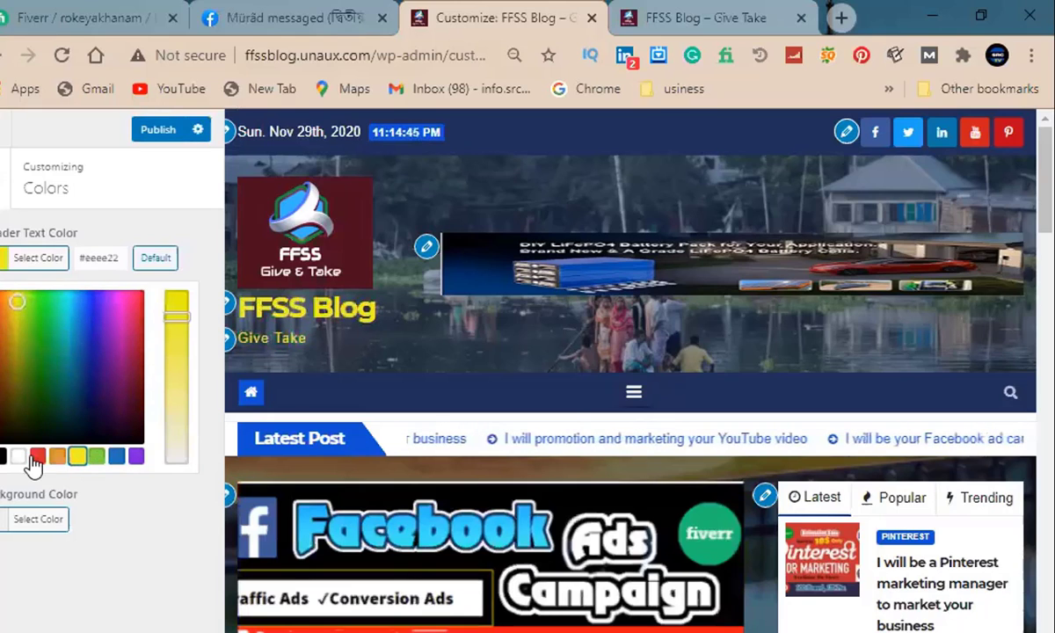
left_click(4, 456)
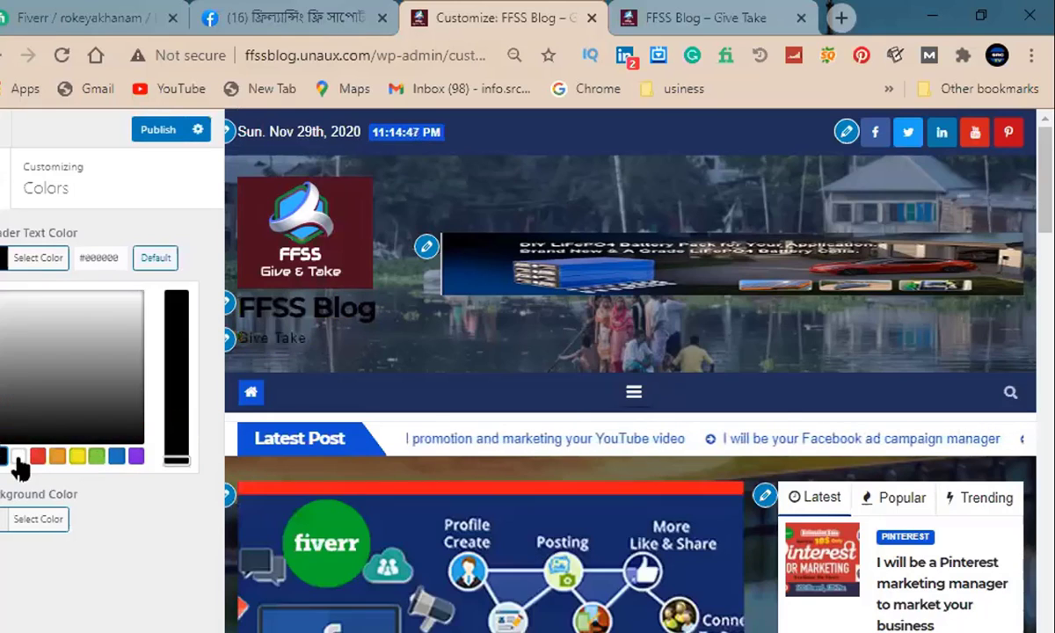
left_click(18, 456)
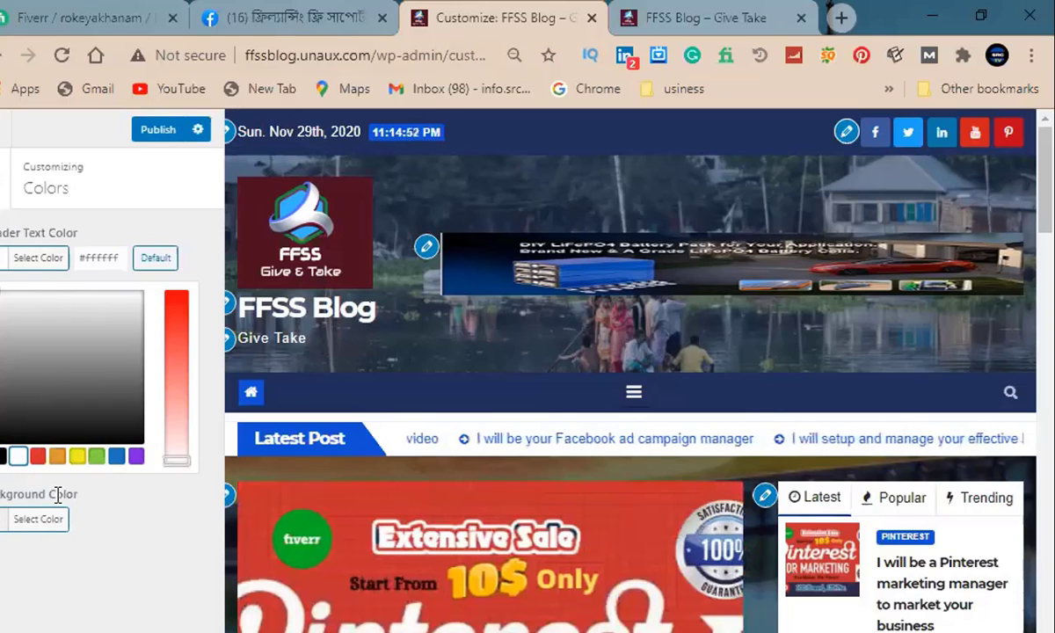
Try yellow shades #eeee22 and #eded3d and red #dd3333 as the background color, and check the red in the page preview.
left_click(4, 520)
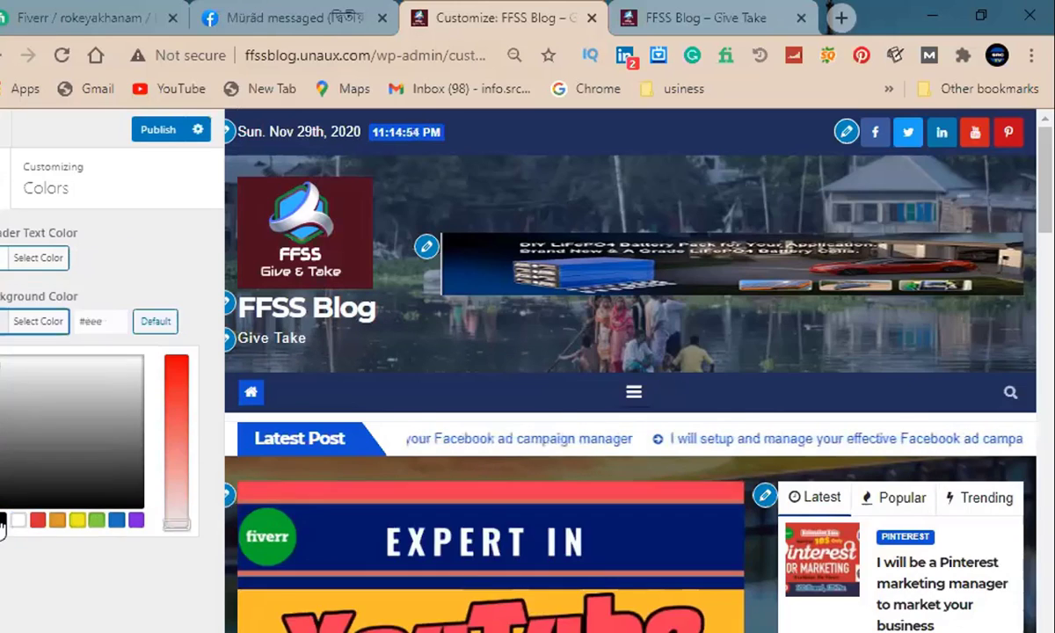
left_click(76, 524)
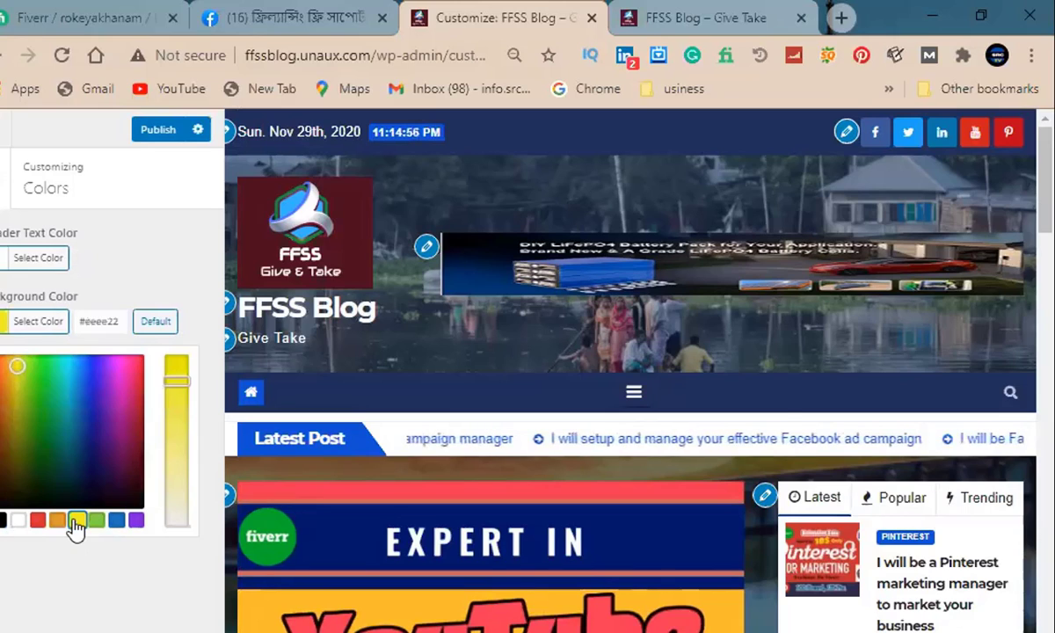
left_click(175, 403)
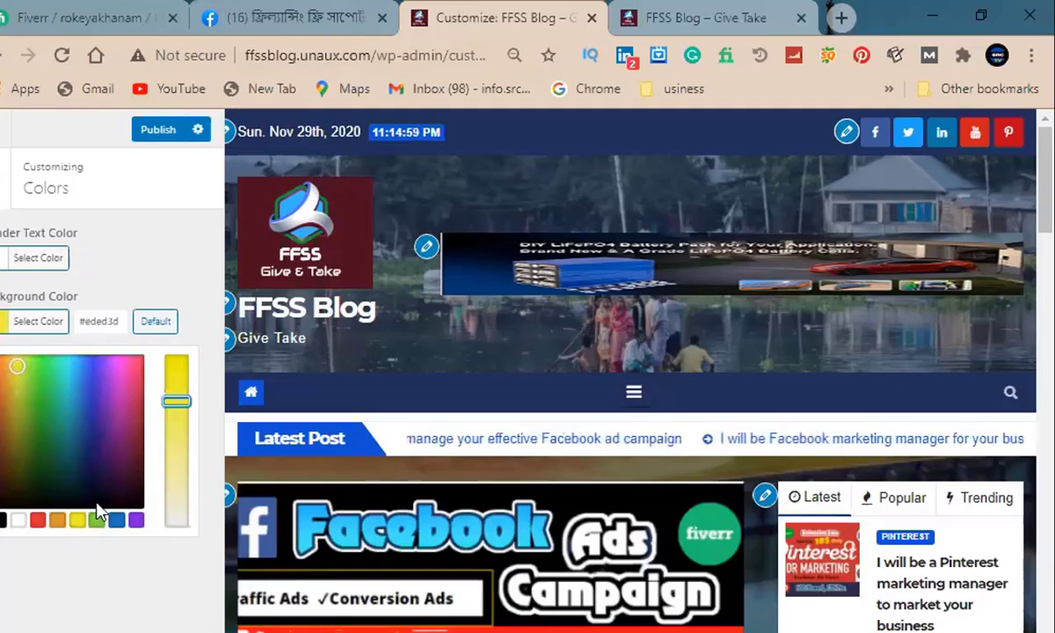
left_click(39, 524)
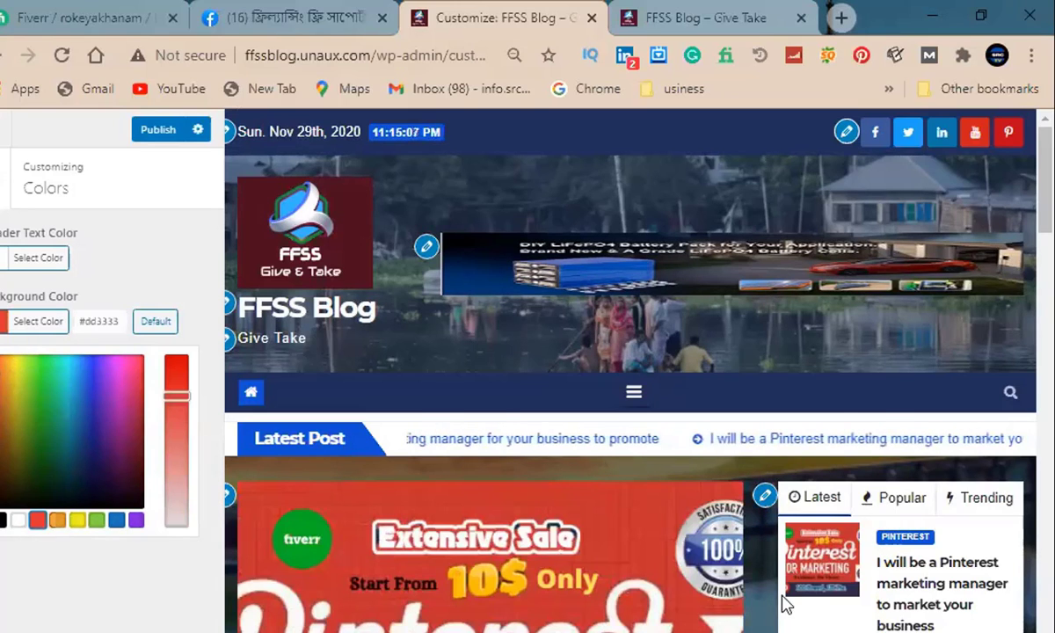
scroll(653, 577, "down", 5)
scroll(677, 488, "up", 3)
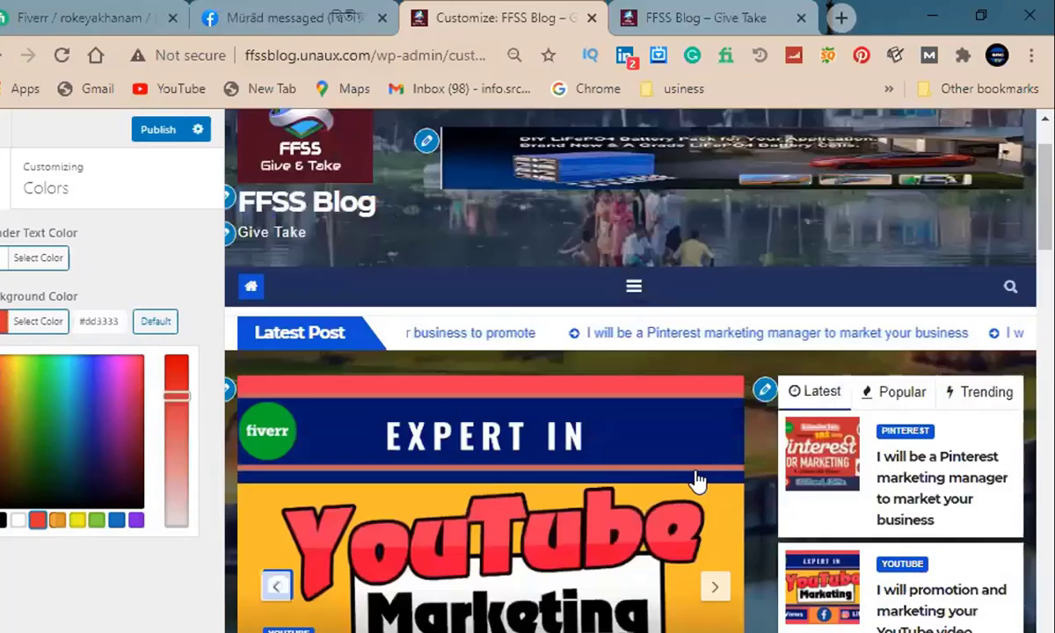
scroll(475, 581, "down", 4)
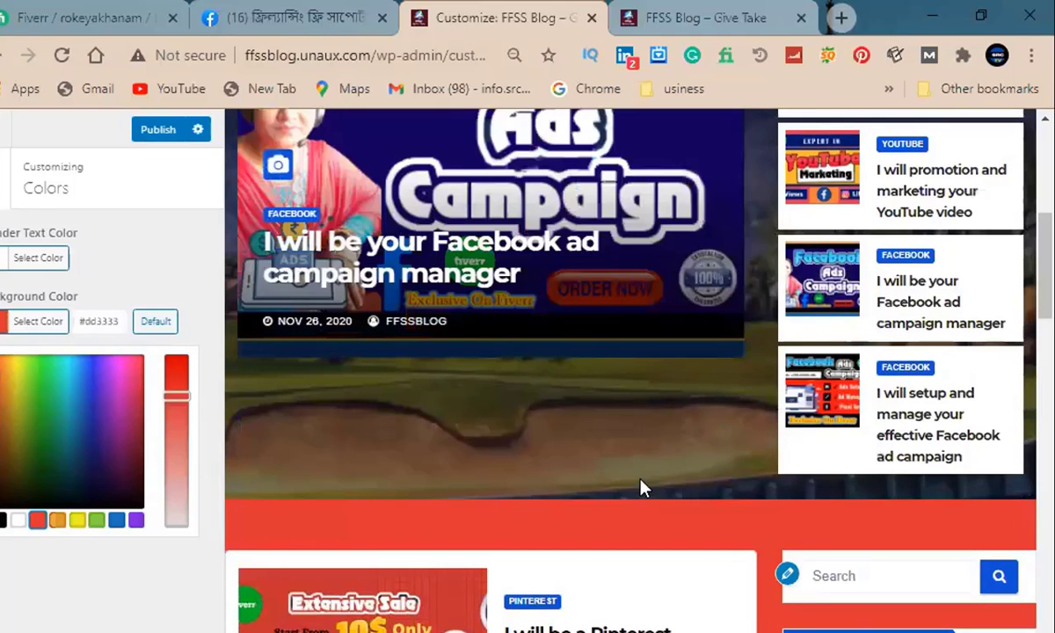
scroll(570, 486, "up", 4)
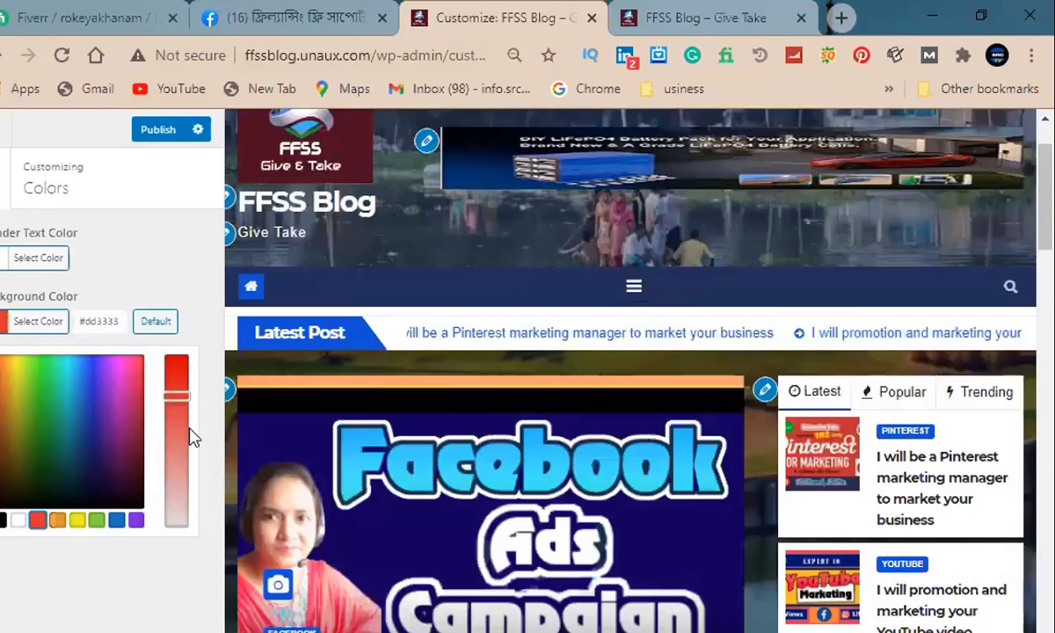
Set the background color to yellow #eeee22 and check it down the whole page preview.
left_click(78, 520)
scroll(566, 480, "down", 4)
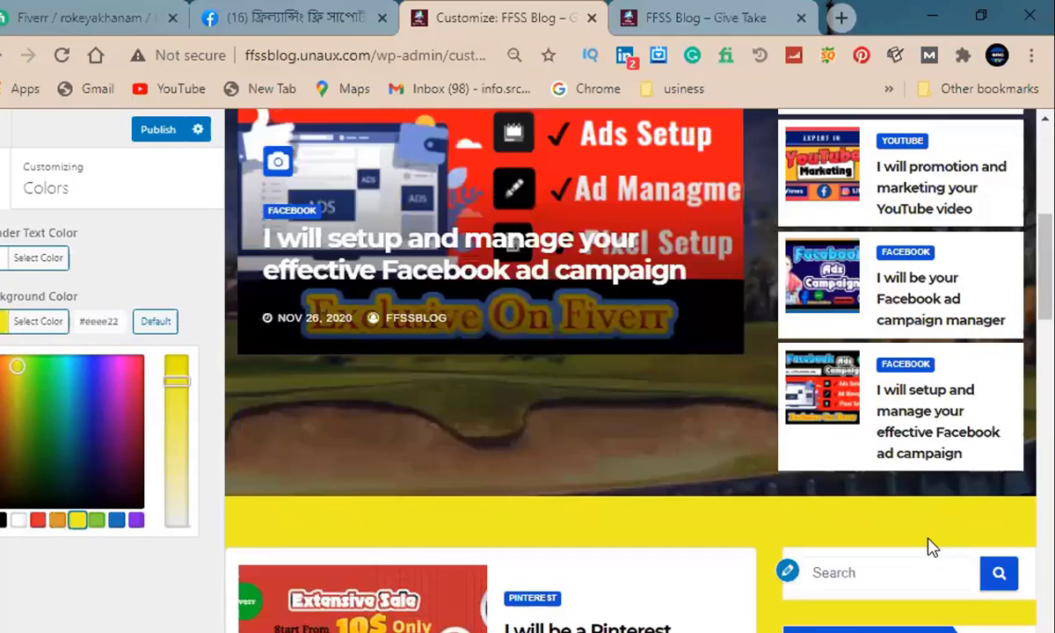
scroll(762, 553, "down", 4)
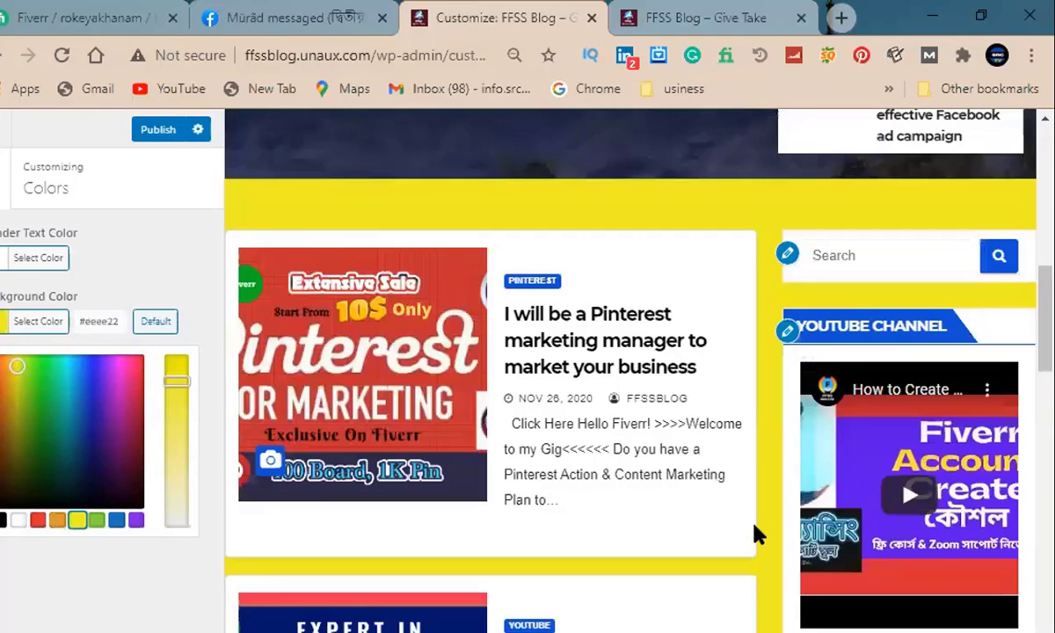
scroll(758, 533, "down", 5)
scroll(758, 533, "down", 5)
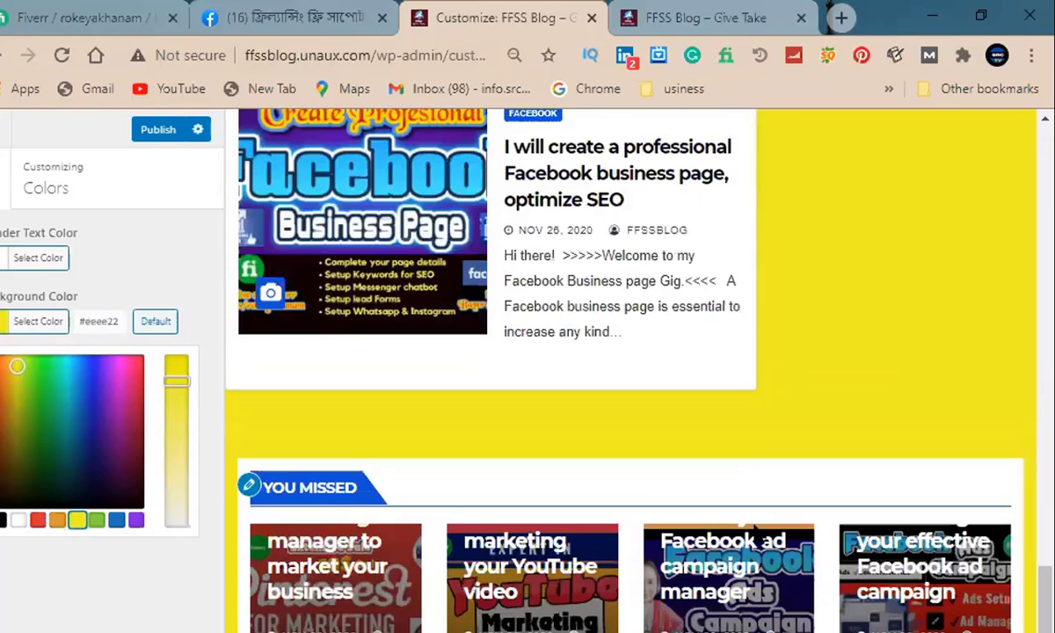
scroll(756, 532, "down", 1)
scroll(262, 497, "up", 2)
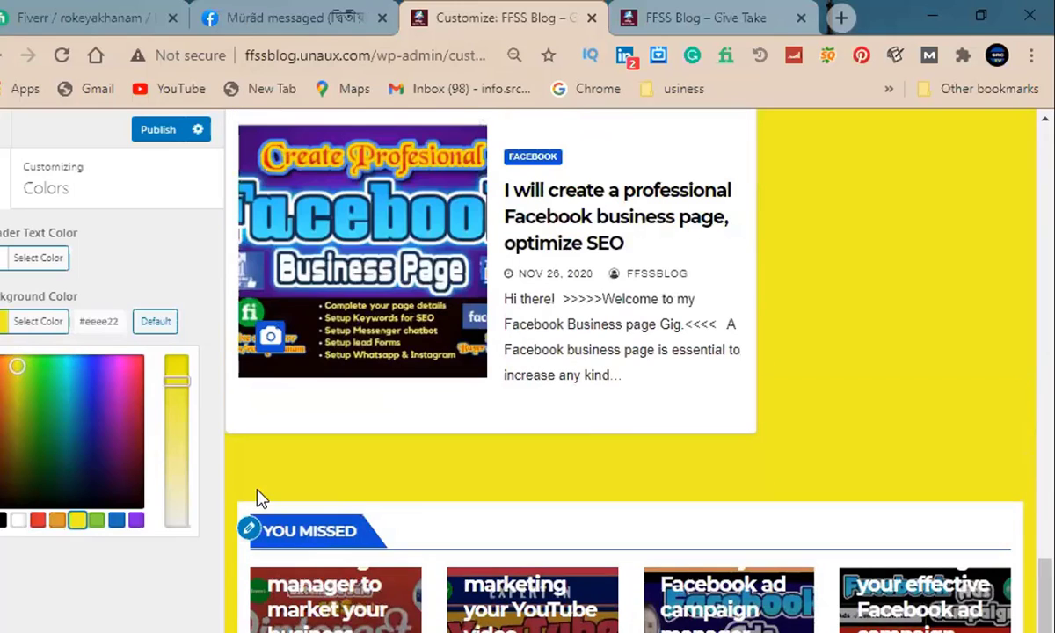
Compare blue #1e73be as the background color in the preview, and return to yellow #eeee22.
left_click(115, 521)
scroll(709, 435, "down", 1)
scroll(709, 436, "up", 6)
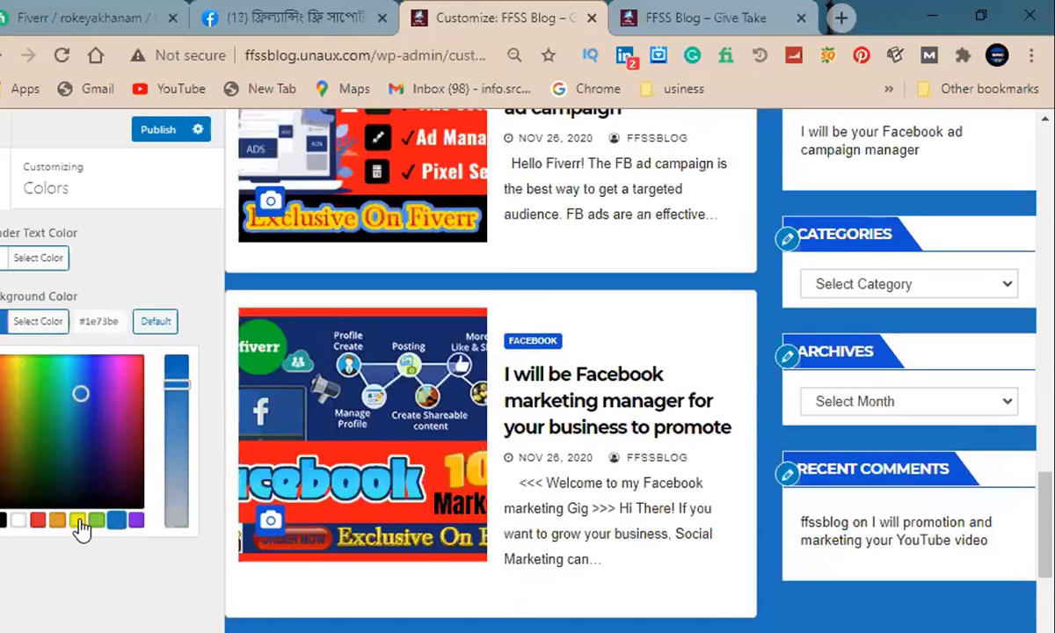
left_click(78, 521)
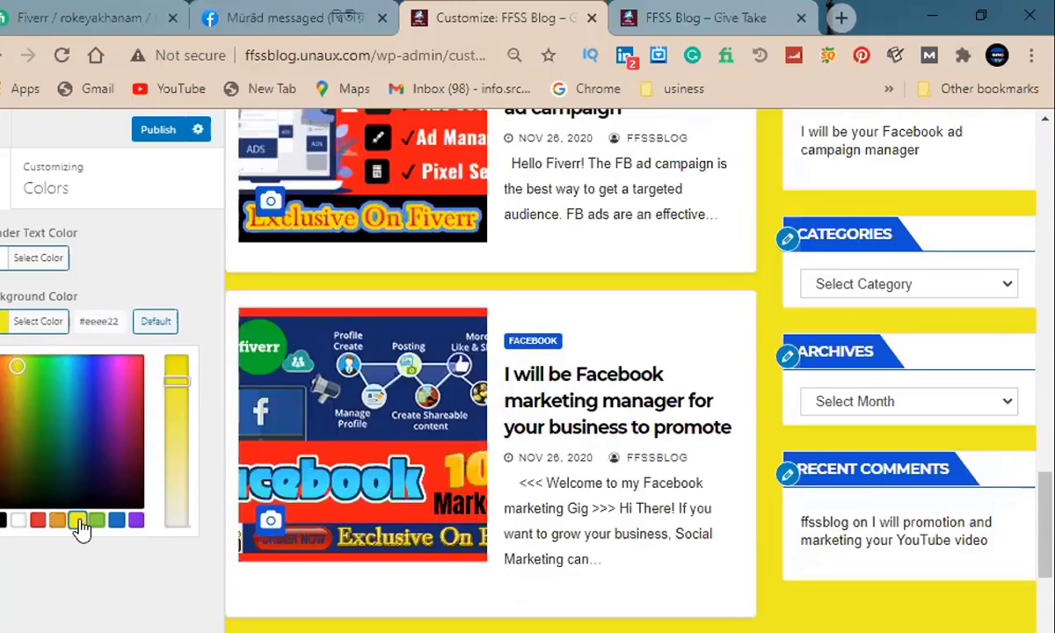
Return to the blog header in the preview and publish the yellow background color.
scroll(765, 389, "up", 3)
scroll(700, 342, "up", 15)
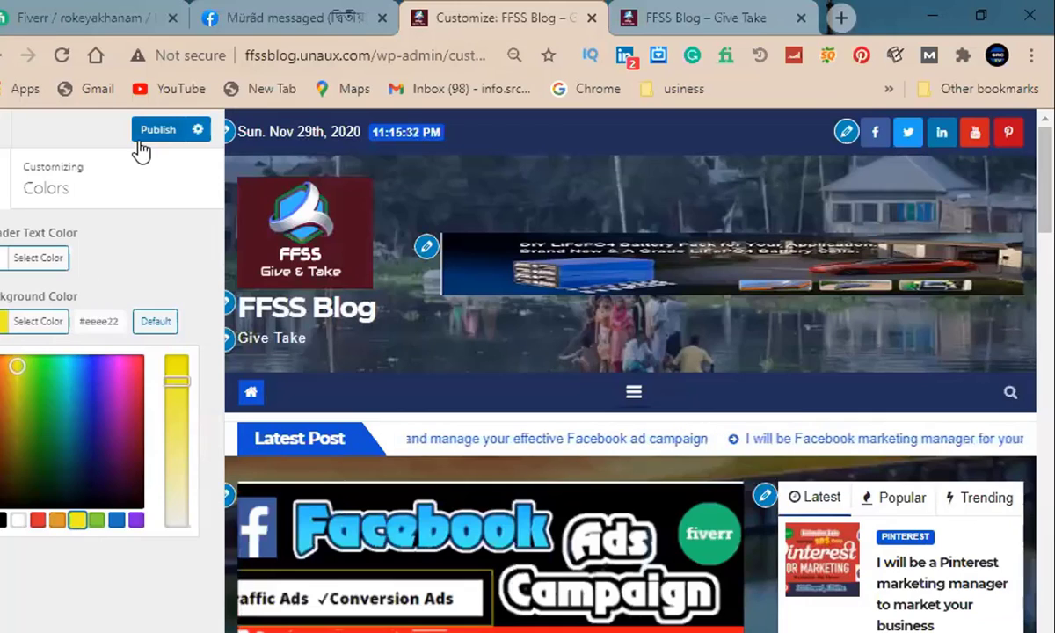
left_click(162, 131)
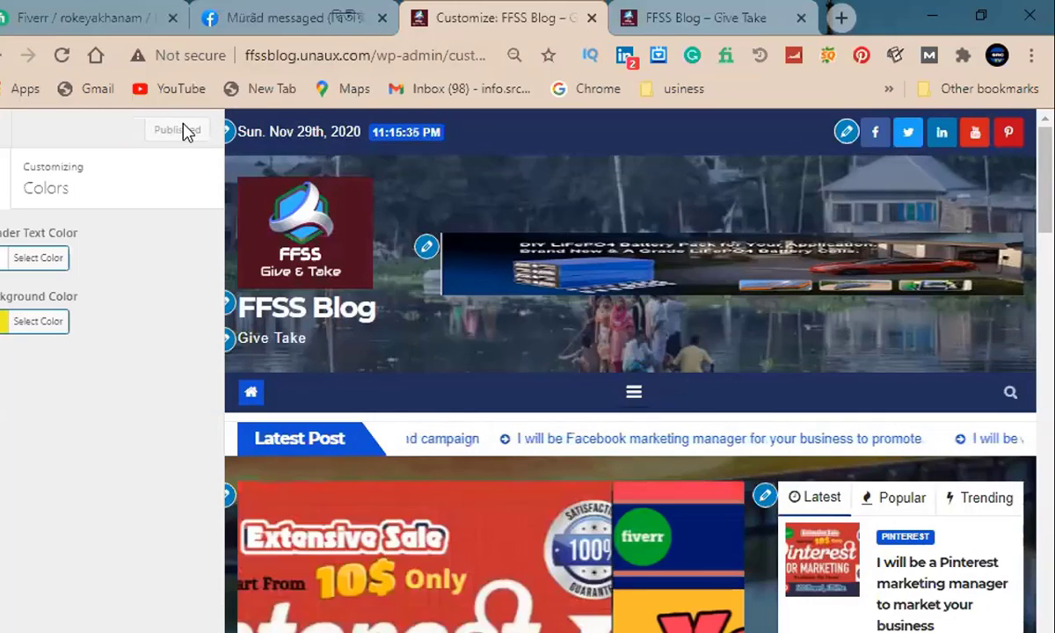
Reload the live FFSS Blog page and examine the new background color from the header to the footer.
left_click(703, 14)
left_click(61, 55)
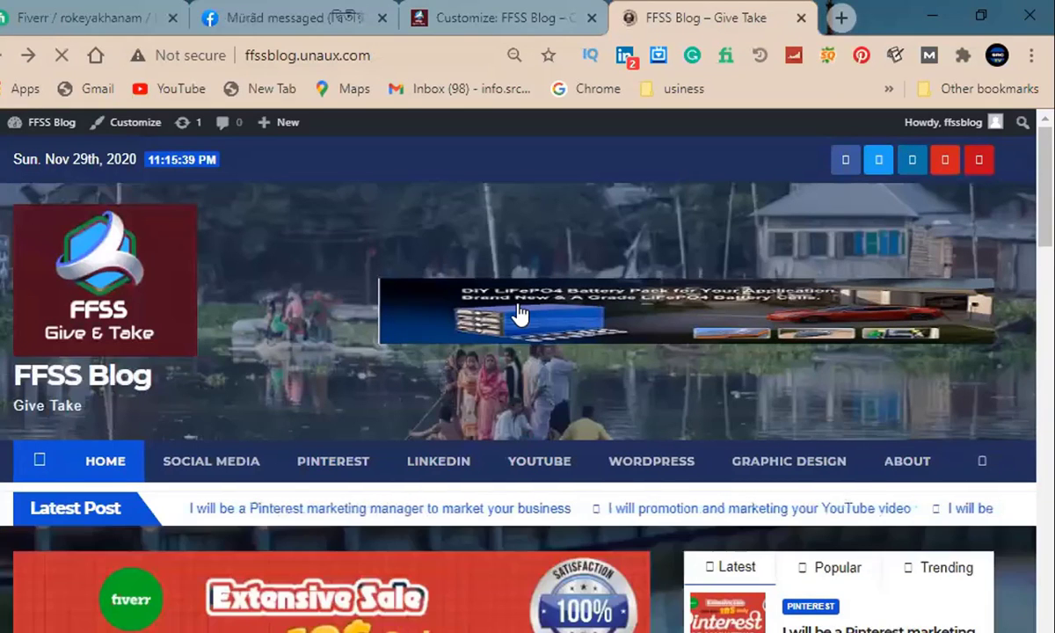
scroll(695, 431, "down", 5)
scroll(695, 431, "down", 7)
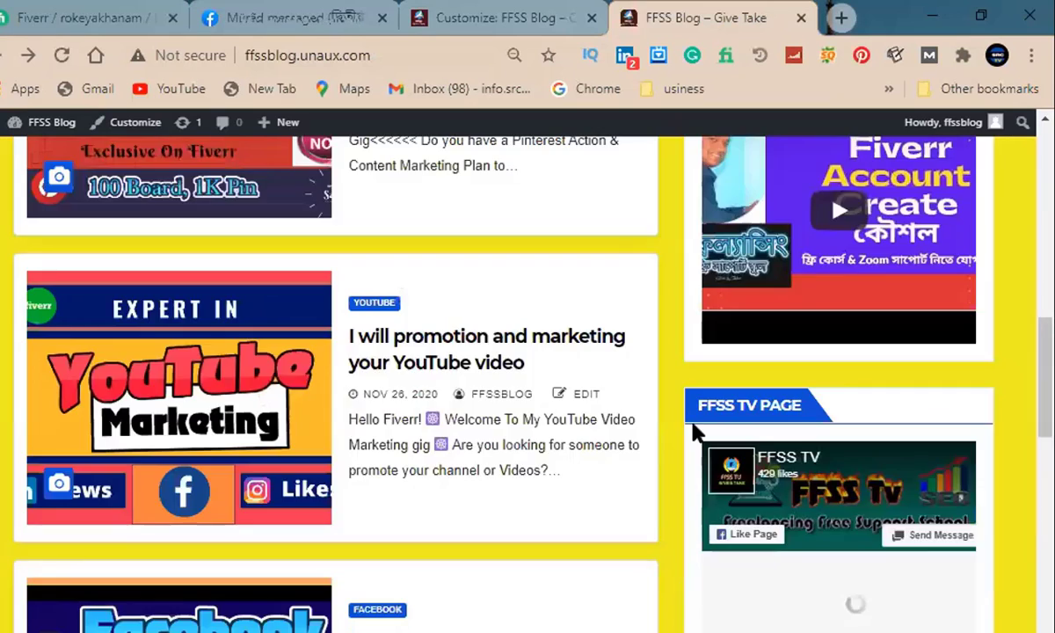
scroll(694, 430, "down", 5)
scroll(694, 431, "down", 15)
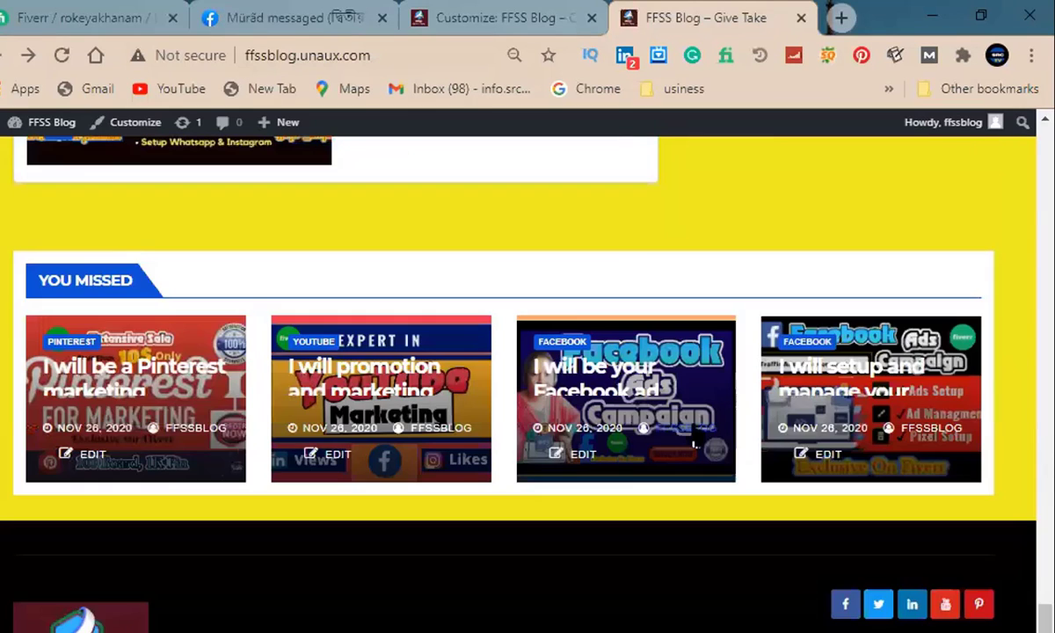
scroll(632, 395, "up", 15)
scroll(601, 387, "up", 20)
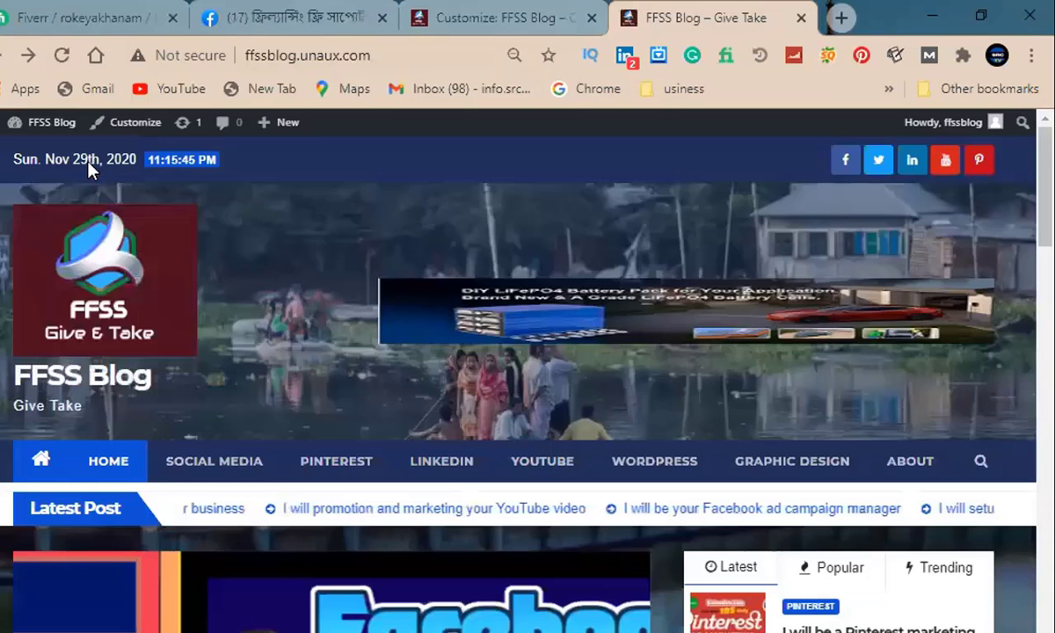
Set the riverside stilt houses photo from the media library as the header image, moving the crop area lower over the houses.
left_click(493, 18)
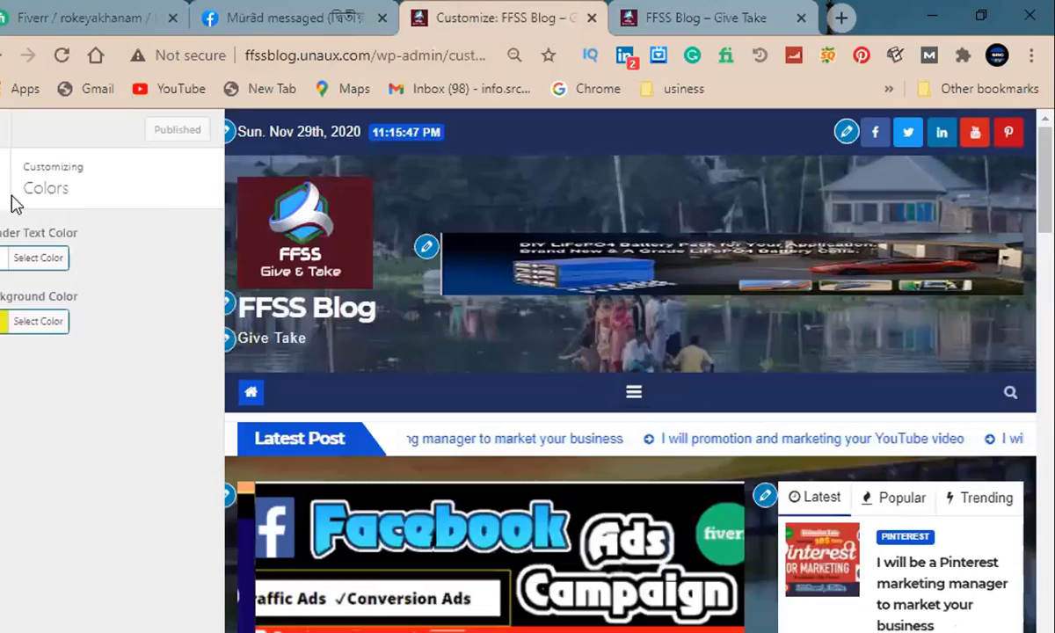
left_click(1, 185)
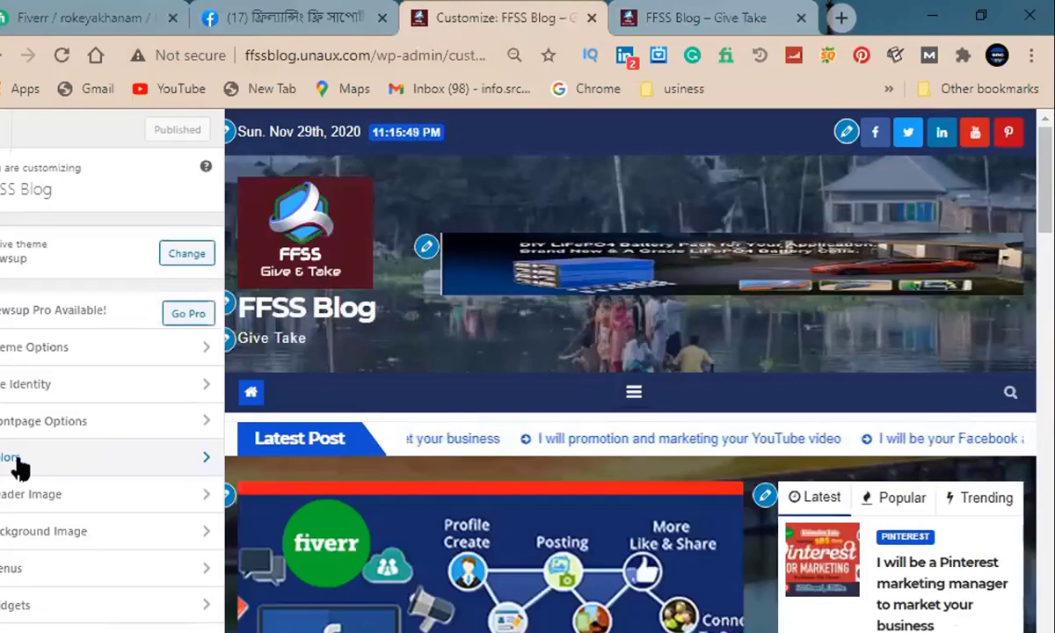
left_click(48, 497)
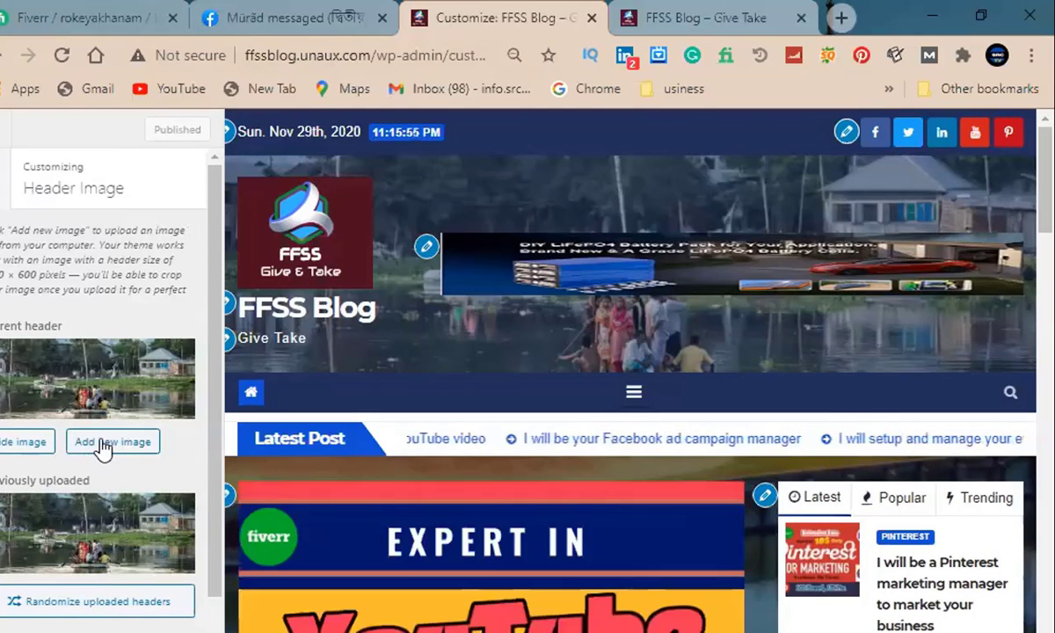
left_click(103, 444)
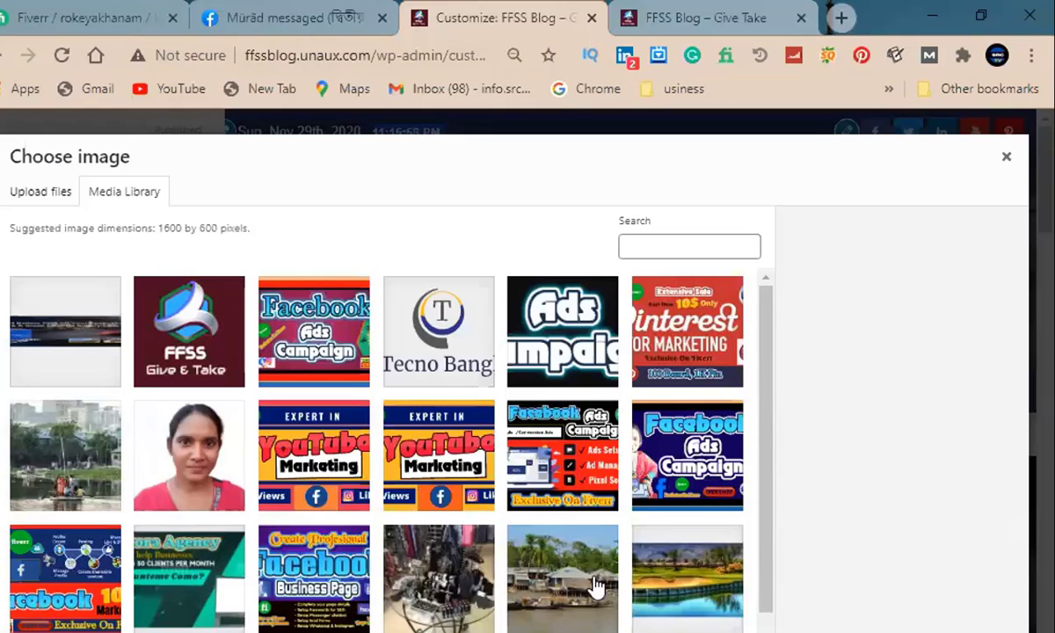
left_click(557, 580)
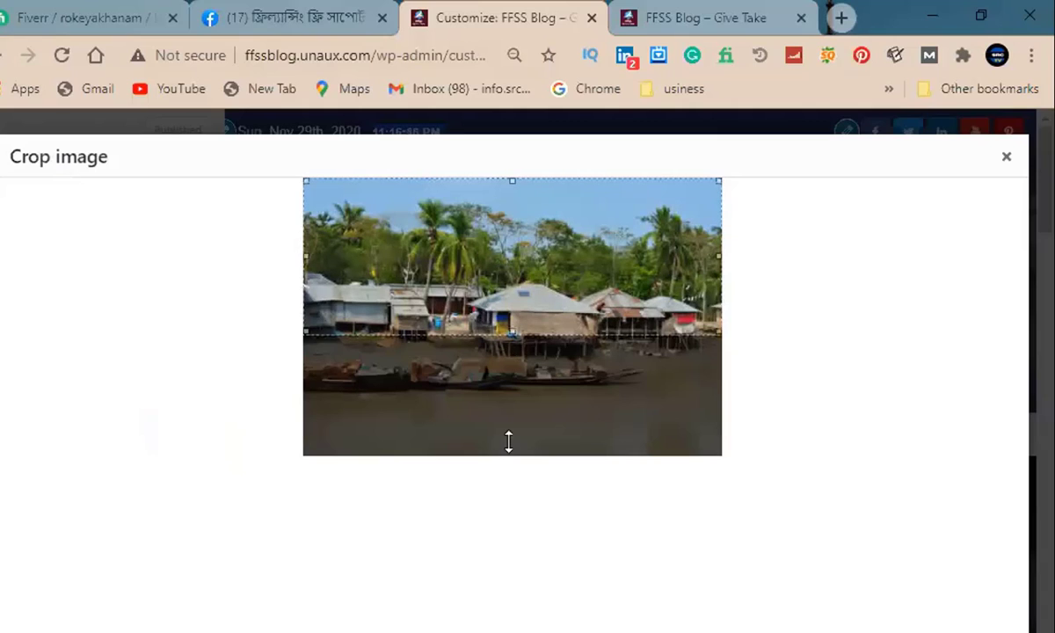
mouse_move(575, 281)
left_mouse_down()
mouse_move(572, 308)
mouse_move(569, 279)
mouse_move(570, 289)
left_mouse_up()
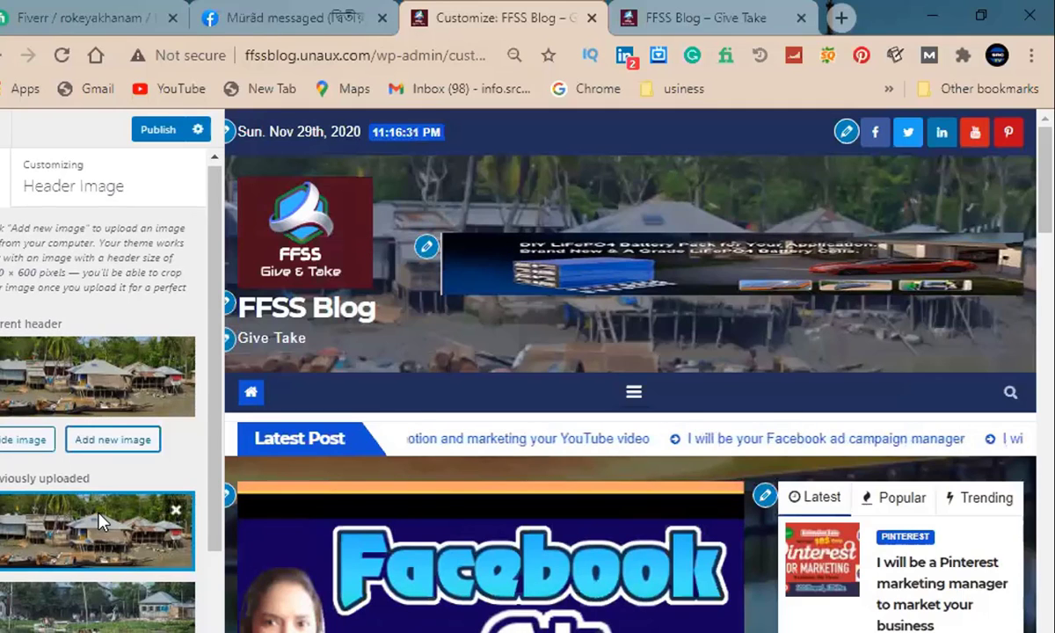
scroll(101, 514, "down", 3)
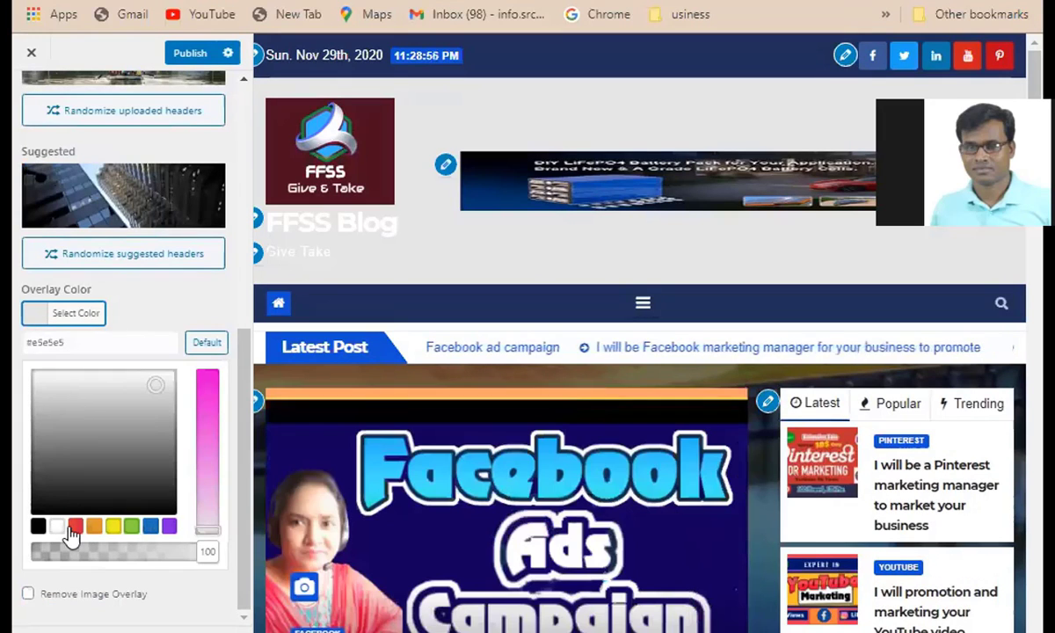
Reset the header overlay color to its default and publish the new header image.
left_click(207, 343)
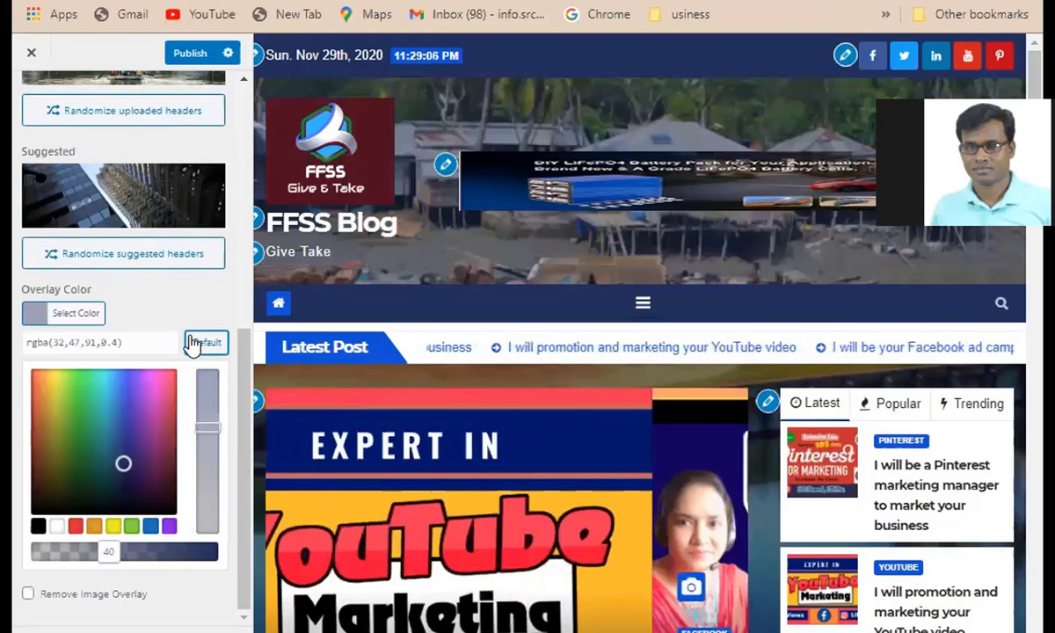
scroll(145, 224, "up", 5)
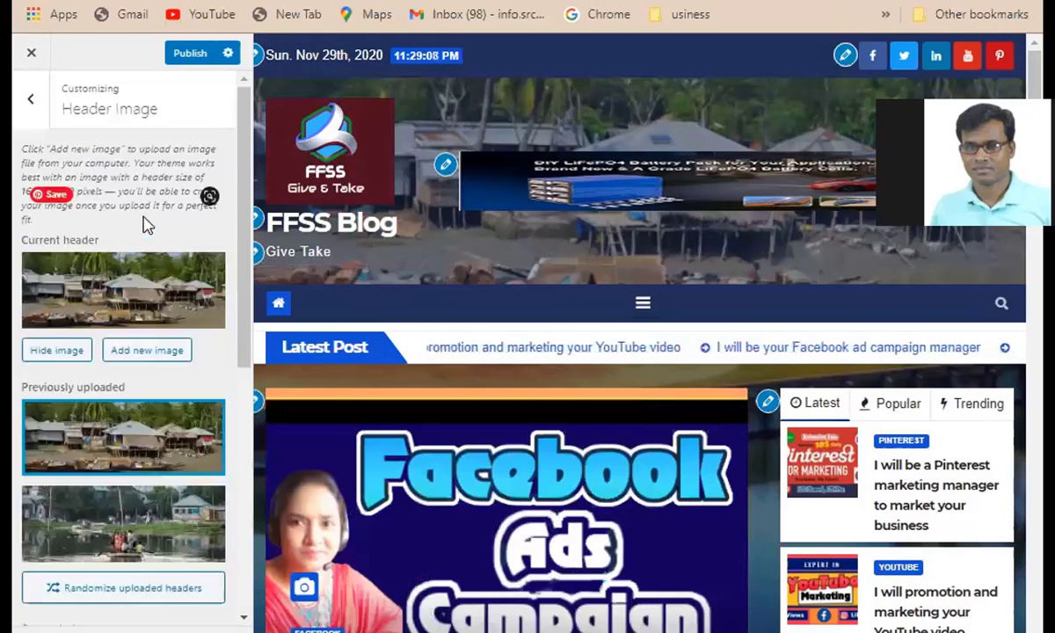
left_click(190, 54)
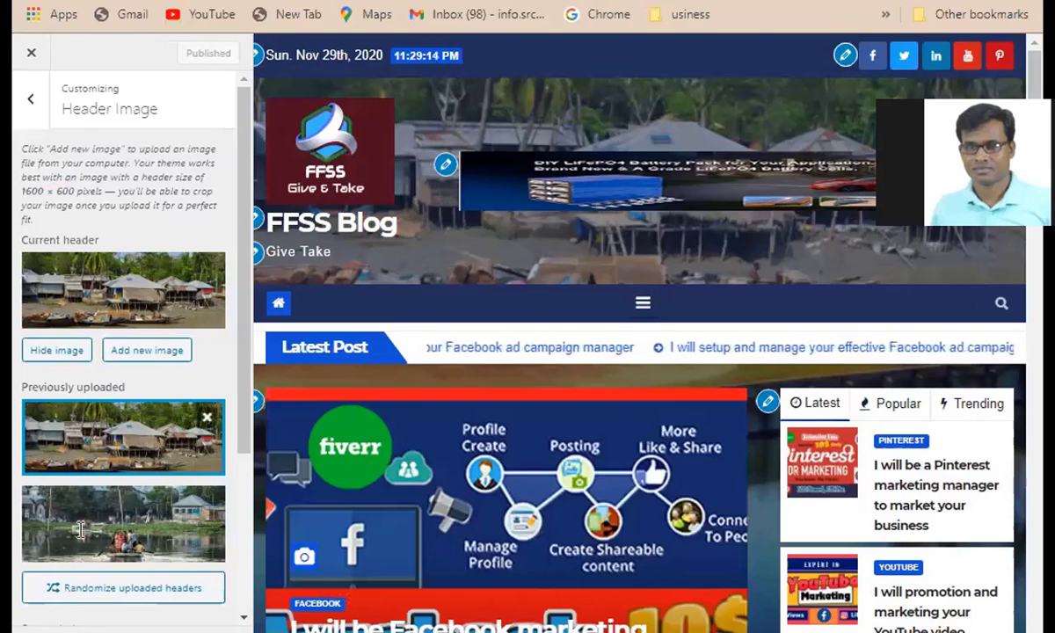
scroll(105, 510, "down", 5)
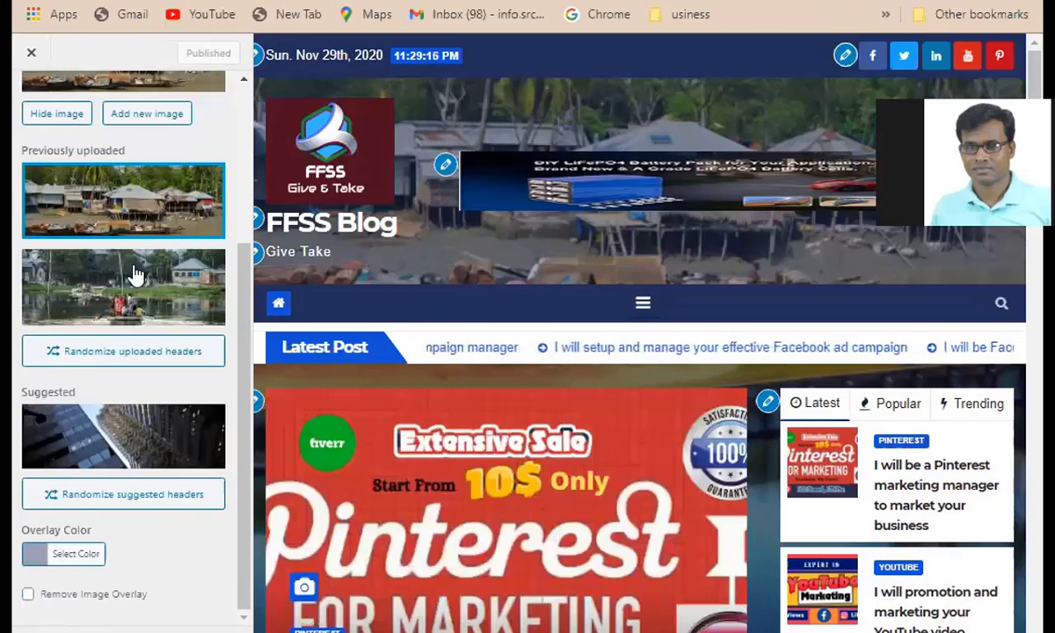
scroll(125, 259, "up", 3)
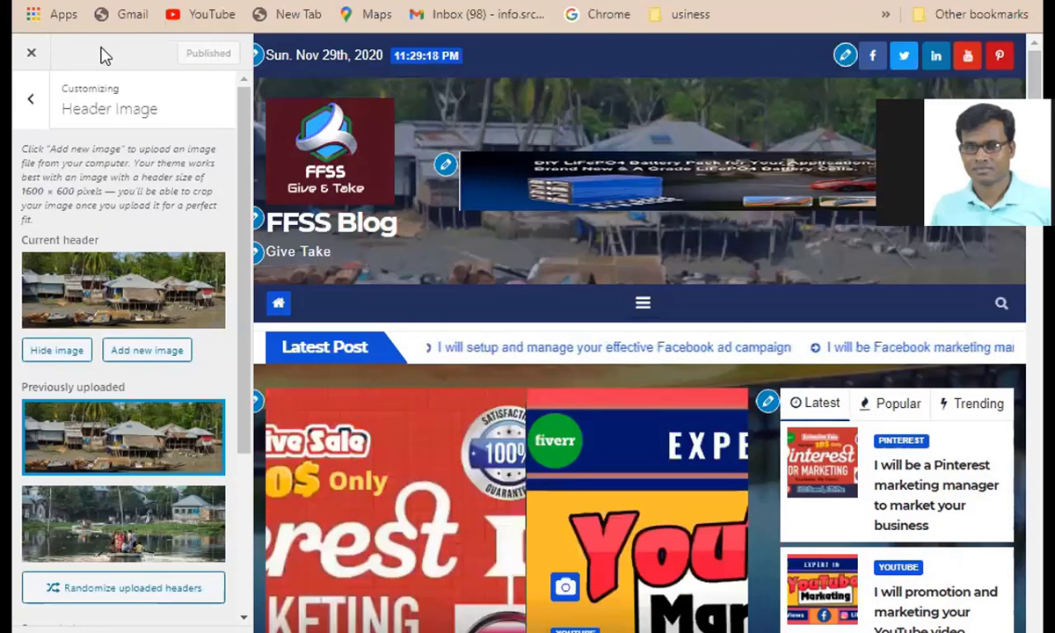
Set family-on-raft-landscape-cropped.jpg from the media library as the site's background image.
left_click(29, 100)
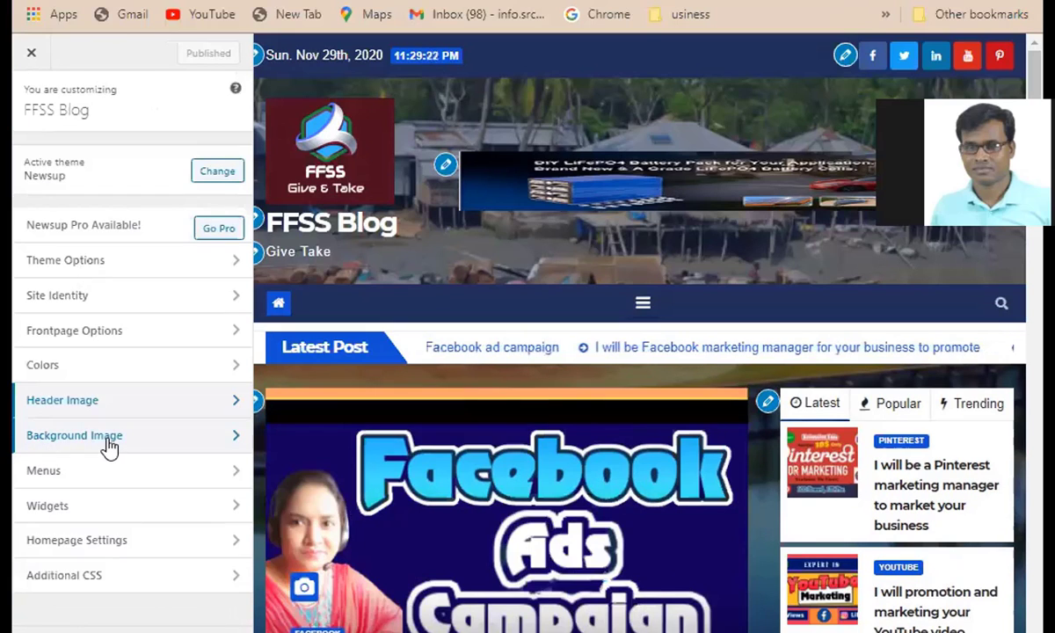
left_click(104, 437)
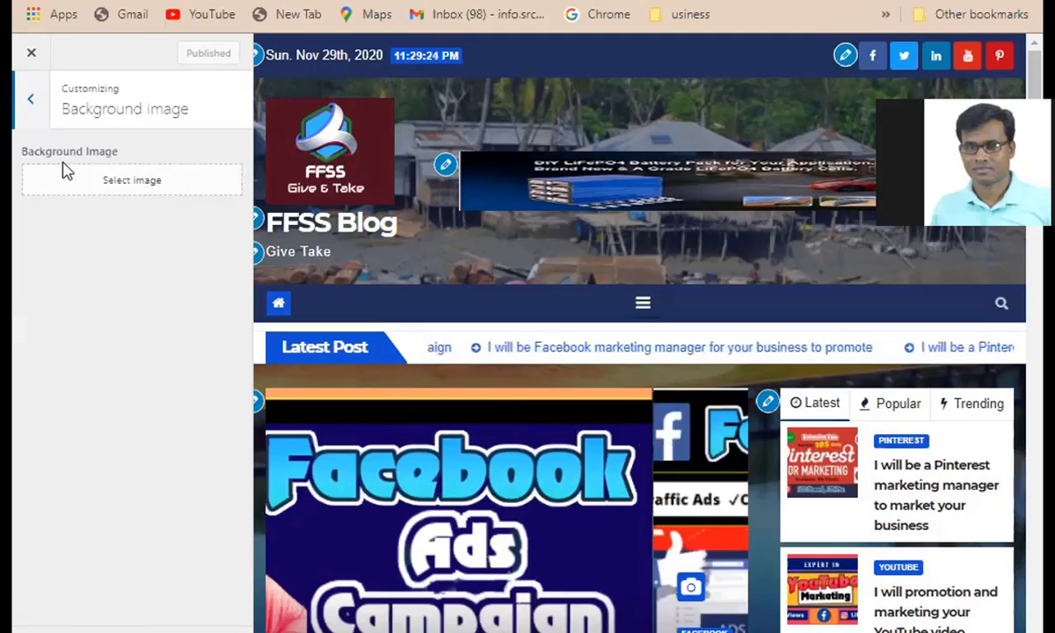
scroll(671, 302, "down", 4)
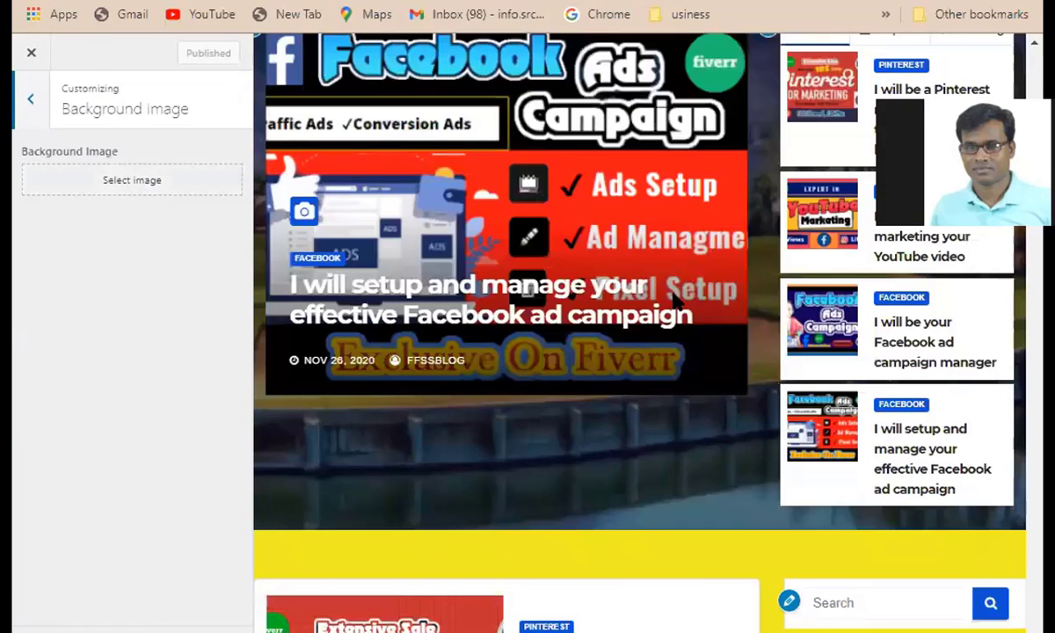
scroll(673, 299, "down", 5)
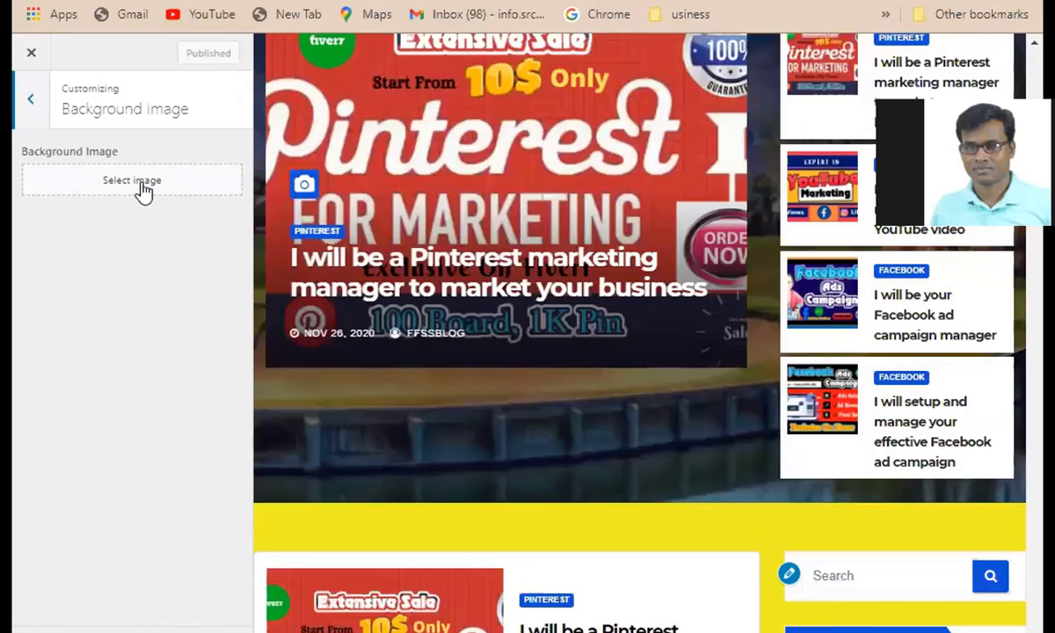
left_click(143, 192)
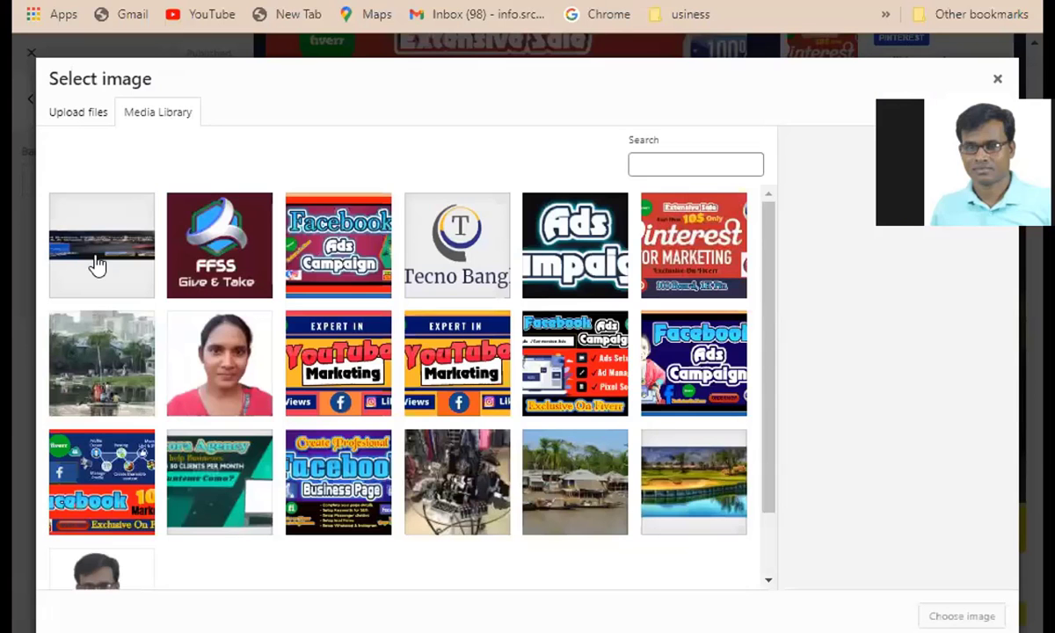
left_click(109, 378)
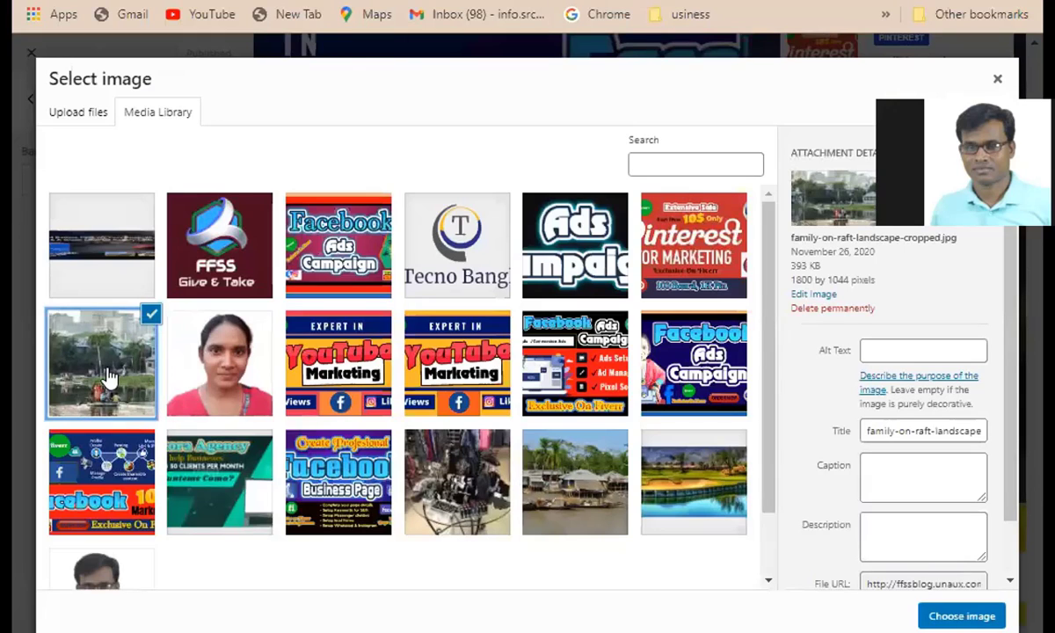
left_click(954, 619)
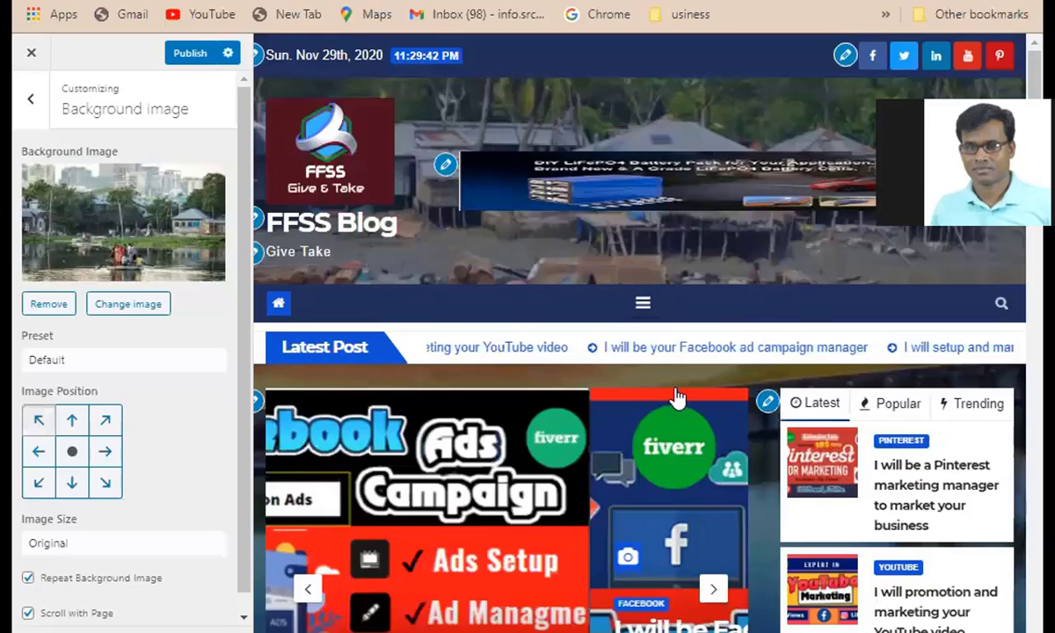
Examine how the raft photo background looks behind the posts and sidebar, down to the You Missed section.
scroll(675, 398, "down", 10)
scroll(676, 391, "down", 5)
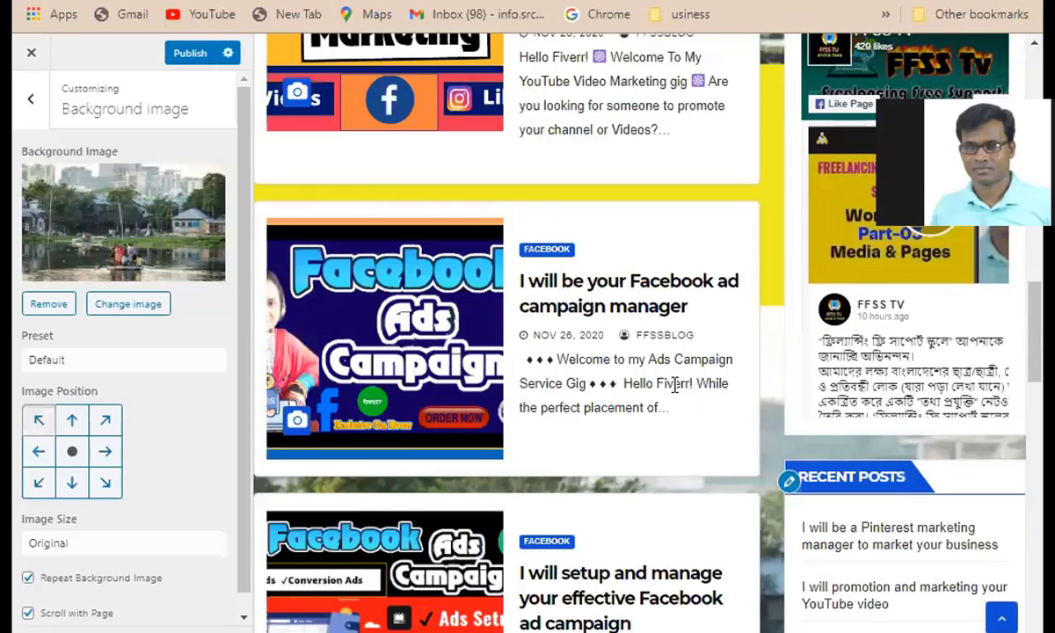
scroll(676, 385, "up", 1)
scroll(675, 385, "down", 1)
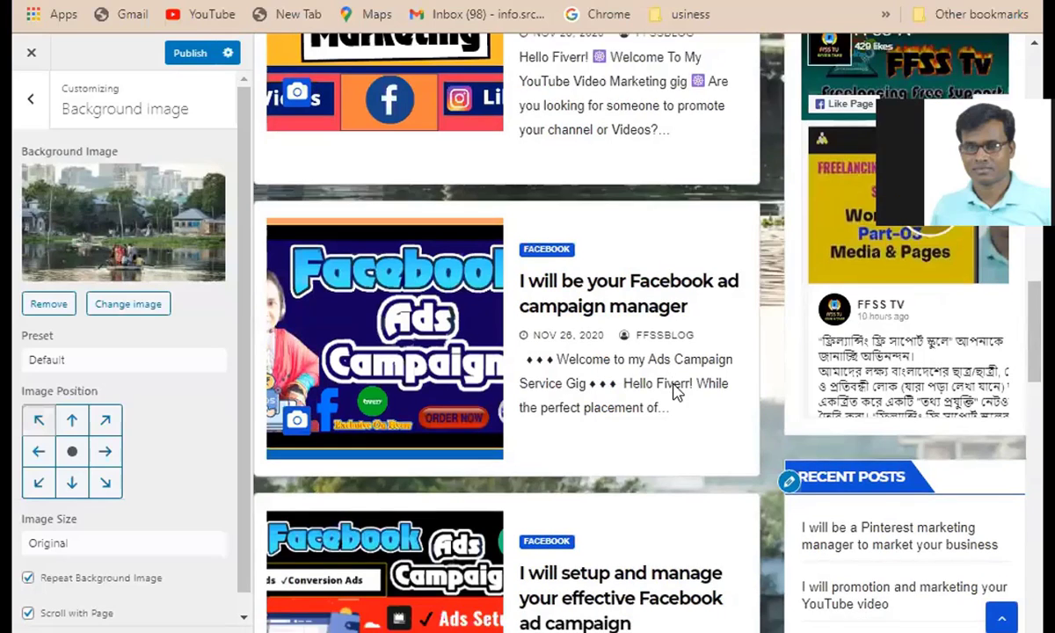
scroll(751, 457, "down", 4)
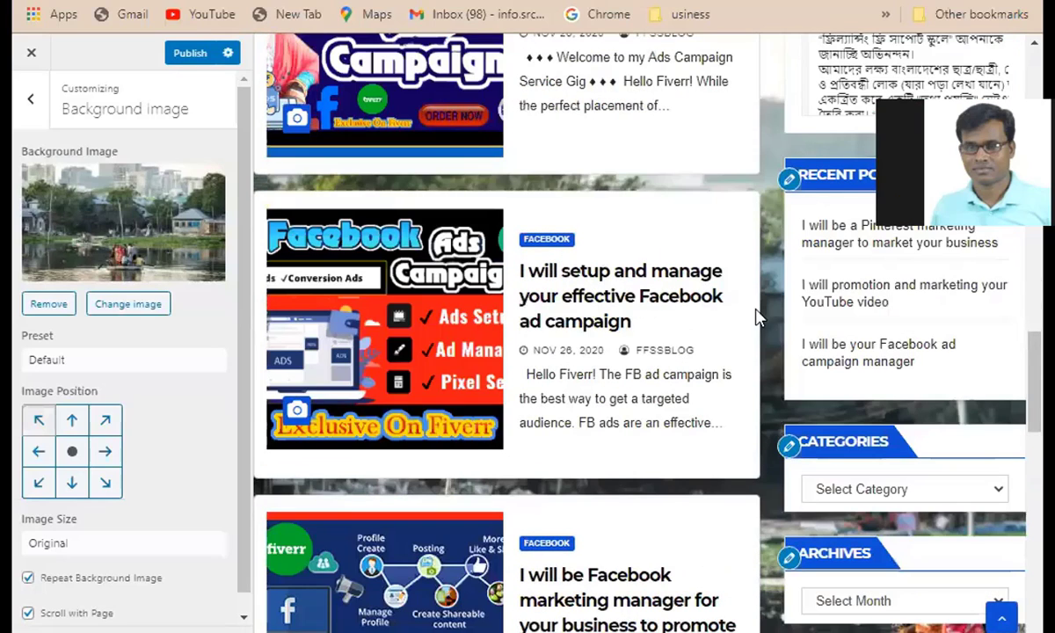
scroll(770, 489, "down", 4)
scroll(773, 499, "down", 5)
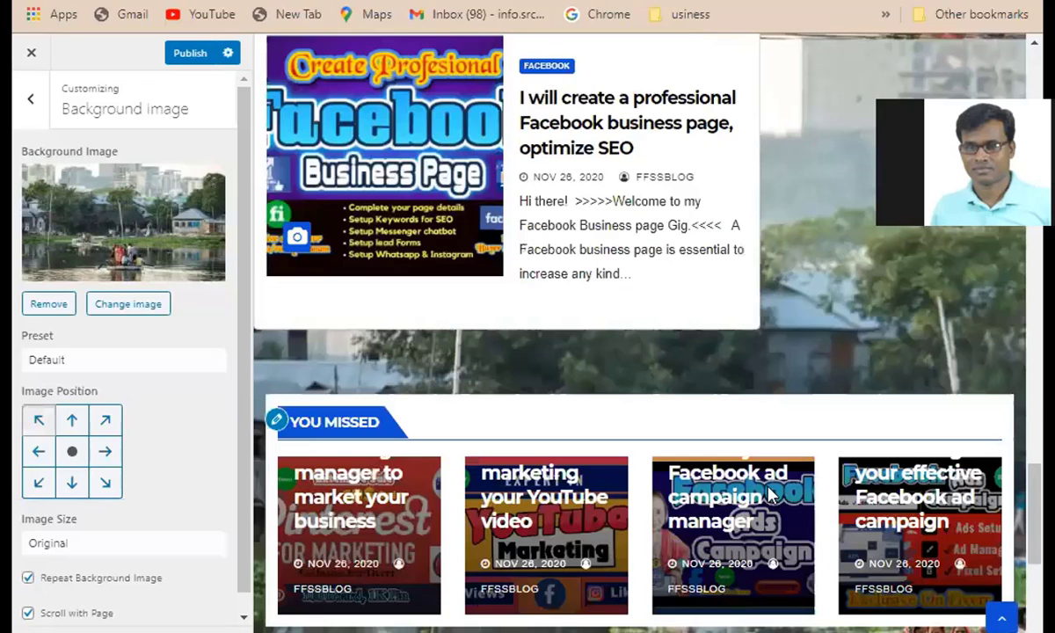
scroll(339, 422, "up", 10)
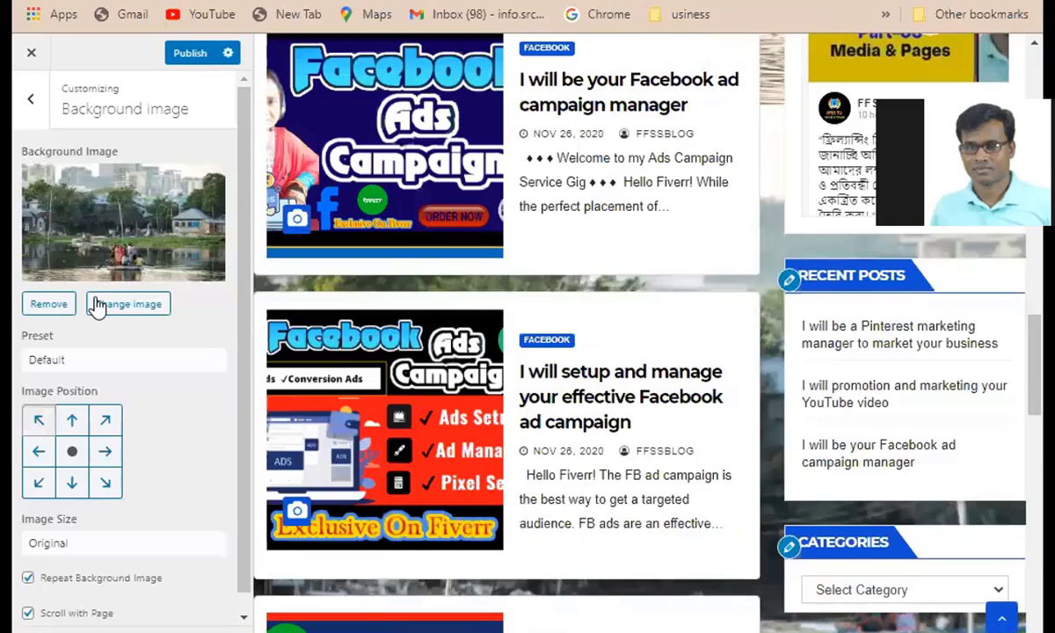
Remove the raft photo from the background image setting and return to the main customization options.
left_click(49, 304)
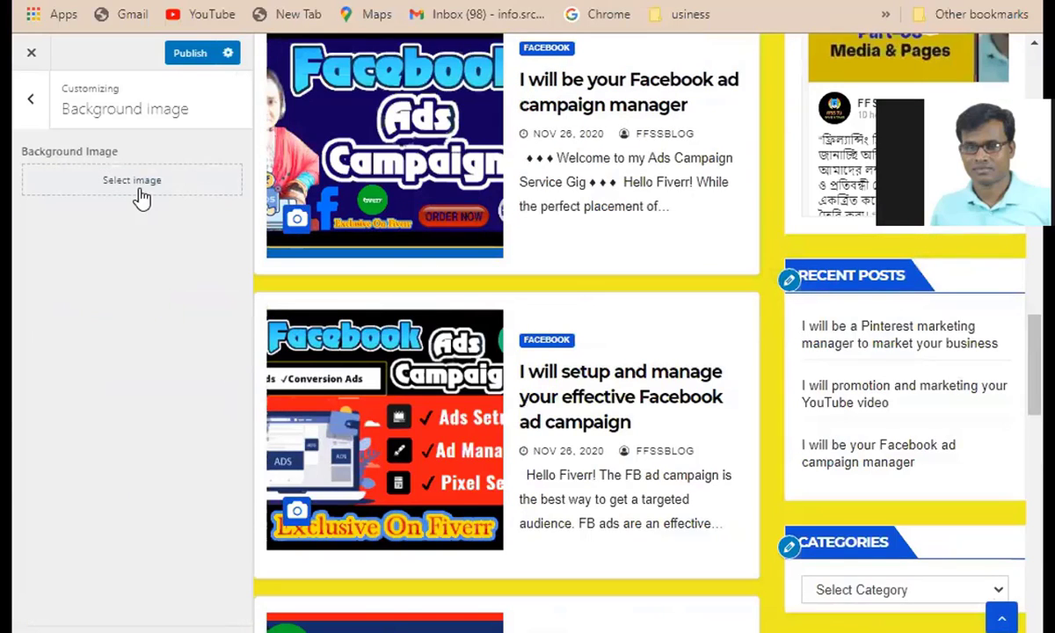
scroll(787, 387, "down", 4)
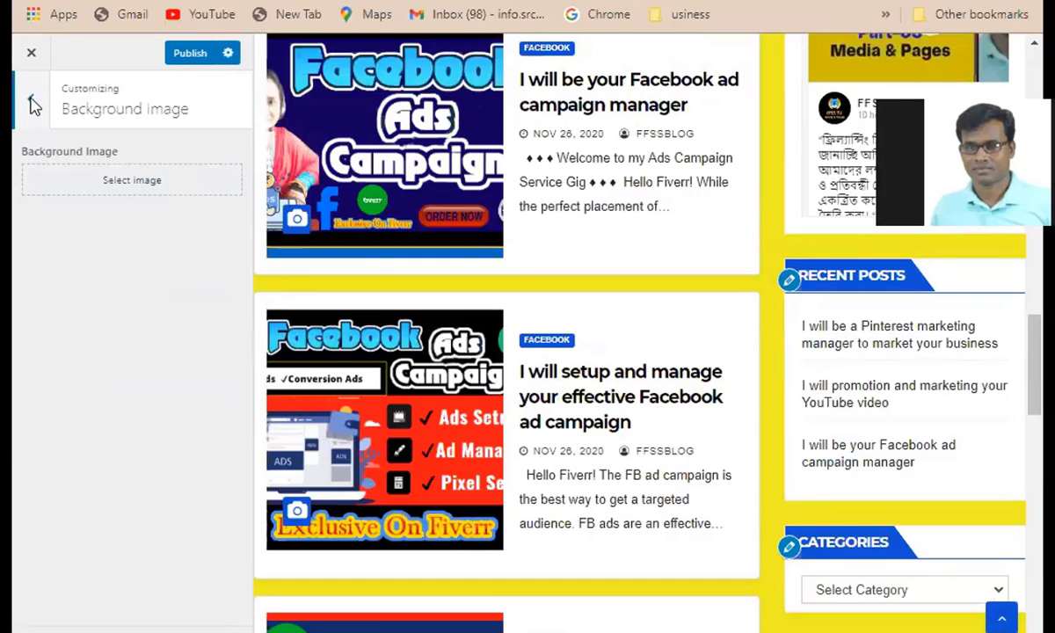
left_click(26, 104)
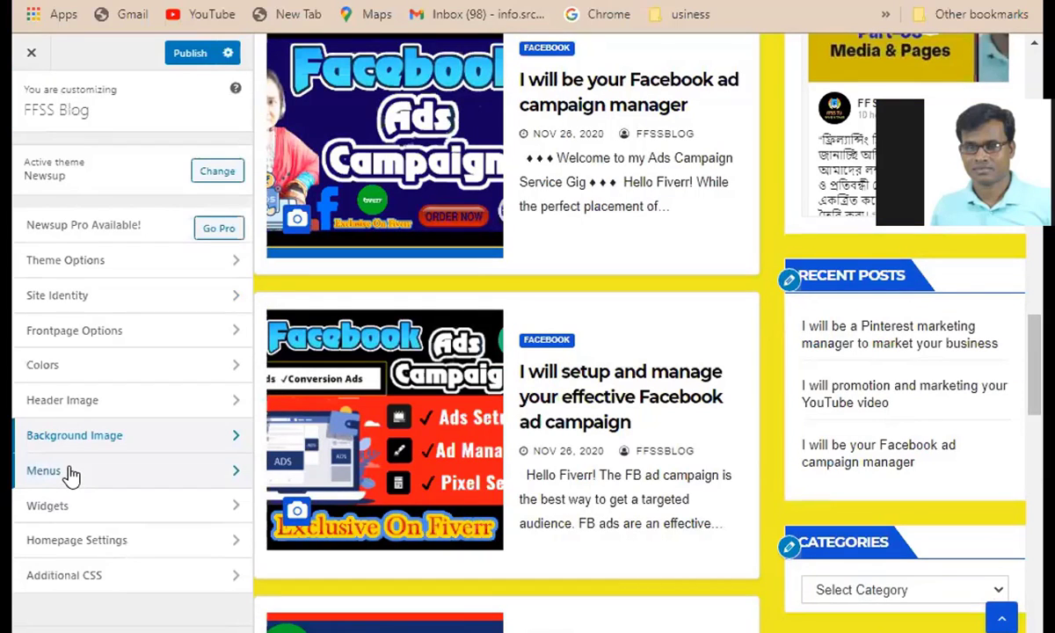
Review the items of the Technology menu and return to the main customization options.
left_click(71, 473)
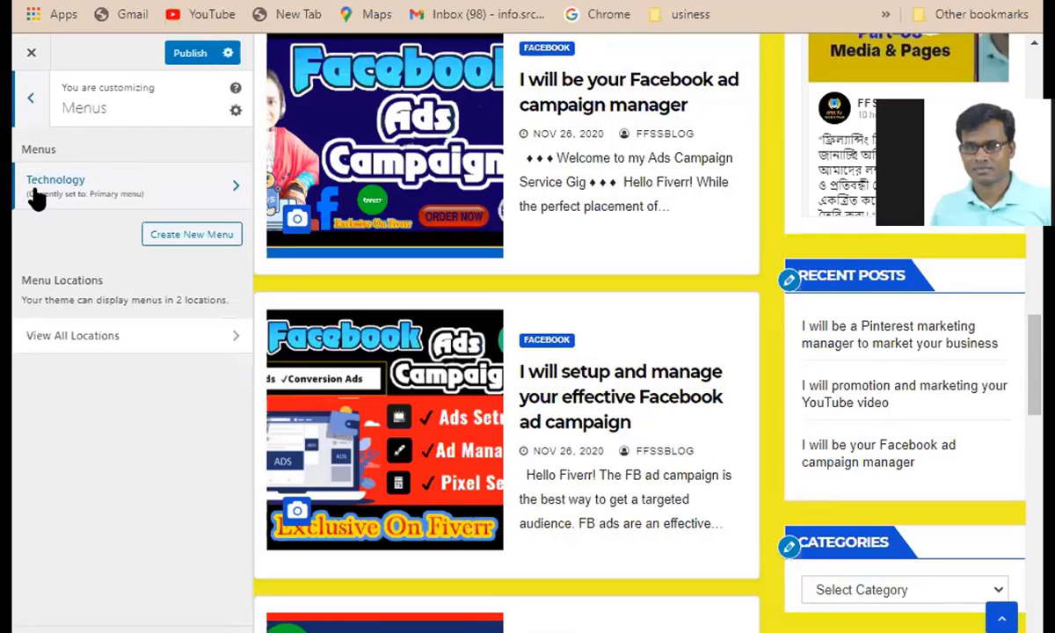
left_click(233, 180)
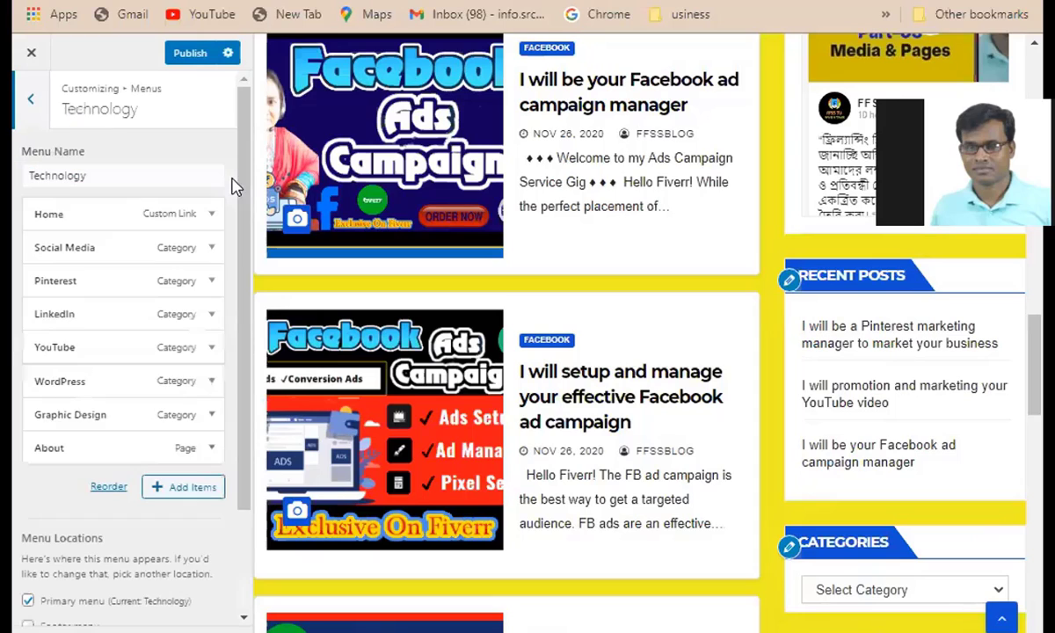
left_click(31, 104)
left_click(32, 104)
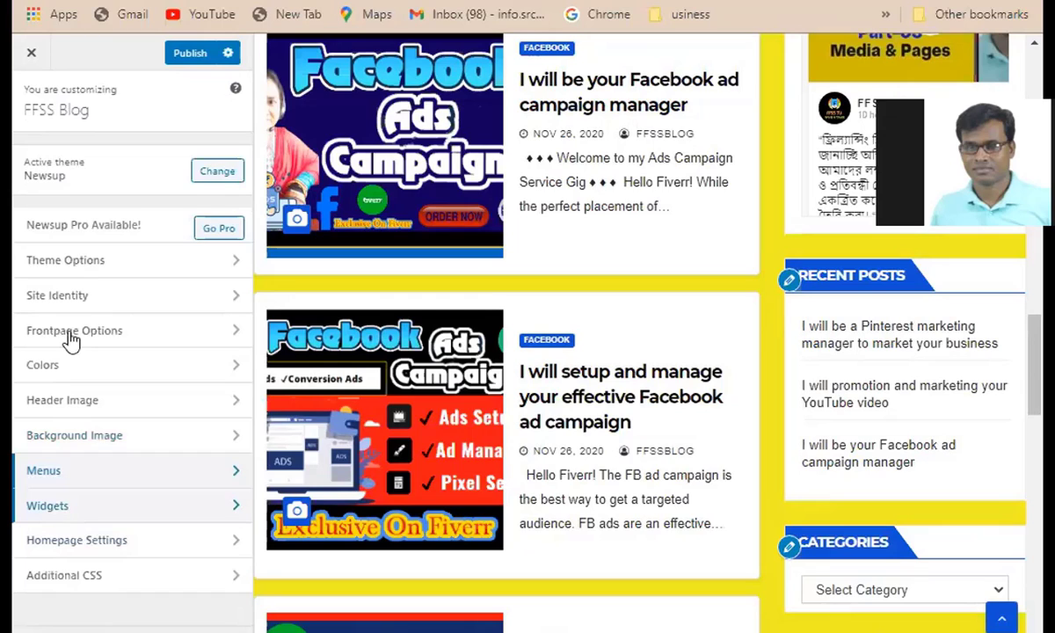
Open the homepage display settings and examine the homepage preview from the header to the latest posts.
left_click(112, 547)
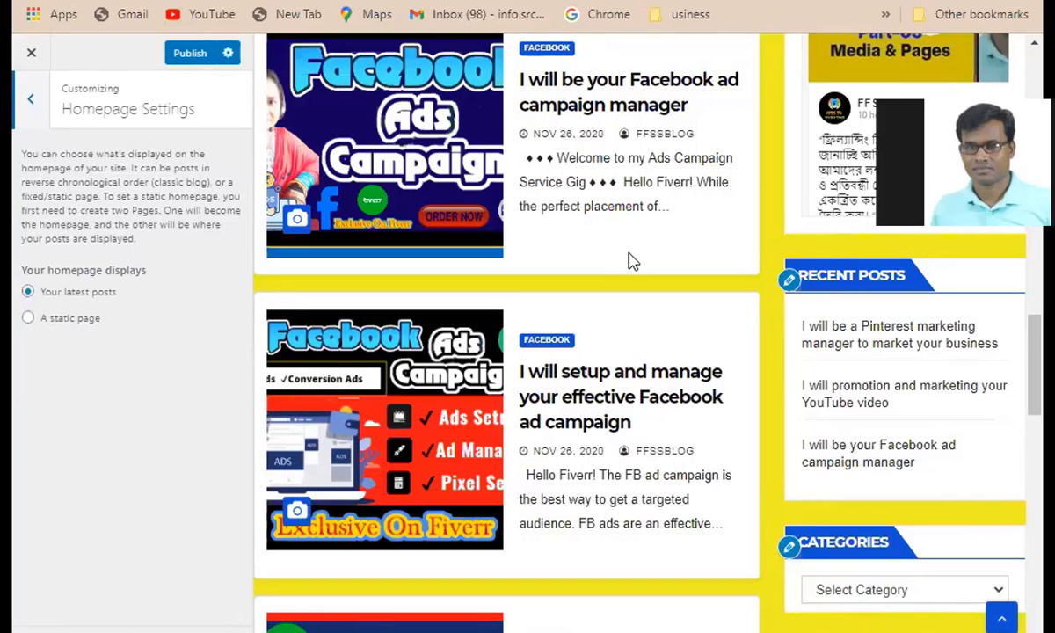
scroll(631, 262, "up", 10)
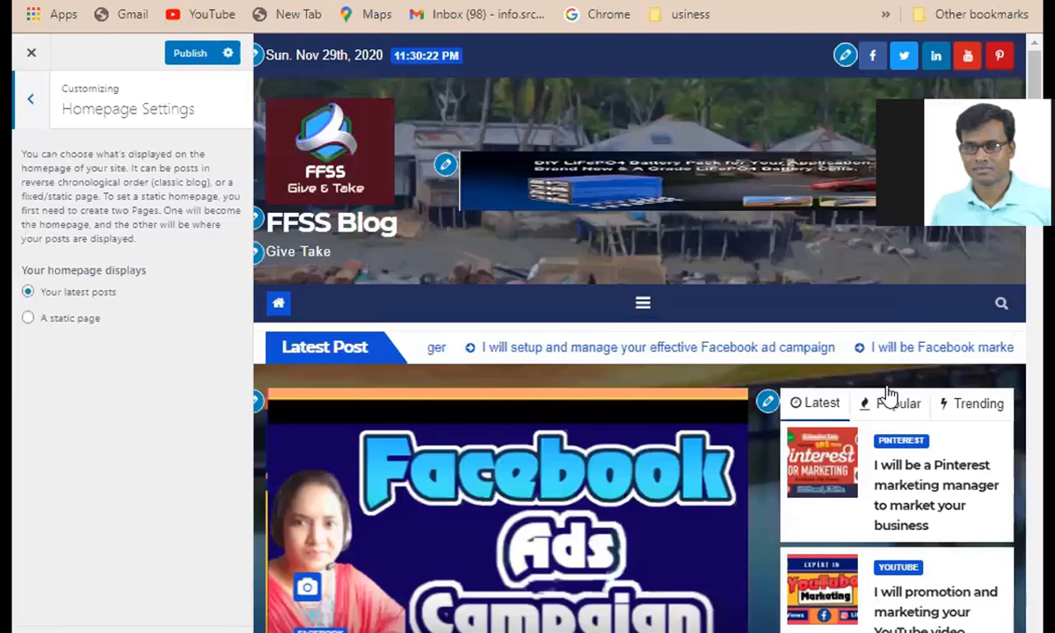
scroll(888, 393, "down", 2)
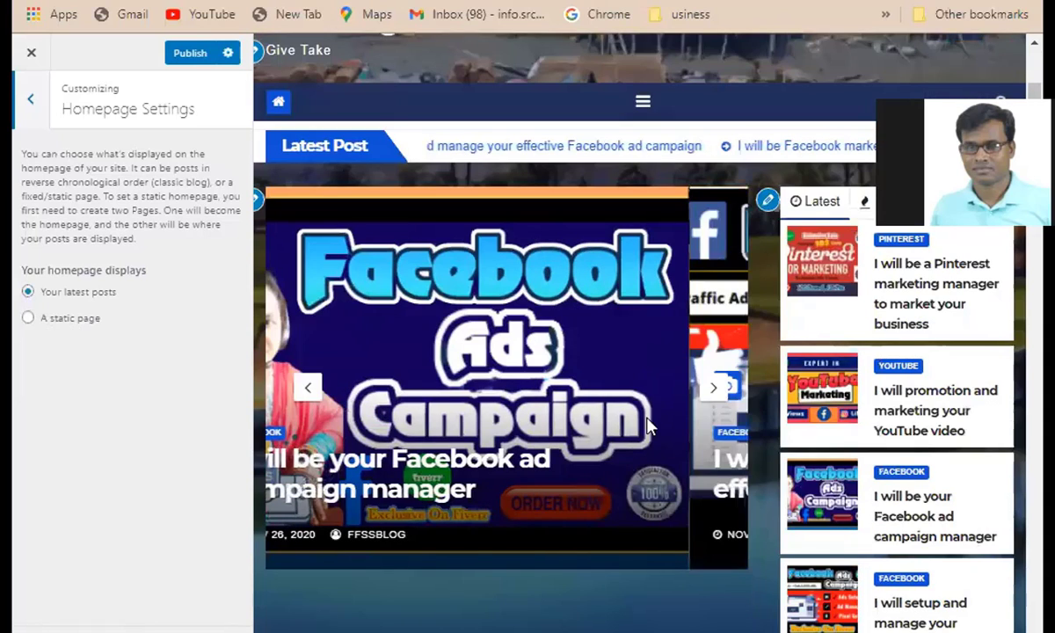
scroll(648, 439, "down", 4)
scroll(581, 412, "down", 2)
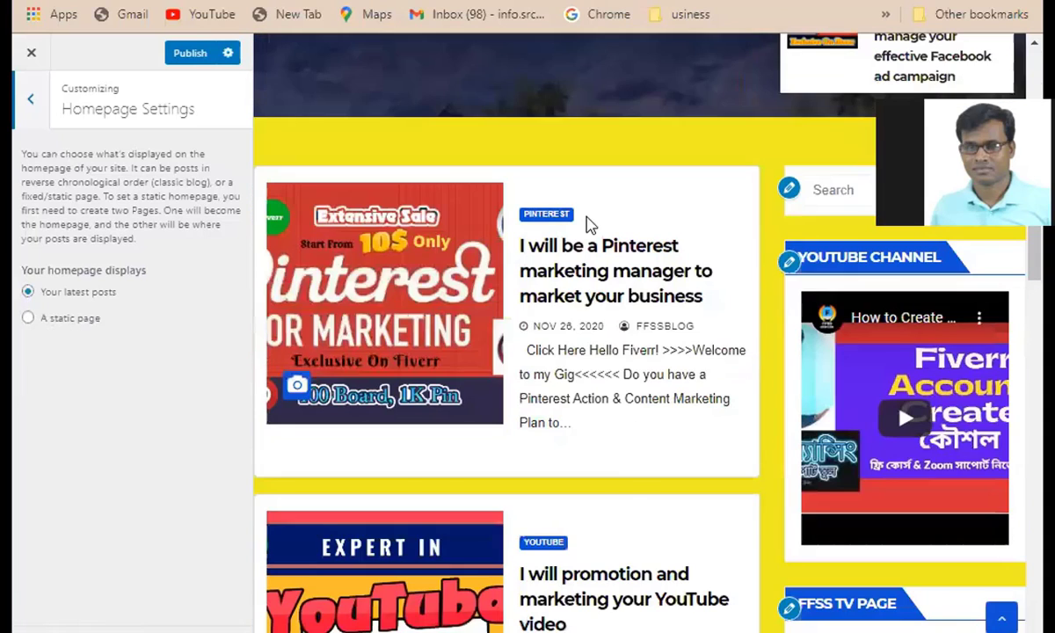
scroll(746, 55, "up", 10)
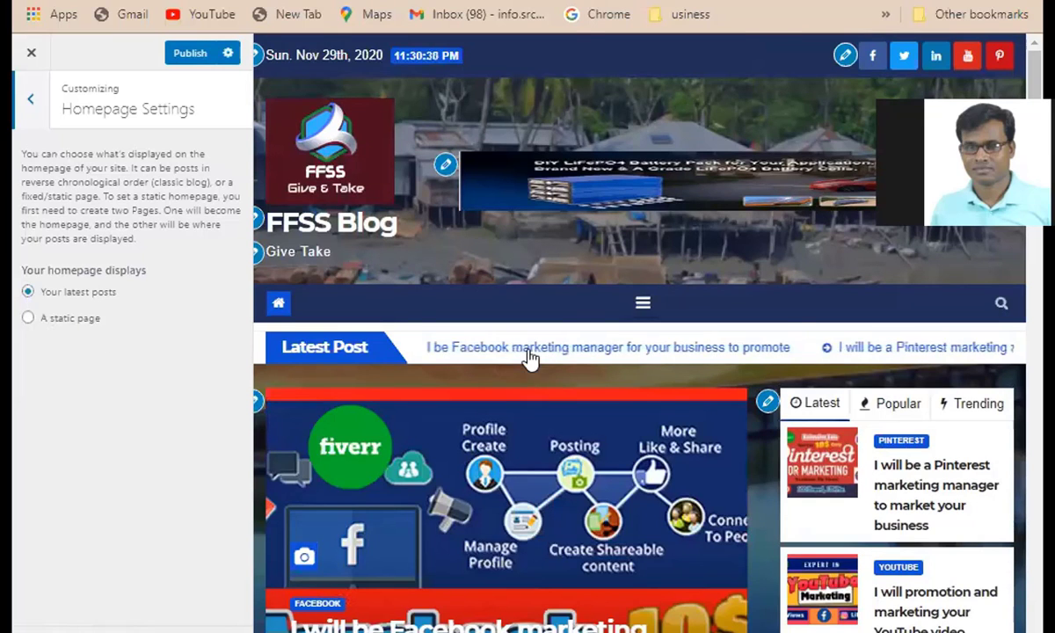
scroll(688, 299, "down", 5)
scroll(687, 297, "down", 1)
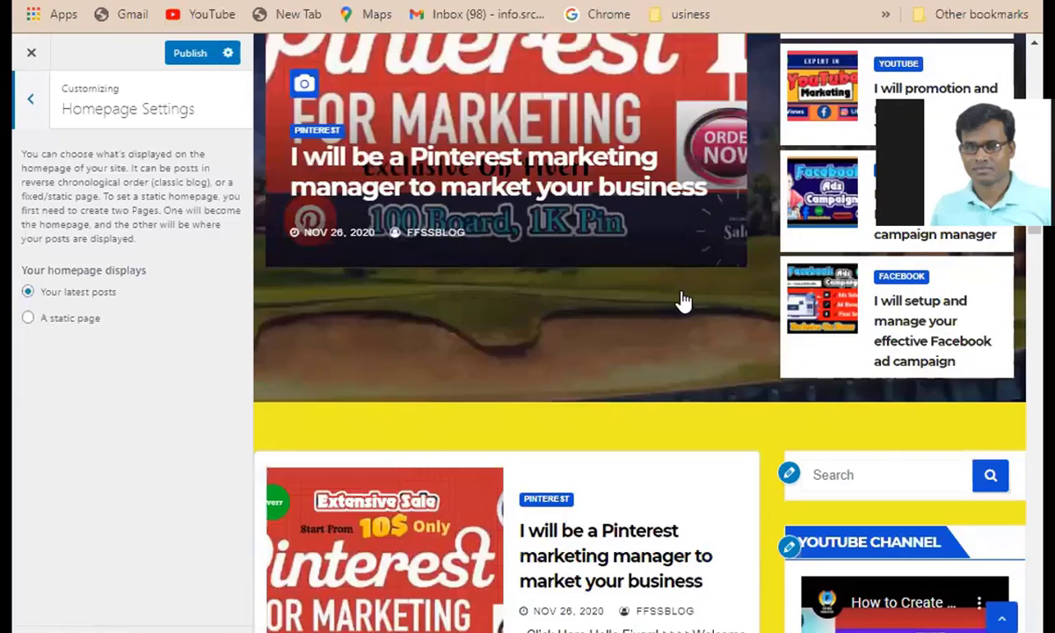
Return to the blog header in the preview, publish the pending changes and leave the homepage settings.
scroll(668, 290, "up", 5)
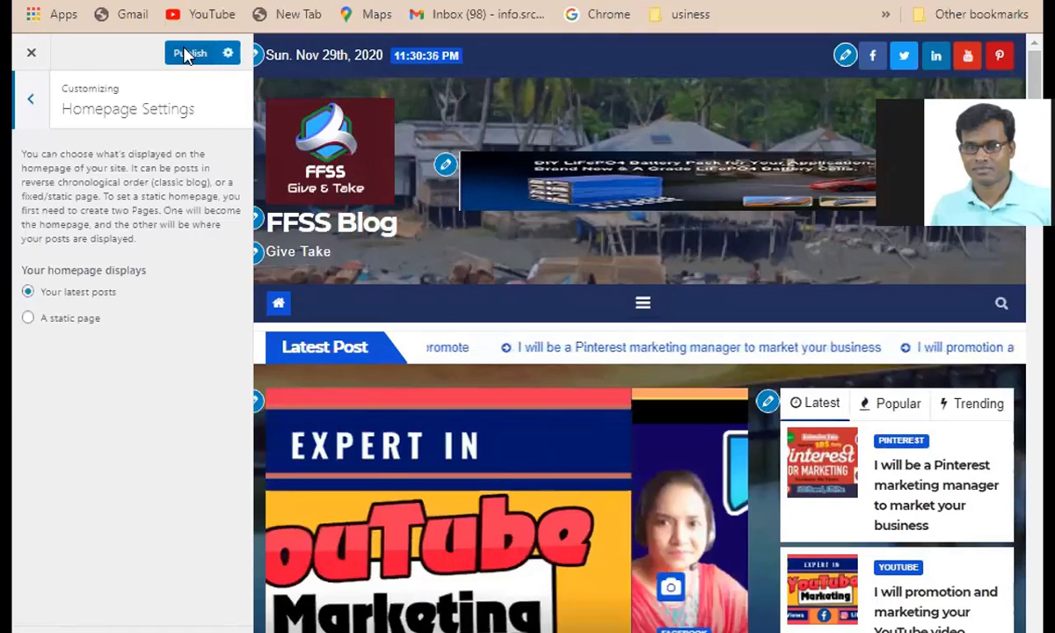
left_click(185, 53)
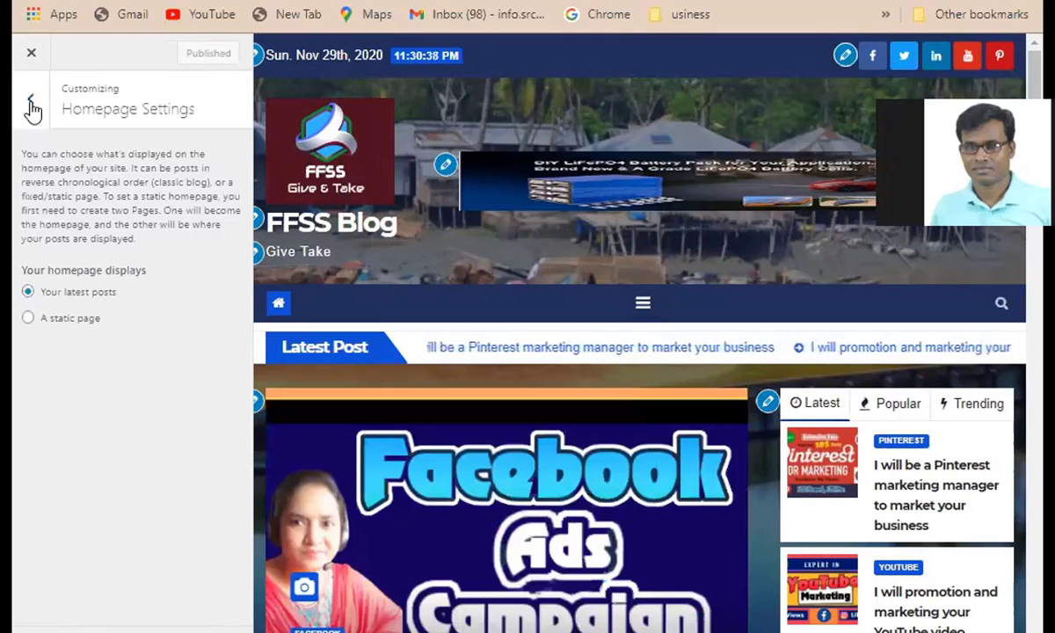
left_click(30, 101)
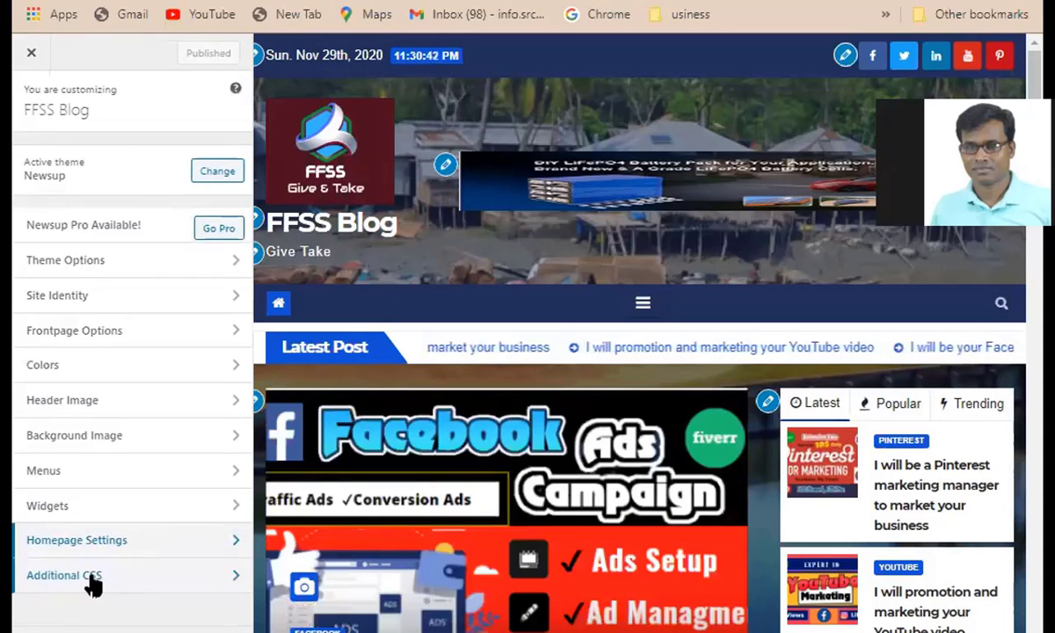
Review the Additional CSS instructions and code editor, and return to the main customization options.
left_click(93, 581)
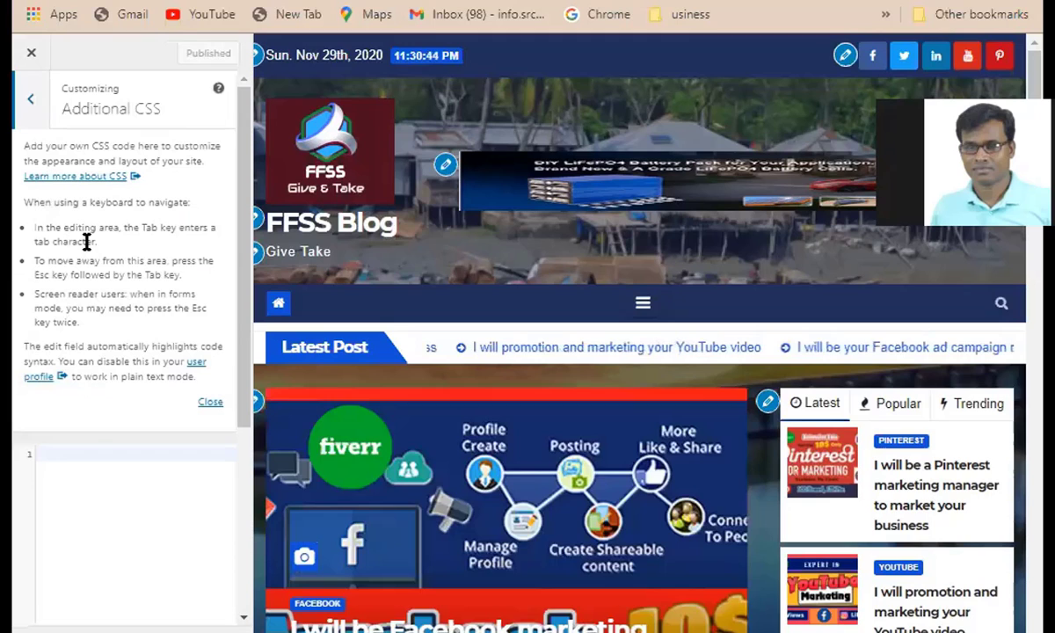
scroll(100, 449, "down", 3)
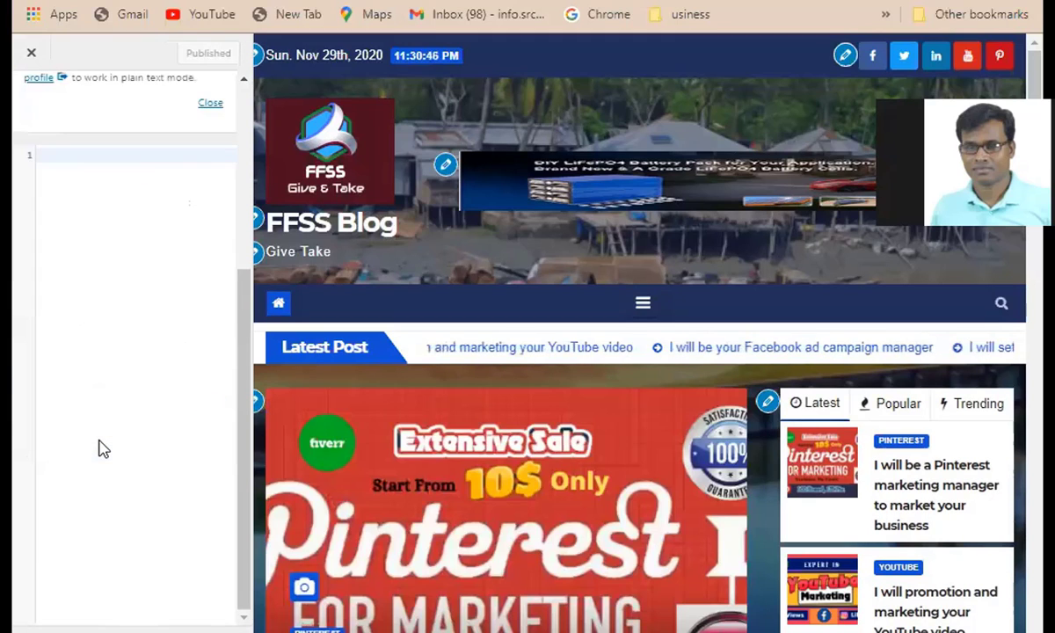
scroll(97, 440, "up", 3)
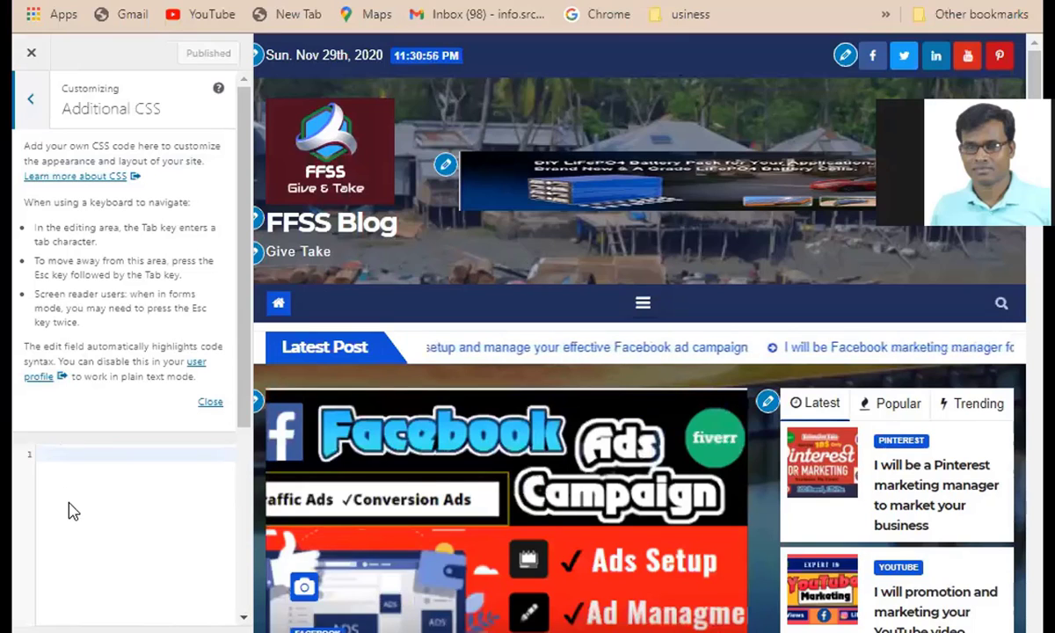
left_click(29, 105)
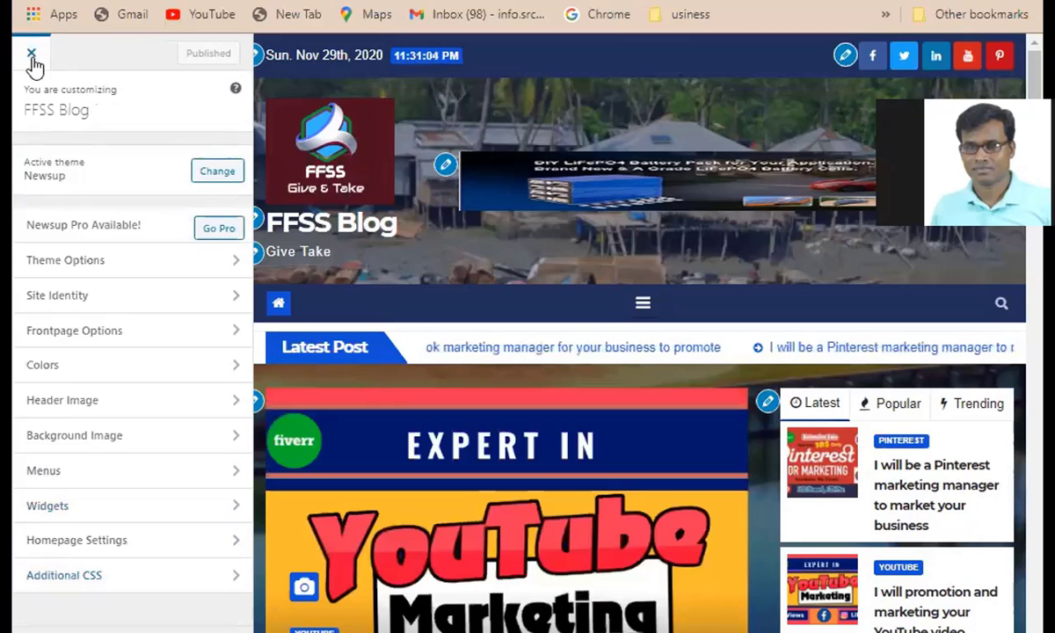
Close the Customizer, go to the dashboard's Comments list and show the available actions for the "Thanks" comment.
left_click(31, 58)
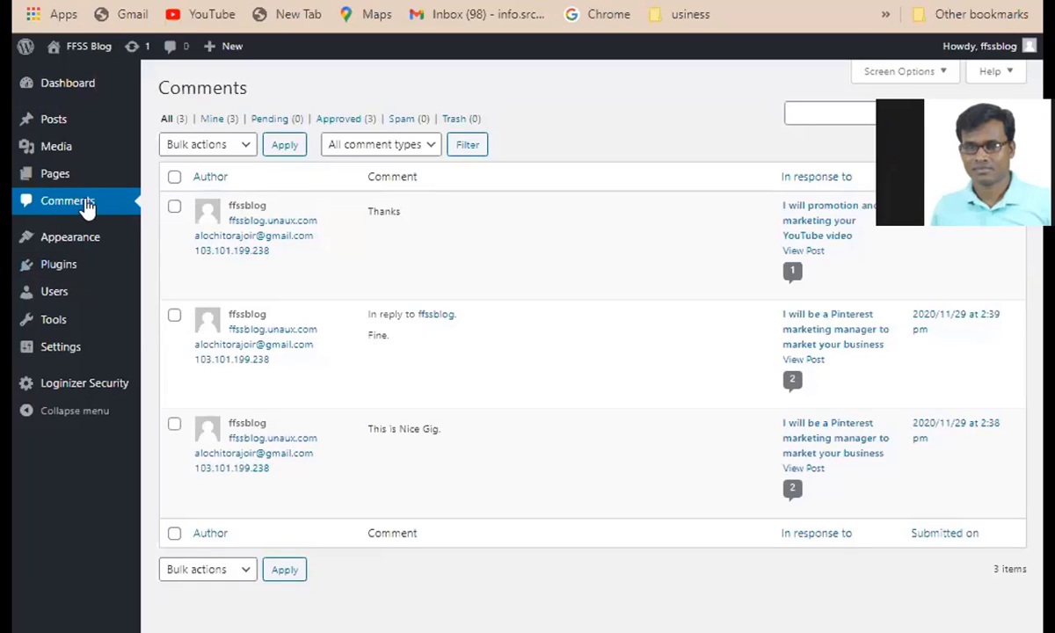
mouse_move(490, 215)
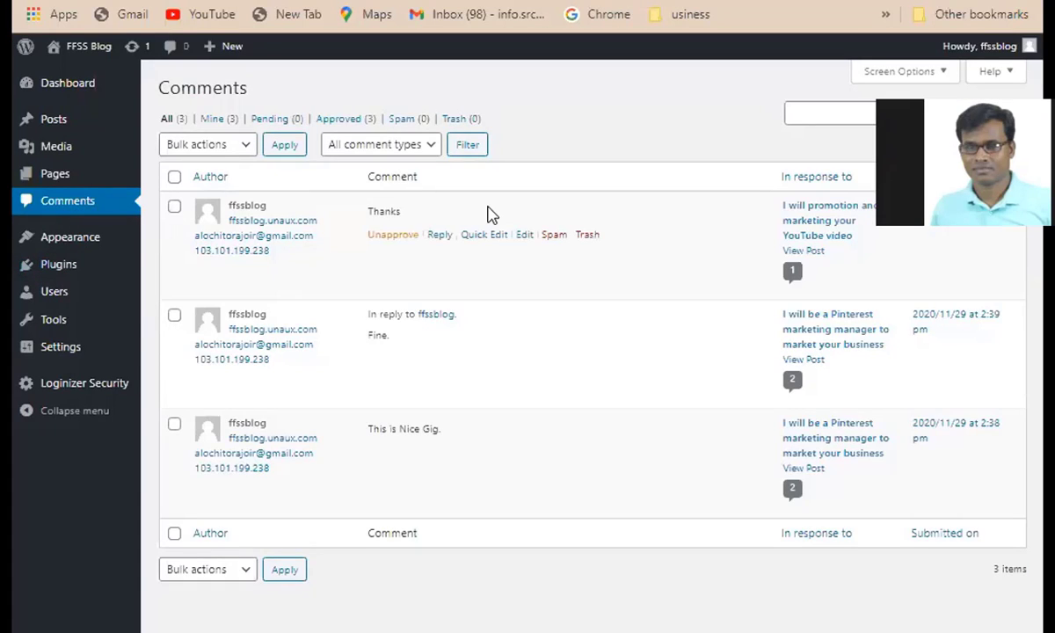